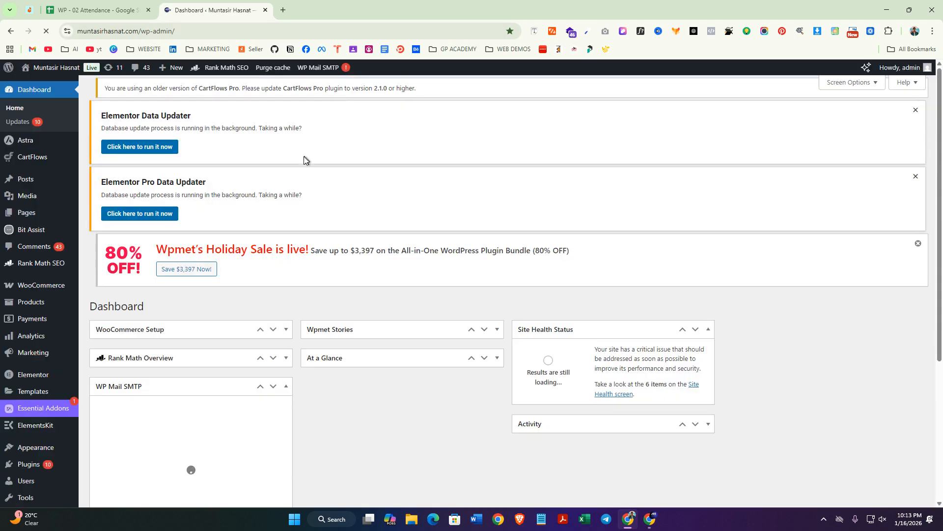
Step: Dismiss the Wpmet holiday sale banner and both Elementor data updater notices on the dashboard
scroll(475, 344, "down", 5)
scroll(477, 350, "up", 5)
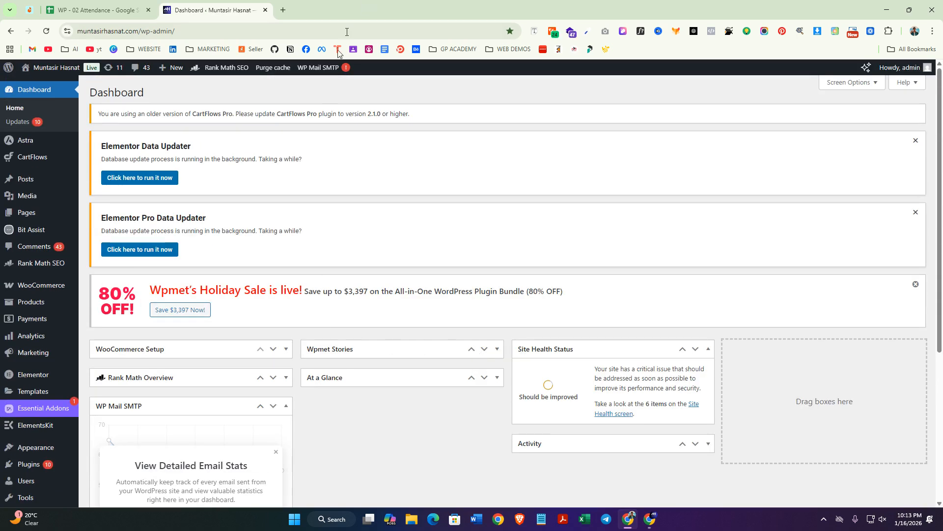
left_click(916, 284)
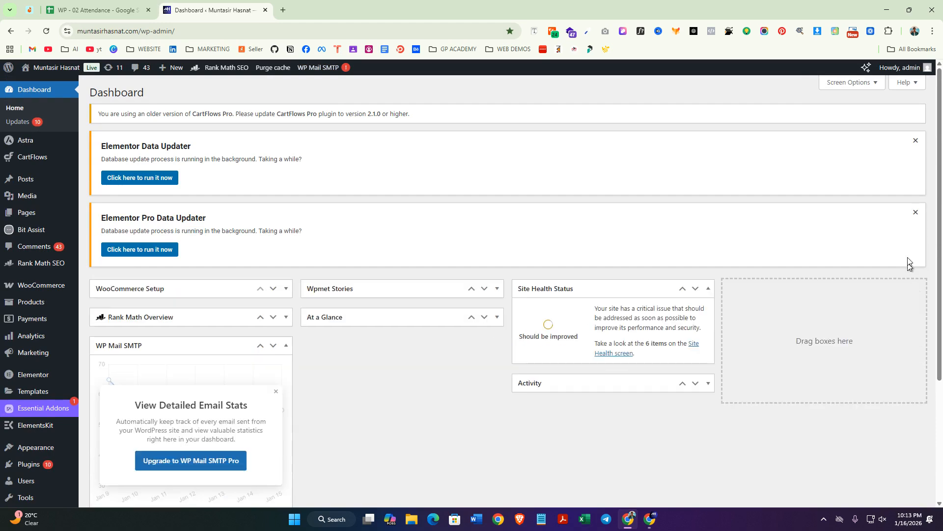
left_click(915, 211)
left_click(917, 141)
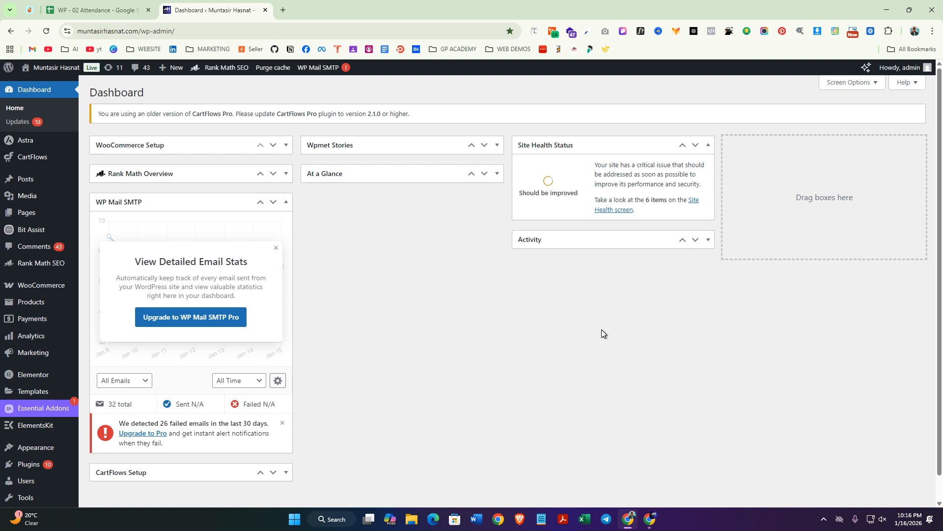
scroll(599, 376, "down", 1)
scroll(596, 377, "up", 1)
scroll(596, 377, "down", 1)
scroll(590, 351, "up", 1)
scroll(588, 369, "down", 3)
scroll(586, 367, "up", 3)
scroll(584, 366, "down", 1)
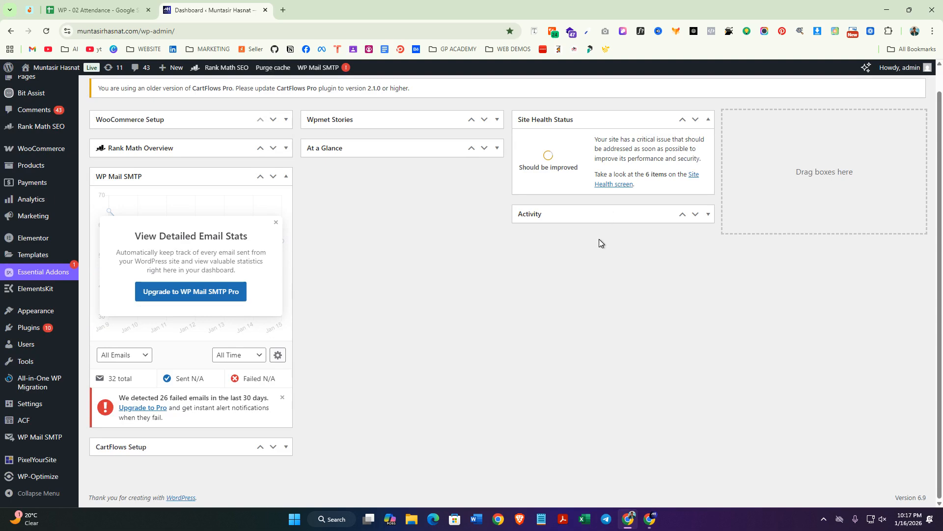
scroll(599, 239, "up", 1)
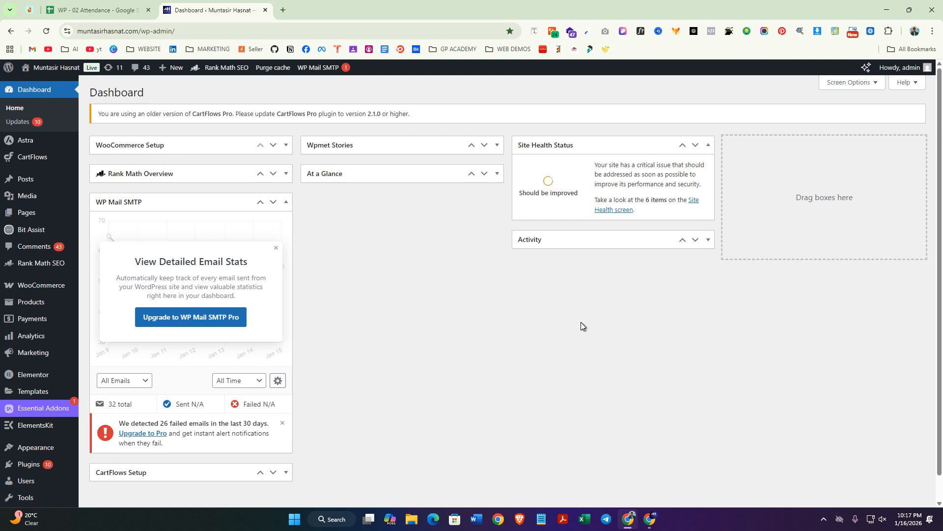
scroll(580, 322, "down", 2)
scroll(579, 322, "up", 2)
scroll(575, 339, "down", 2)
scroll(570, 348, "up", 2)
scroll(559, 364, "down", 1)
scroll(550, 368, "up", 1)
scroll(534, 377, "down", 1)
scroll(534, 378, "up", 1)
scroll(619, 373, "down", 1)
scroll(619, 374, "up", 1)
scroll(618, 381, "down", 1)
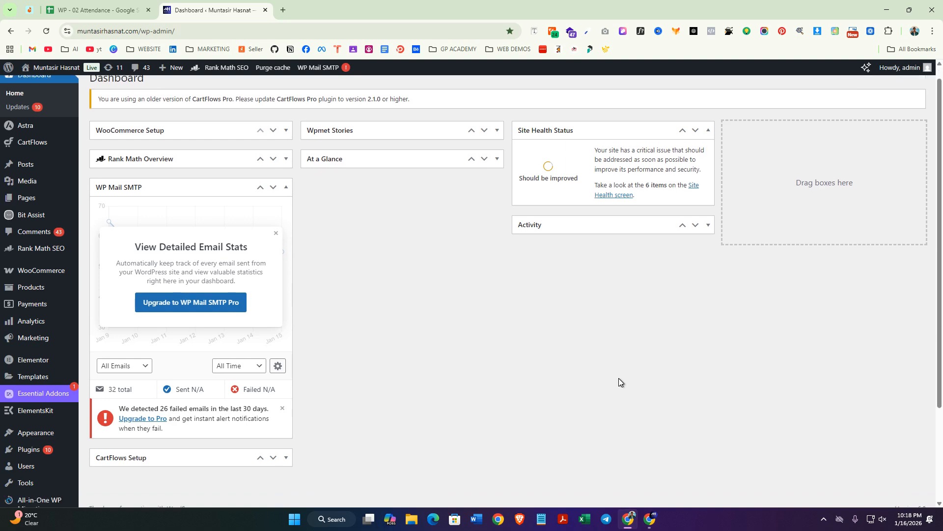
scroll(618, 381, "up", 1)
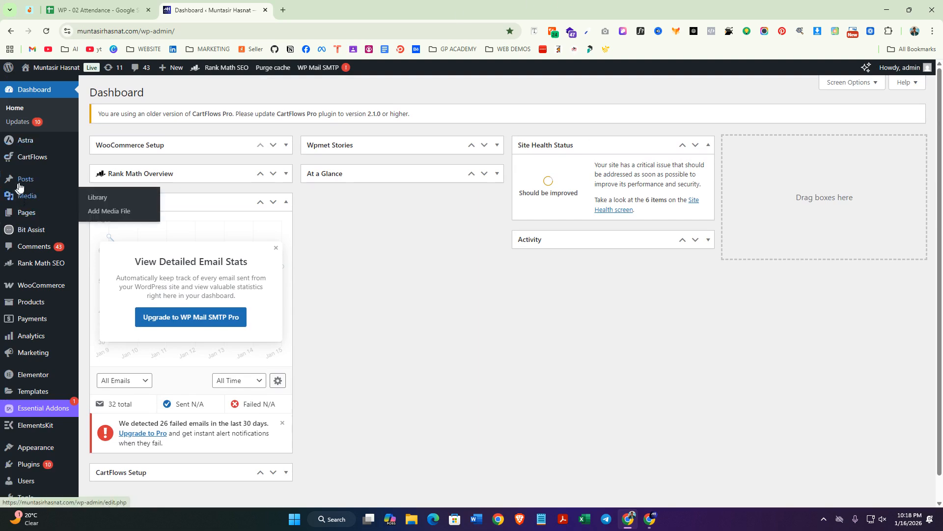
Step: Open the list of all posts in a new browser tab and switch to it
mouse_move(27, 186)
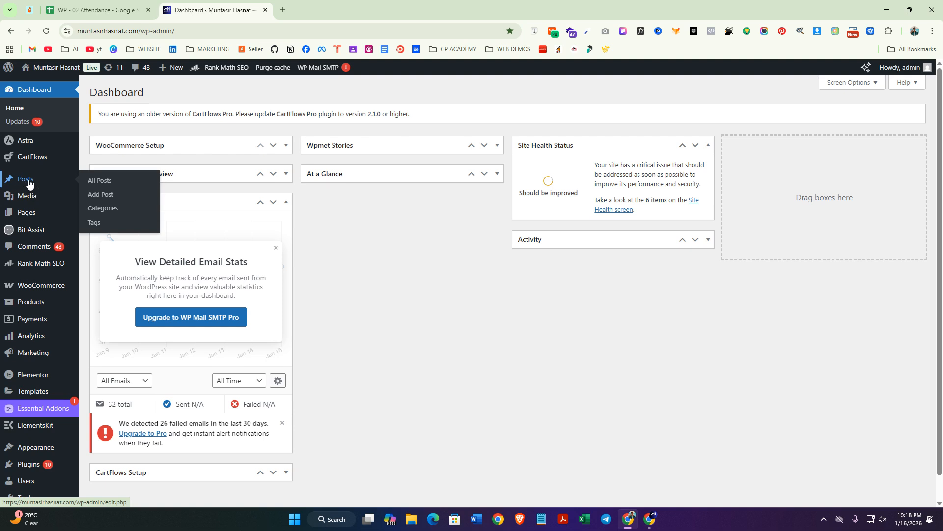
right_click(93, 182)
left_click(160, 195)
left_click(308, 11)
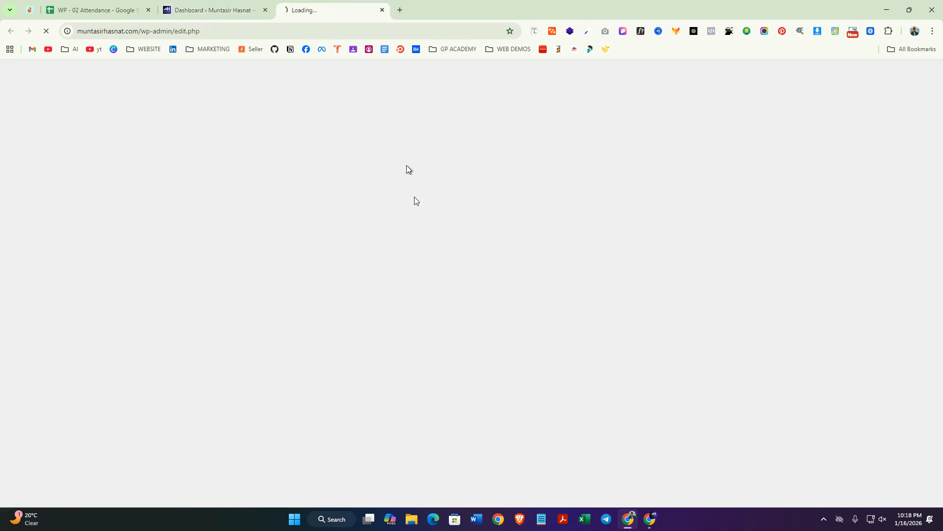
Step: View the published post "Create your blogging website with Epic News Plugins" in a new browser tab
scroll(321, 339, "down", 3)
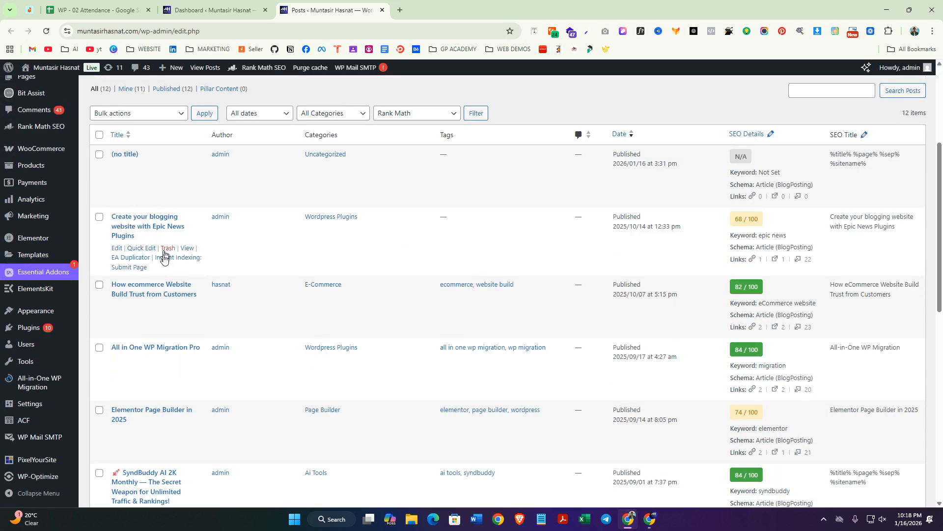
right_click(189, 249)
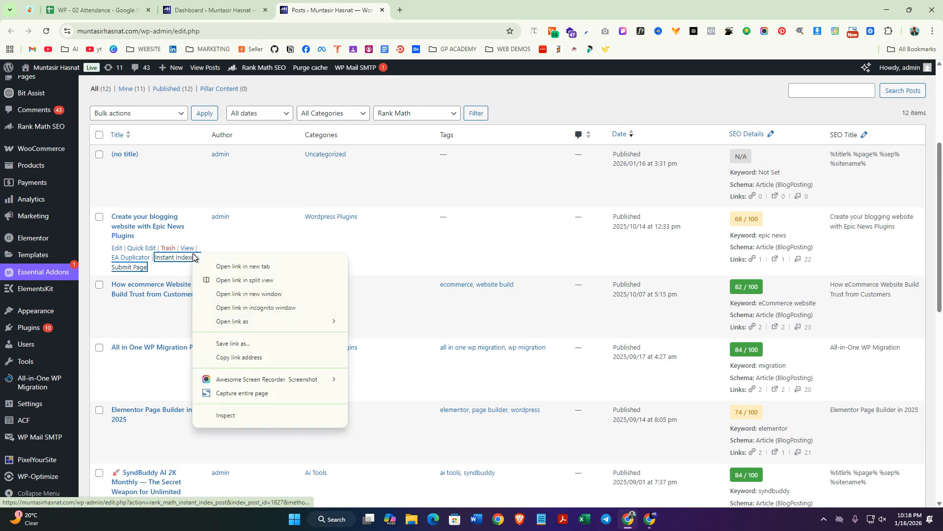
left_click(241, 262)
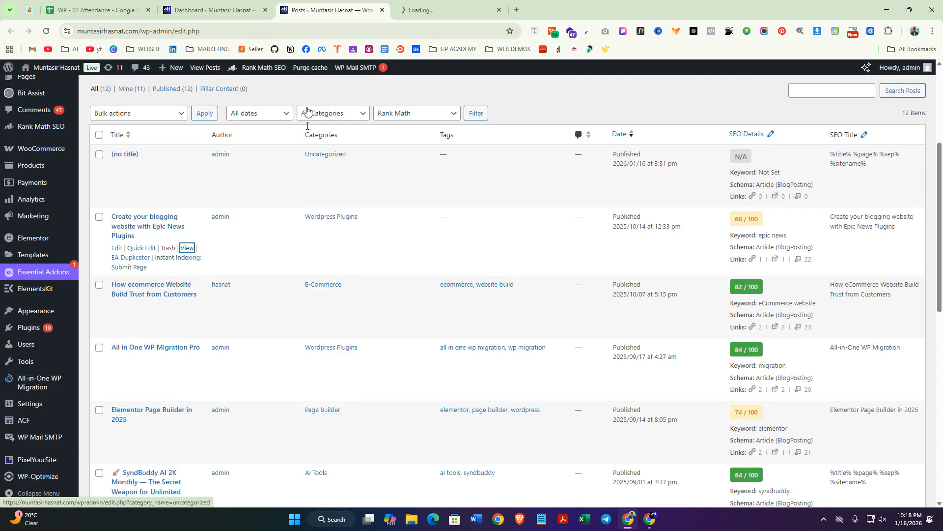
left_click(417, 9)
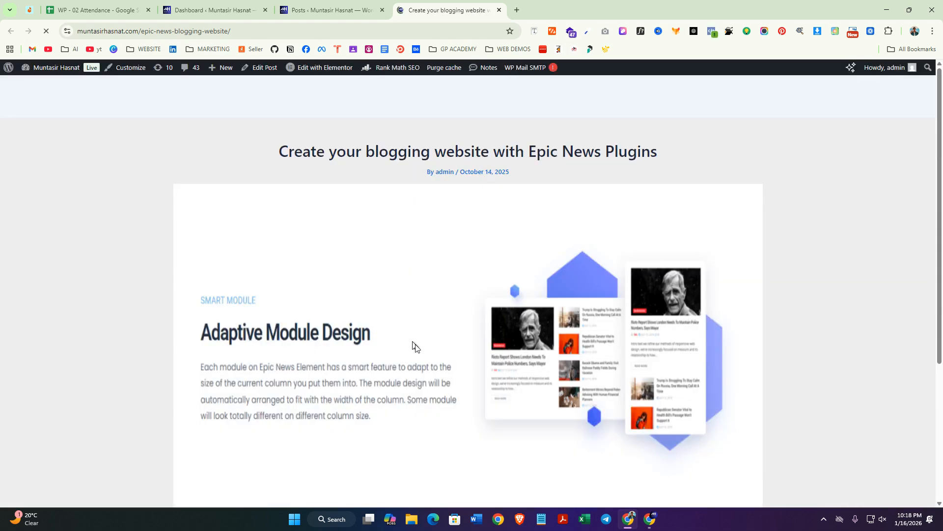
Step: Examine the published post's layout from its title and featured image down to the end of the page
scroll(494, 374, "down", 4)
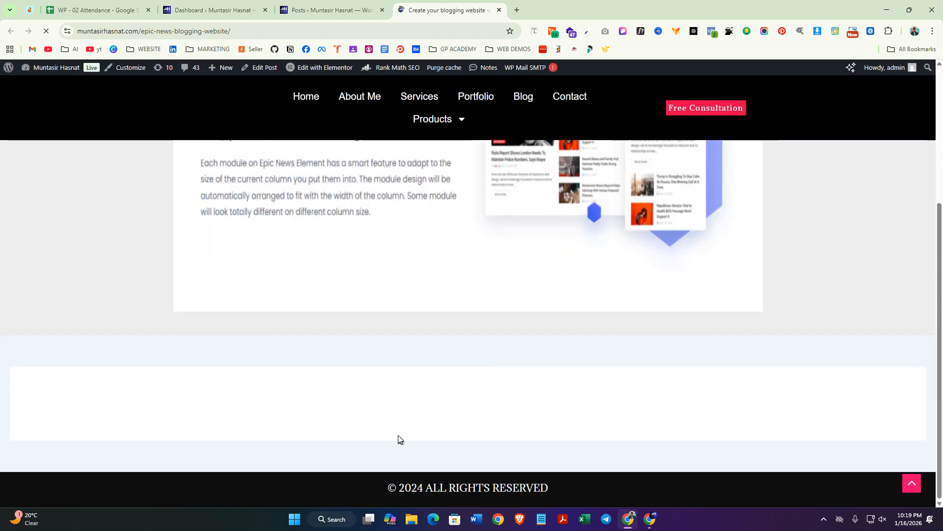
scroll(599, 393, "up", 4)
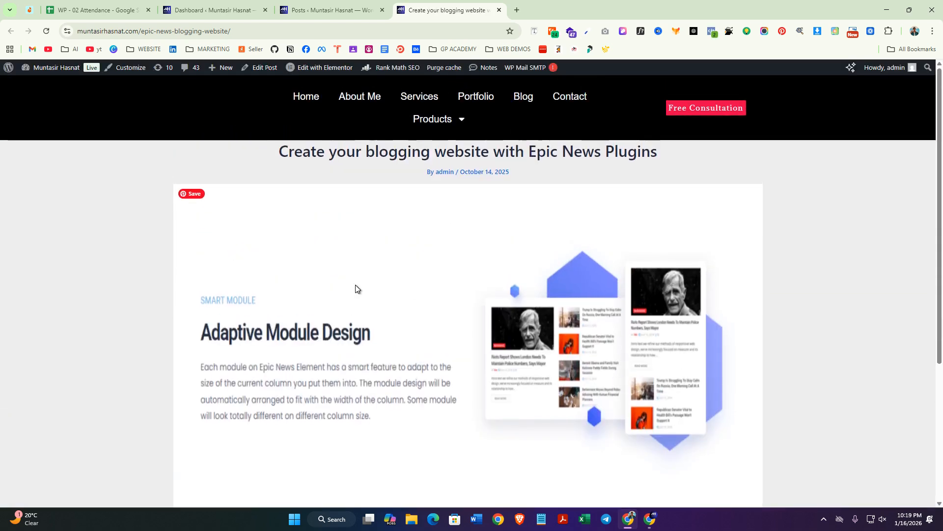
left_click_drag(260, 149, 669, 151)
left_click(756, 177)
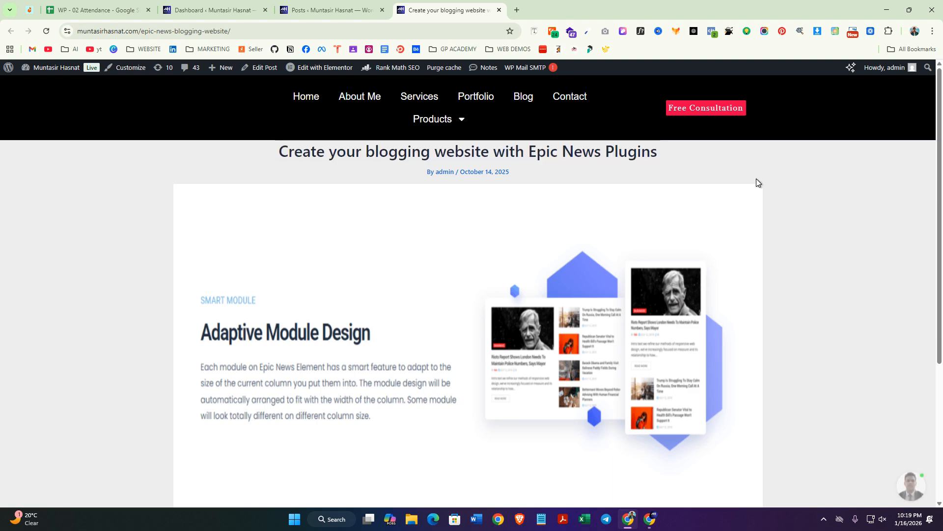
scroll(574, 246, "down", 5)
scroll(535, 459, "up", 5)
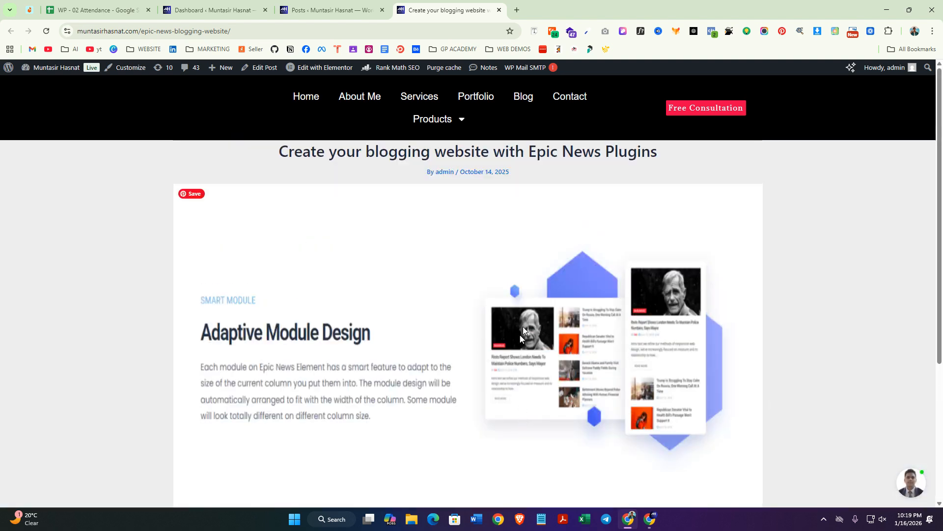
left_click_drag(246, 152, 703, 147)
left_click(735, 159)
Step: Examine the copyright line in the published post's footer
scroll(571, 349, "down", 4)
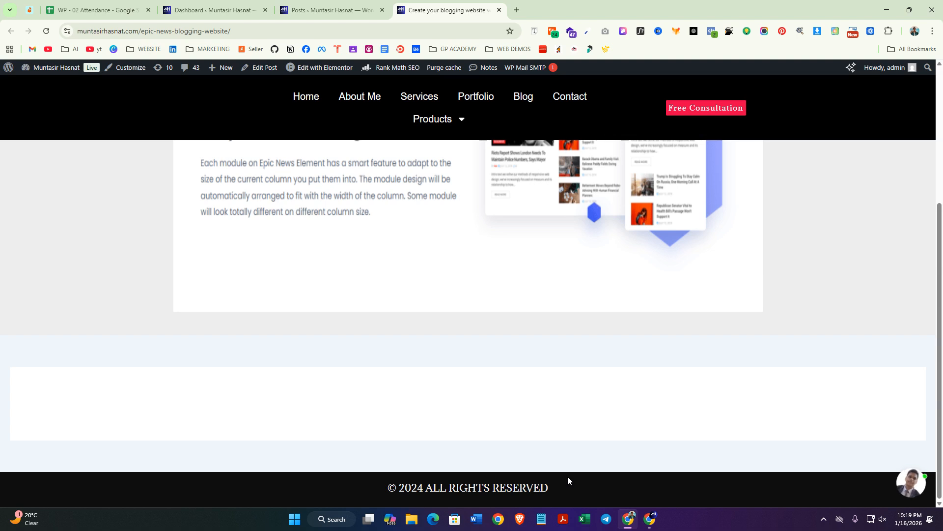
left_click_drag(565, 488, 409, 492)
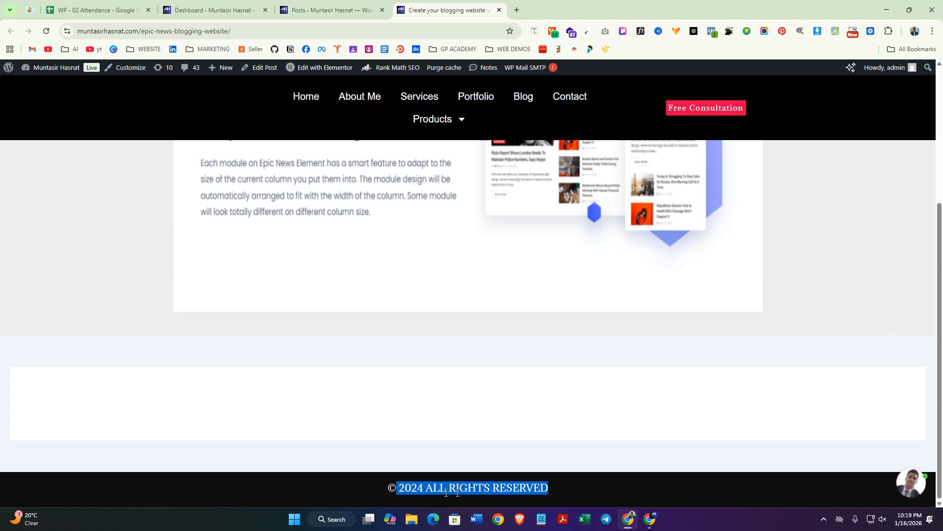
left_click(610, 500)
left_click_drag(550, 488, 396, 489)
left_click(599, 458)
scroll(585, 413, "up", 3)
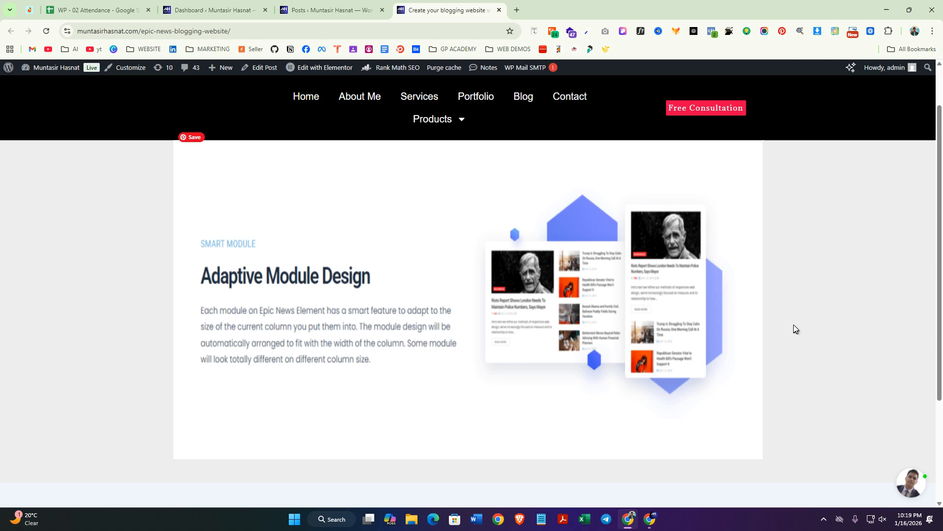
Step: Review the post's title again and the empty area between its featured image and the footer
scroll(800, 310, "down", 3)
scroll(480, 280, "up", 3)
scroll(474, 383, "down", 3)
scroll(584, 403, "up", 4)
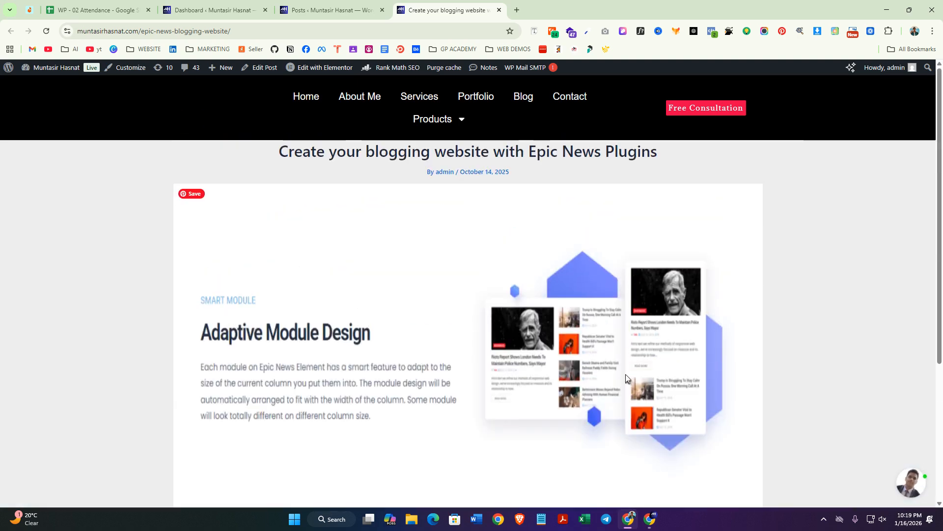
left_click_drag(278, 150, 584, 164)
left_click(802, 191)
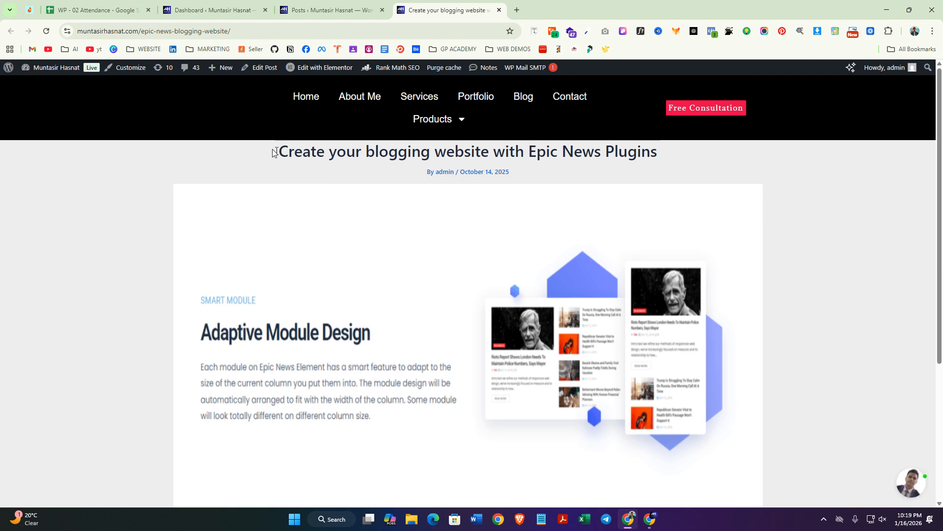
left_click_drag(267, 149, 709, 155)
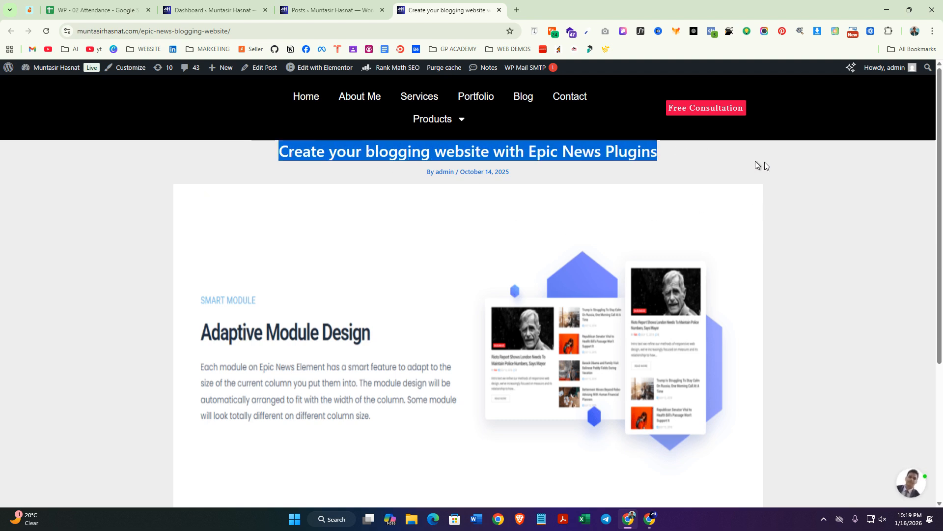
left_click(789, 171)
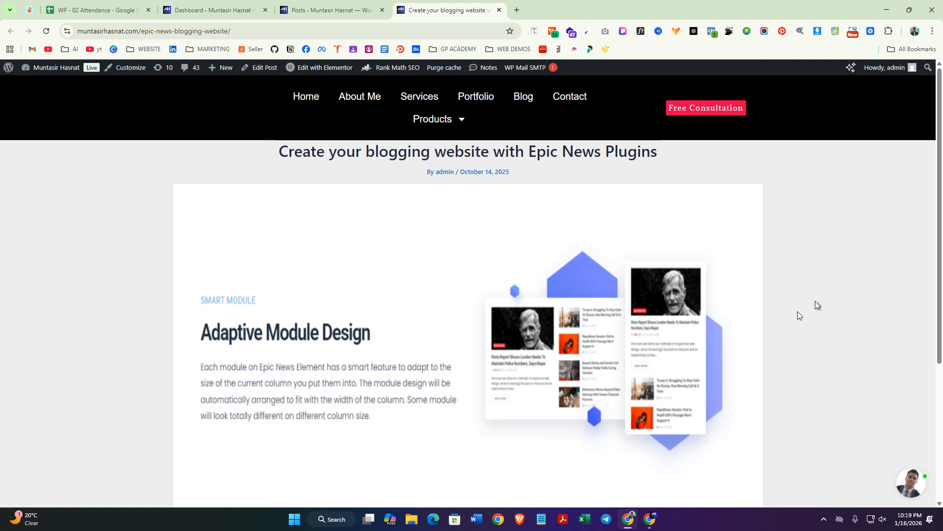
scroll(413, 316, "down", 3)
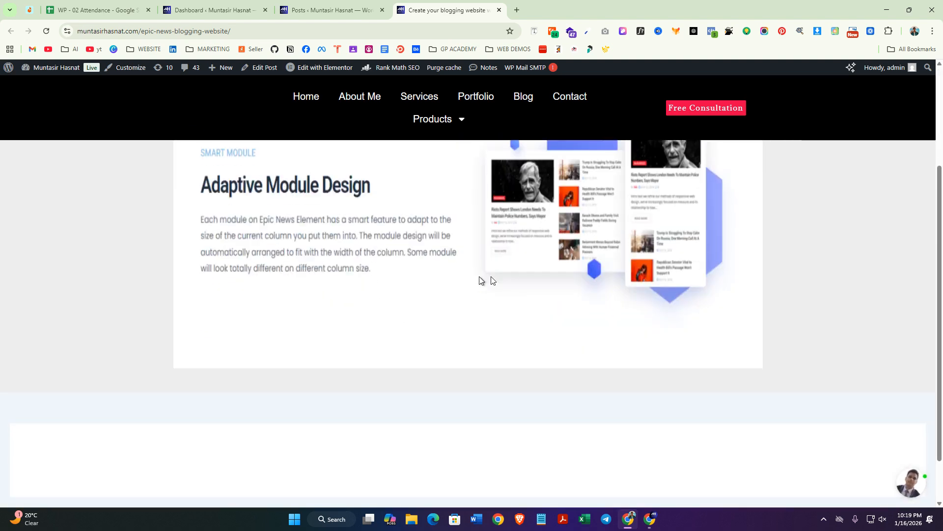
scroll(491, 338, "down", 1)
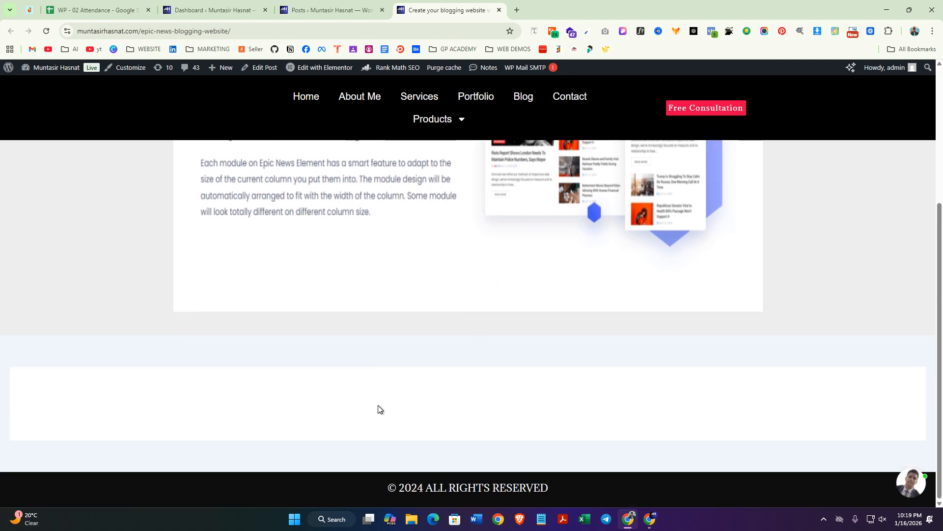
scroll(535, 413, "up", 4)
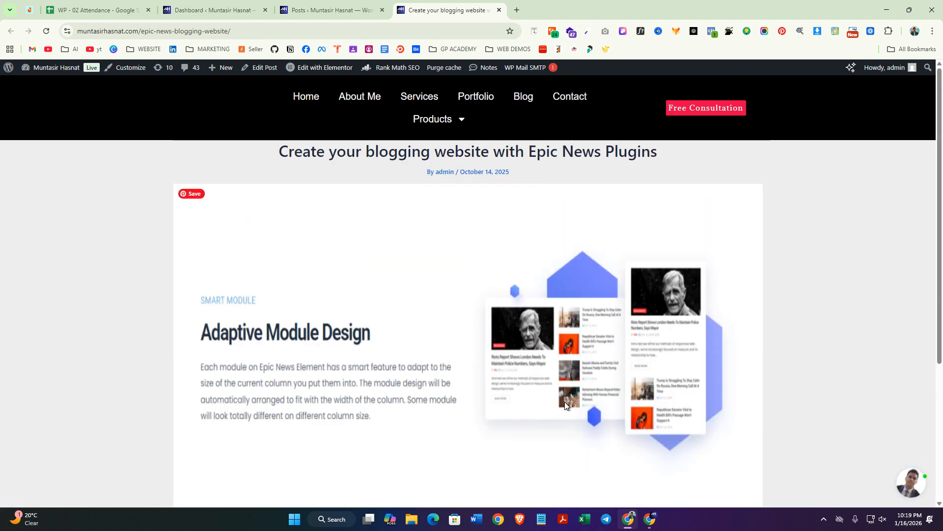
Step: Return to the posts list and open the form for adding a new post in a new browser tab
left_click(287, 4)
scroll(155, 177, "up", 4)
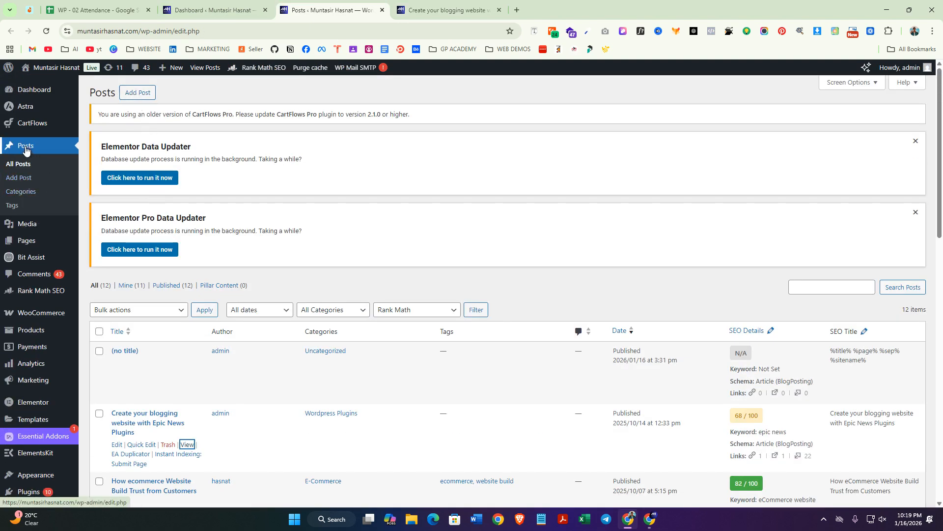
right_click(138, 93)
left_click(167, 111)
left_click(565, 10)
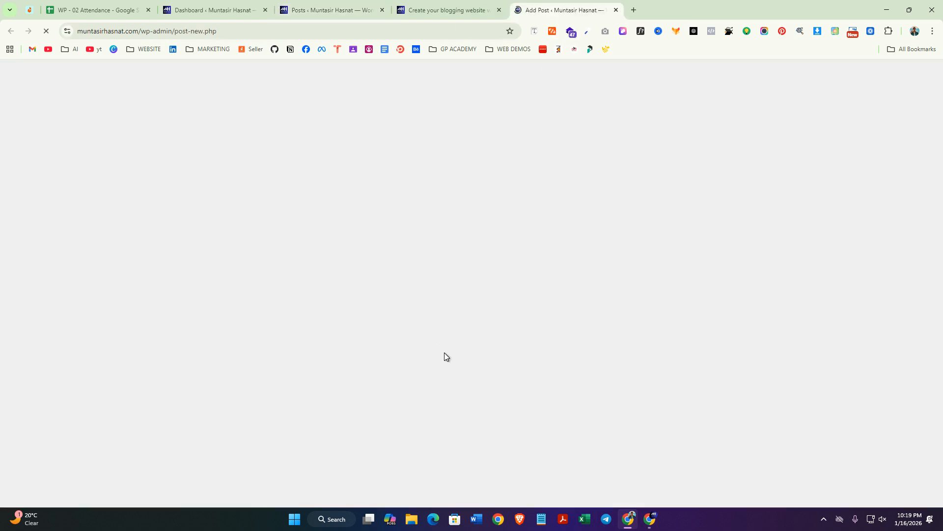
Step: Dismiss both Elementor data updater notices on the Add Post page
scroll(356, 333, "down", 10)
scroll(353, 353, "up", 12)
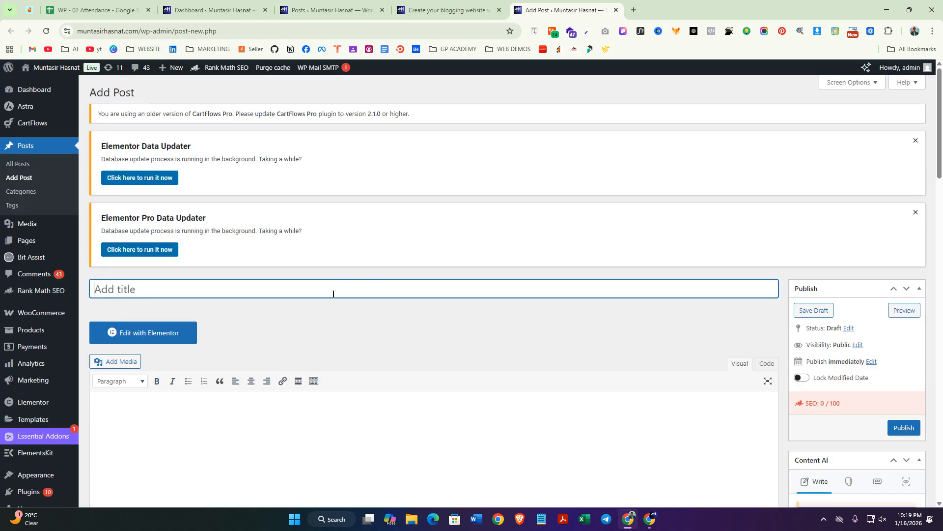
left_click(912, 212)
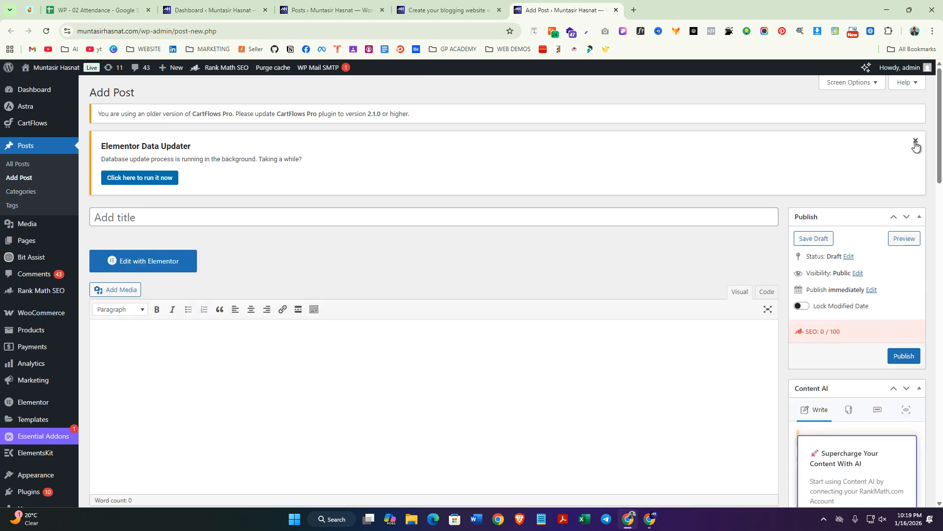
left_click(916, 141)
Step: Examine the new post's title field, content editor and Rank Math SEO section
left_click(234, 146)
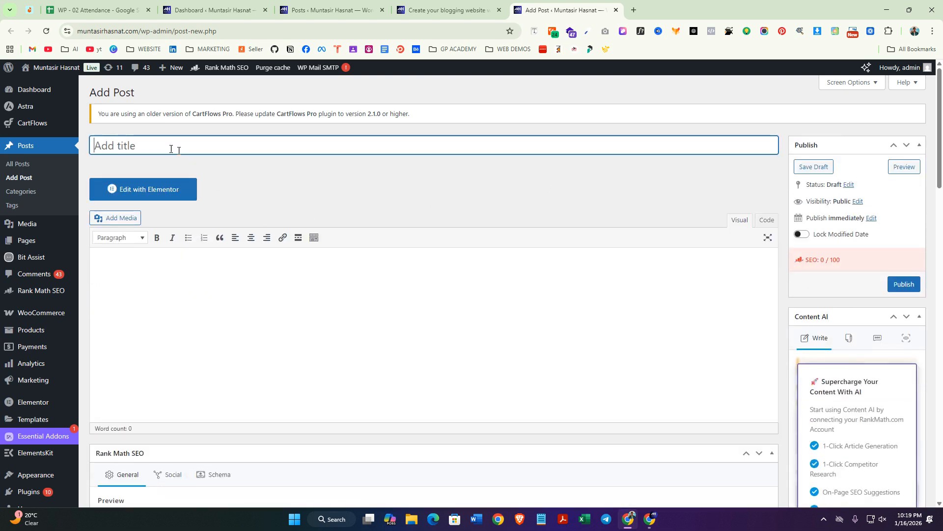
left_click(304, 278)
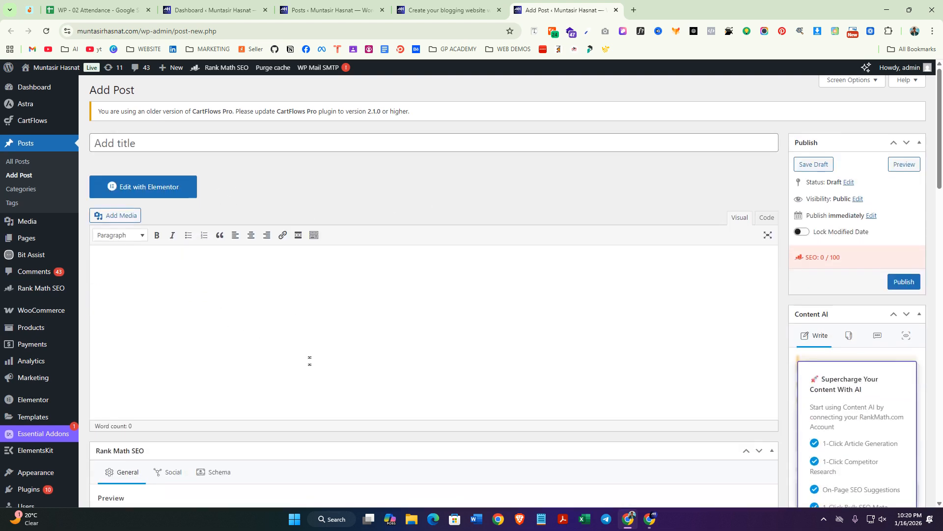
scroll(310, 357, "down", 4)
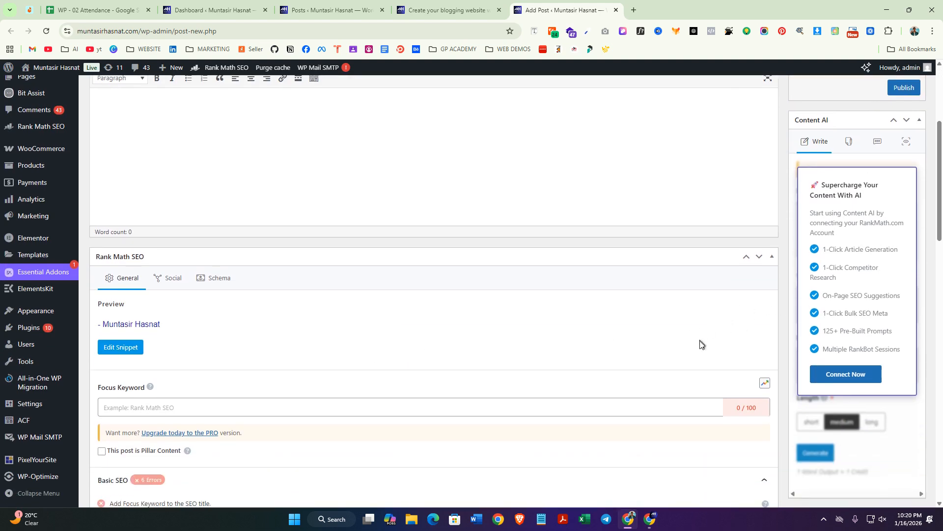
scroll(701, 342, "down", 8)
scroll(699, 322, "up", 6)
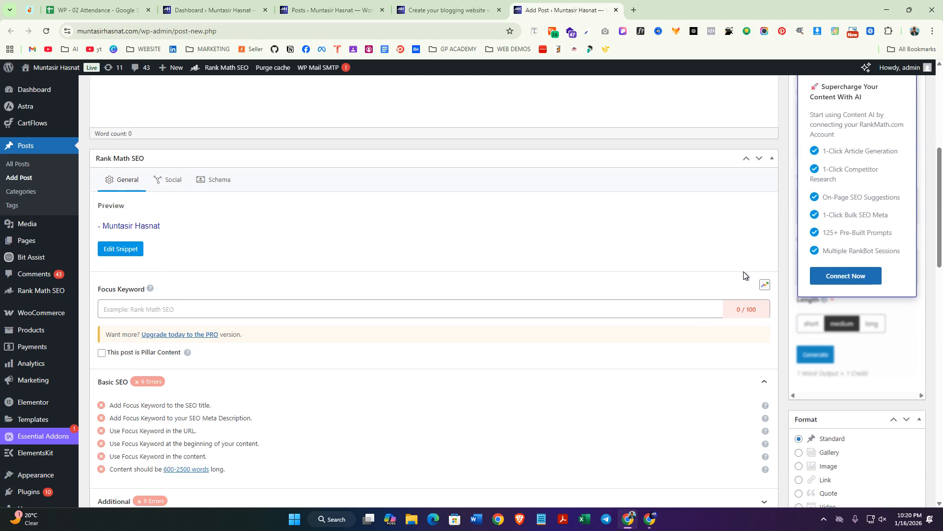
Step: Collapse the Rank Math SEO section below the new post's content editor
scroll(700, 329, "down", 3)
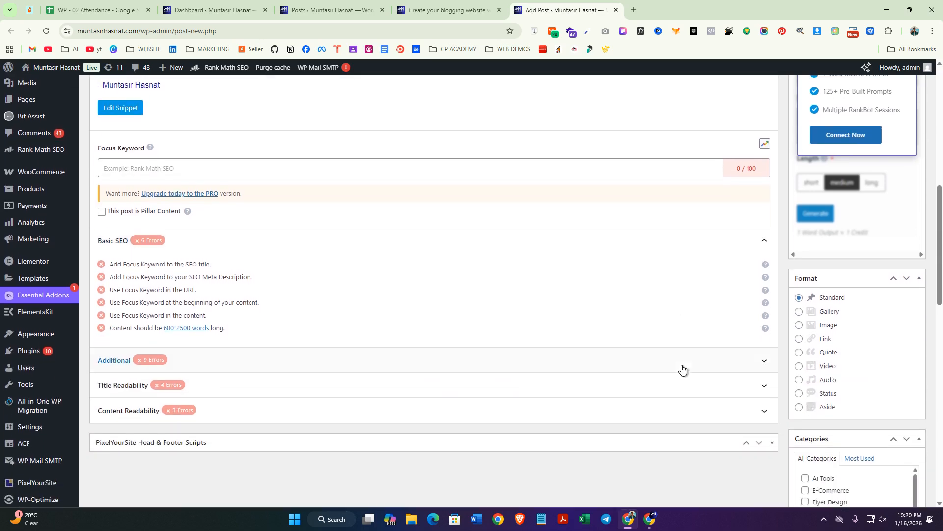
scroll(680, 369, "up", 4)
left_click(773, 208)
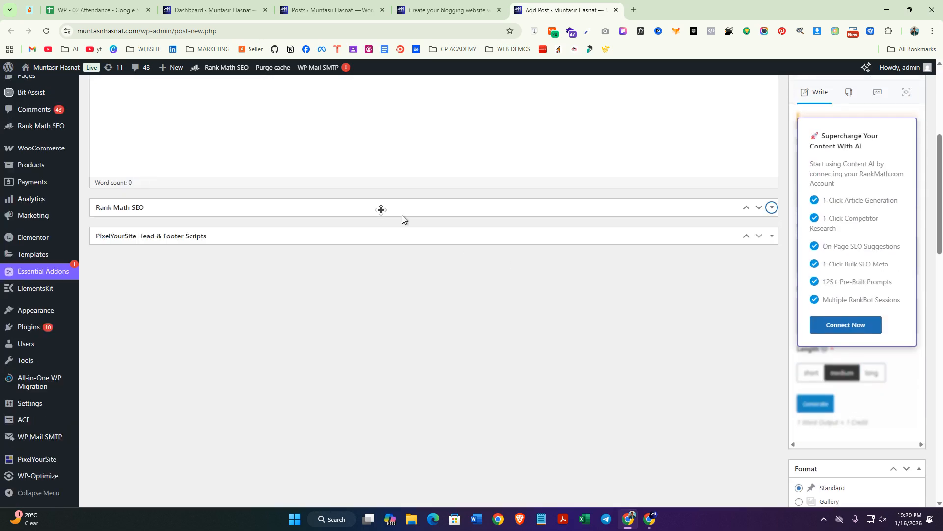
scroll(719, 328, "up", 2)
scroll(719, 327, "up", 3)
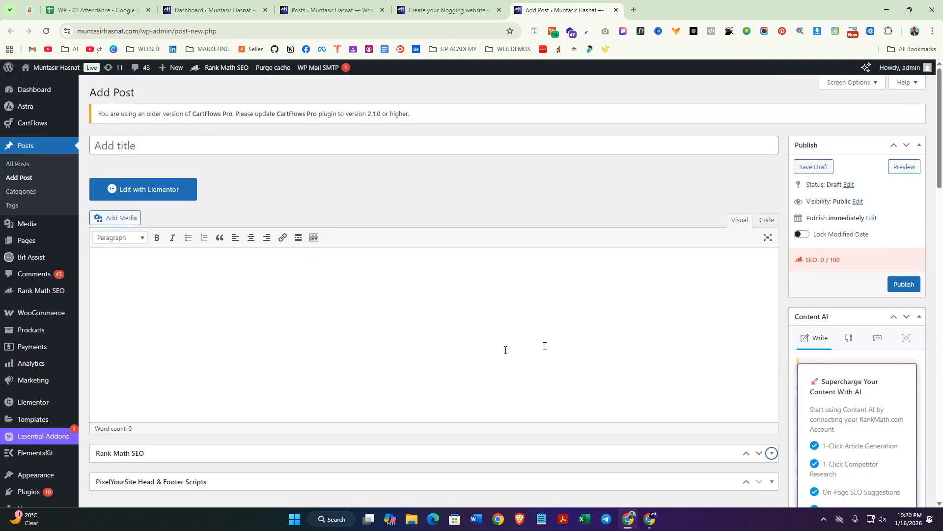
Step: Review the new post's title and content fields, plus its format, category, tag, Astra and featured image settings
left_click(202, 147)
left_click(264, 294)
scroll(897, 202, "down", 10)
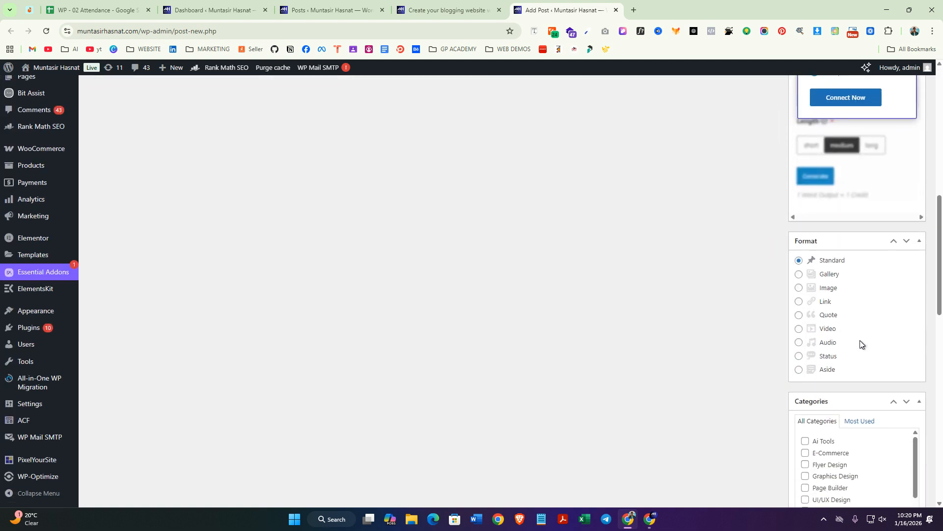
scroll(855, 318, "down", 5)
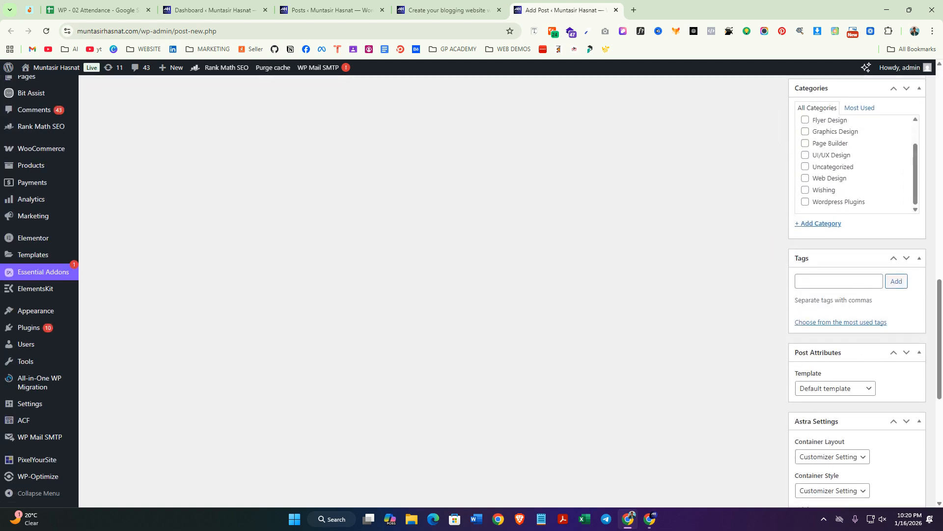
scroll(854, 305, "down", 8)
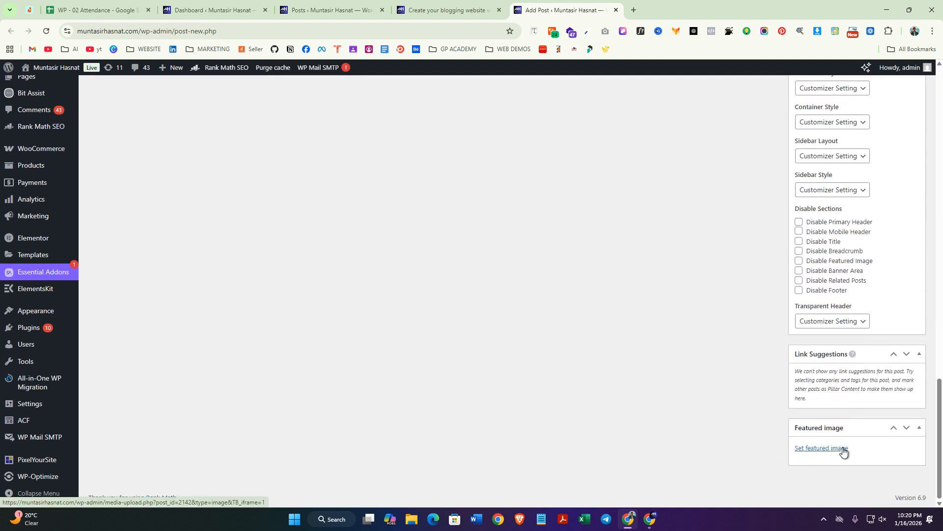
scroll(857, 417, "up", 10)
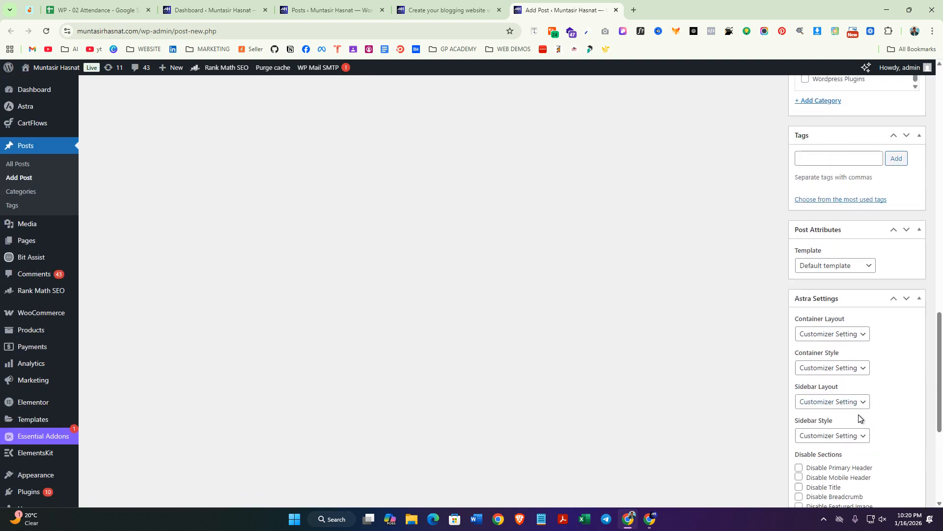
scroll(860, 391, "up", 10)
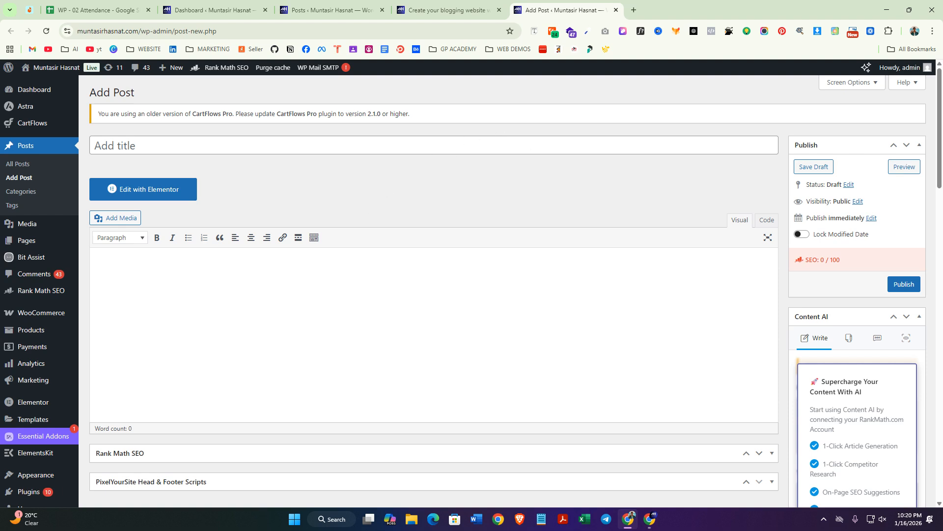
Step: Go over the Add Post form again from the title and content fields through to the featured image option
left_click(483, 152)
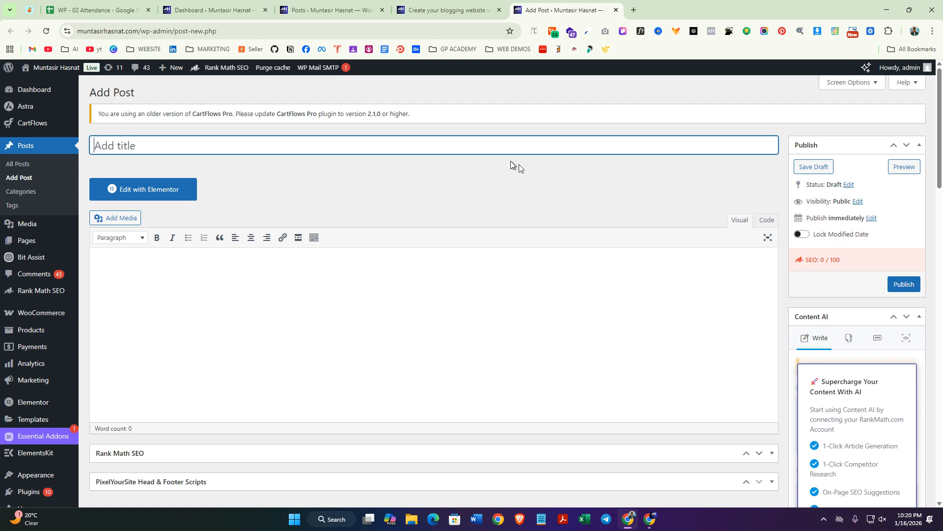
left_click(344, 279)
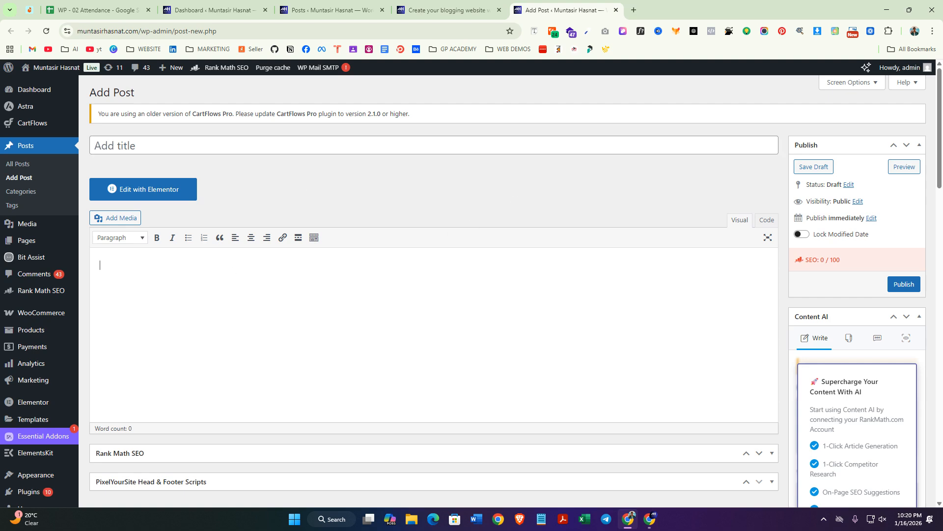
scroll(341, 281, "down", 5)
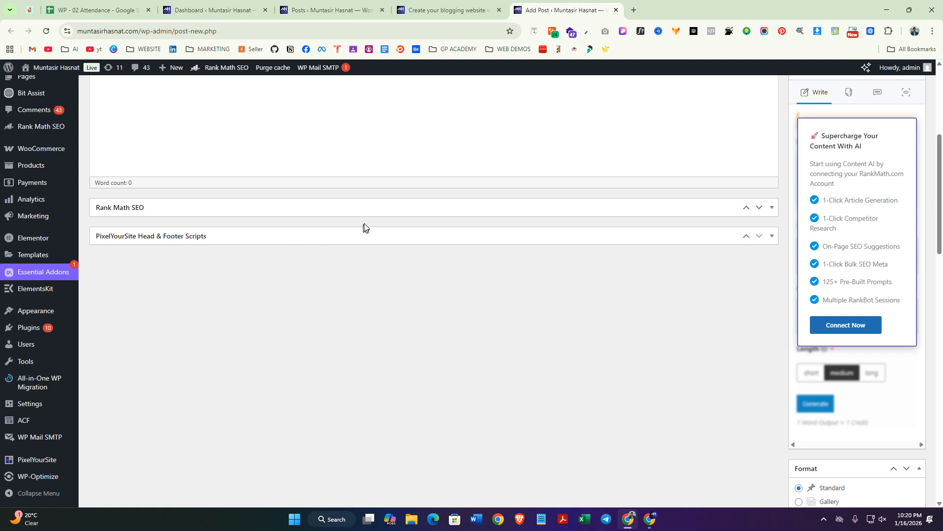
scroll(550, 383, "down", 10)
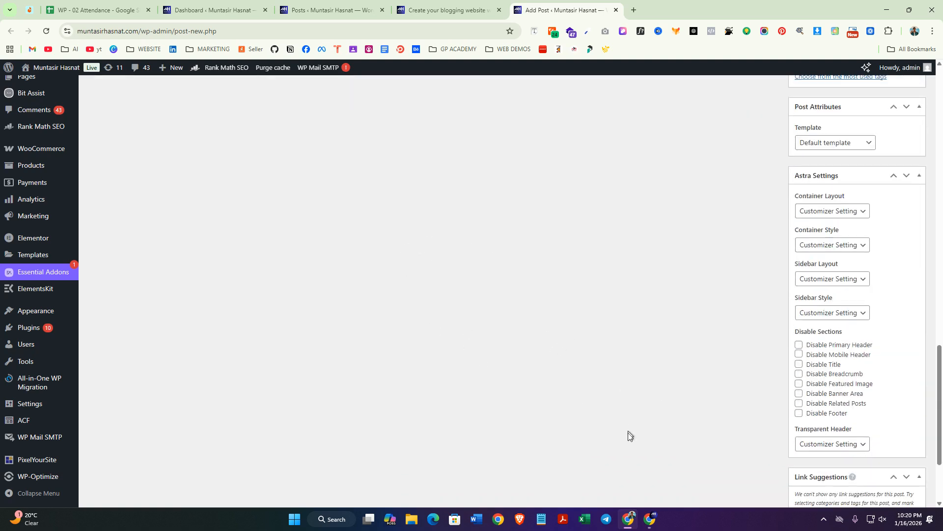
scroll(612, 388, "up", 15)
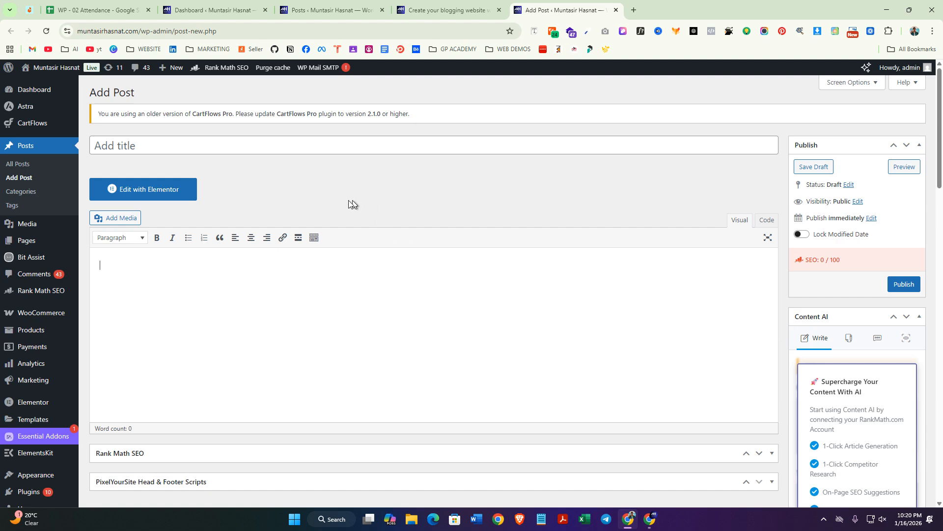
scroll(431, 301, "down", 6)
scroll(430, 300, "down", 15)
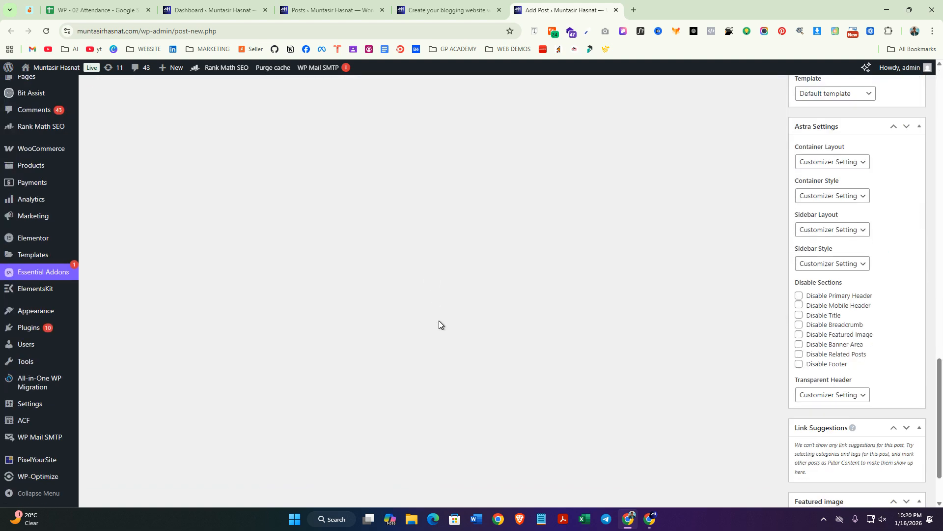
scroll(454, 362, "up", 8)
scroll(450, 374, "up", 10)
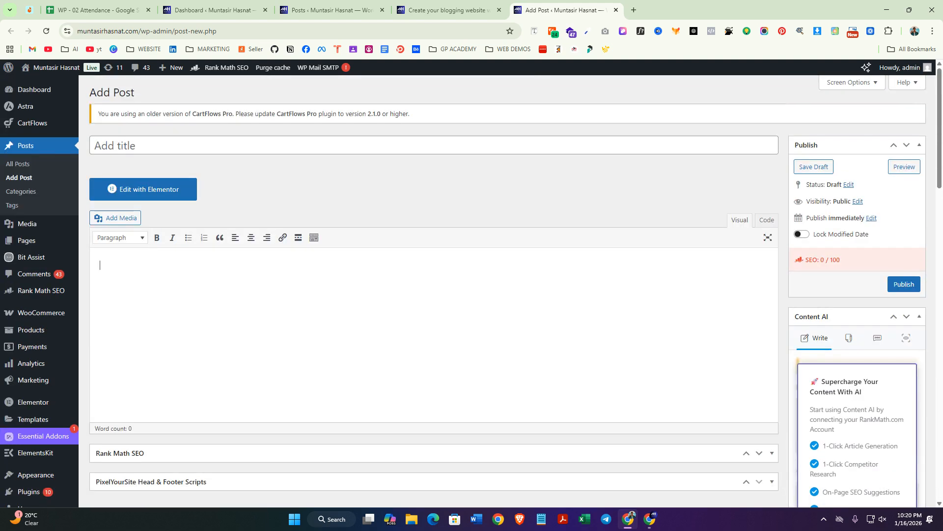
scroll(418, 253, "down", 15)
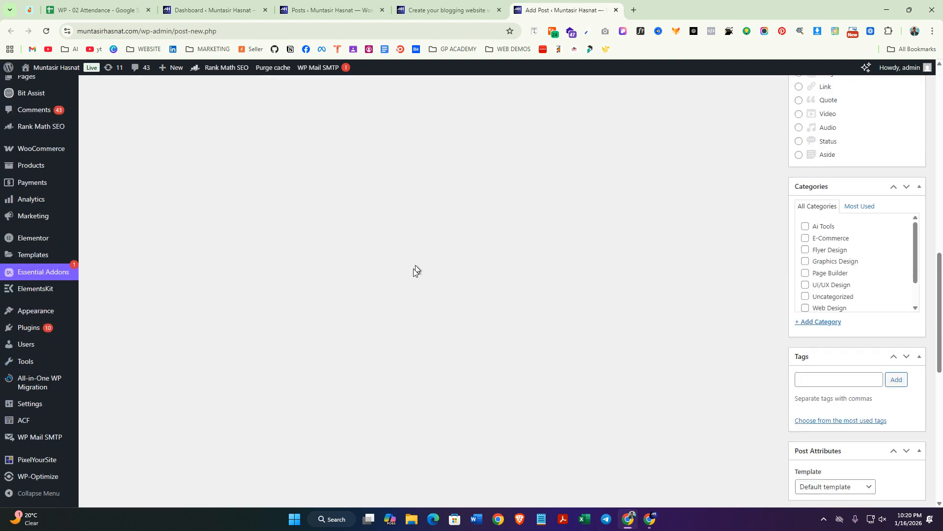
scroll(410, 301, "down", 3)
Step: Open the Add Plugins page in a new browser tab and search the plugins for "acf"
mouse_move(32, 423)
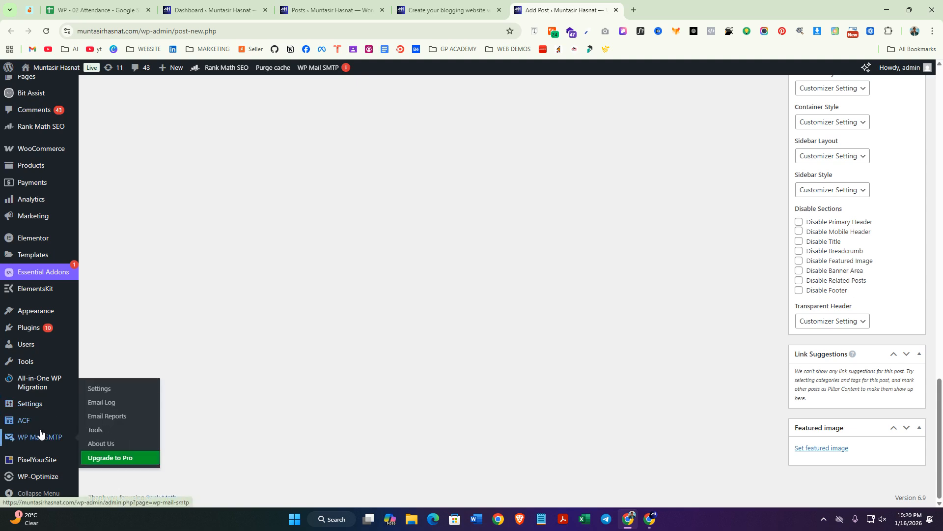
mouse_move(54, 332)
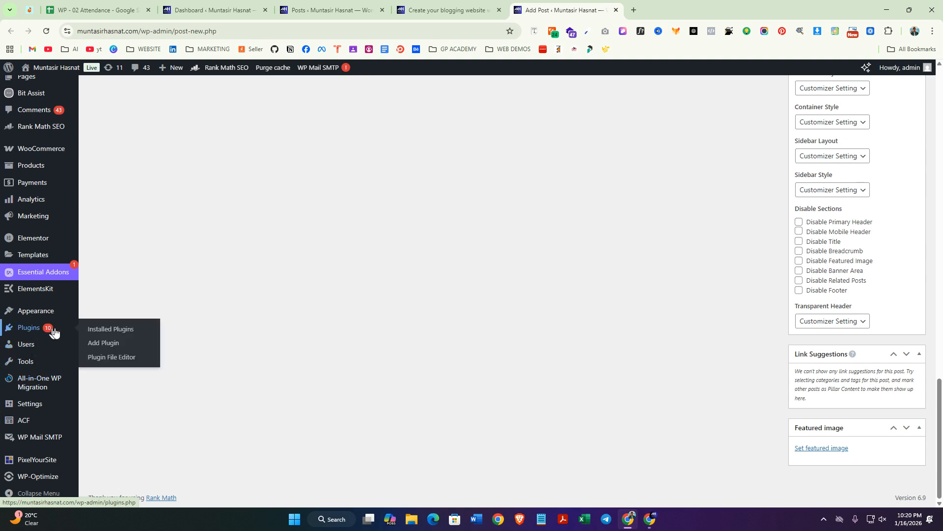
middle_click(105, 345)
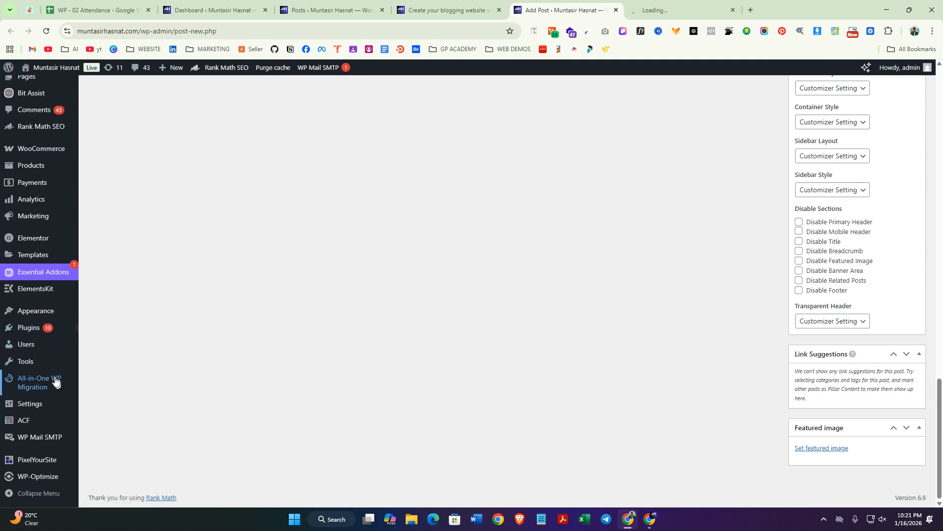
left_click(673, 10)
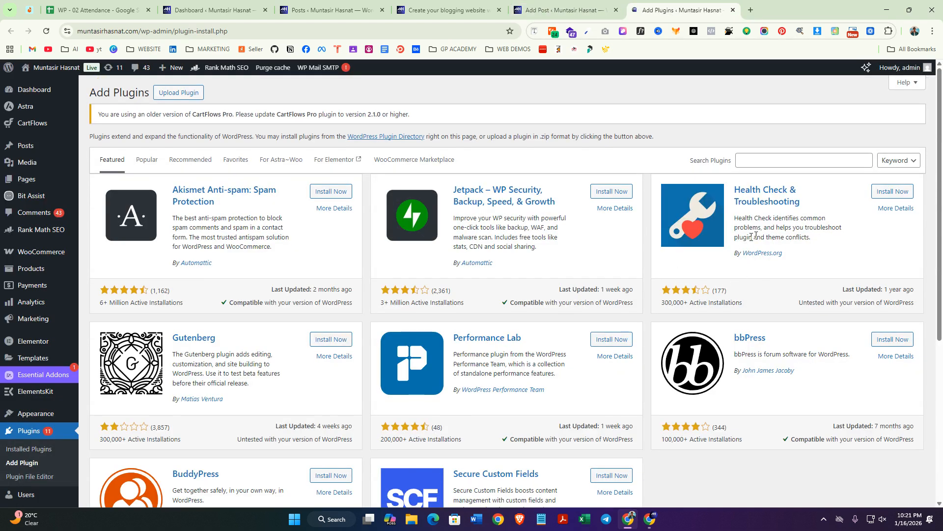
left_click(791, 160)
type("acf")
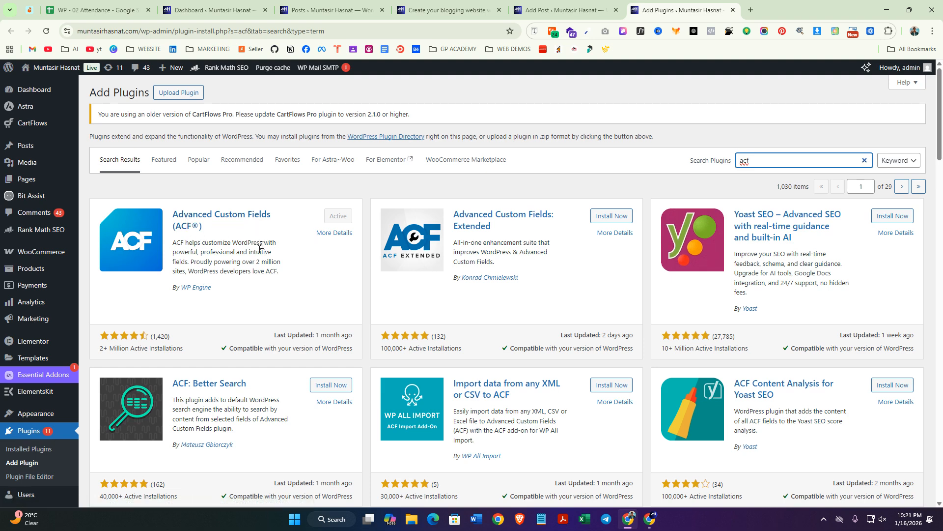
Step: Examine the Advanced Custom Fields plugin's installation count and the related ACF add-ons in the search results
left_click_drag(118, 348, 184, 349)
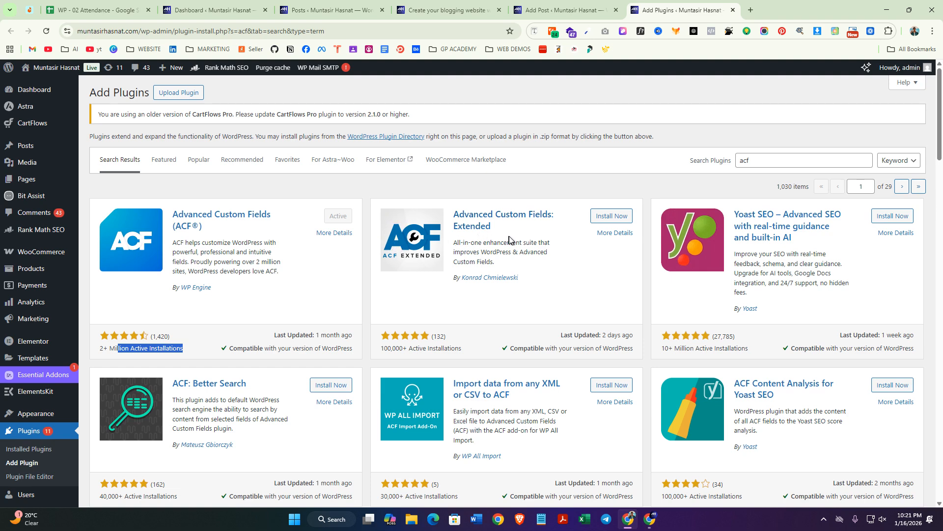
scroll(536, 241, "down", 2)
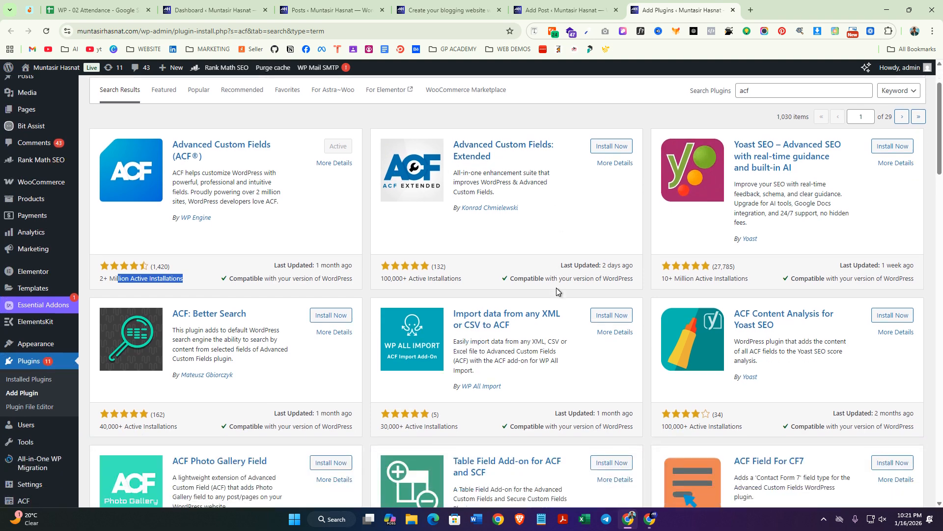
scroll(316, 339, "down", 3)
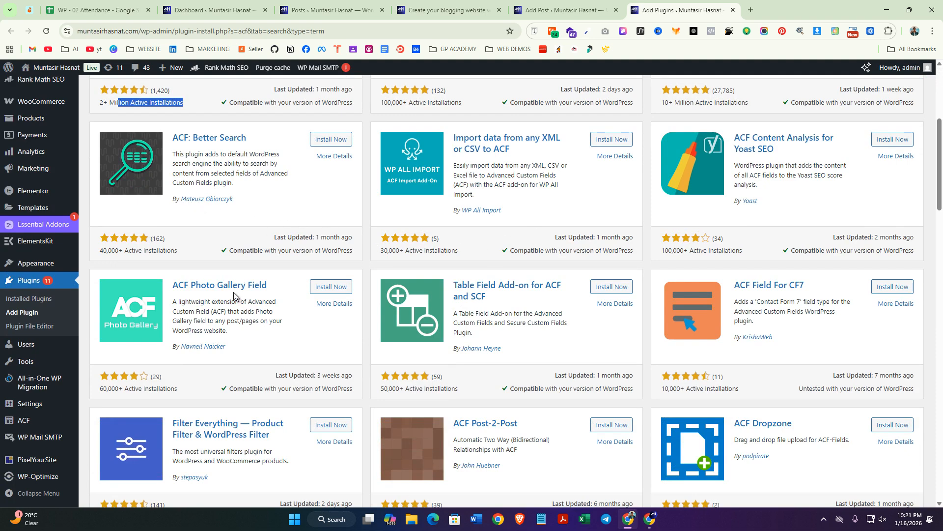
scroll(223, 350, "down", 2)
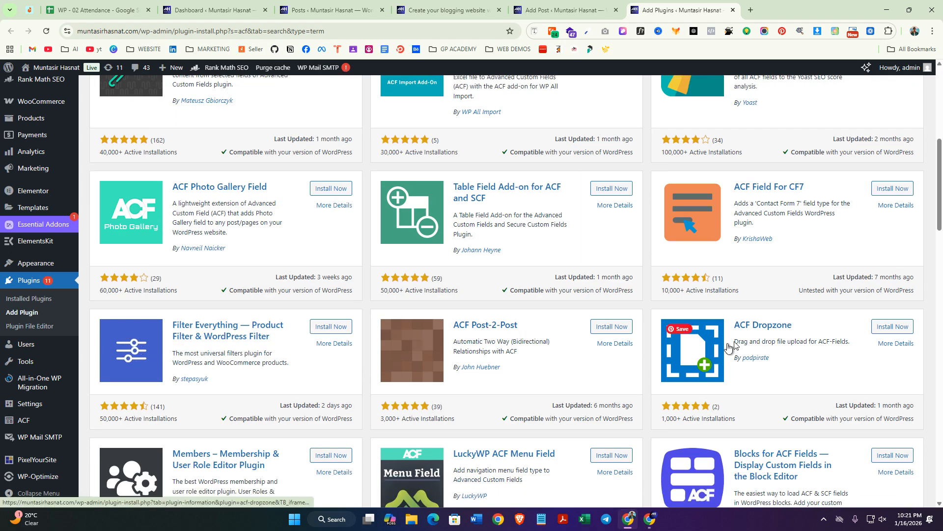
scroll(630, 362, "down", 4)
scroll(631, 362, "down", 14)
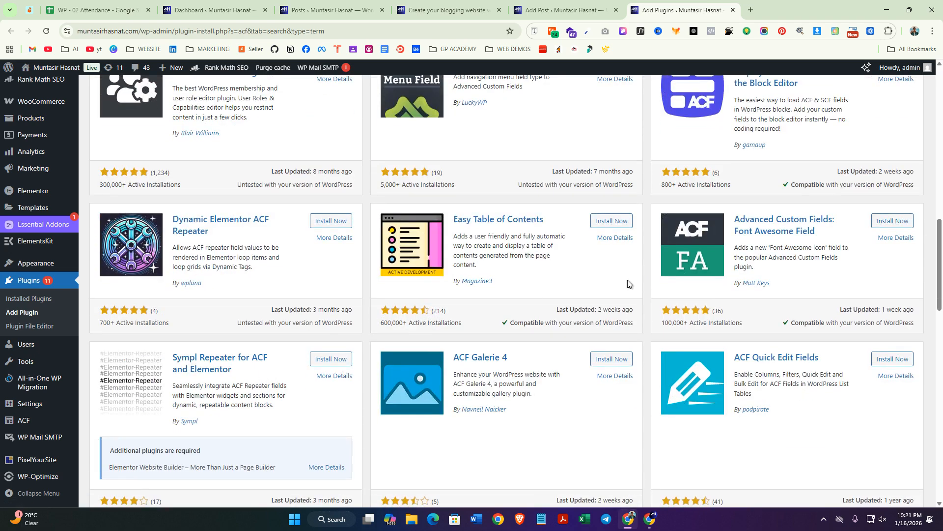
scroll(417, 359, "down", 5)
scroll(347, 384, "up", 20)
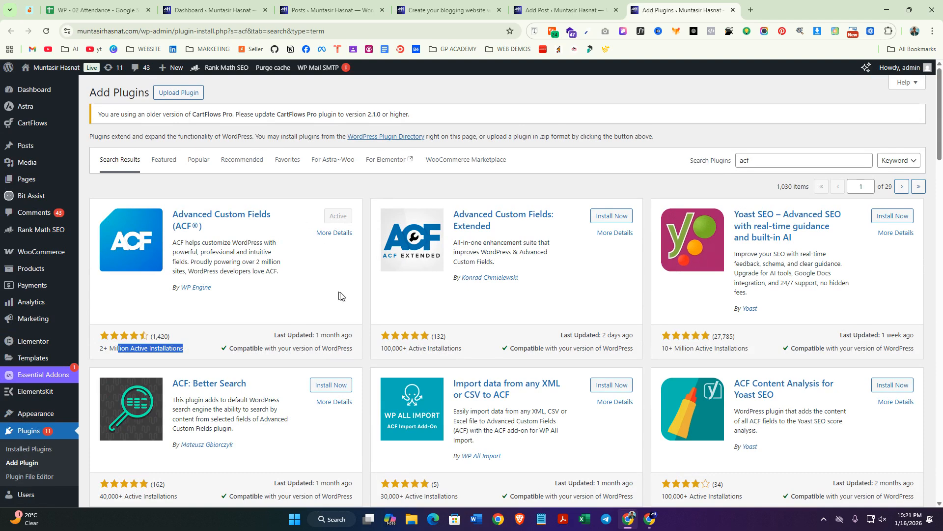
scroll(37, 415, "down", 6)
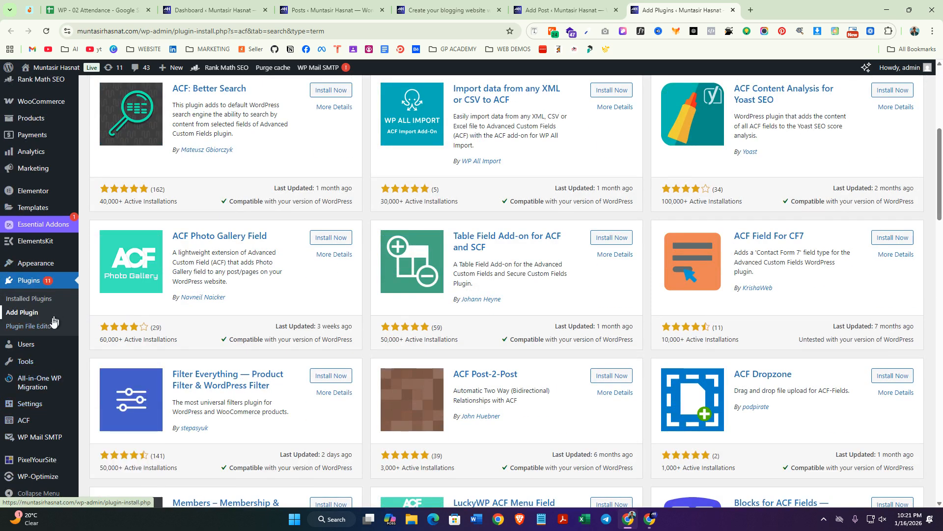
scroll(36, 420, "down", 2)
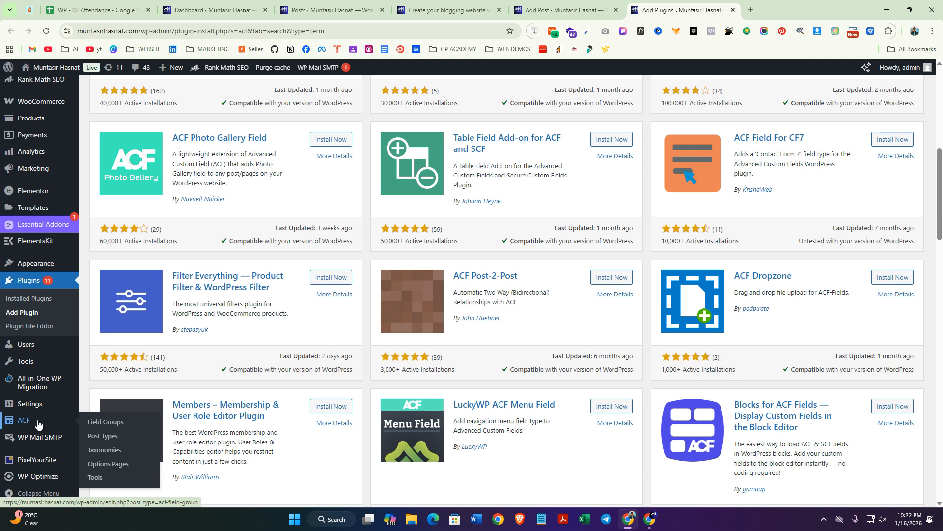
Step: Return to the Add Post page and check which fields and settings the form offers besides title and content
left_click(524, 3)
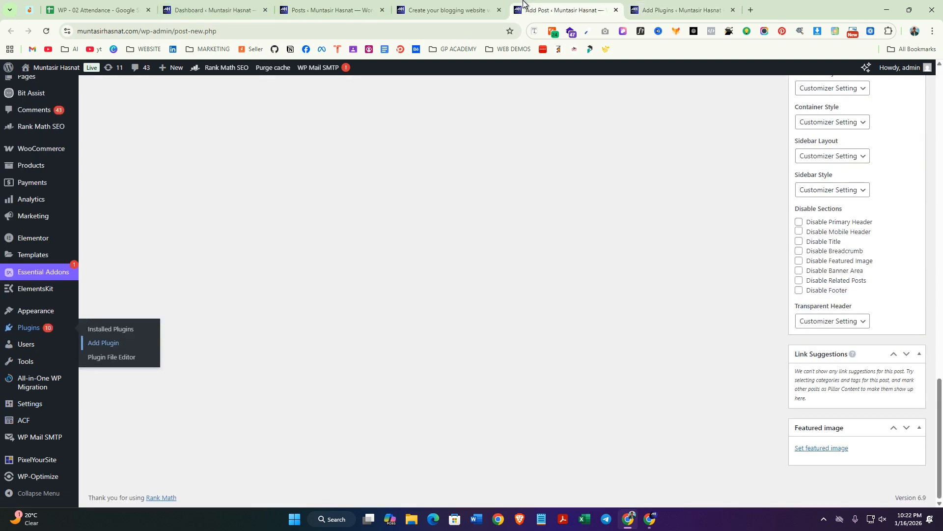
scroll(375, 324, "up", 15)
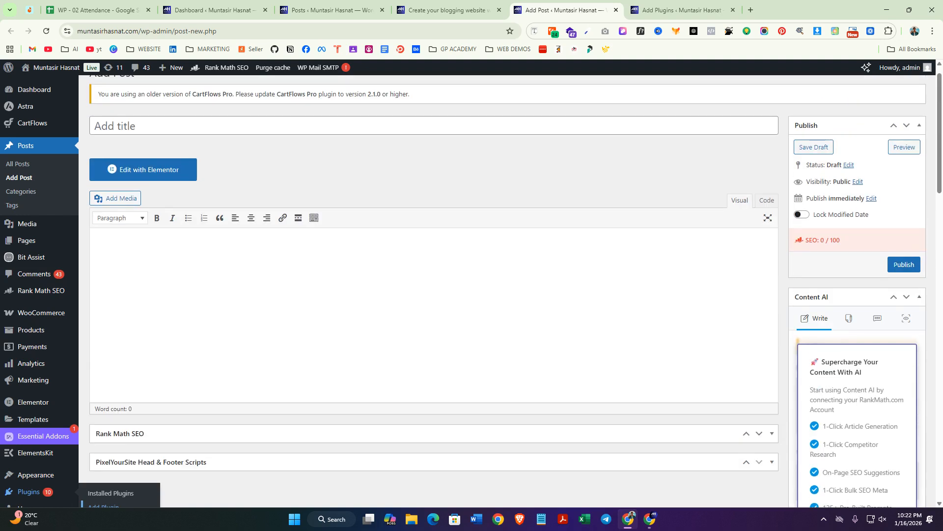
scroll(436, 296, "up", 1)
left_click(462, 330)
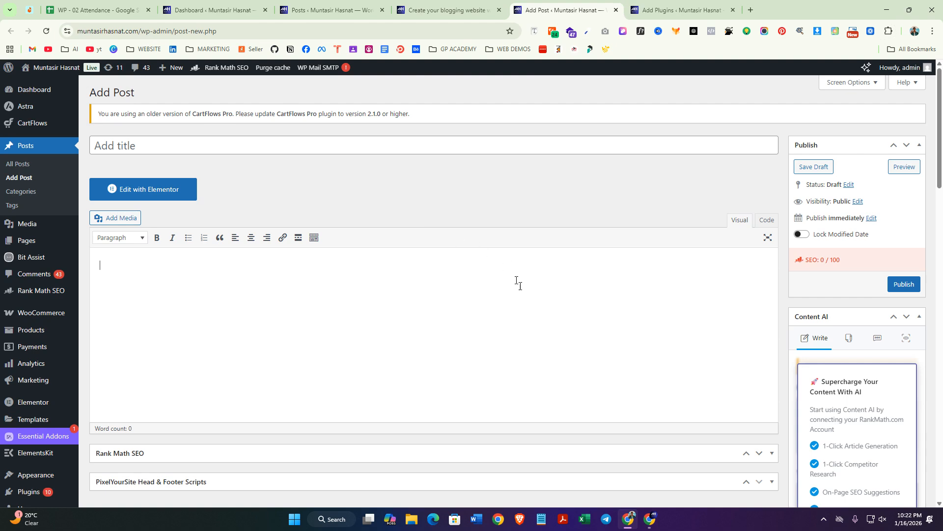
scroll(506, 266, "down", 10)
scroll(517, 375, "down", 5)
scroll(523, 389, "up", 15)
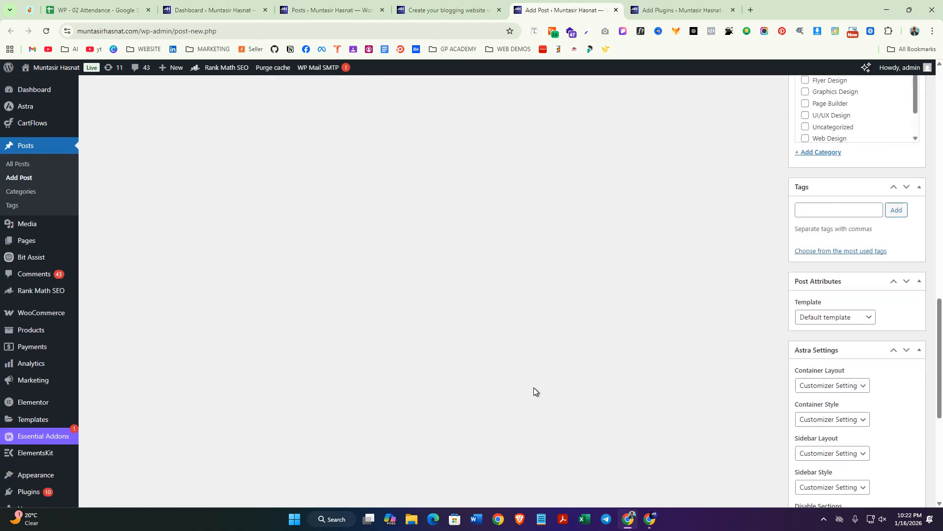
scroll(570, 403, "up", 5)
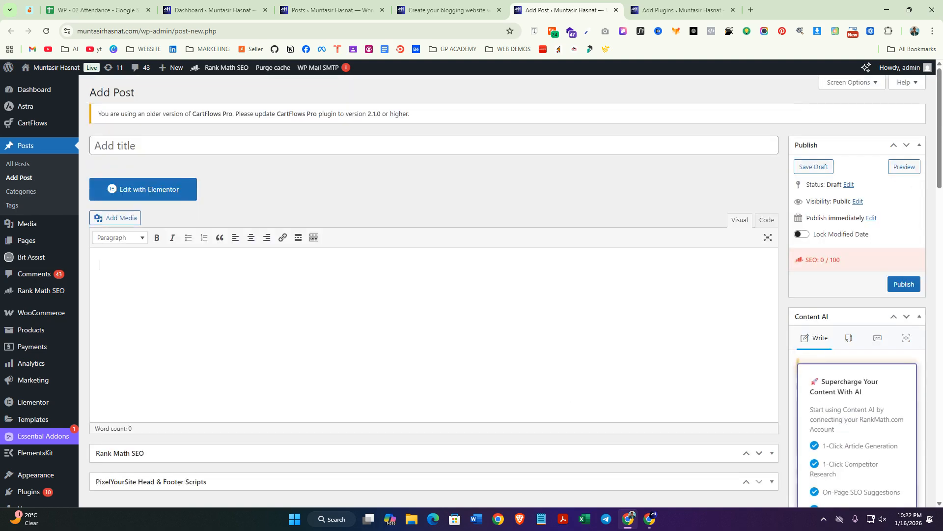
scroll(483, 355, "down", 10)
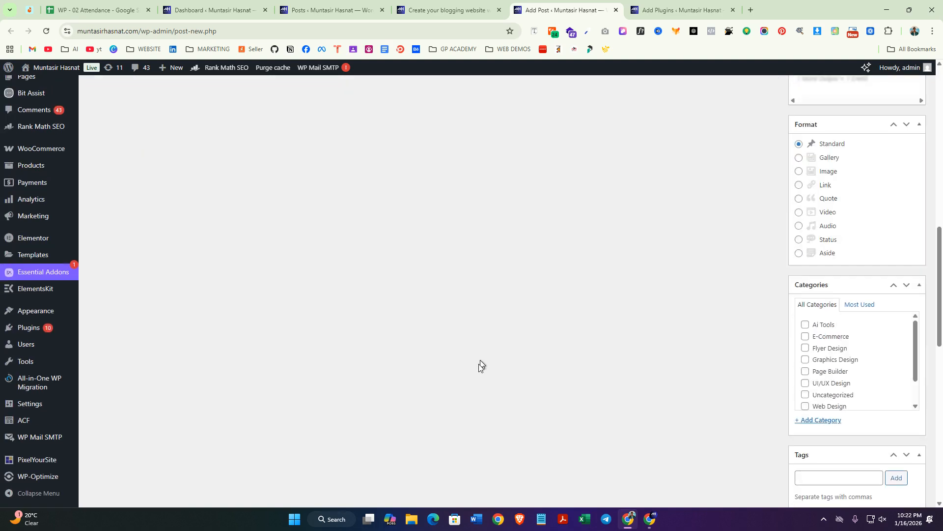
Step: Examine which default boxes the Add Post form offers, from title, content and SEO to format, categories and tags
scroll(455, 386, "up", 12)
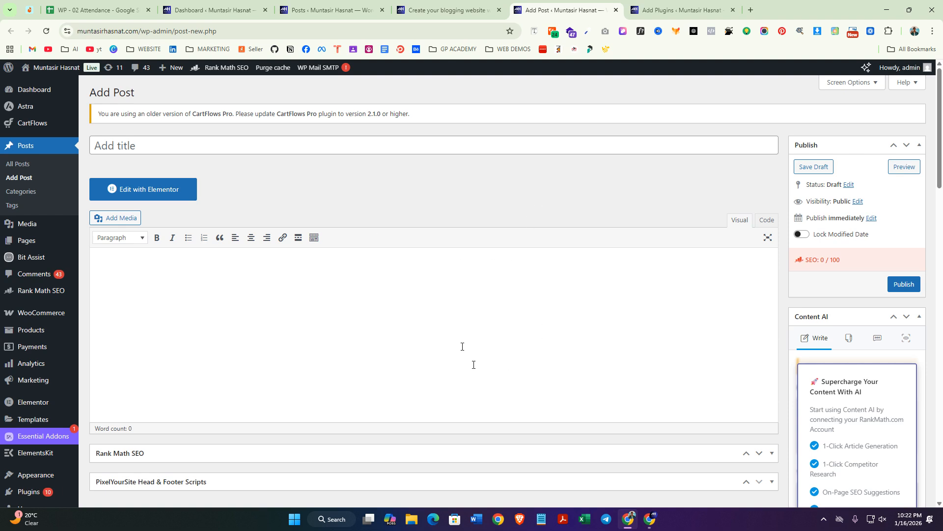
scroll(369, 332, "down", 3)
scroll(363, 306, "down", 4)
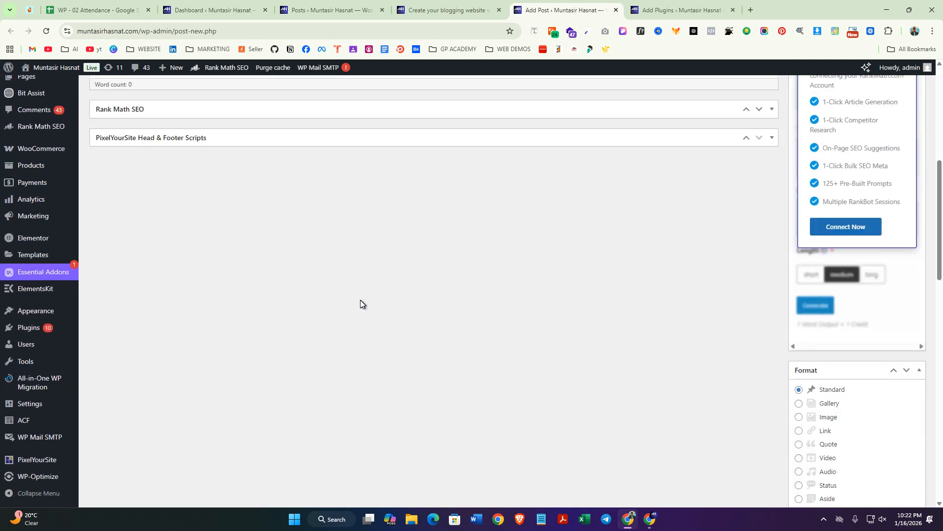
scroll(396, 405, "down", 4)
scroll(396, 398, "up", 5)
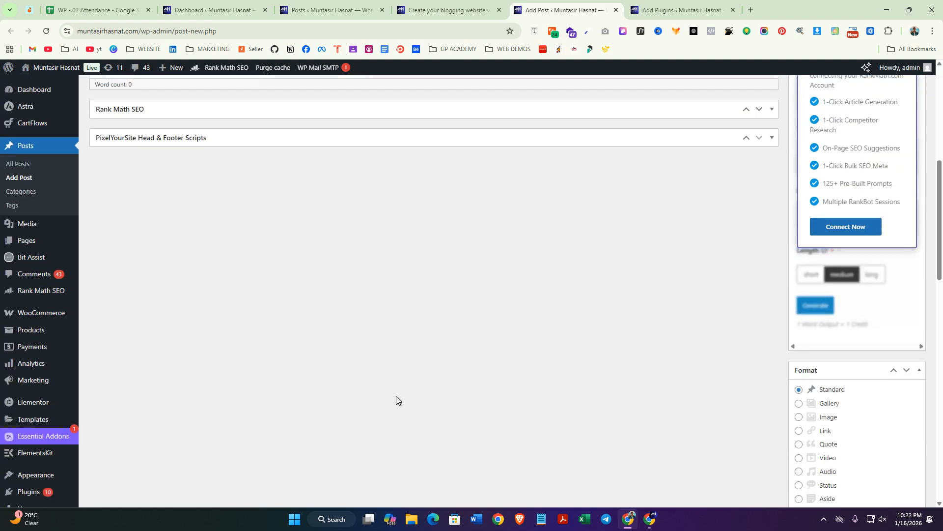
scroll(396, 396, "up", 1)
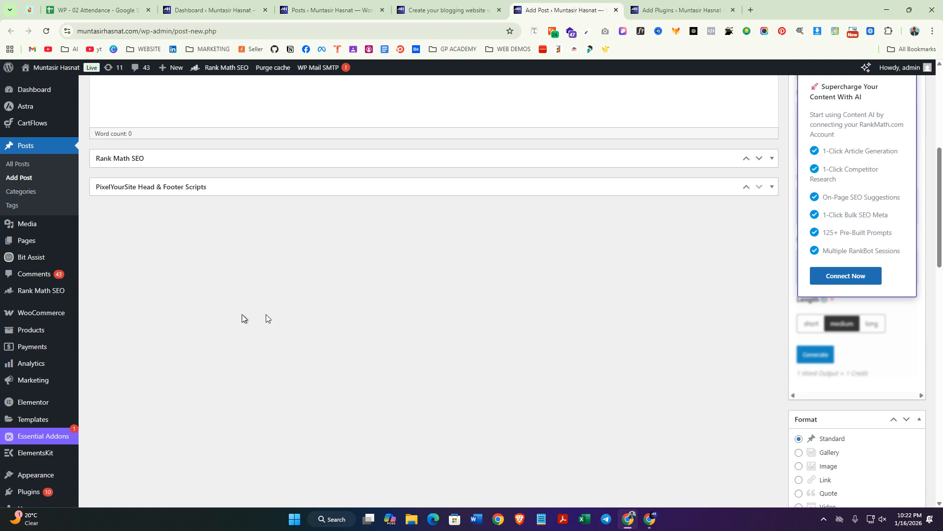
scroll(216, 265, "up", 1)
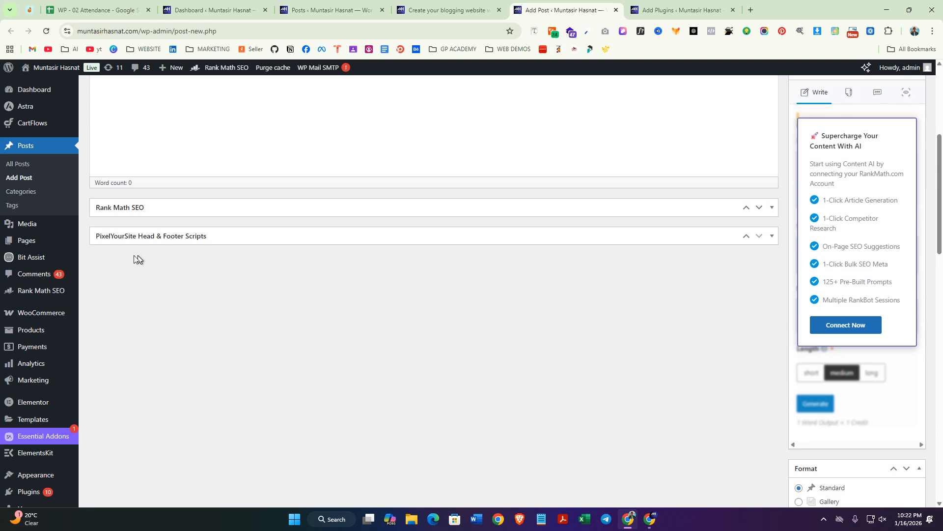
scroll(141, 226, "down", 2)
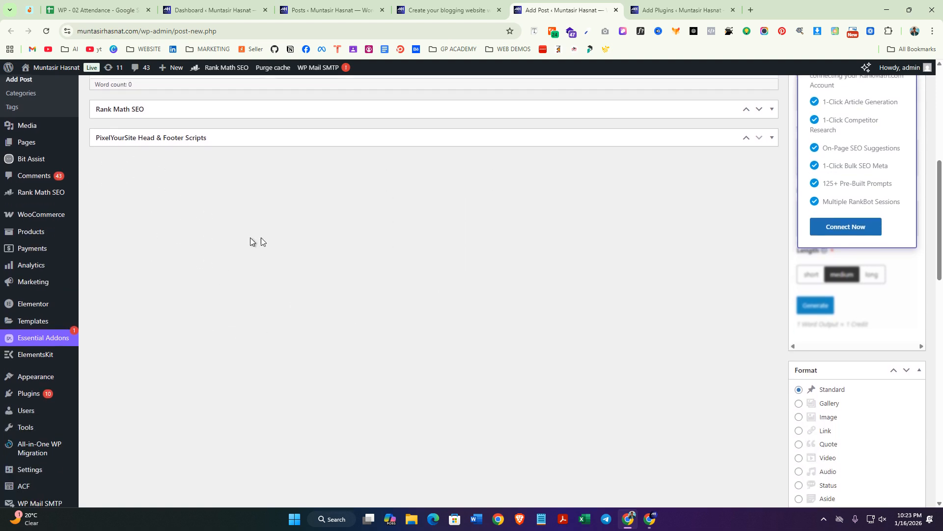
scroll(373, 267, "down", 1)
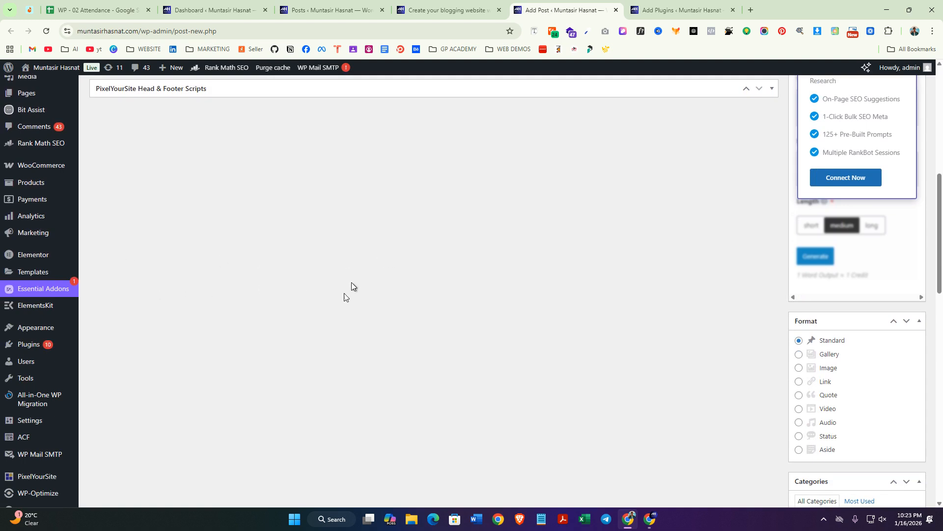
scroll(418, 312, "down", 2)
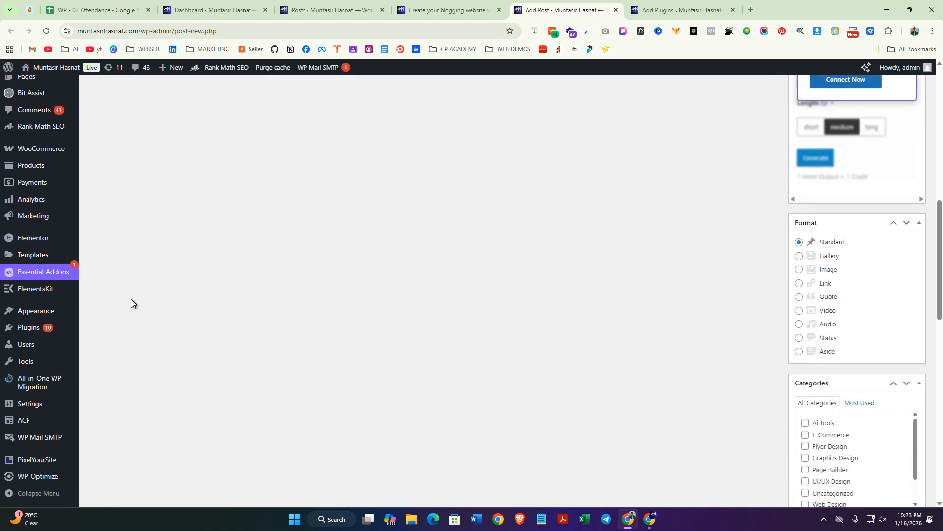
scroll(427, 302, "down", 3)
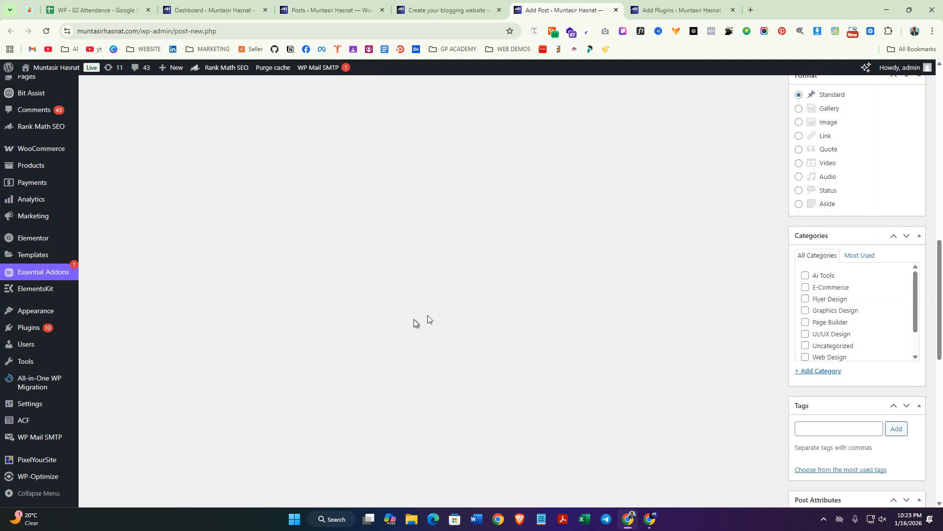
scroll(377, 329, "up", 10)
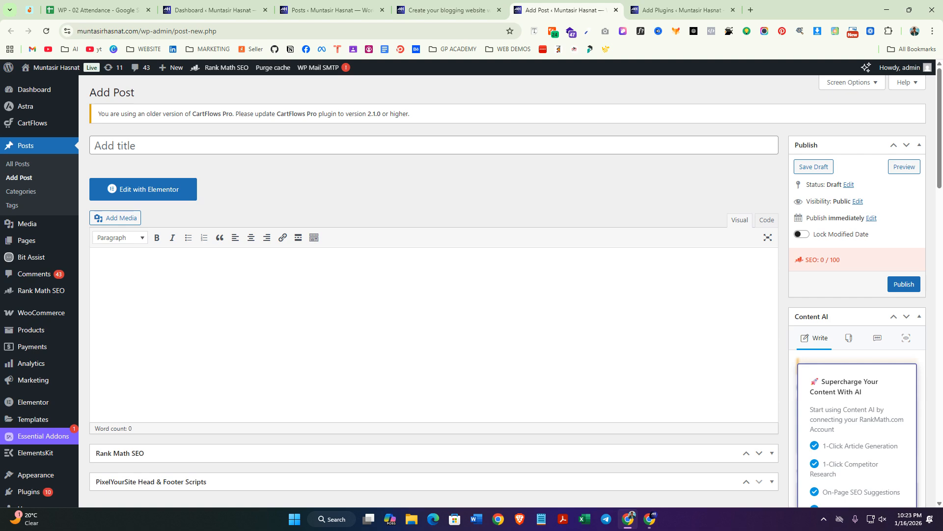
scroll(423, 328, "down", 6)
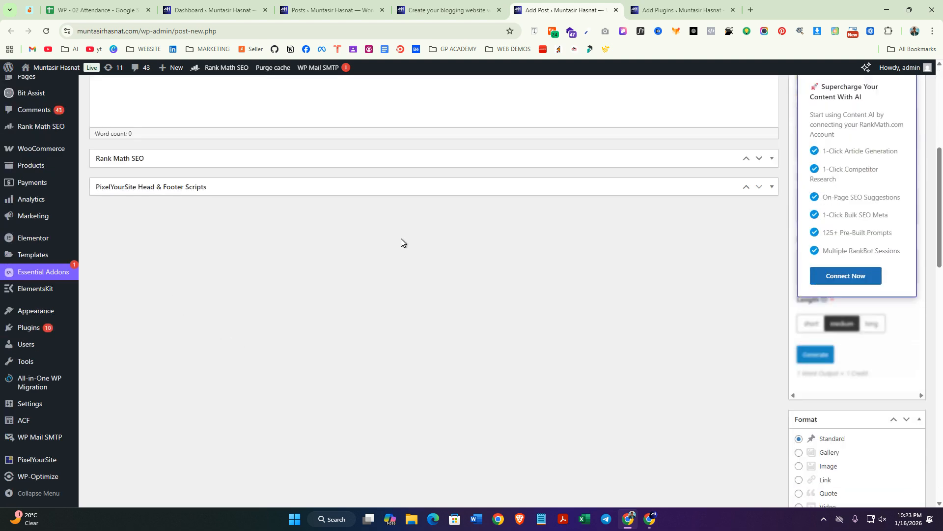
scroll(411, 372, "down", 6)
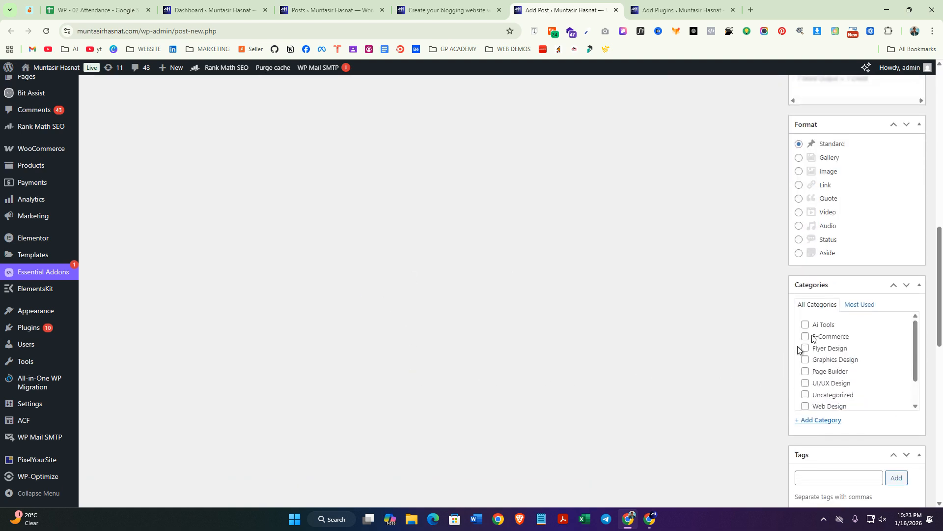
scroll(187, 388, "up", 4)
scroll(783, 318, "up", 8)
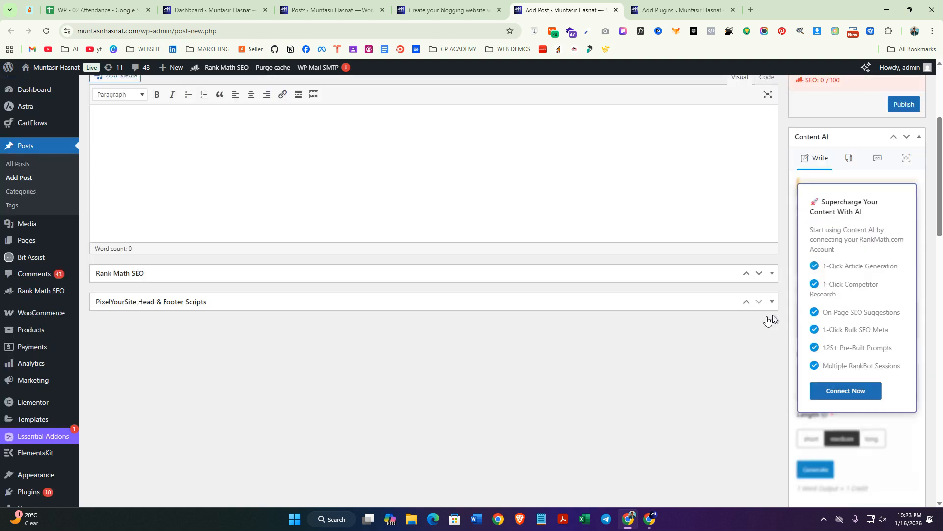
scroll(564, 429, "up", 1)
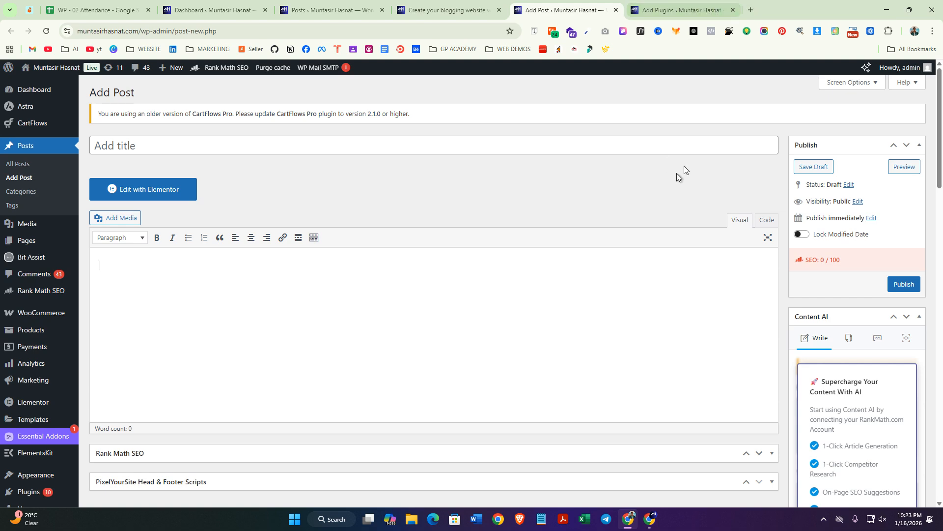
Step: Check the Advanced Custom Fields entry in the Add Plugins search results again and close that browser tab
left_click(685, 9)
scroll(409, 266, "up", 8)
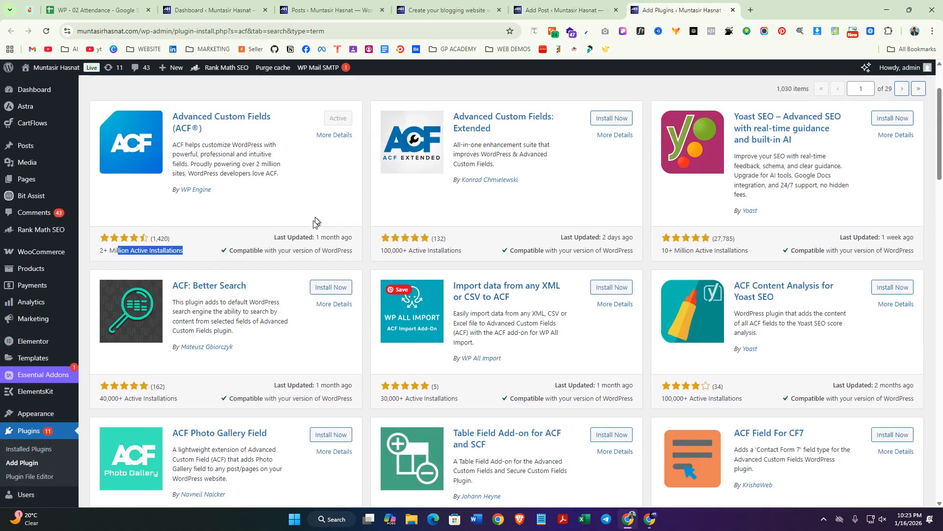
left_click(733, 10)
Step: Open the ACF Field Groups page in a new browser tab and start a new field group
scroll(168, 300, "down", 6)
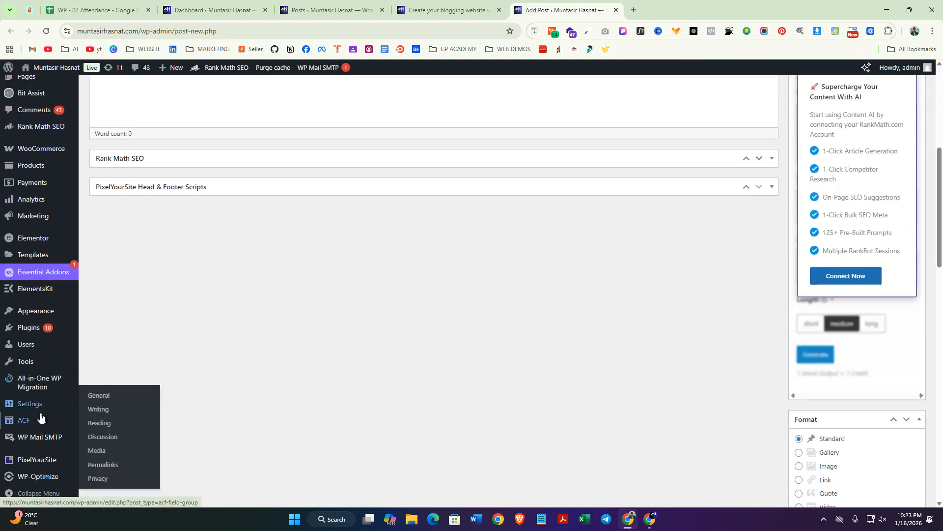
mouse_move(43, 420)
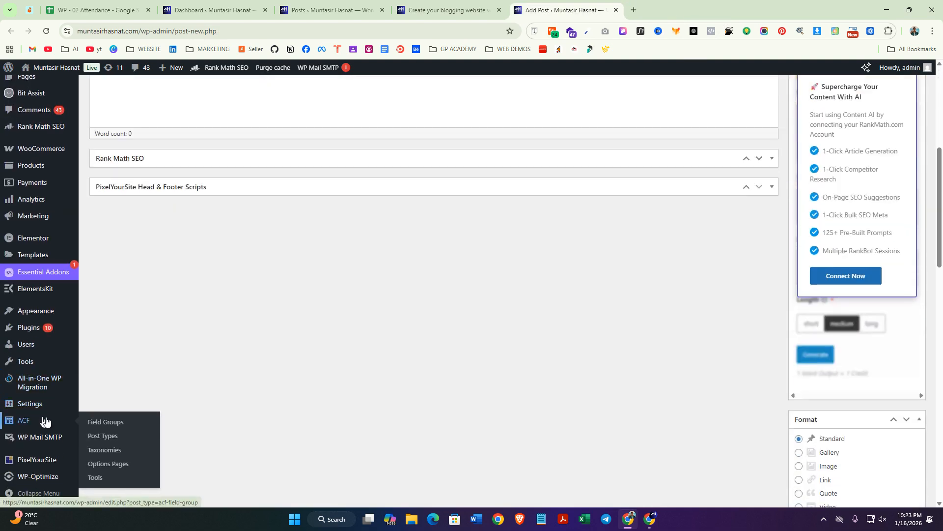
middle_click(110, 425)
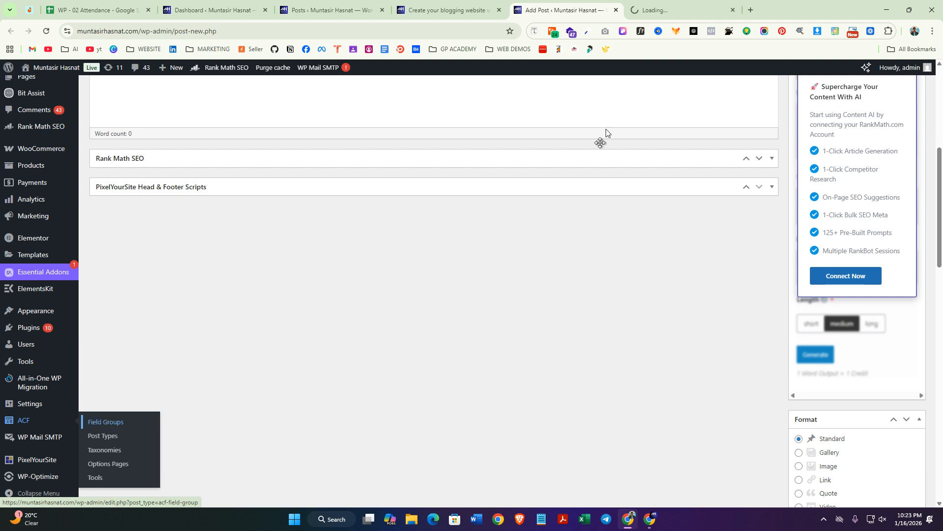
left_click(673, 7)
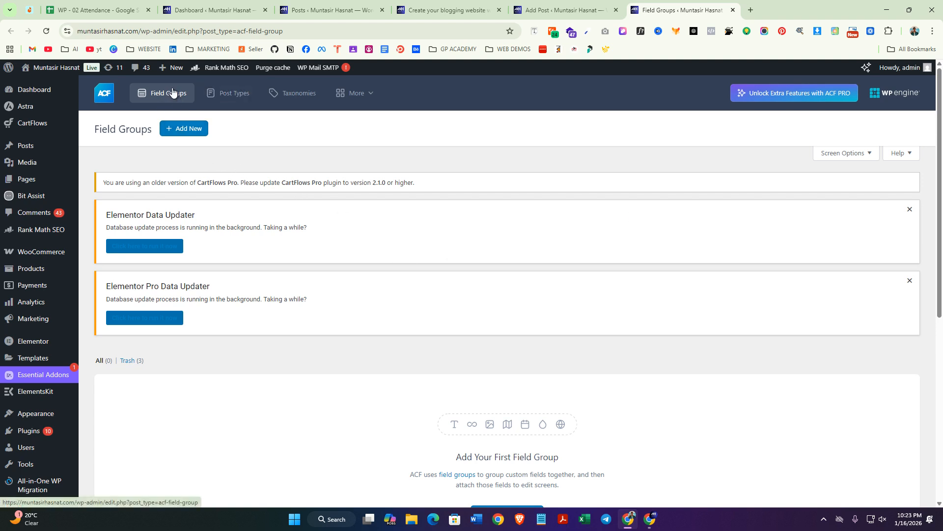
left_click(184, 136)
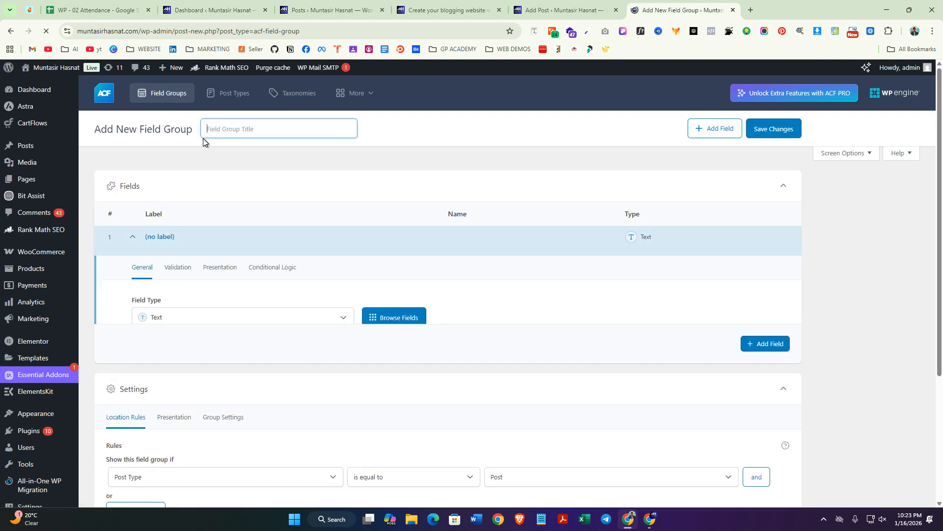
Step: Look over the Fields section of the new field group, including the label column and the first field's general settings
scroll(558, 306, "down", 3)
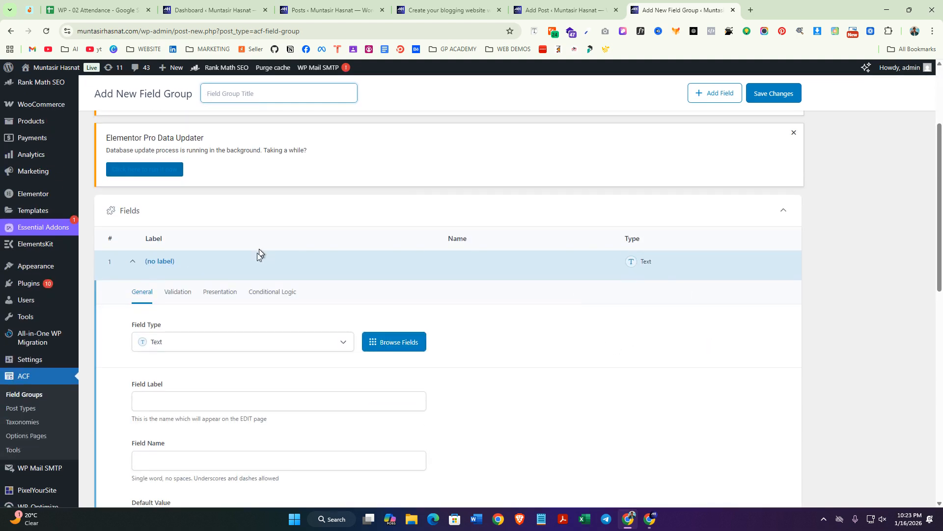
scroll(261, 248, "down", 1)
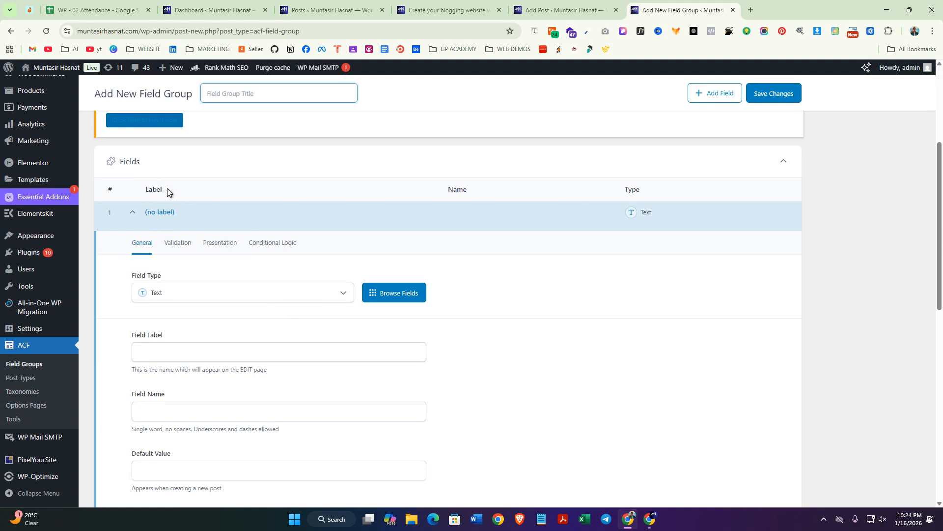
left_click_drag(167, 190, 144, 189)
left_click(669, 311)
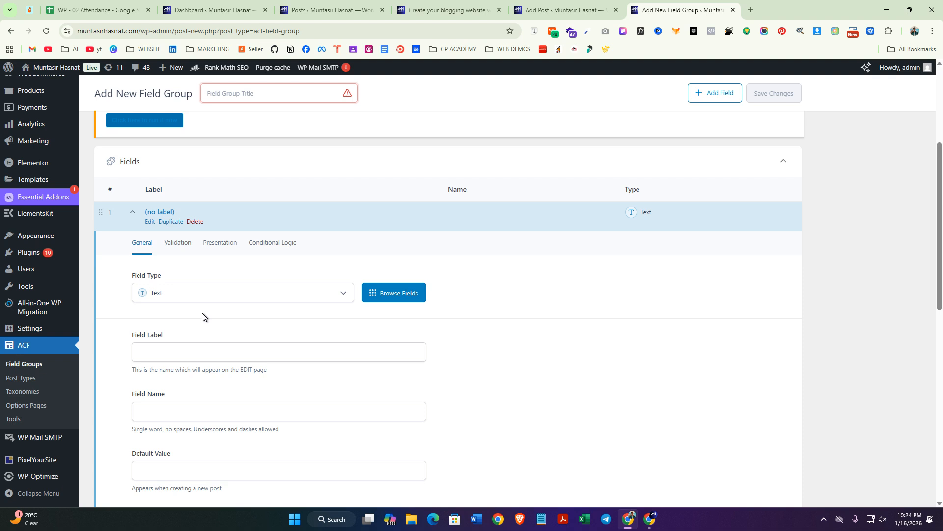
Step: Review the field types available for the first field, from the basic and content types through to the layout types, keeping Text
left_click(271, 297)
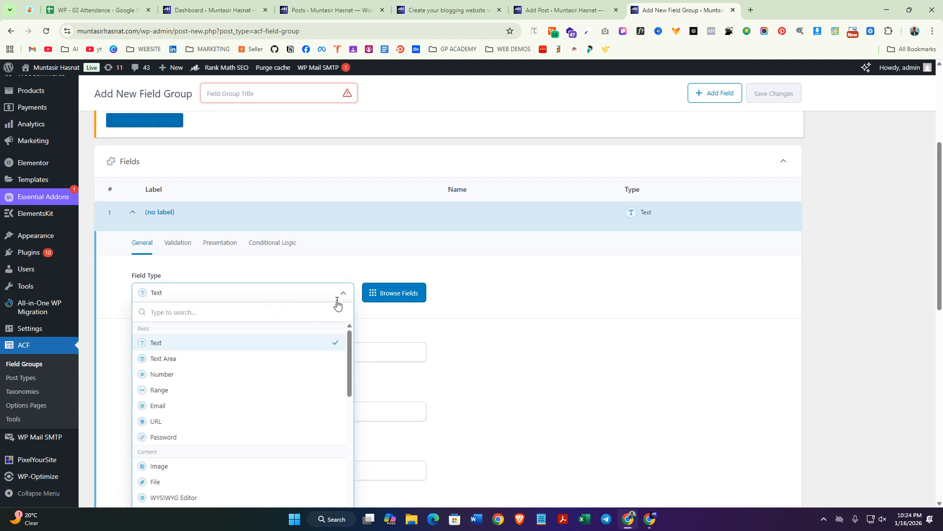
scroll(508, 299, "down", 2)
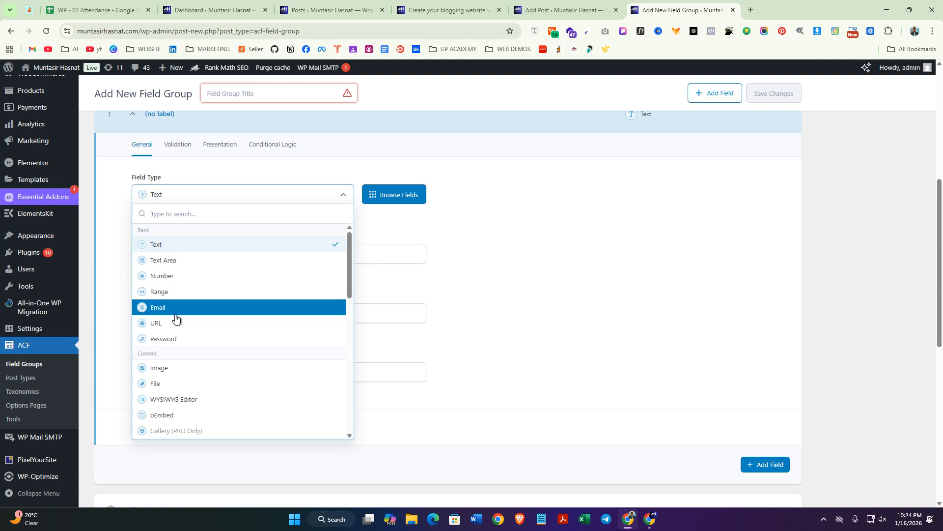
scroll(190, 346, "down", 1)
scroll(190, 343, "down", 1)
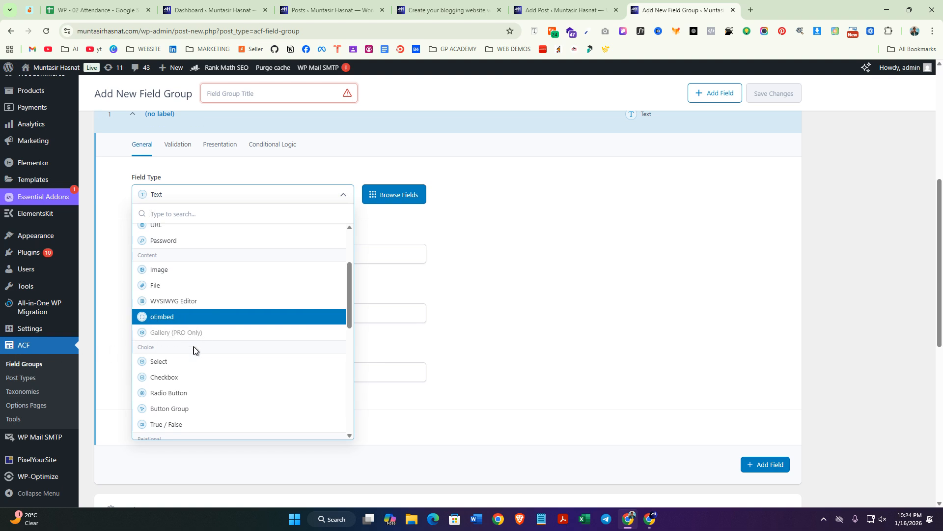
scroll(193, 346, "down", 4)
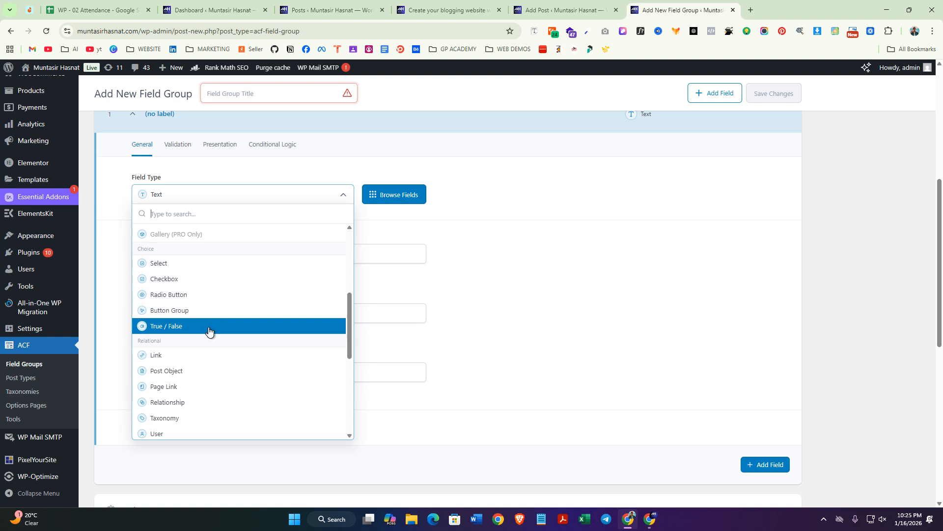
scroll(261, 337, "down", 1)
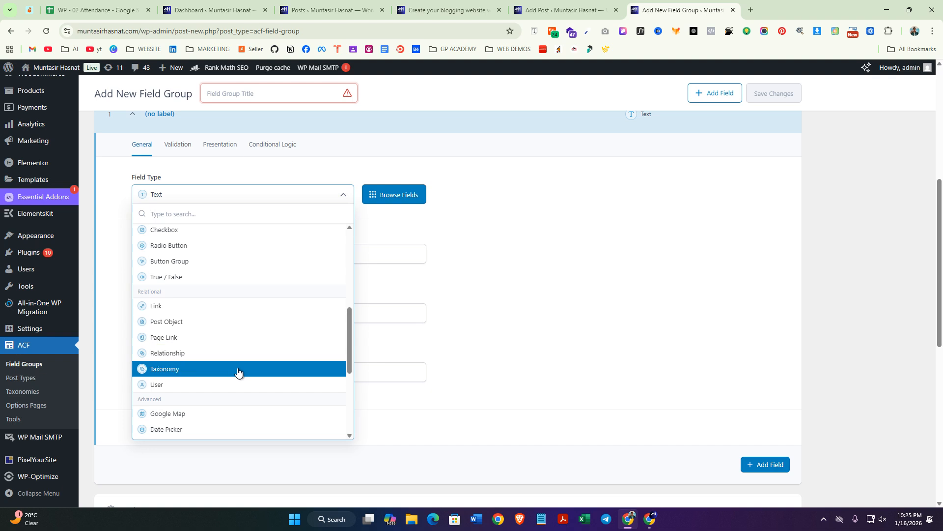
scroll(240, 378, "down", 1)
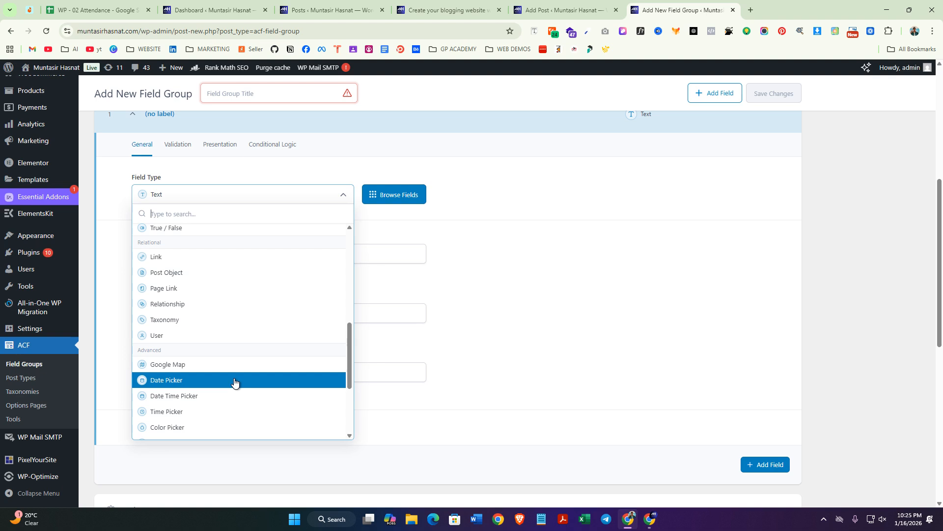
scroll(234, 382, "down", 1)
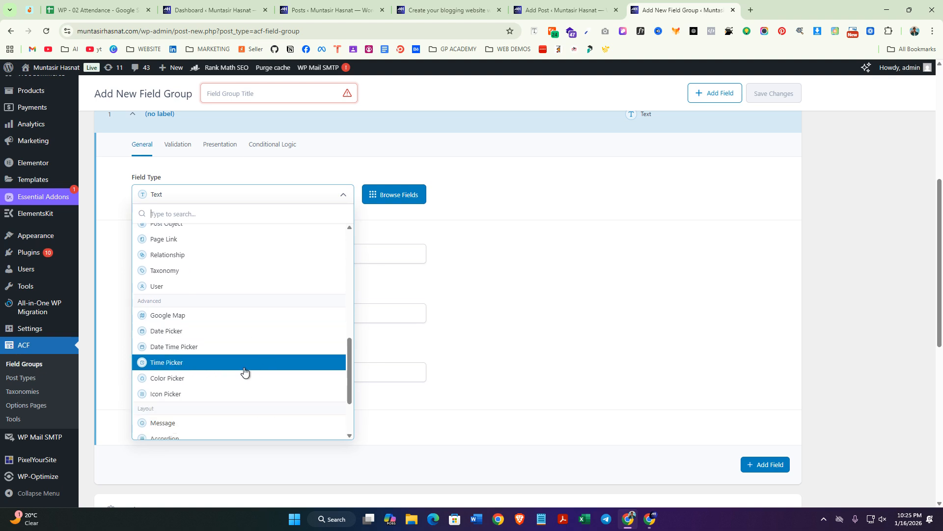
scroll(248, 373, "down", 1)
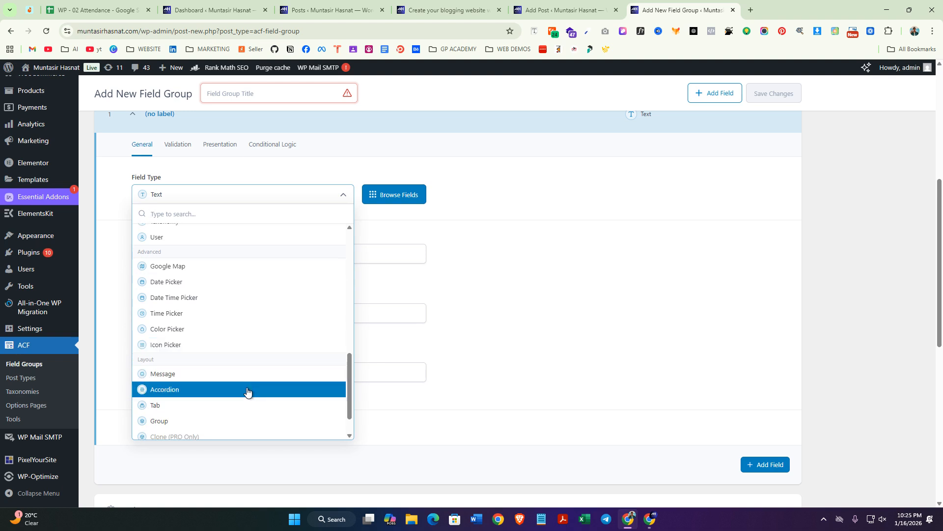
scroll(246, 408, "down", 1)
scroll(266, 352, "up", 8)
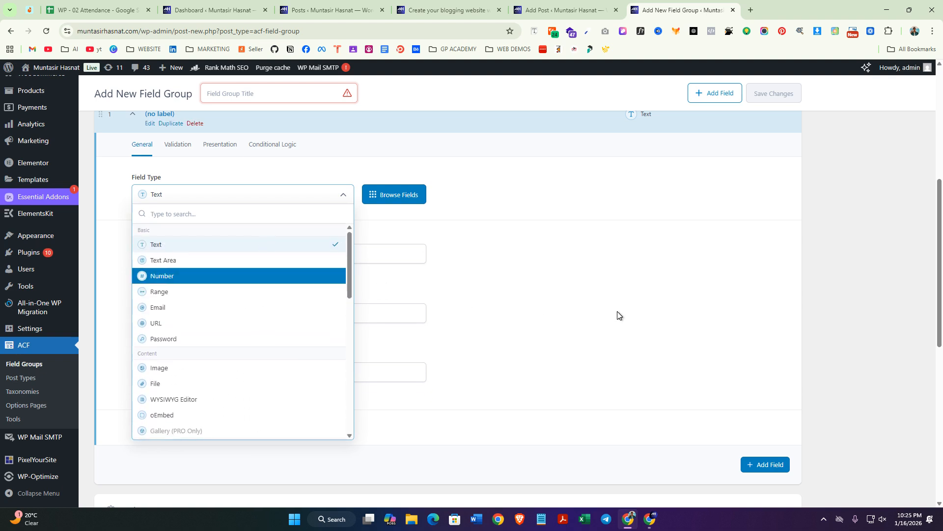
scroll(540, 295, "up", 4)
scroll(503, 356, "down", 4)
left_click(551, 287)
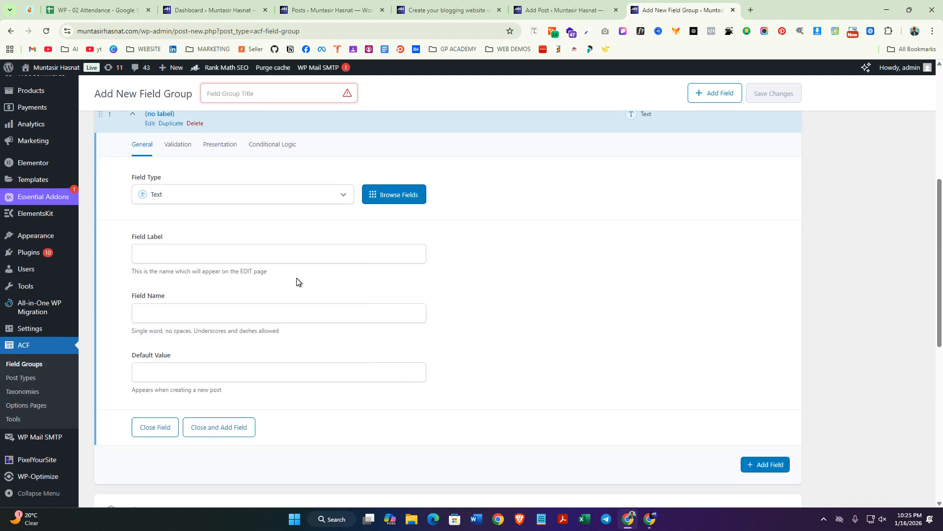
Step: Title the new field group "Book release post details"
scroll(296, 281, "up", 2)
scroll(270, 101, "up", 4)
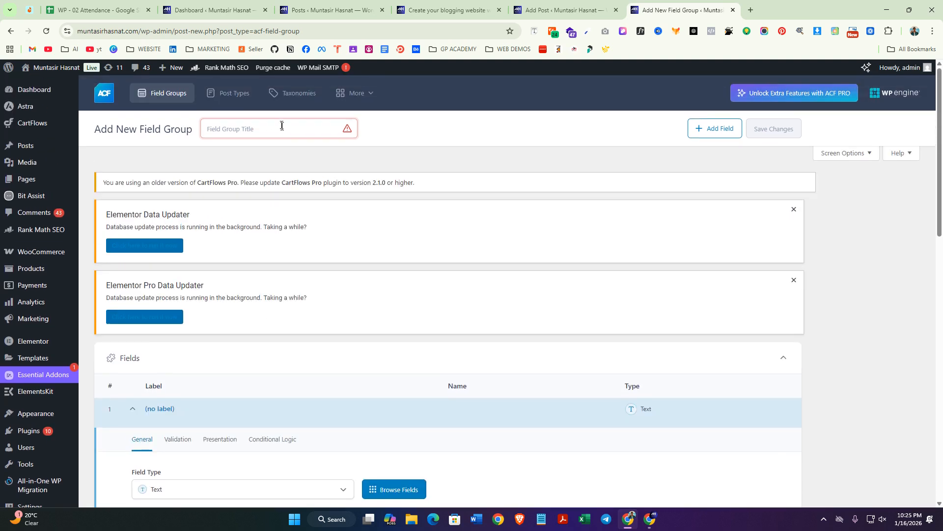
left_click(249, 130)
type("Book release ")
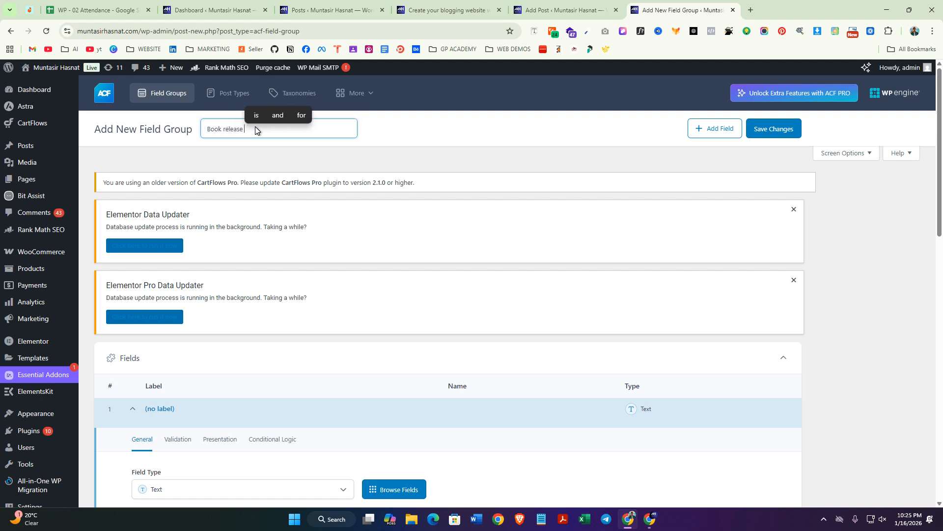
type("post")
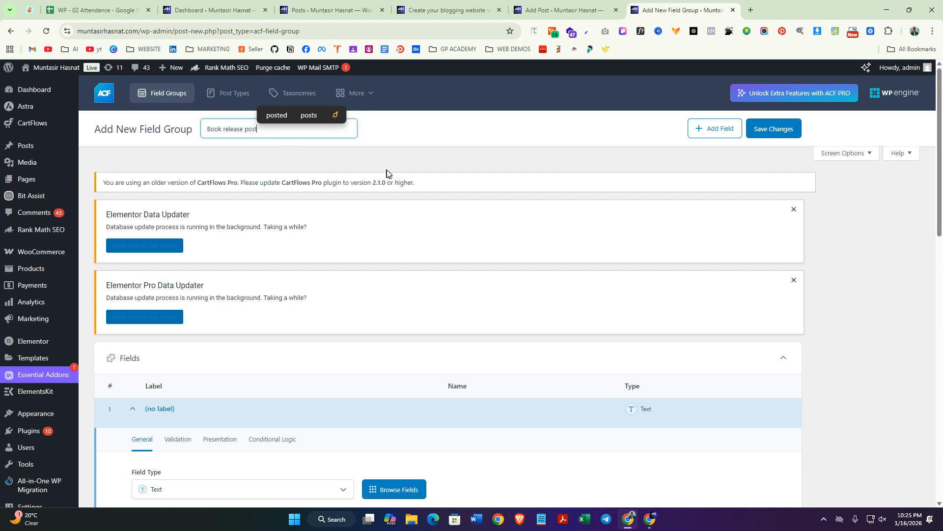
type(" det")
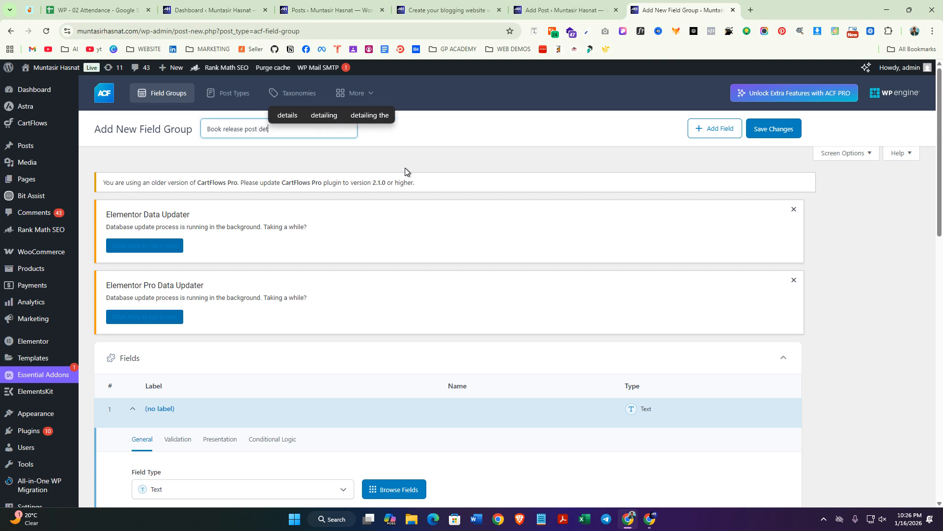
type("ails")
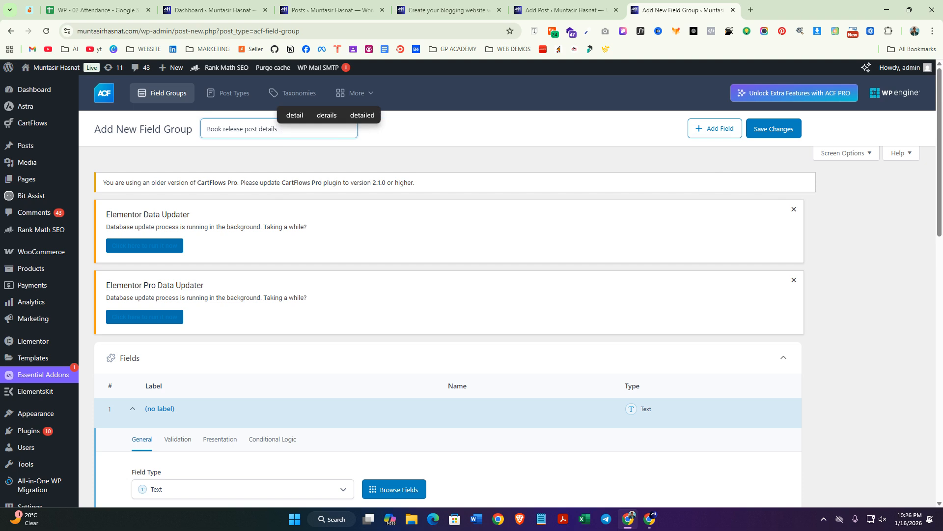
Step: Label the first text field "Book Title" and let its field name fill in from the label
scroll(308, 264, "down", 3)
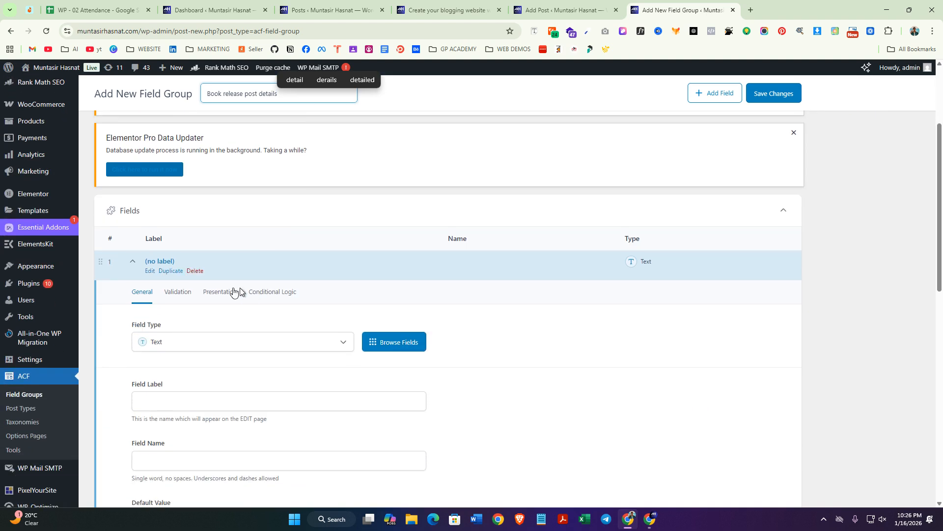
scroll(219, 354, "down", 2)
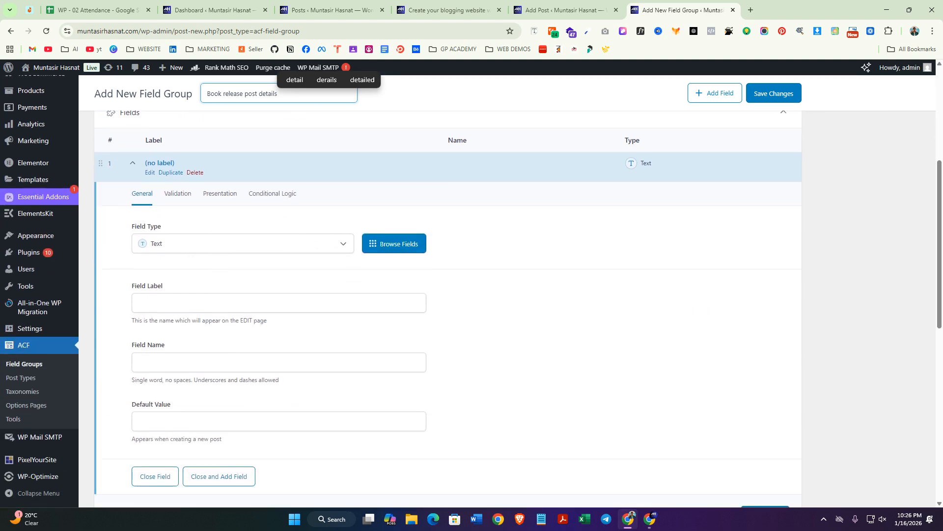
left_click(219, 303)
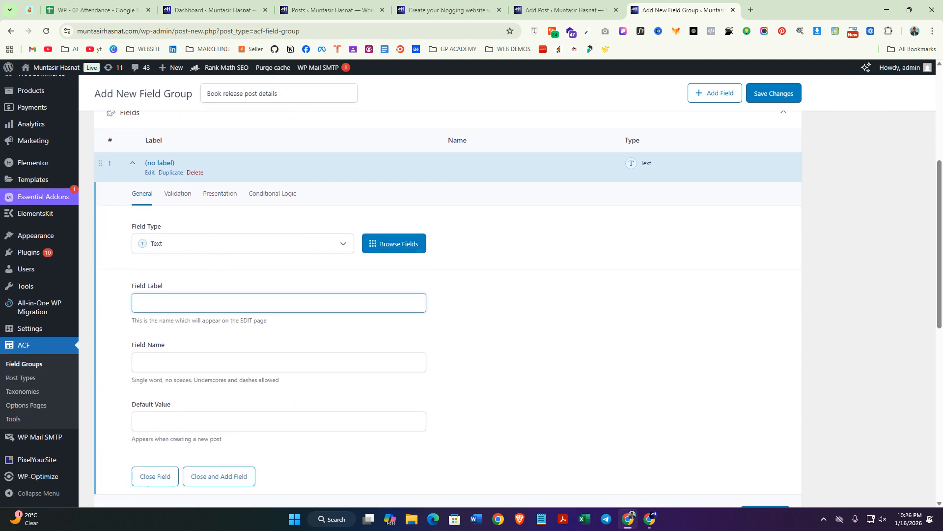
type("Book ")
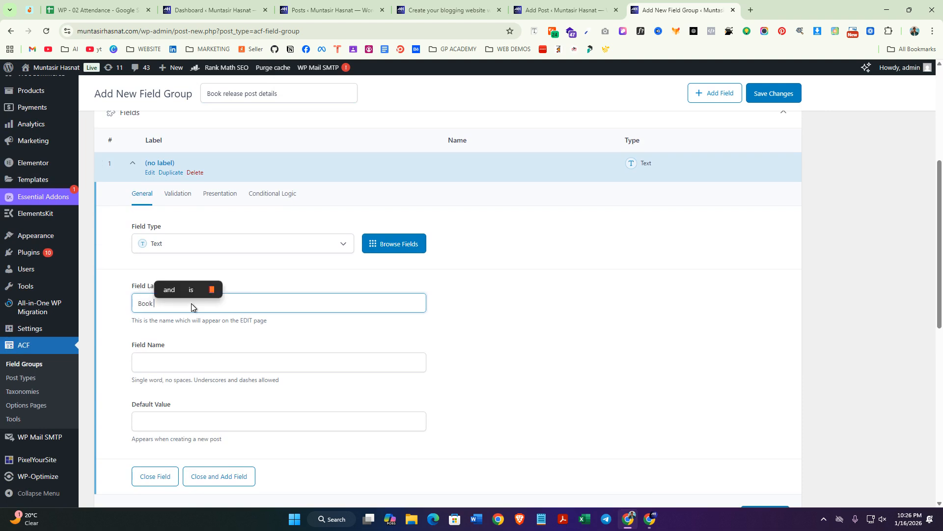
type("Tityle")
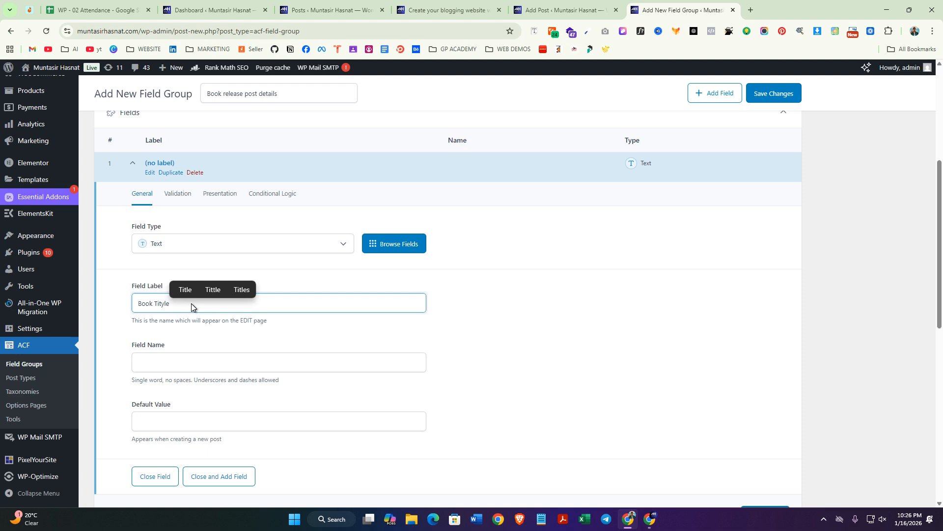
key("BackSpace")
key("BackSpace")
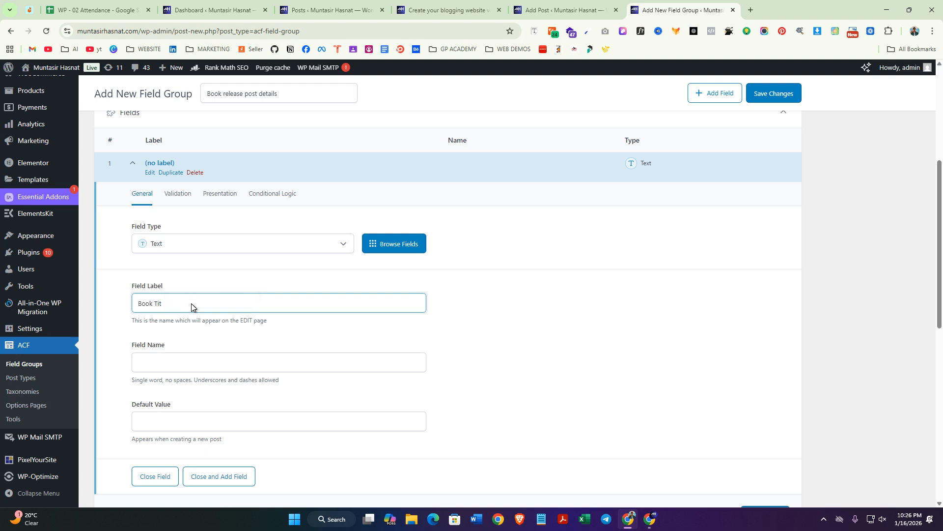
type("e")
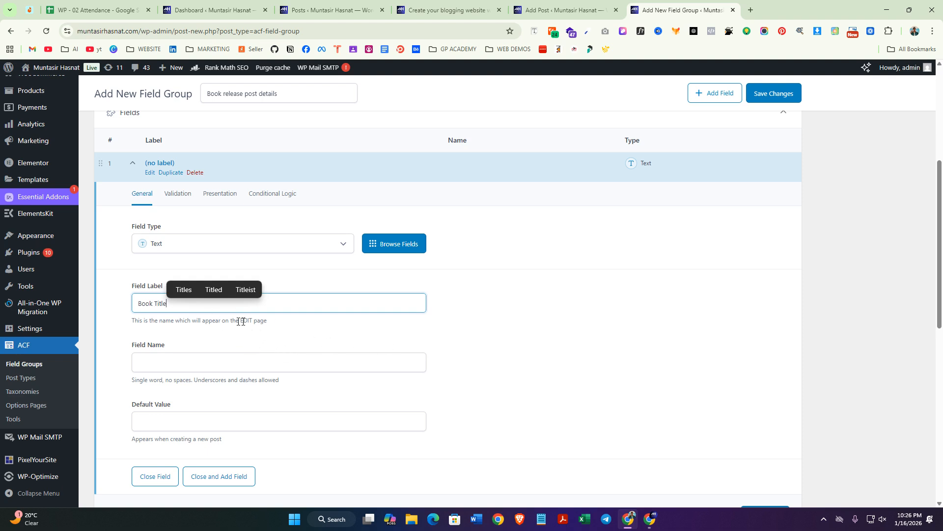
left_click(500, 334)
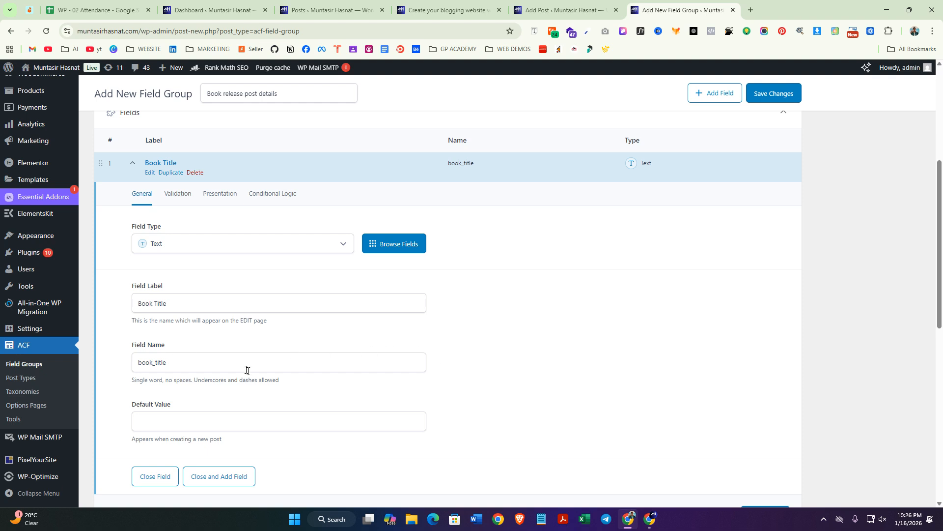
Step: Add a second field to the group and set its field type to Text Area
scroll(236, 295, "down", 1)
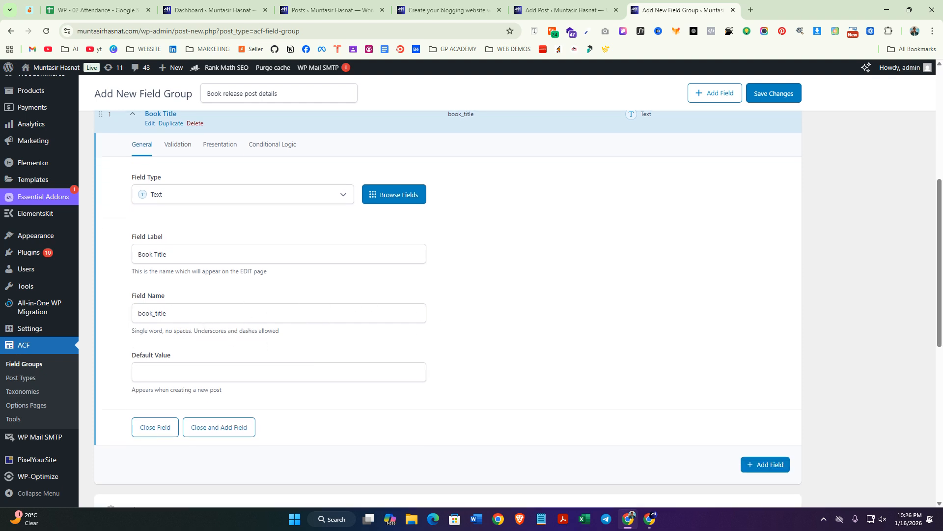
scroll(687, 403, "down", 3)
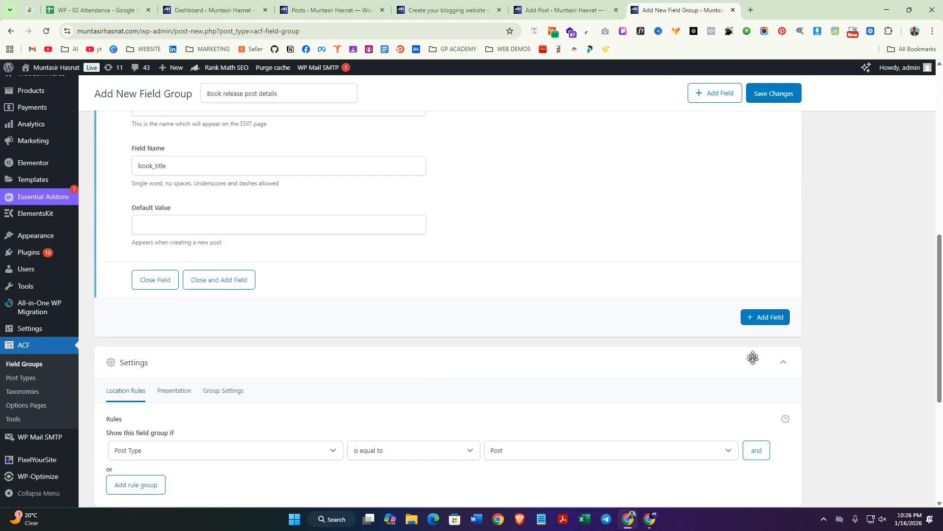
left_click(756, 318)
scroll(312, 371, "down", 3)
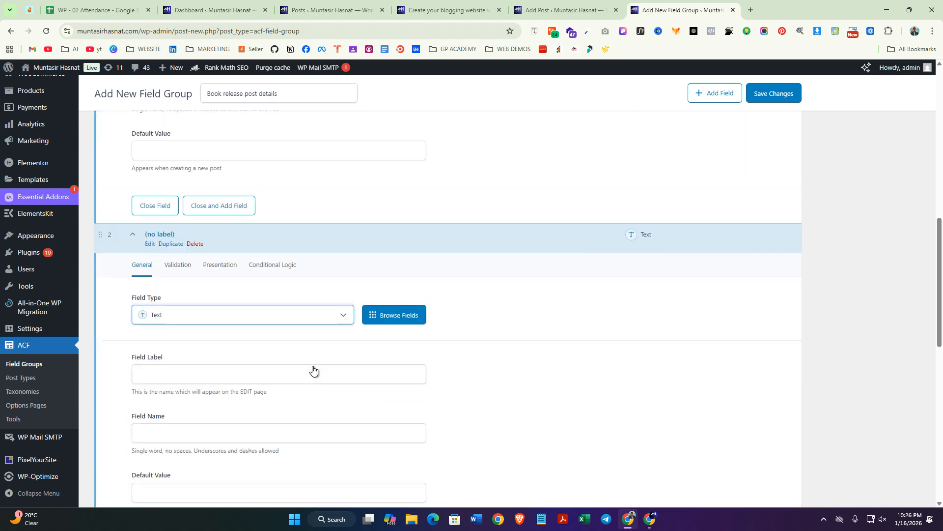
left_click(200, 245)
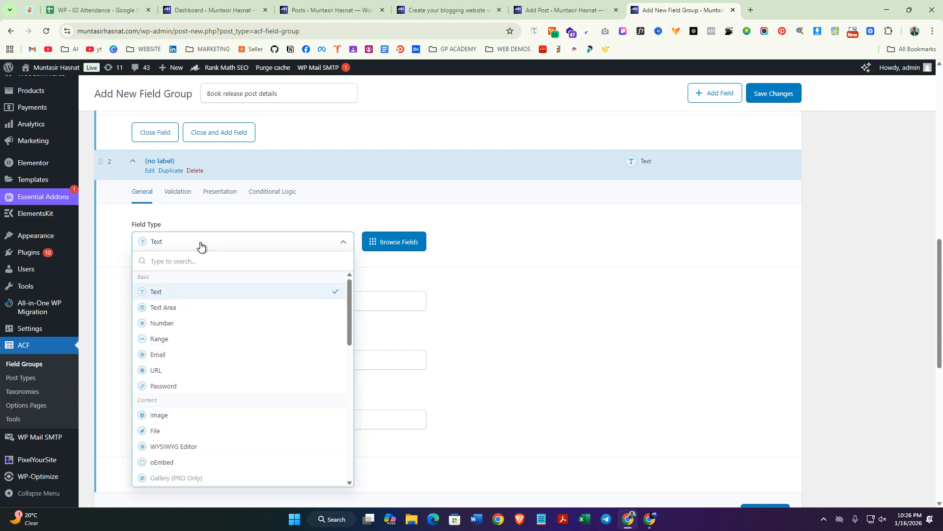
left_click(179, 310)
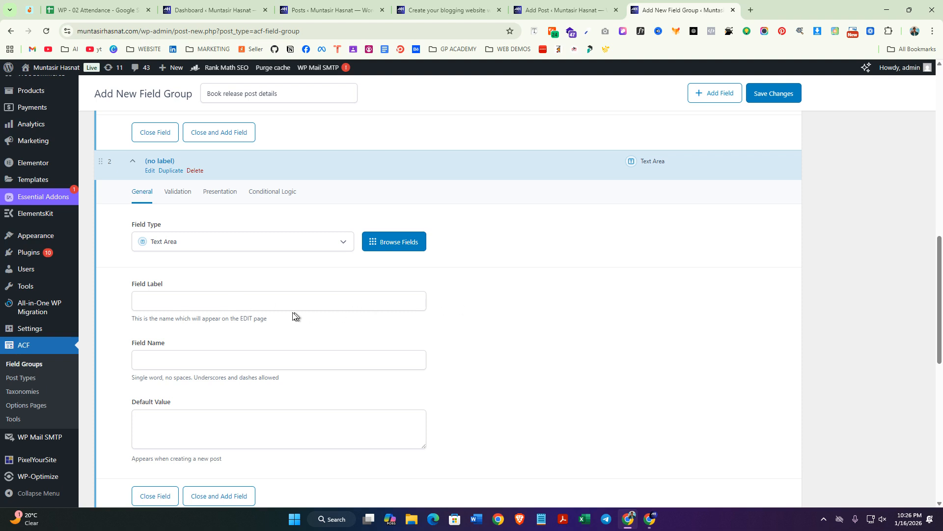
Step: Label the second field "Book Description" and let its field name fill in from the label
left_click(268, 304)
type("Book De")
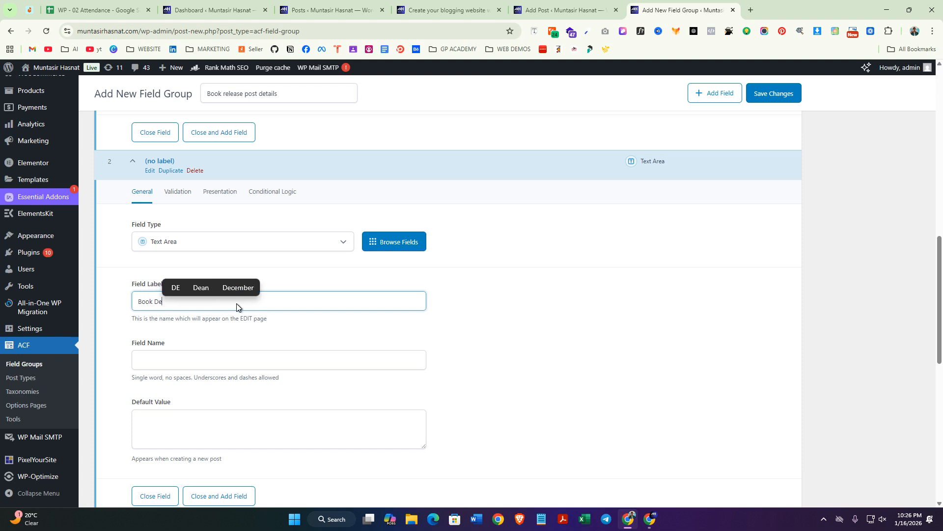
type("scriptions")
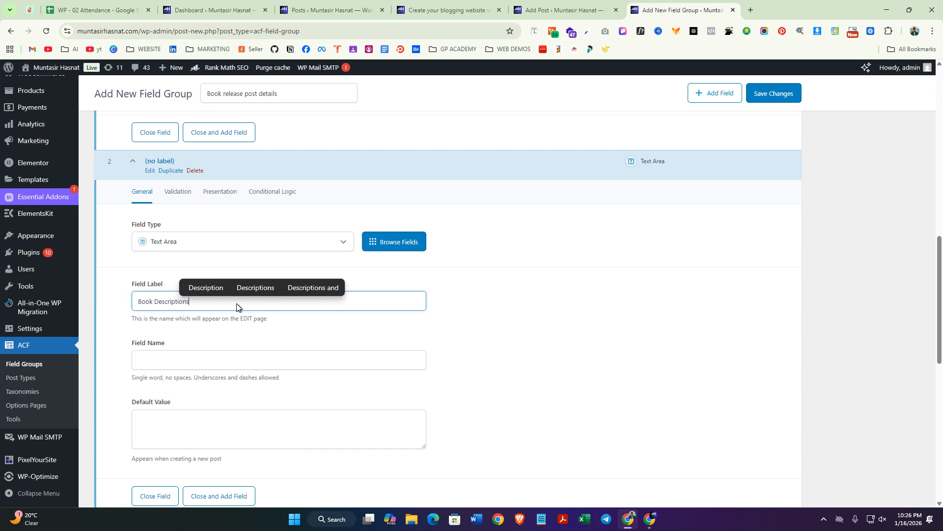
left_click(206, 289)
scroll(319, 317, "down", 1)
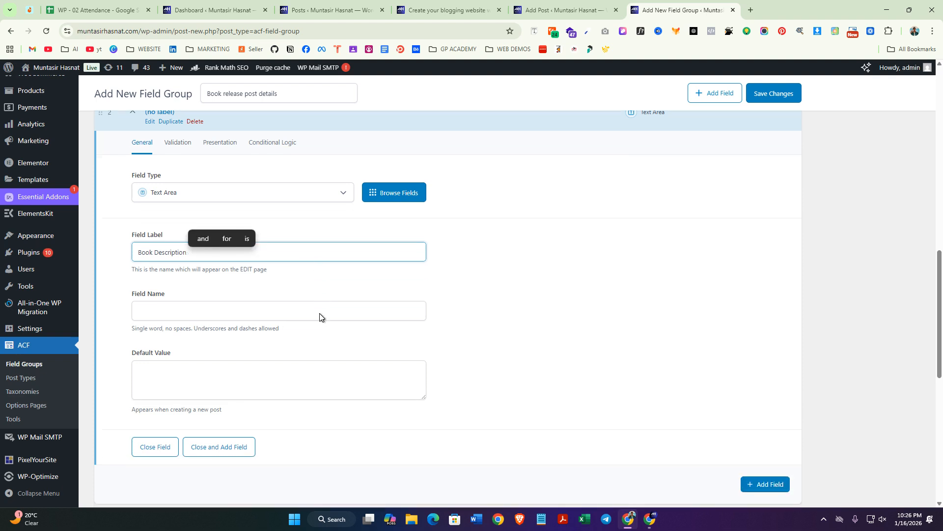
scroll(258, 295, "down", 1)
left_click(519, 254)
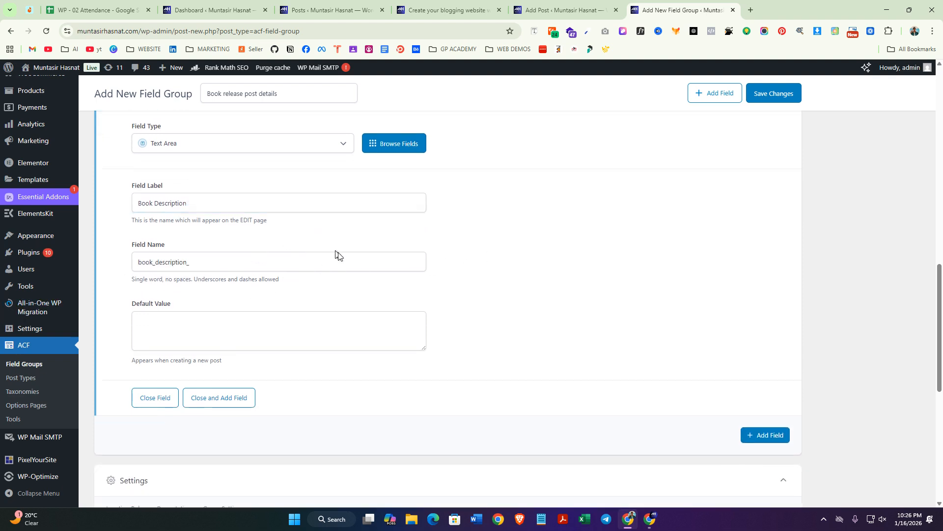
Step: Remove the trailing underscore from the second field's name so it reads book_description
scroll(452, 330, "down", 1)
left_click(236, 154)
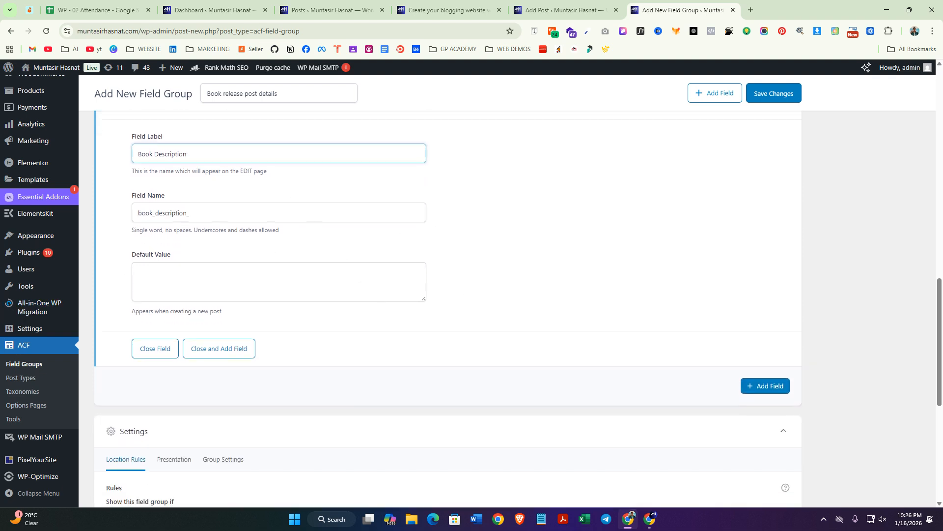
left_click(587, 215)
left_click(196, 212)
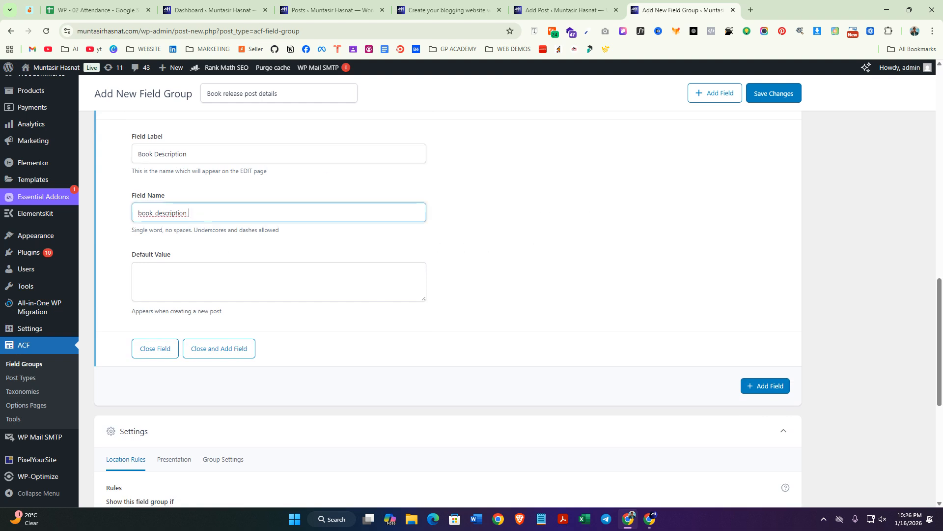
key("BackSpace")
left_click(519, 197)
left_click(241, 154)
left_click(511, 232)
Step: Add a third field to the group and set its field type to Image
scroll(531, 255, "down", 2)
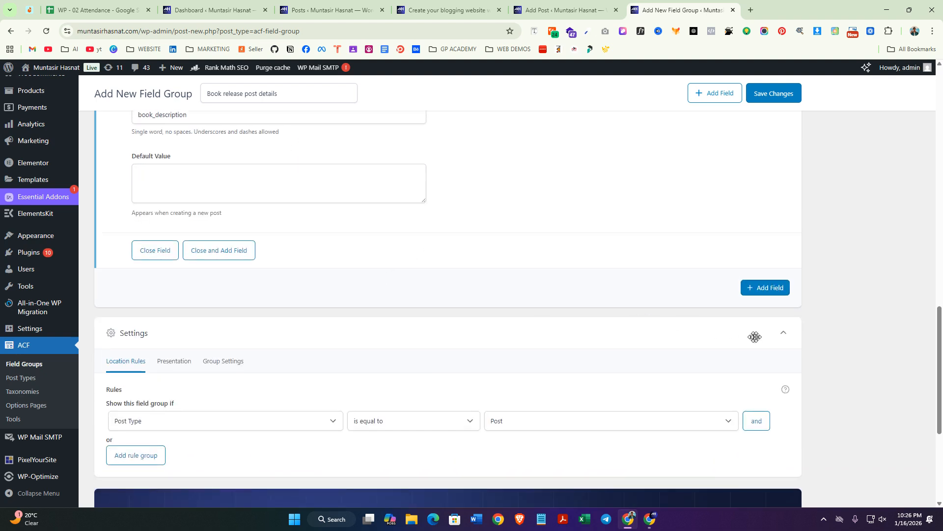
left_click(761, 288)
scroll(257, 364, "down", 2)
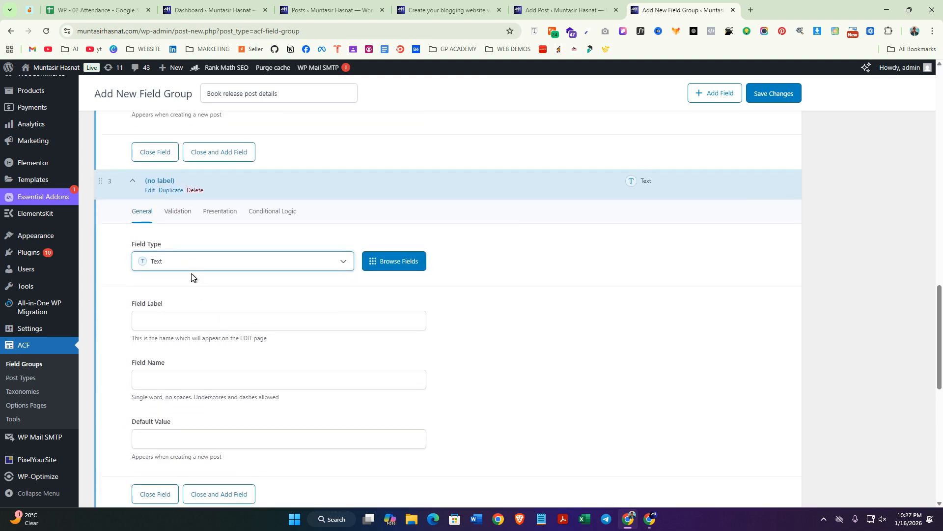
left_click(191, 264)
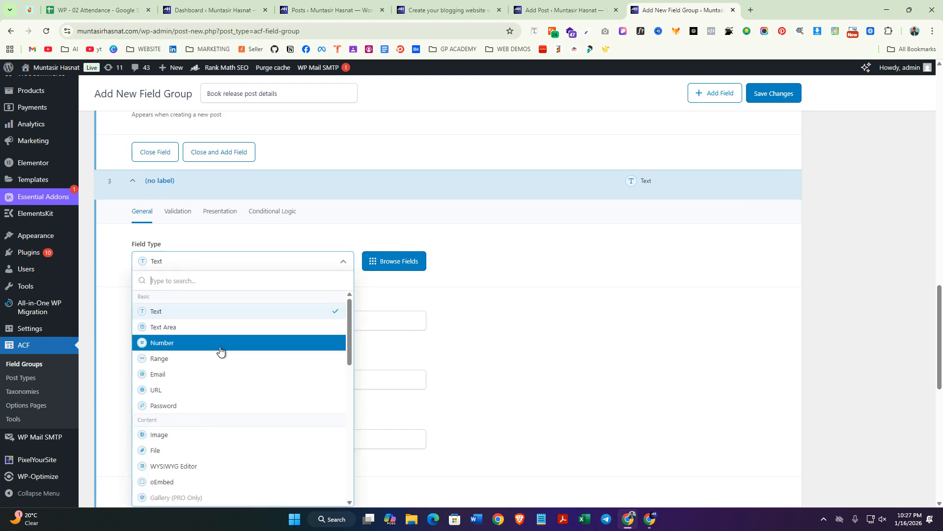
scroll(236, 388, "down", 1)
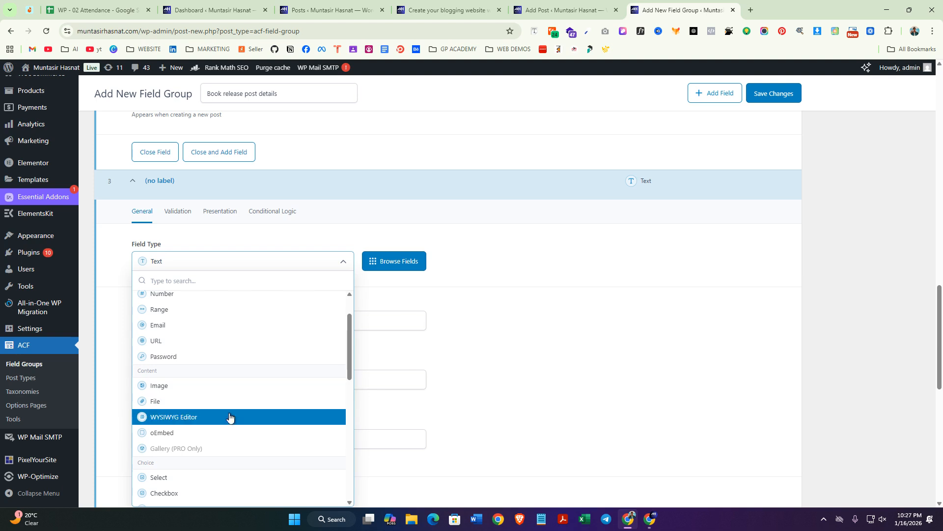
left_click(223, 385)
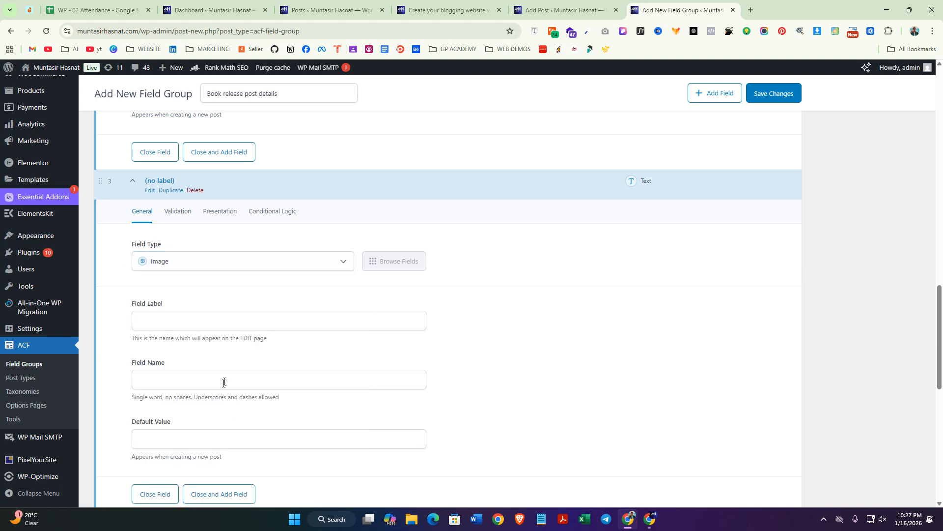
Step: Label the third field "Book Image" and let its field name fill in from the label
left_click(265, 319)
type("Bo")
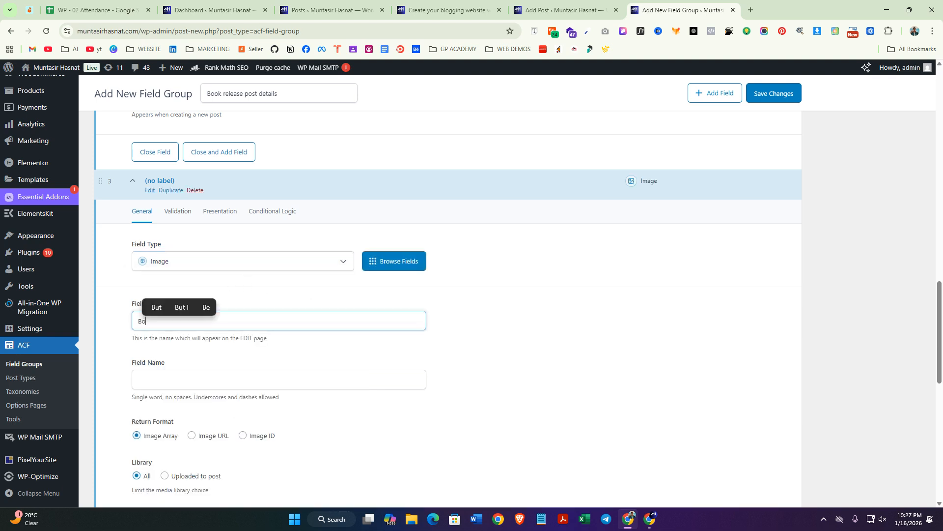
type("ok Image")
left_click(623, 334)
Step: Add a fourth field to the group and set its field type to Email
scroll(604, 342, "down", 4)
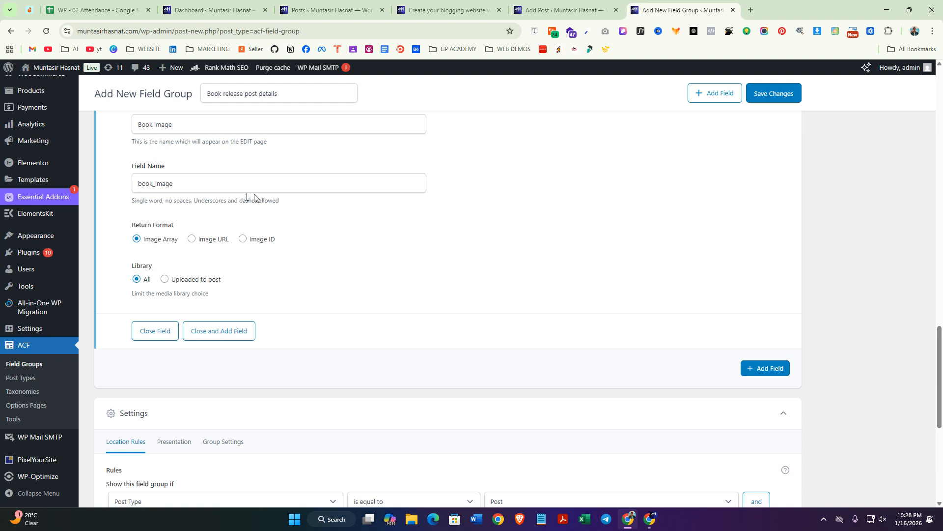
scroll(341, 279, "down", 2)
left_click(742, 276)
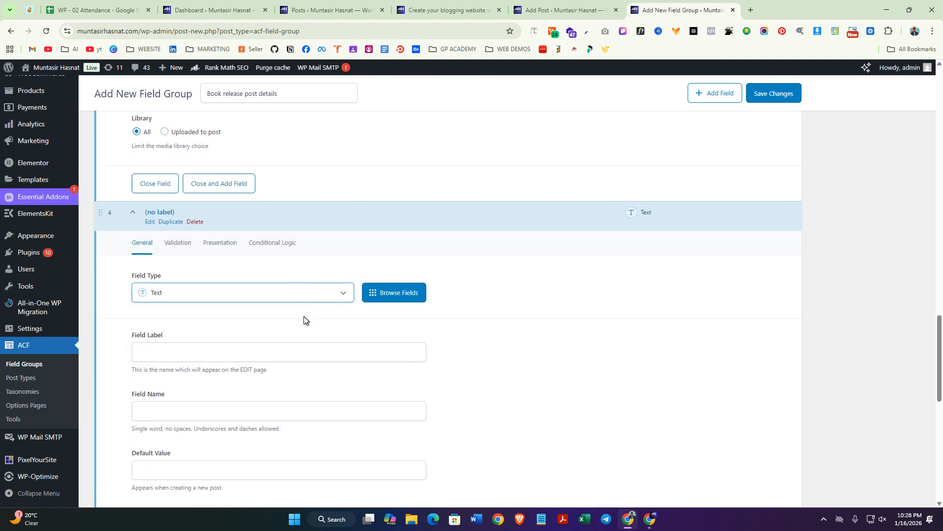
left_click(196, 297)
scroll(197, 373, "down", 5)
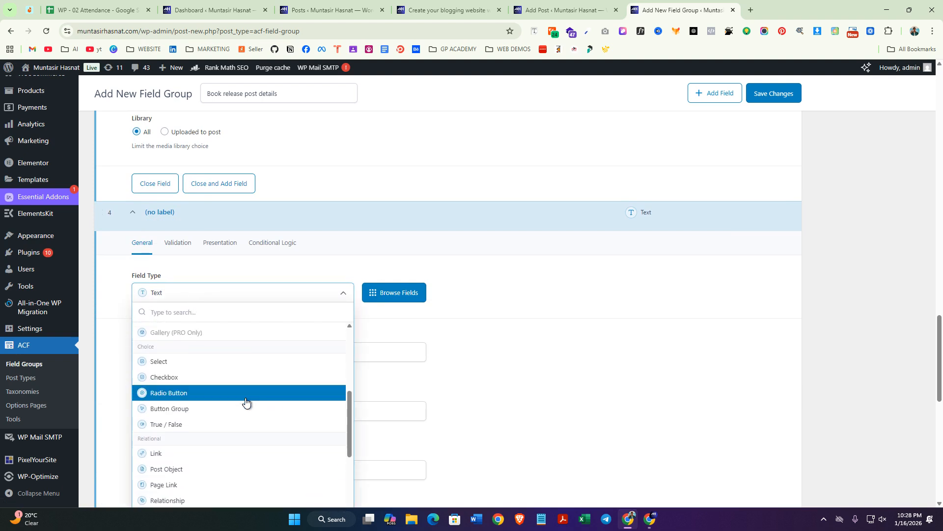
scroll(228, 421, "down", 4)
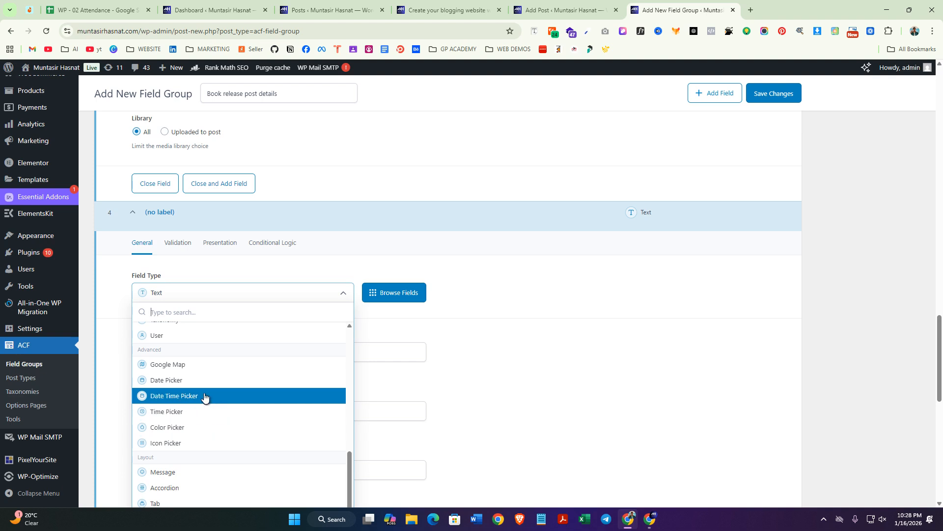
scroll(204, 395, "down", 1)
scroll(215, 442, "up", 4)
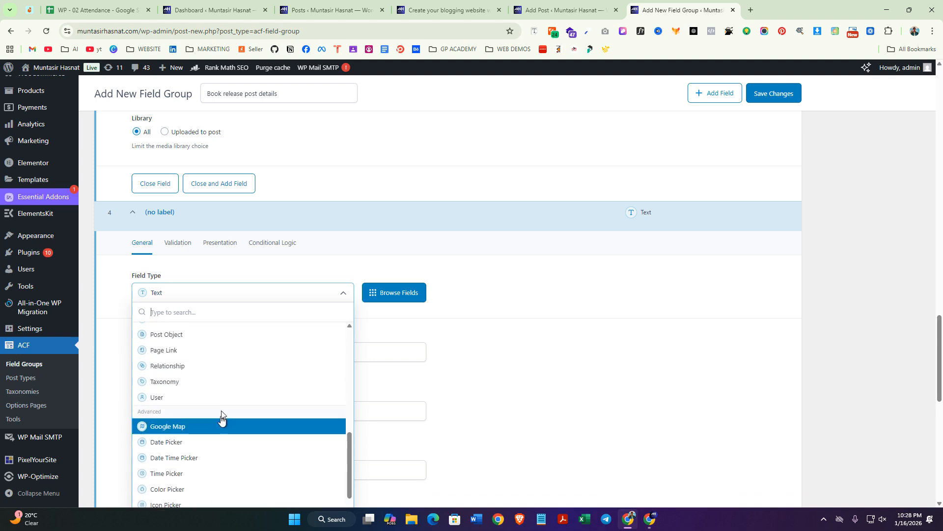
scroll(224, 389, "up", 5)
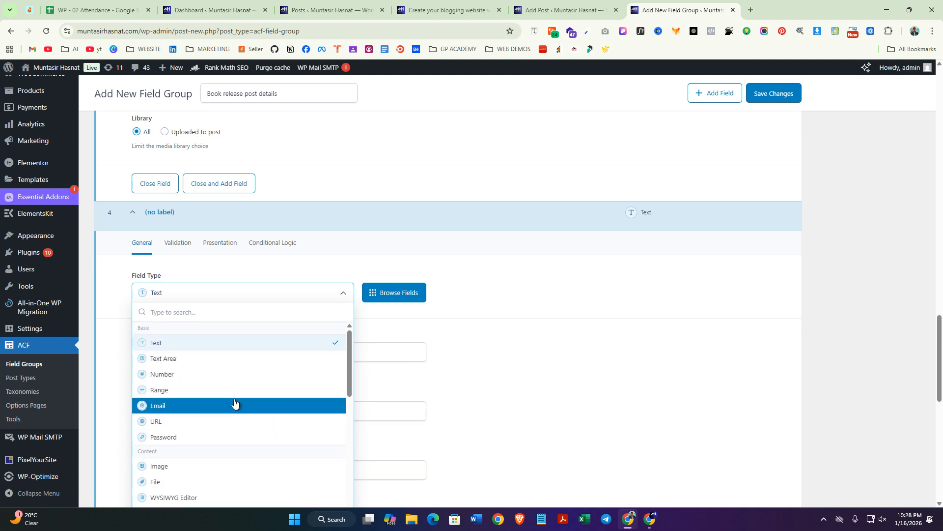
left_click(239, 405)
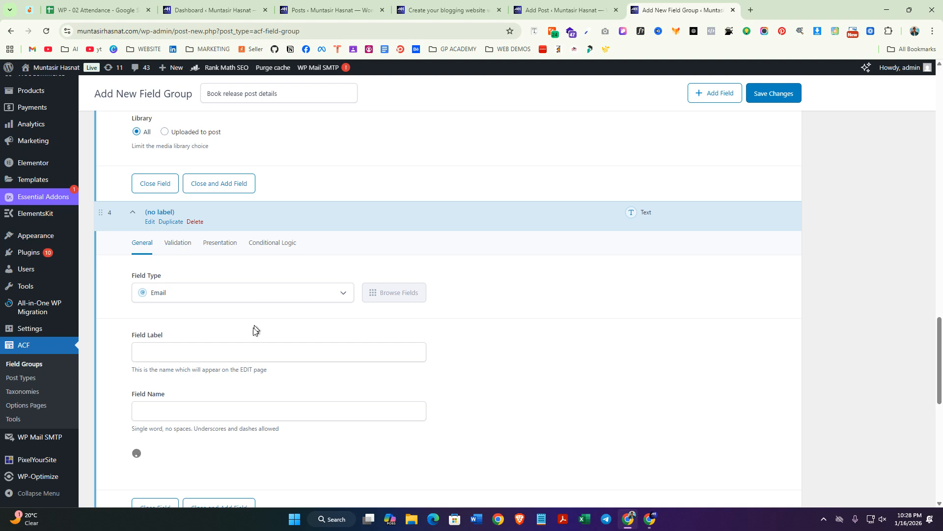
Step: Label the fourth field "Author Email", correcting any misspelling in the label
left_click(258, 352)
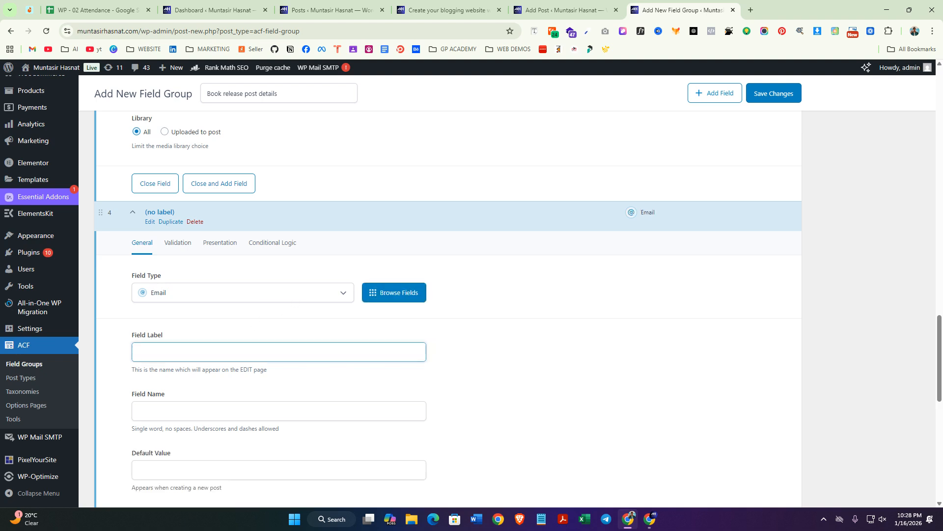
type("Autho")
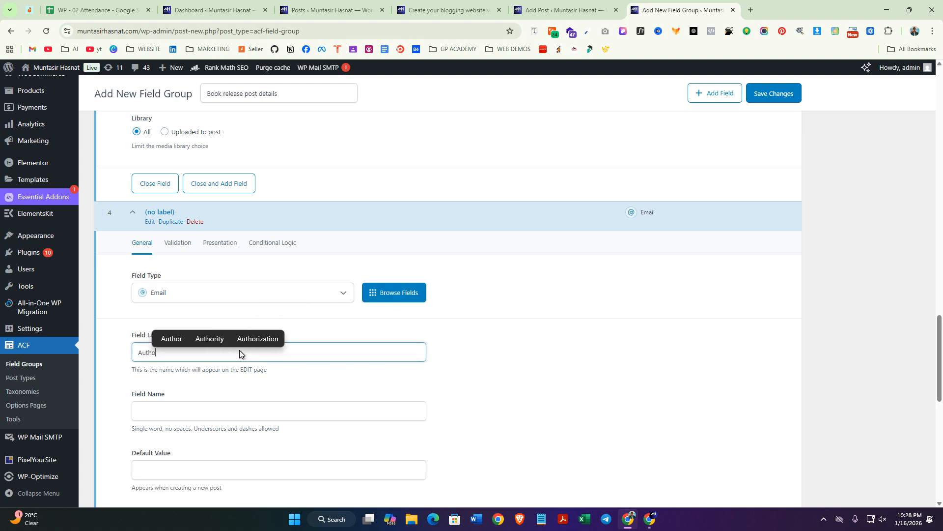
type("e Email")
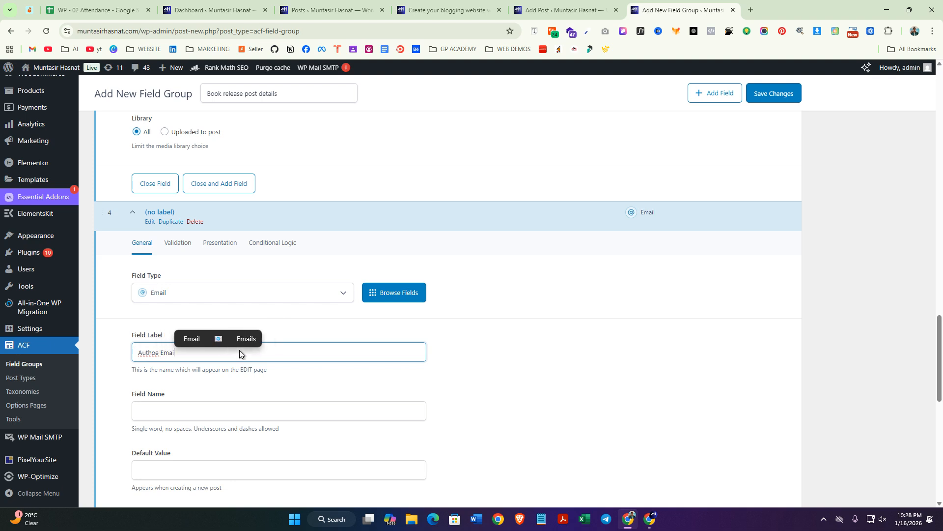
left_click(555, 396)
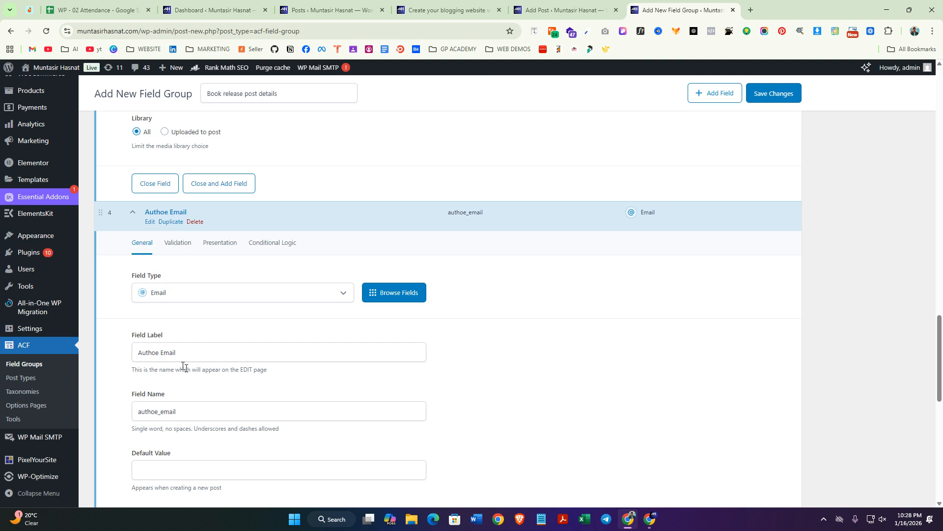
left_click(158, 352)
key("BackSpace")
type("r")
left_click(613, 372)
scroll(515, 382, "down", 3)
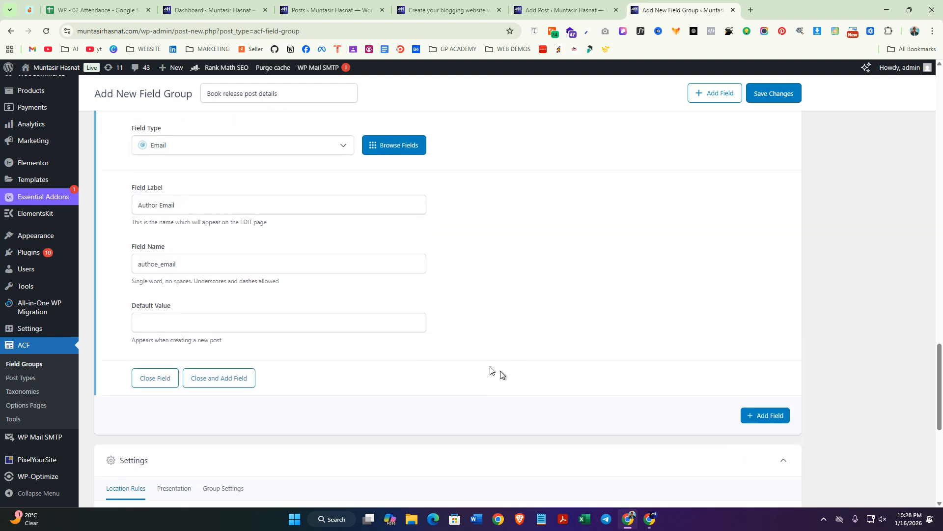
Step: Correct the fourth field's name so it reads author_email
left_click(158, 264)
key("BackSpace")
left_click_drag(190, 262, 85, 260)
key("BackSpace")
left_click(357, 209)
left_click(483, 219)
scroll(534, 309, "down", 2)
Step: Add a fifth field to the group and set its field type to File
left_click(769, 317)
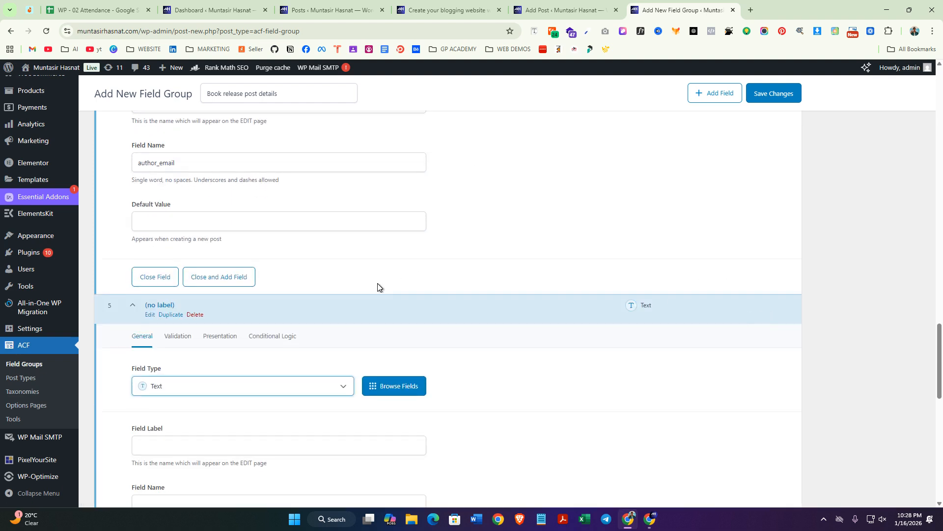
scroll(379, 286, "down", 2)
left_click(211, 295)
scroll(228, 410, "down", 3)
scroll(238, 366, "up", 2)
scroll(236, 389, "down", 2)
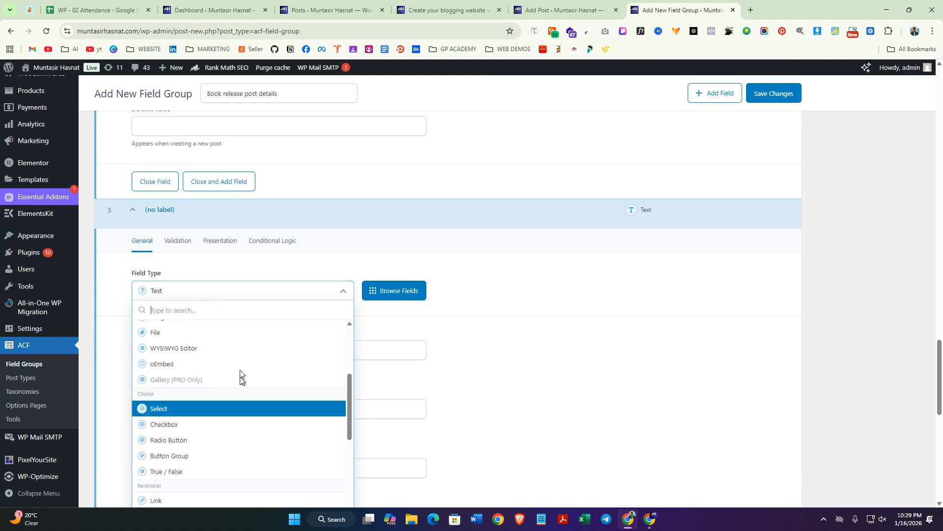
scroll(237, 381, "up", 1)
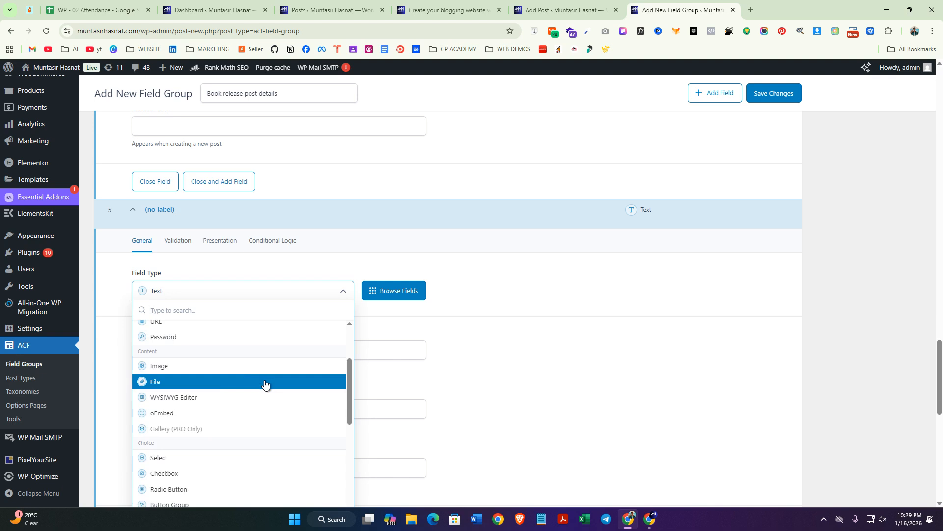
left_click(233, 388)
Step: Label the fifth field "Book Index" and let its field name fill in from the label
scroll(275, 383, "down", 2)
left_click(266, 252)
type("Book ")
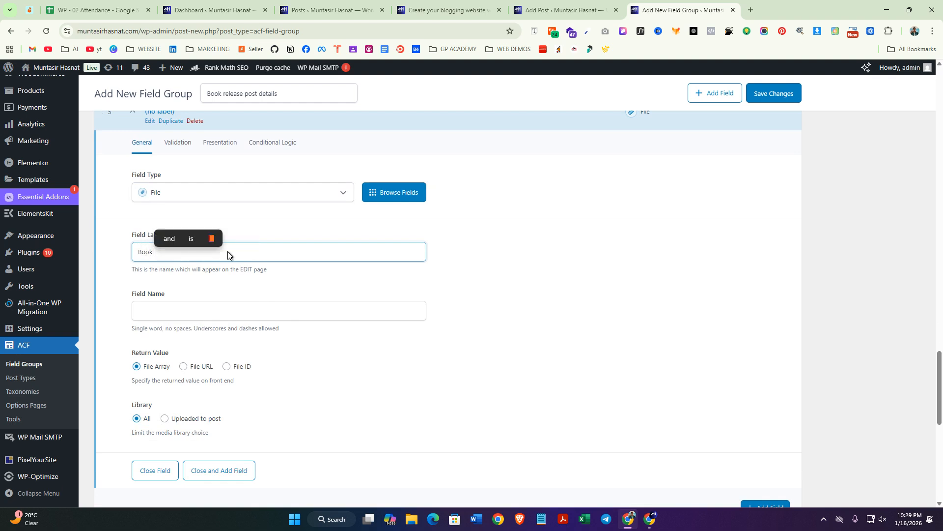
type("Index")
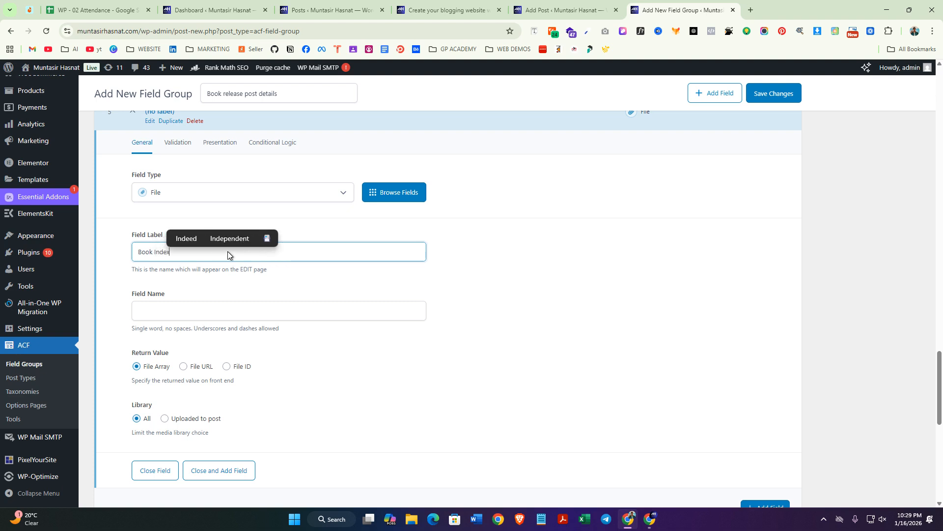
left_click(522, 278)
scroll(507, 310, "down", 1)
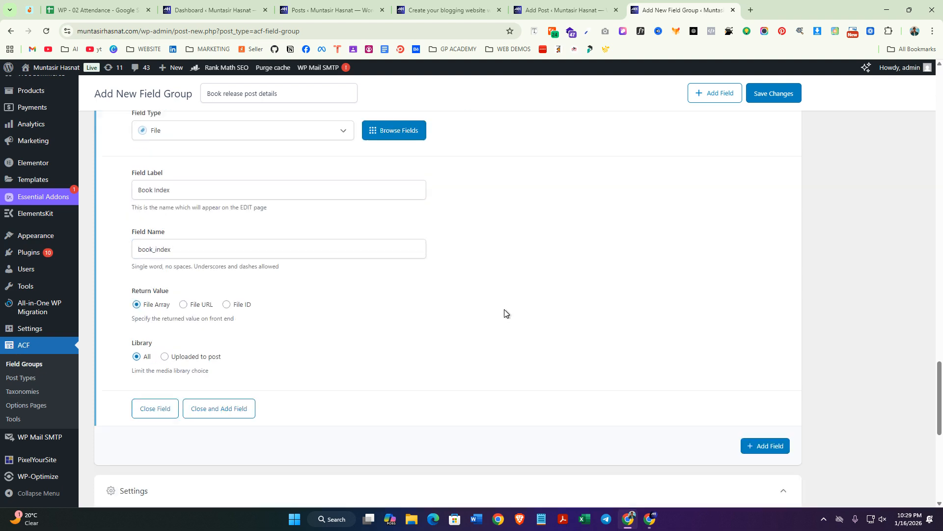
scroll(506, 309, "down", 3)
left_click(767, 364)
scroll(590, 346, "down", 2)
scroll(259, 322, "down", 3)
left_click(303, 189)
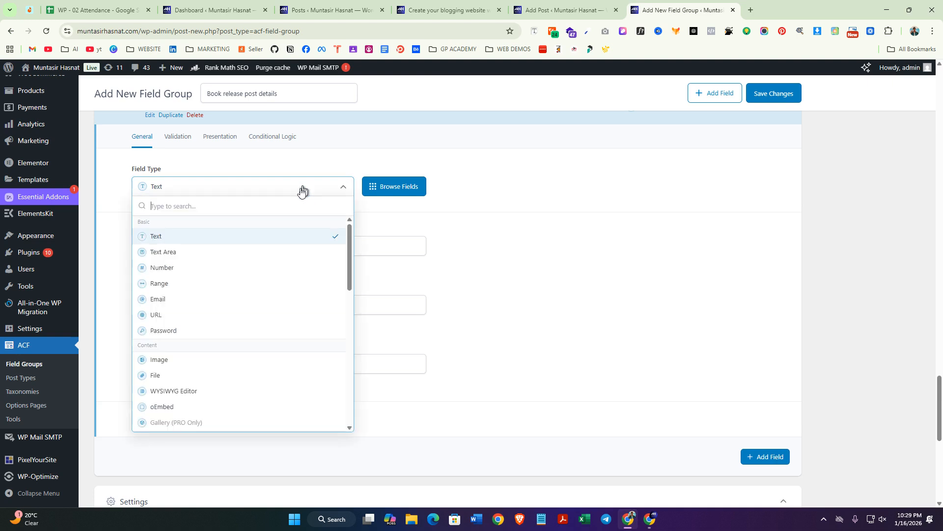
scroll(249, 307, "down", 2)
scroll(196, 256, "up", 1)
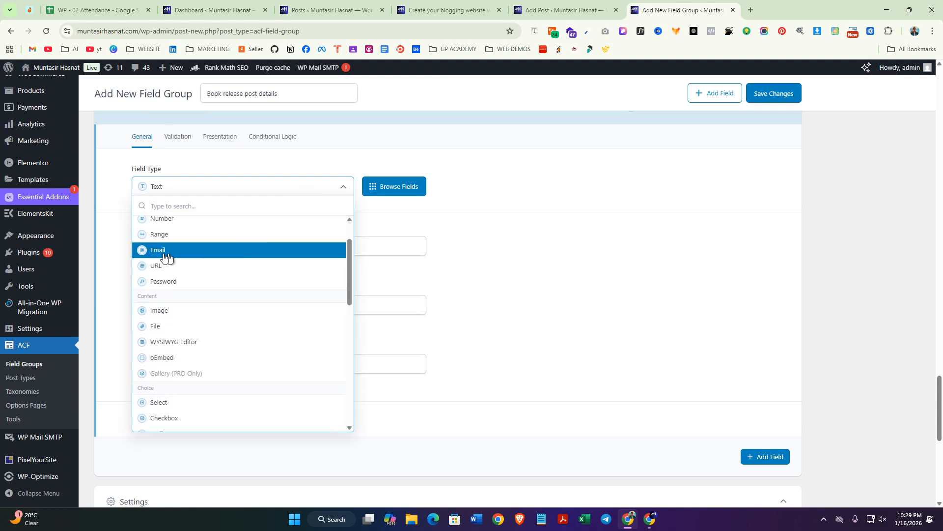
scroll(299, 384, "down", 2)
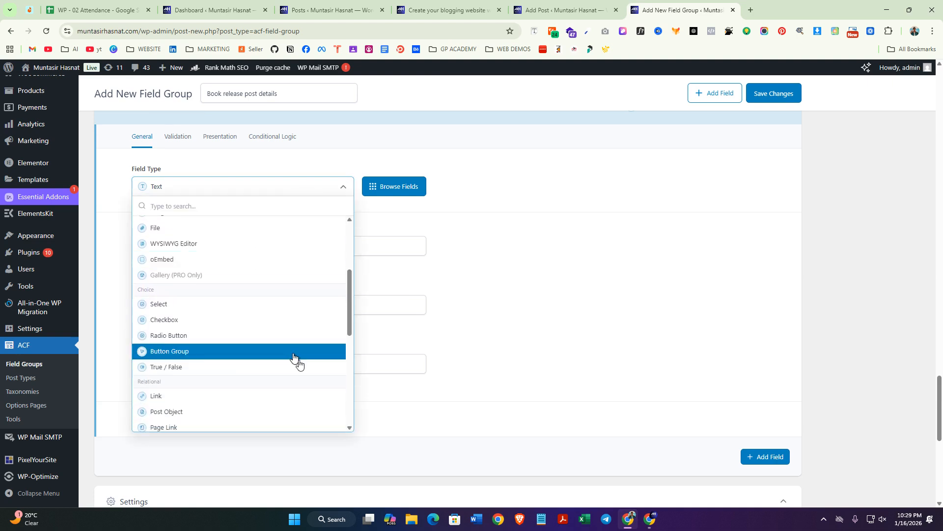
scroll(265, 376, "down", 3)
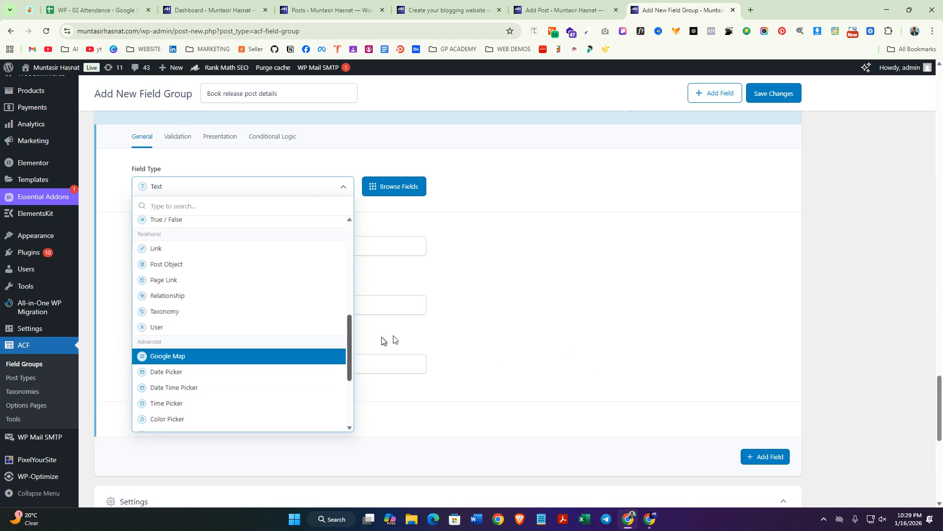
left_click(720, 348)
scroll(720, 348, "up", 15)
left_click(681, 307)
scroll(442, 344, "down", 6)
scroll(248, 310, "up", 5)
scroll(292, 349, "up", 4)
left_click(195, 262)
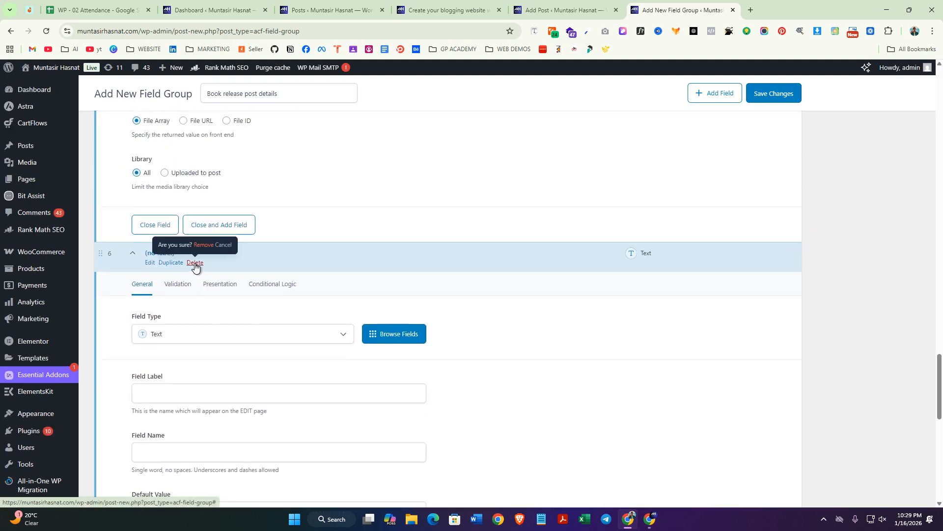
left_click(195, 264)
Step: Try Post Status as the location rule's condition and switch it back to Post Type
scroll(259, 285, "down", 2)
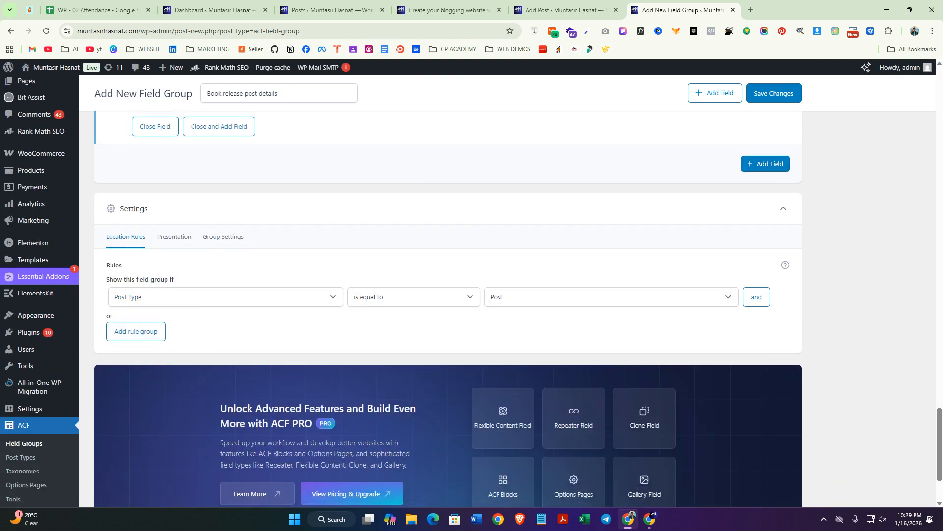
left_click(271, 296)
left_click(271, 296)
left_click(271, 296)
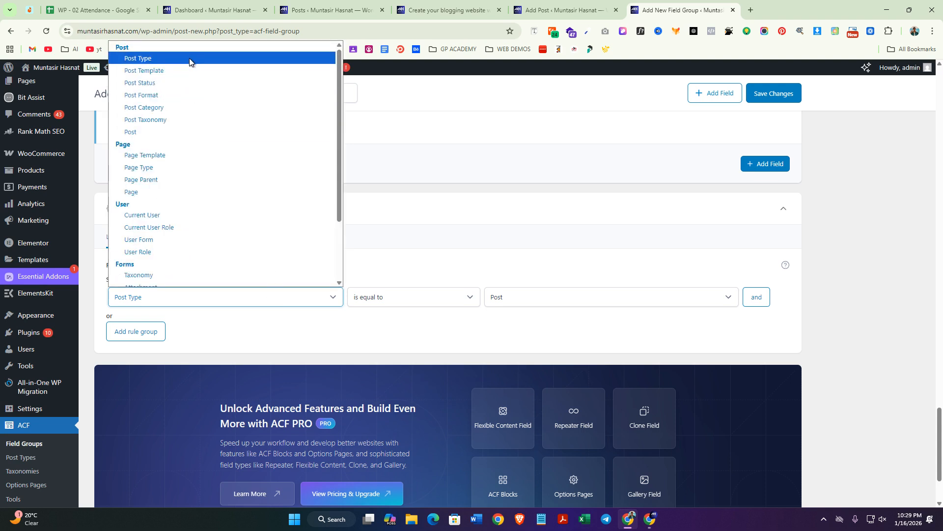
left_click(207, 82)
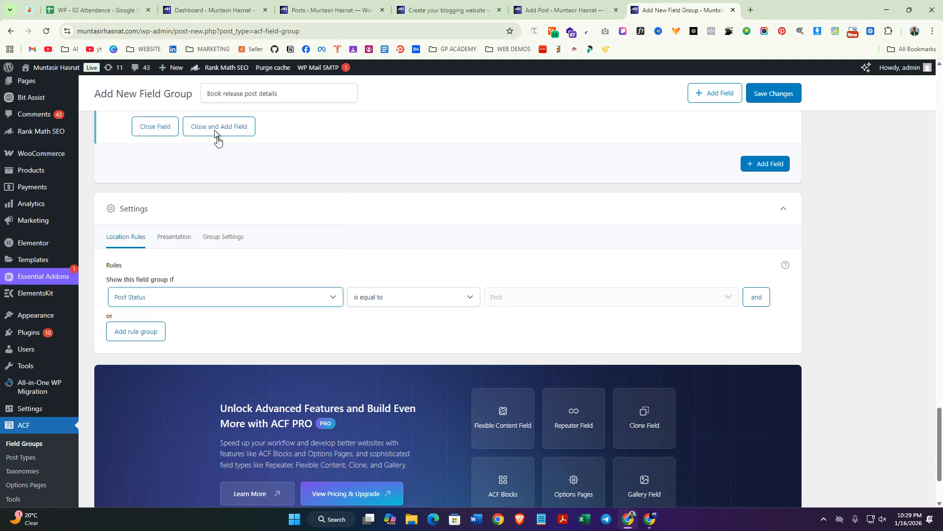
left_click(261, 294)
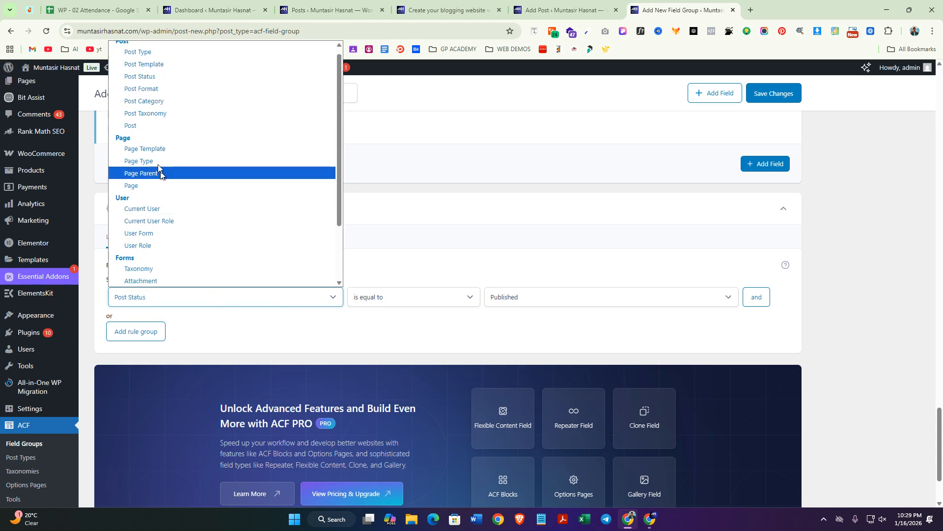
left_click(177, 52)
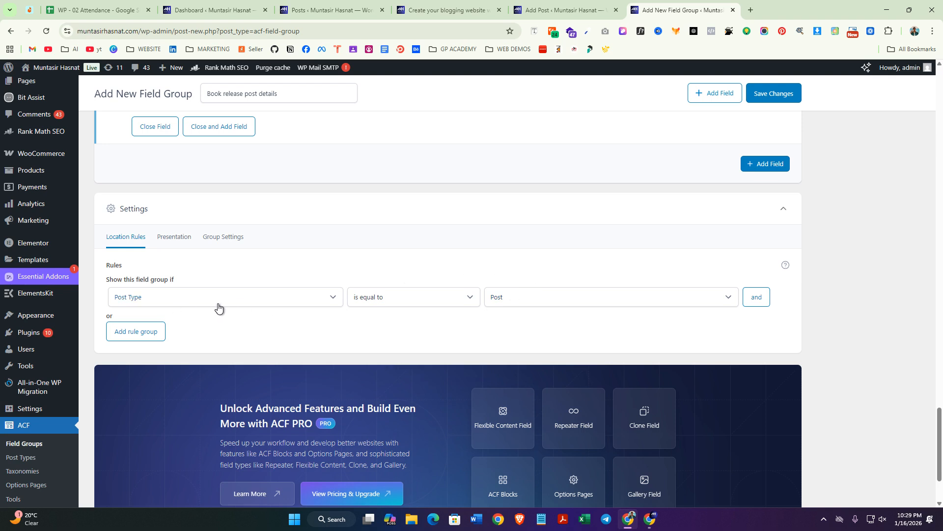
Step: Review the group's field definitions and the post types available in the location rule
scroll(413, 251, "up", 10)
scroll(429, 281, "up", 10)
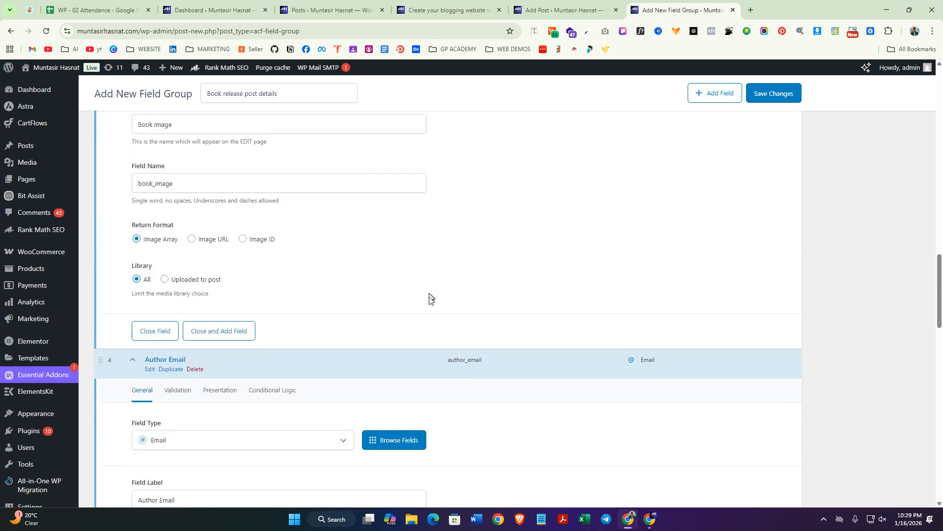
scroll(503, 329, "down", 8)
scroll(503, 348, "down", 15)
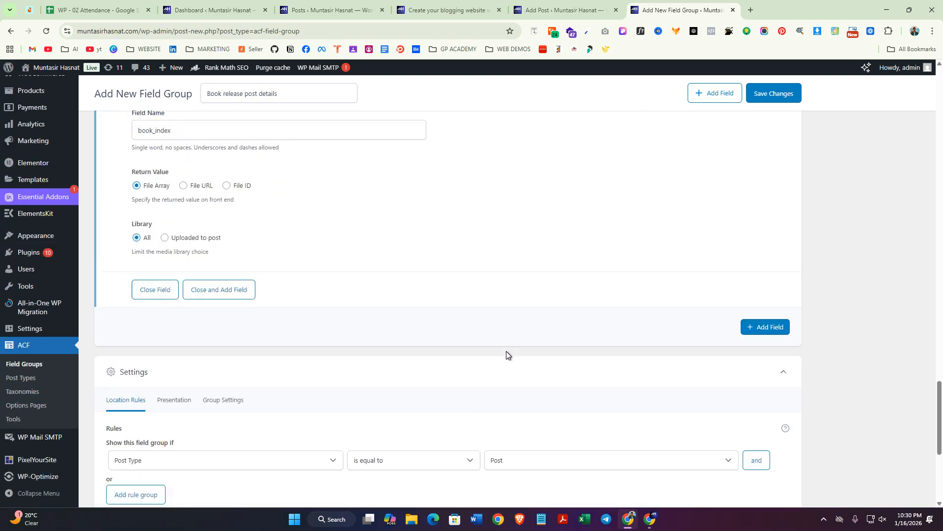
left_click(203, 204)
left_click(204, 200)
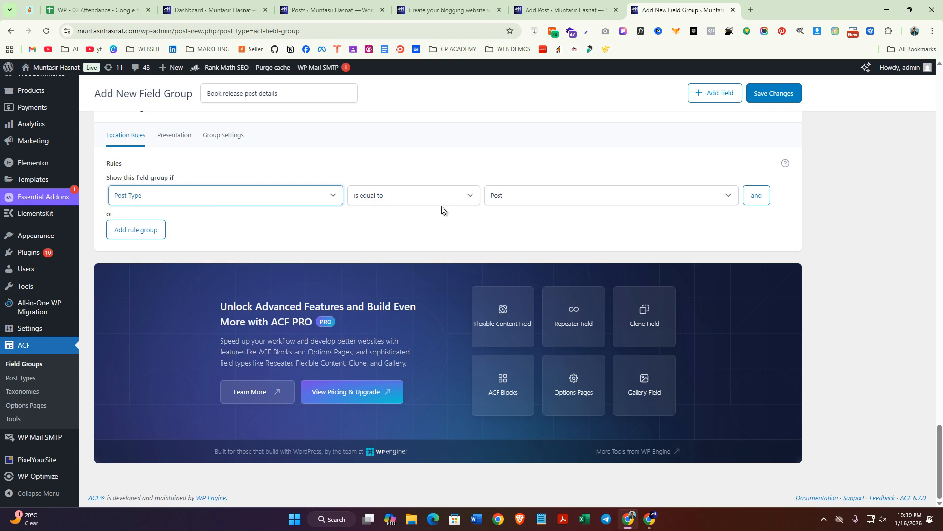
left_click(606, 203)
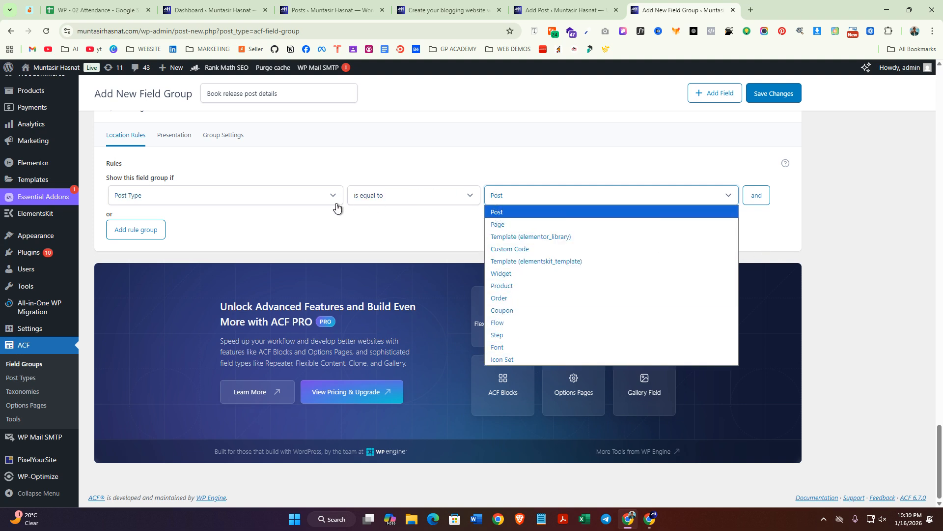
left_click(556, 198)
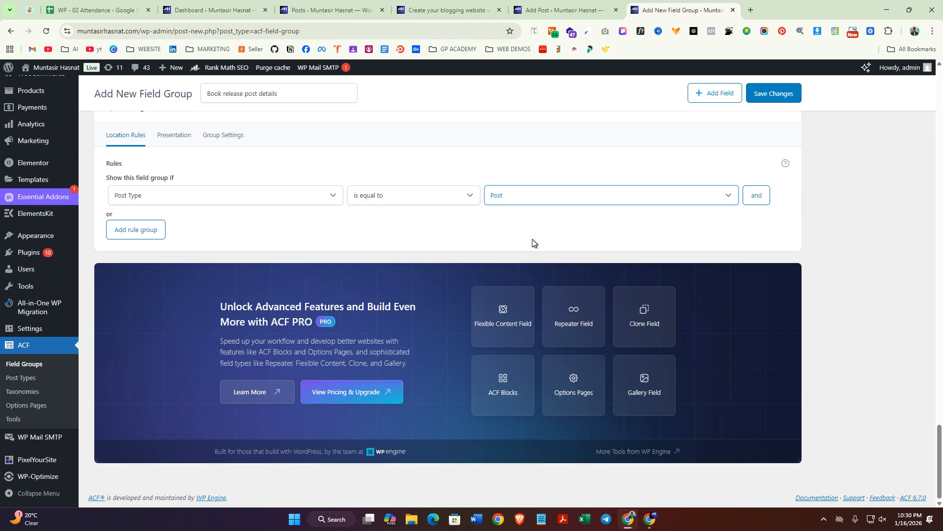
Step: Save the "Book release post details" field group and look over its list of fields
left_click(775, 93)
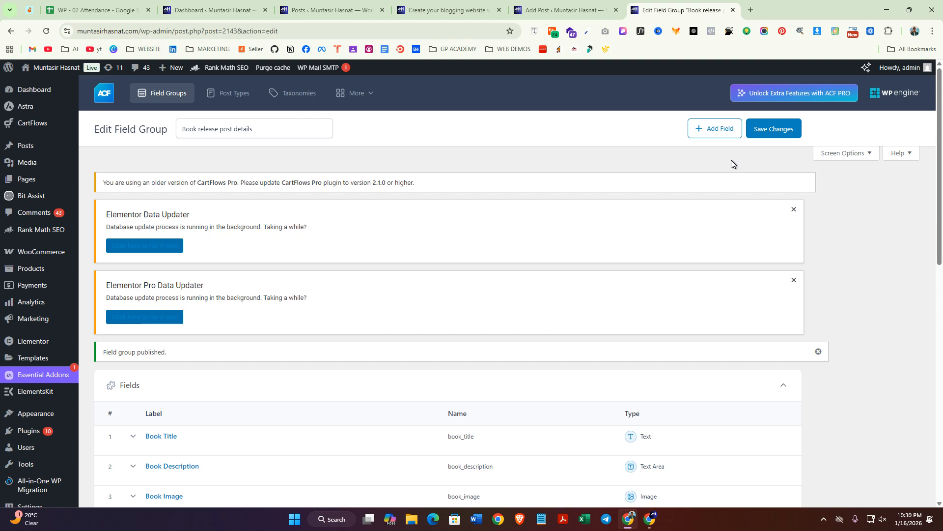
scroll(730, 206, "down", 3)
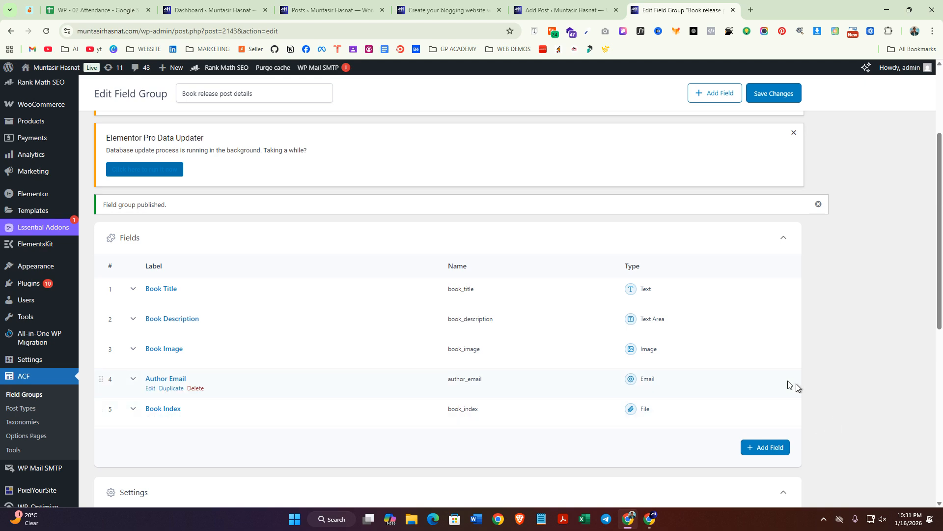
Step: Open the Posts list in a new browser tab and start a new post from it
scroll(639, 389, "up", 3)
mouse_move(22, 150)
right_click(96, 147)
left_click(219, 155)
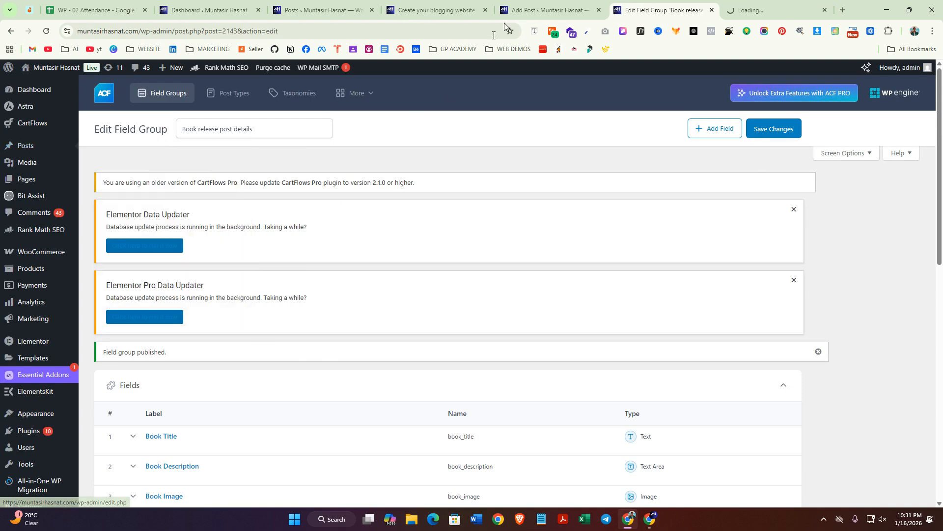
left_click(766, 10)
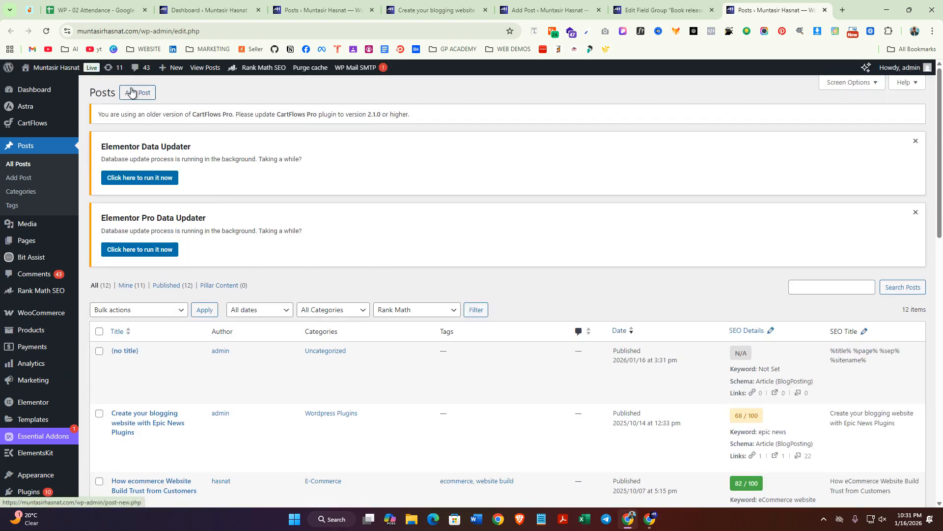
left_click(131, 92)
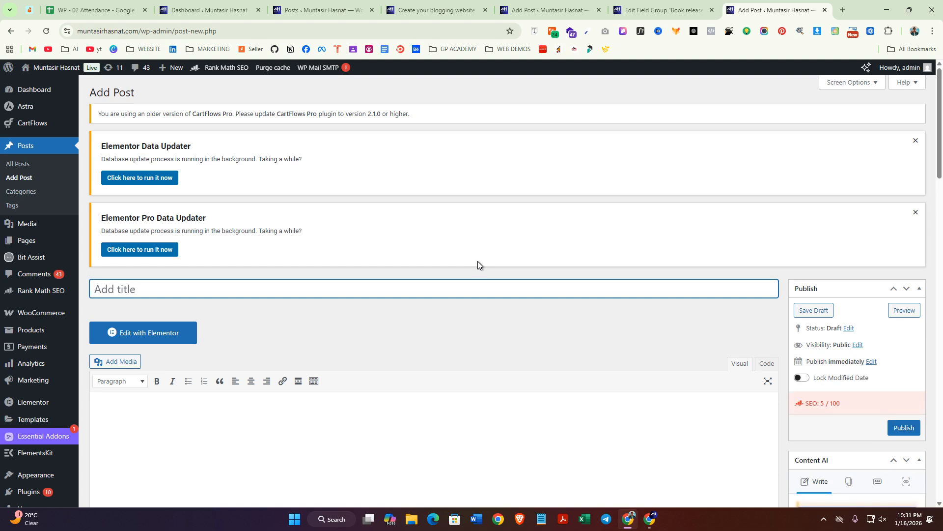
Step: Dismiss the Elementor and Elementor Pro Data Updater notices and place the cursor in the new post's content editor
left_click(915, 212)
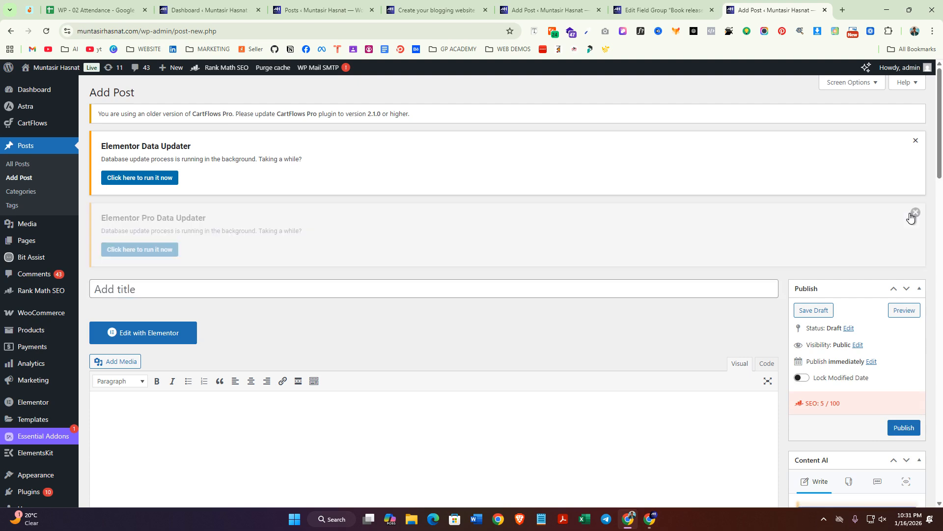
left_click(916, 140)
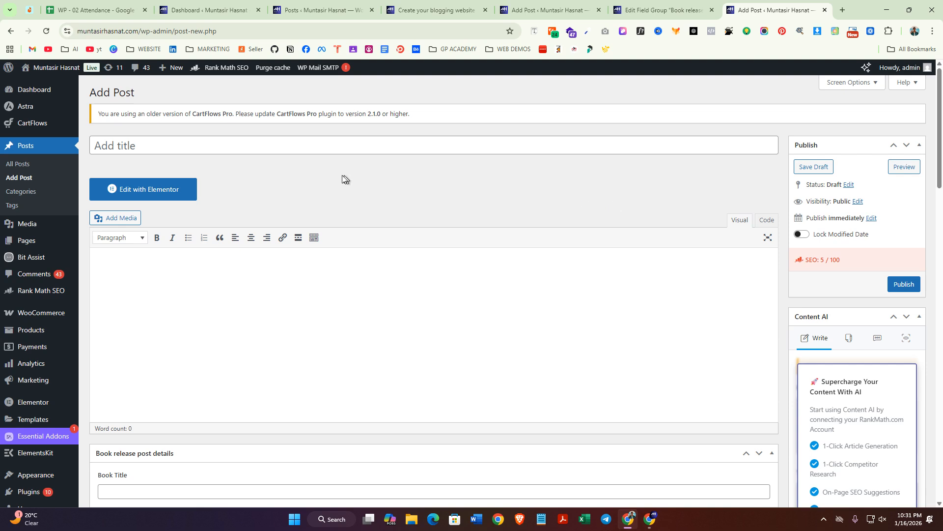
left_click(245, 145)
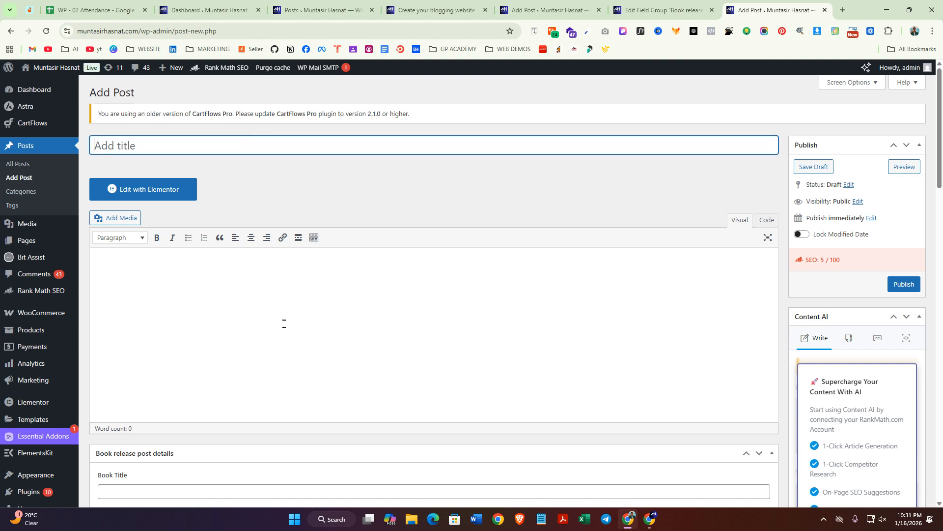
left_click(333, 284)
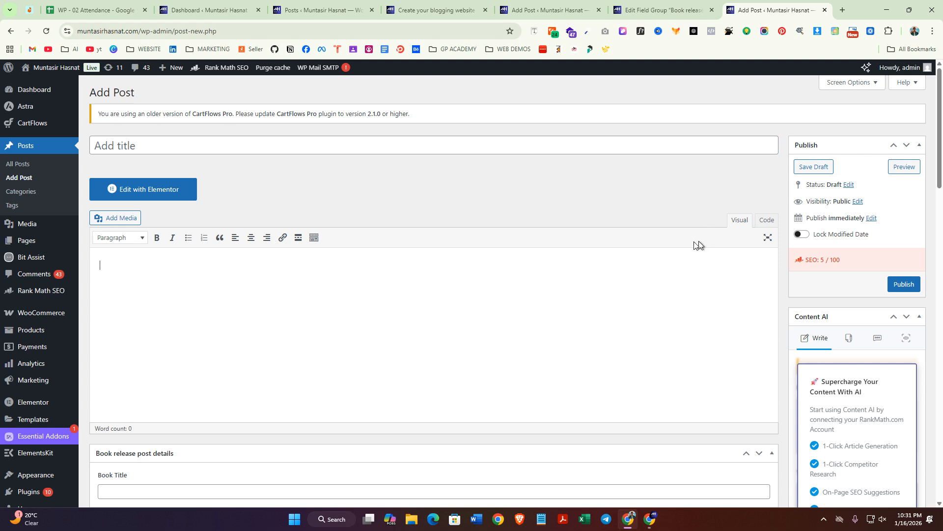
Step: Examine the Book Title, Book Description, Book Image, Author Email and Book Index inputs in the Book release post details box
scroll(662, 295, "down", 5)
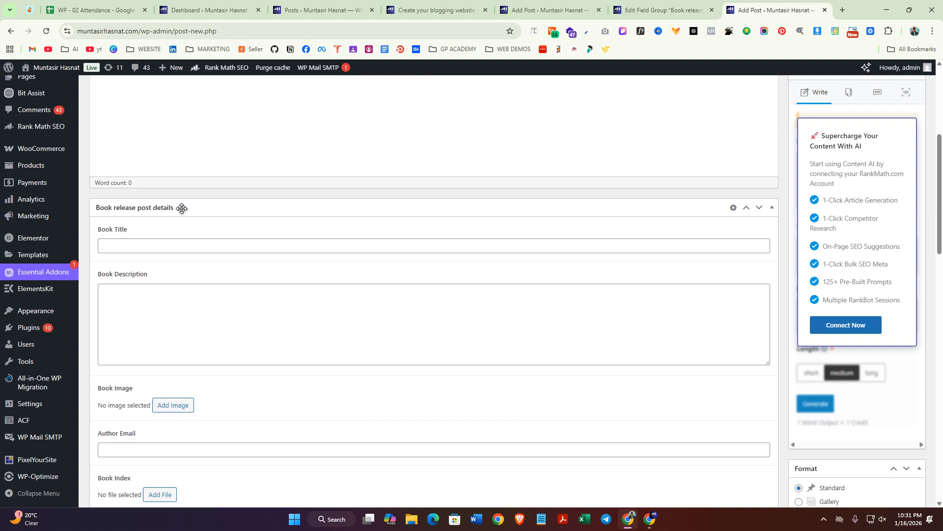
scroll(114, 169, "down", 1)
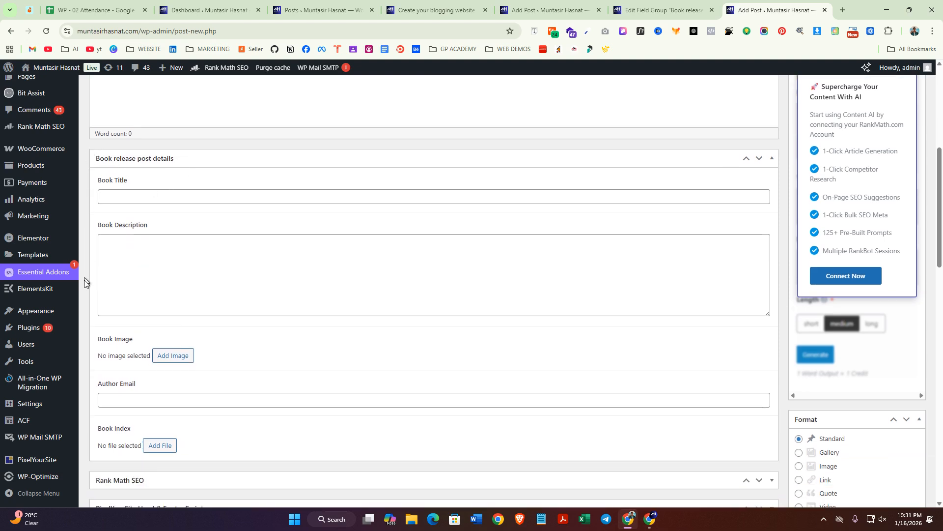
scroll(83, 330, "down", 2)
scroll(705, 320, "up", 2)
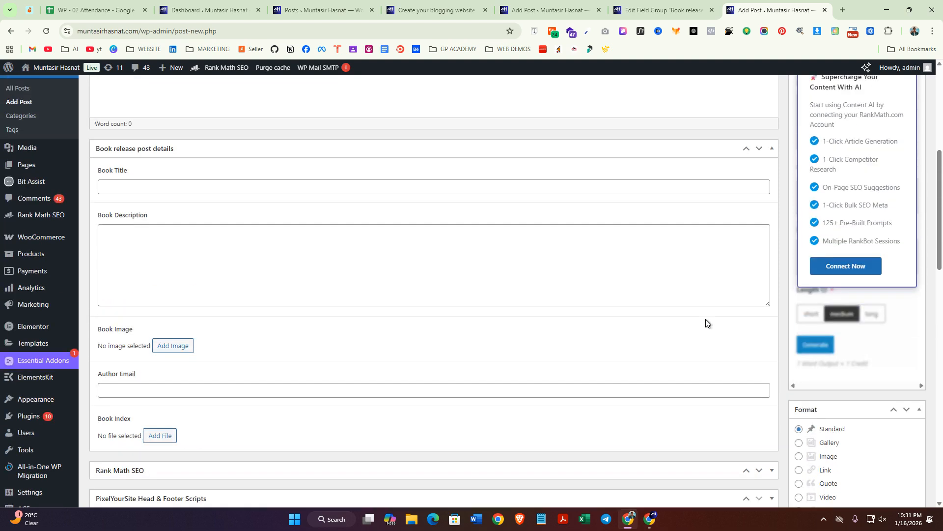
left_click(434, 196)
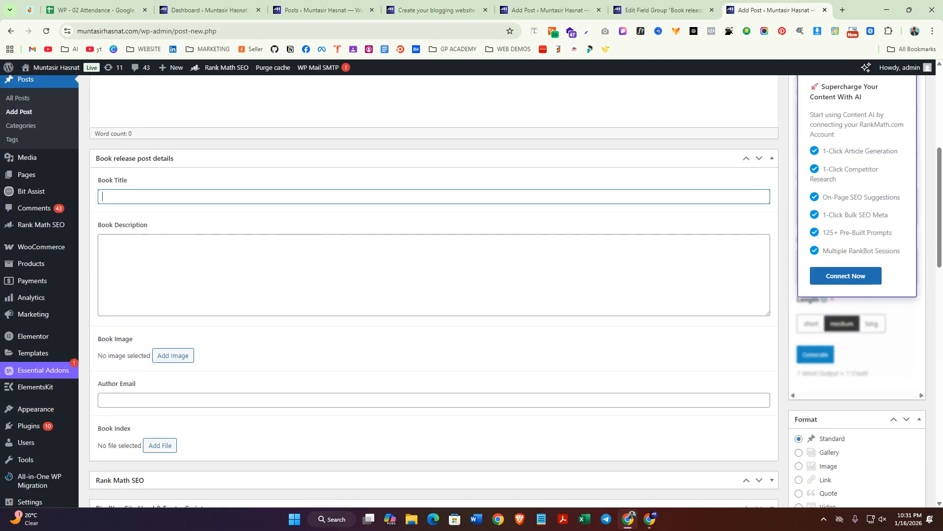
left_click(190, 273)
scroll(187, 275, "down", 2)
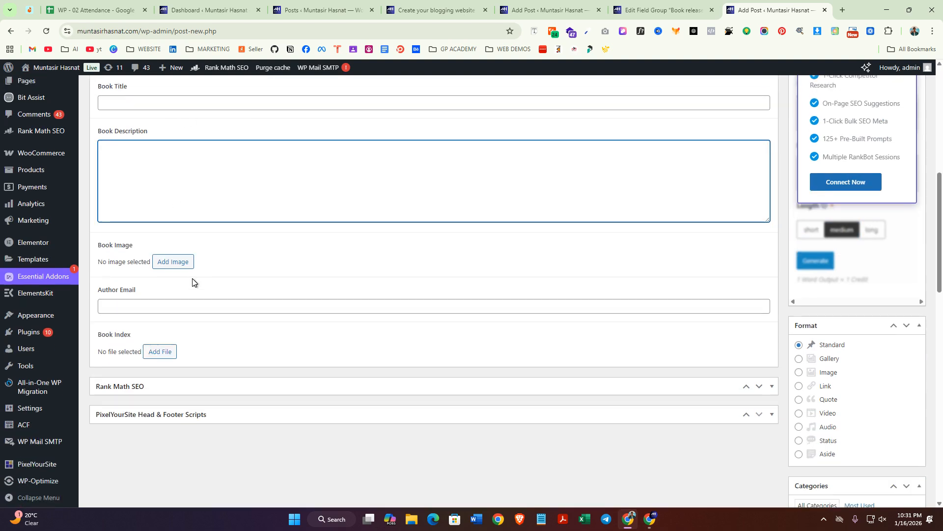
left_click(186, 301)
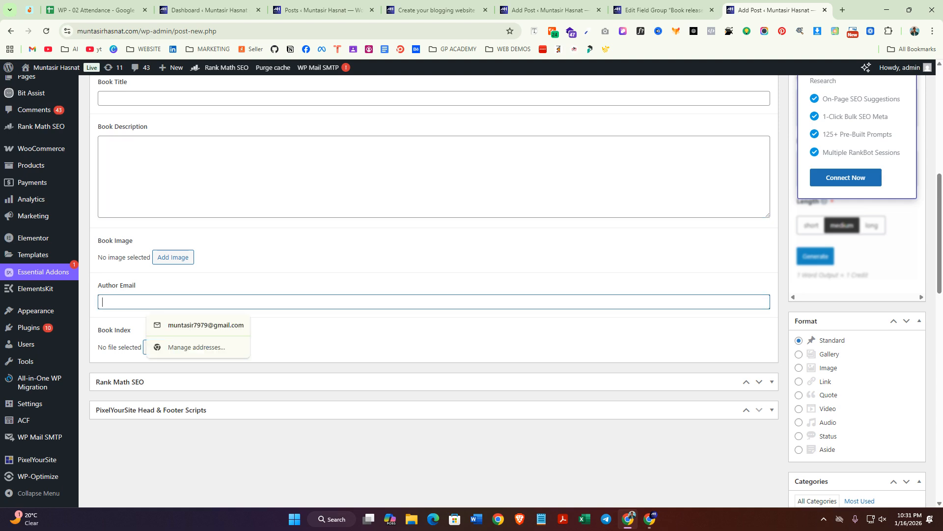
scroll(265, 316, "down", 1)
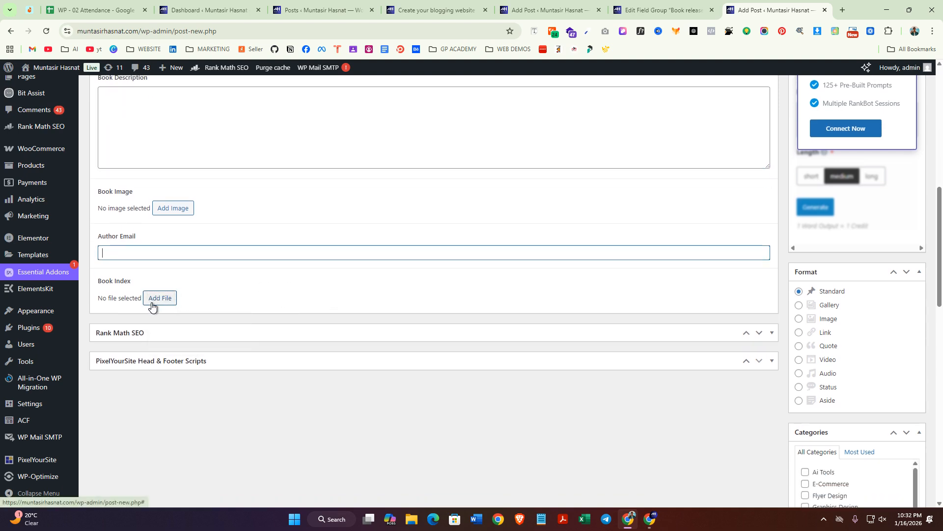
scroll(420, 314, "up", 2)
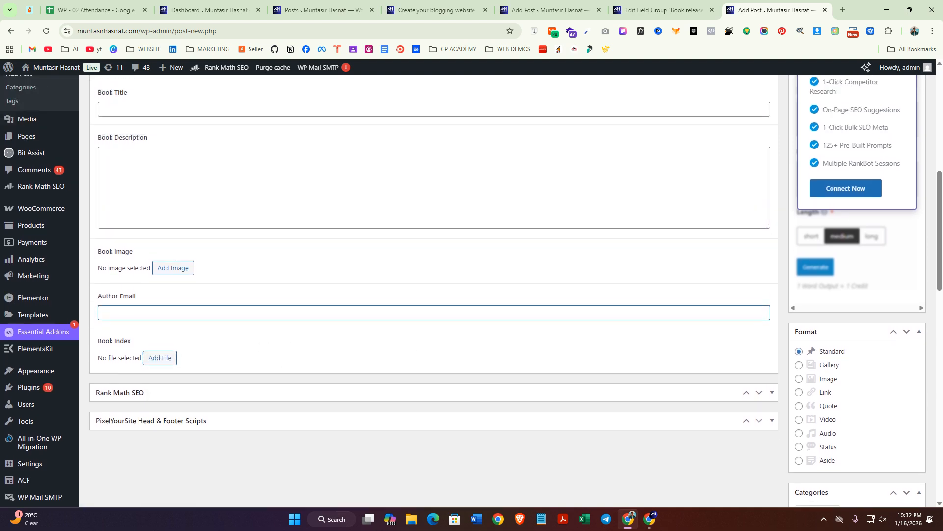
scroll(419, 314, "up", 1)
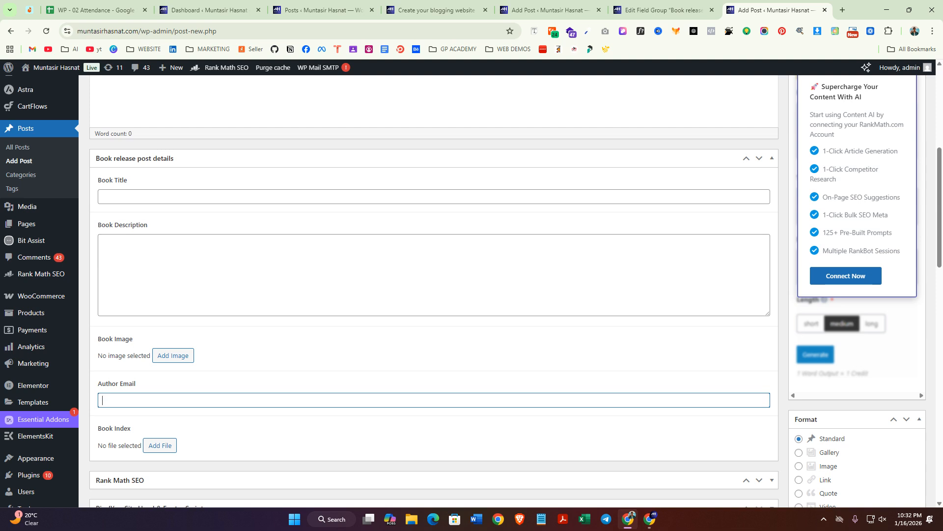
Step: Compare the post's default title and content editor with the custom Book Title and Book Description fields
scroll(480, 202, "up", 6)
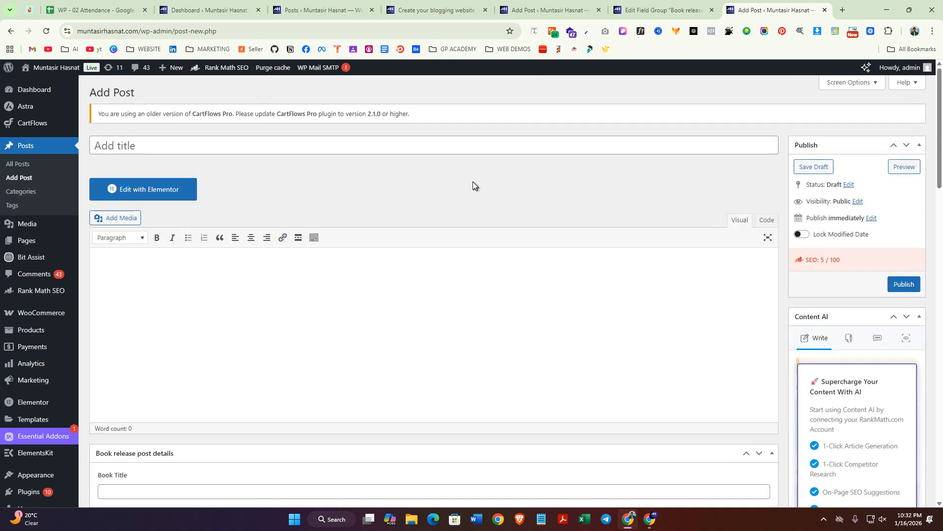
scroll(465, 208, "down", 5)
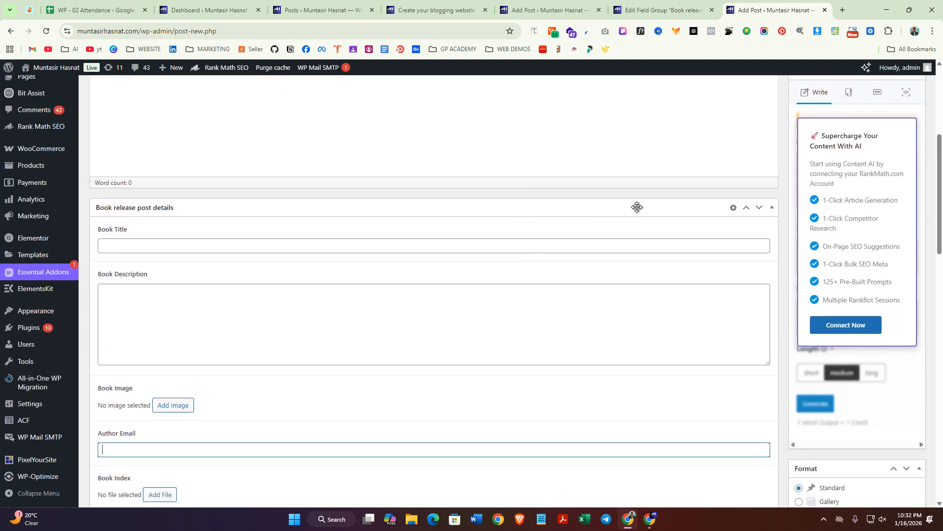
scroll(314, 223, "down", 1)
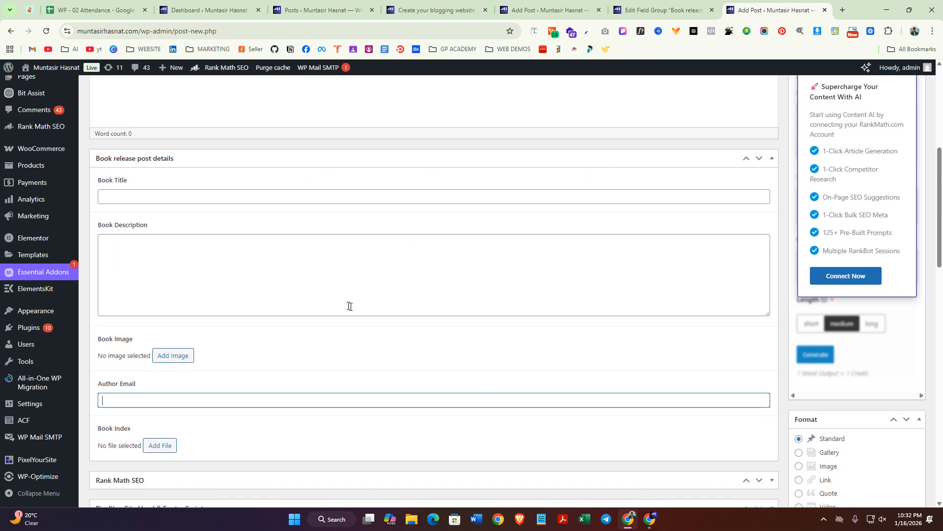
scroll(451, 358, "down", 9)
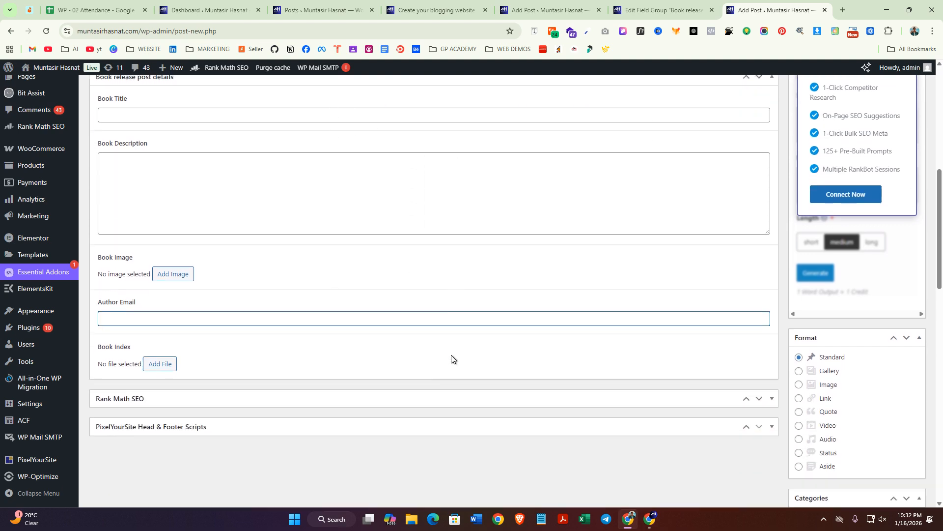
scroll(446, 394, "up", 8)
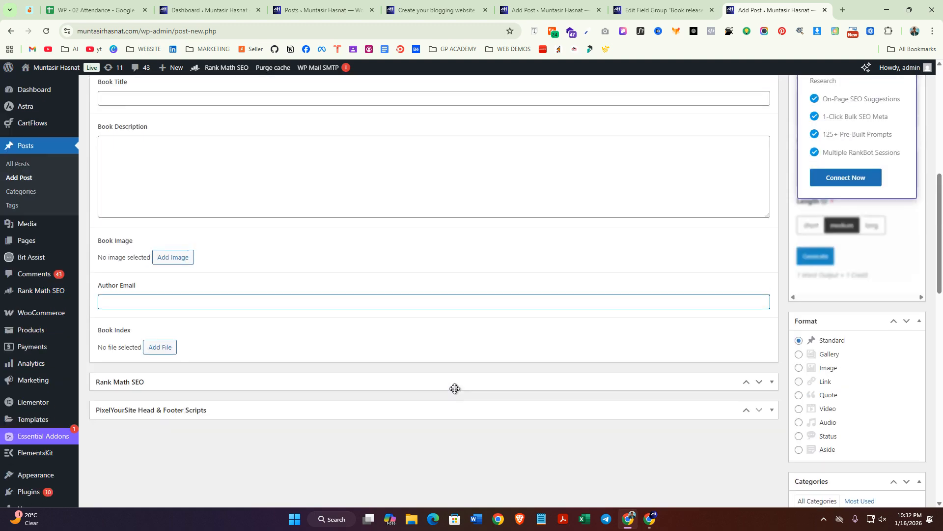
left_click(453, 396)
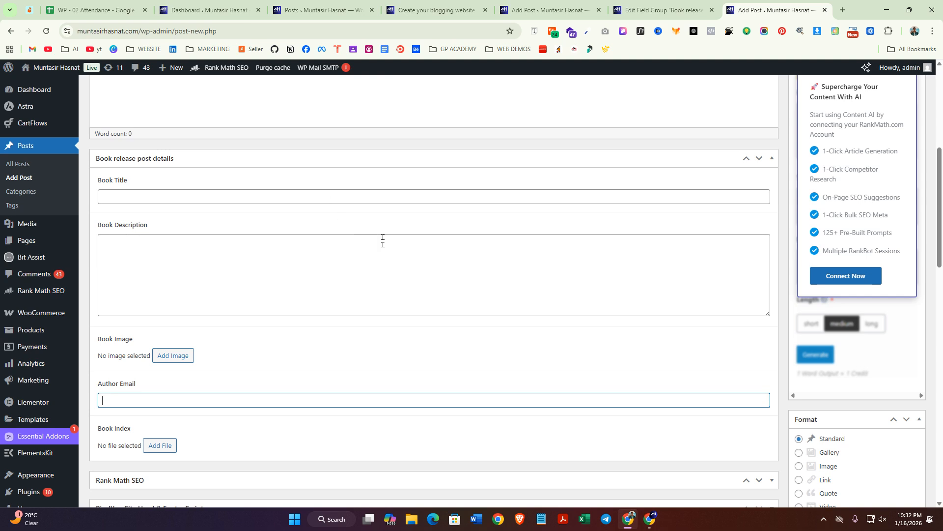
scroll(375, 234, "up", 3)
scroll(432, 273, "down", 3)
left_click(609, 196)
key("Tab")
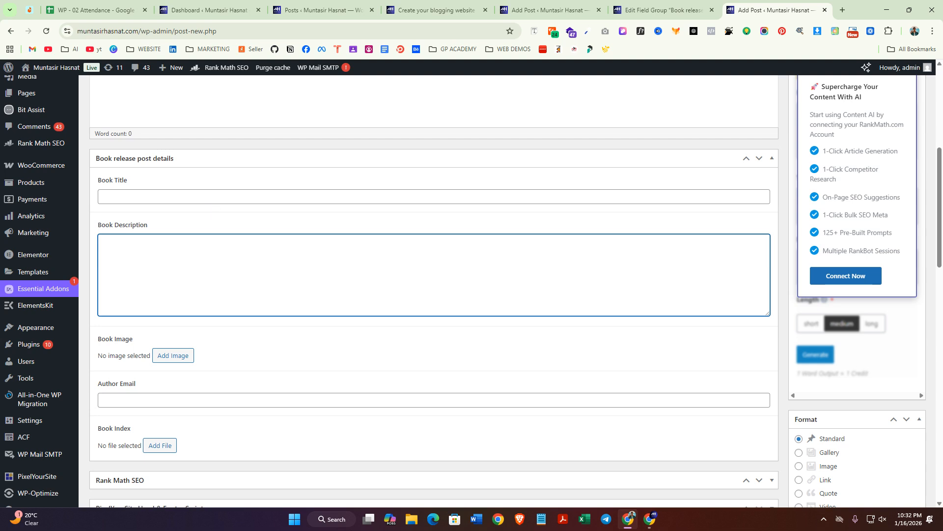
Step: Look over the remaining custom fields and the Categories, Tags, Post Attributes and Astra Settings boxes of the new post
scroll(178, 261, "down", 2)
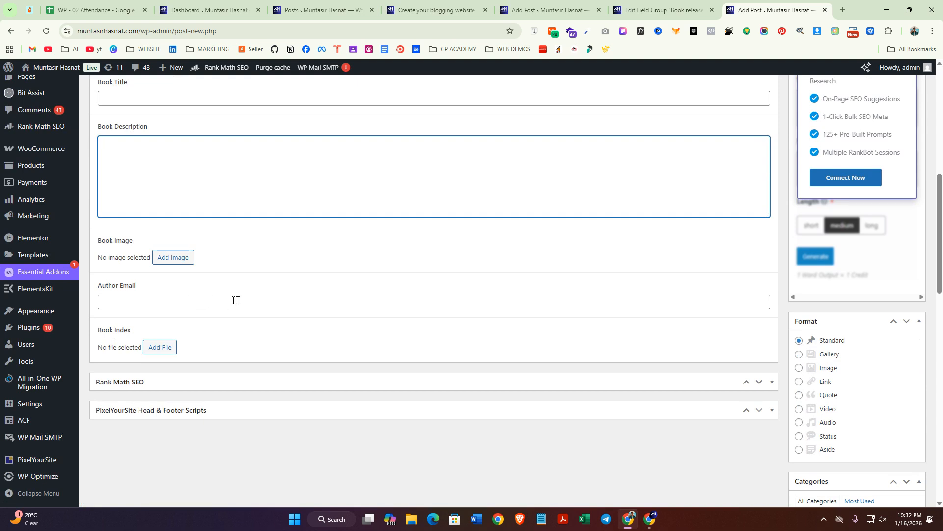
scroll(231, 294, "down", 1)
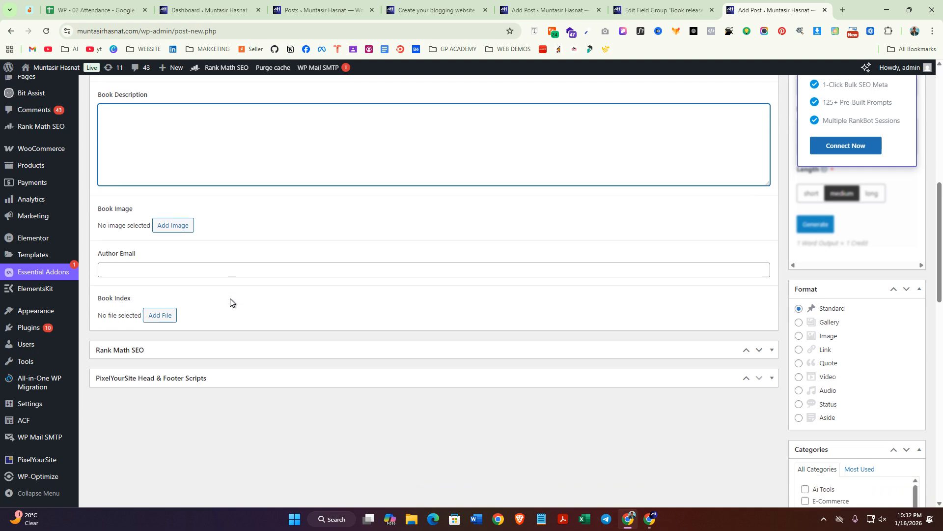
scroll(230, 299, "down", 3)
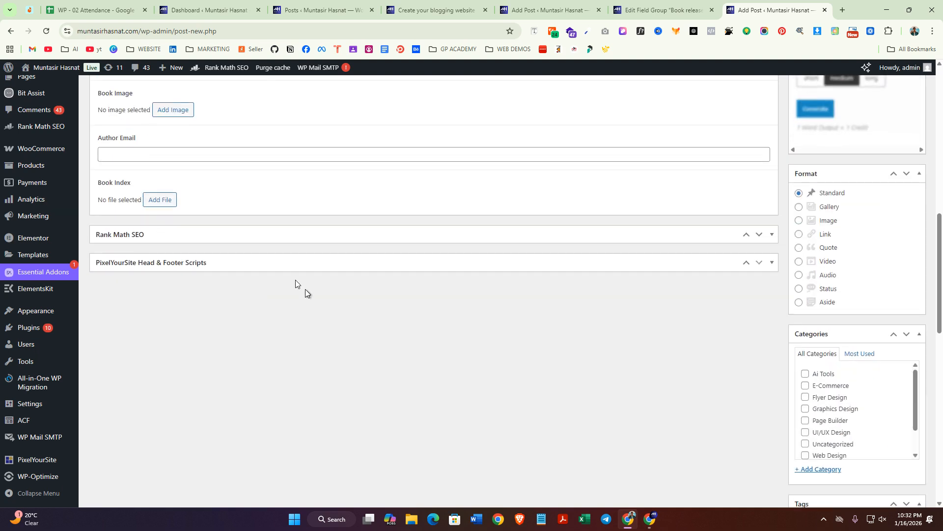
scroll(355, 311, "up", 2)
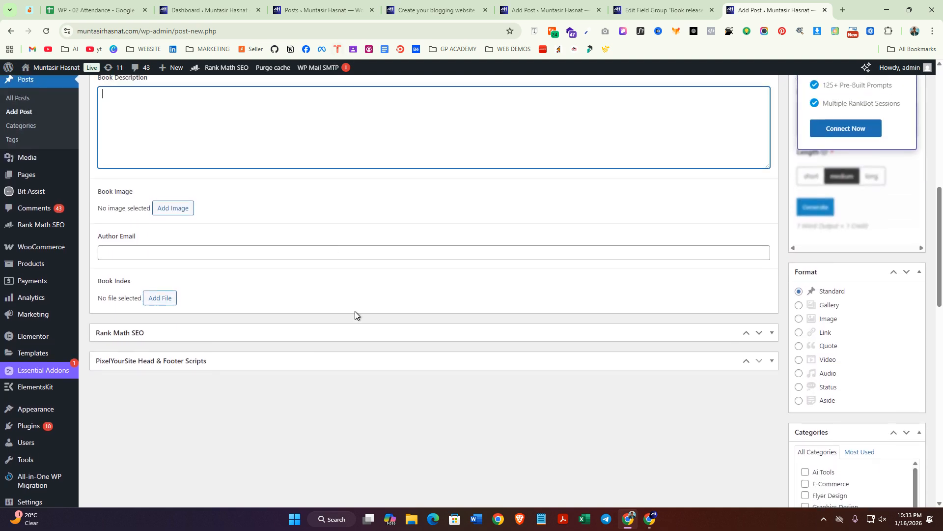
scroll(354, 314, "down", 4)
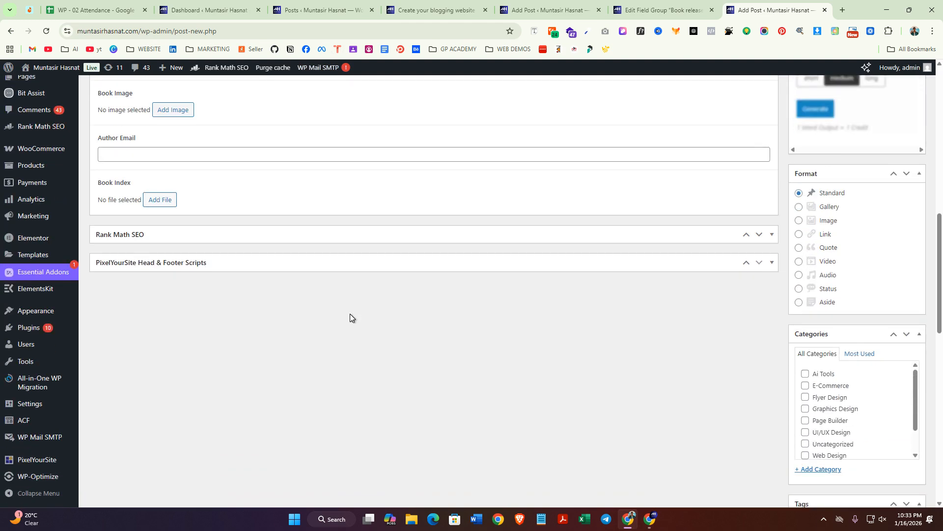
scroll(343, 315, "down", 3)
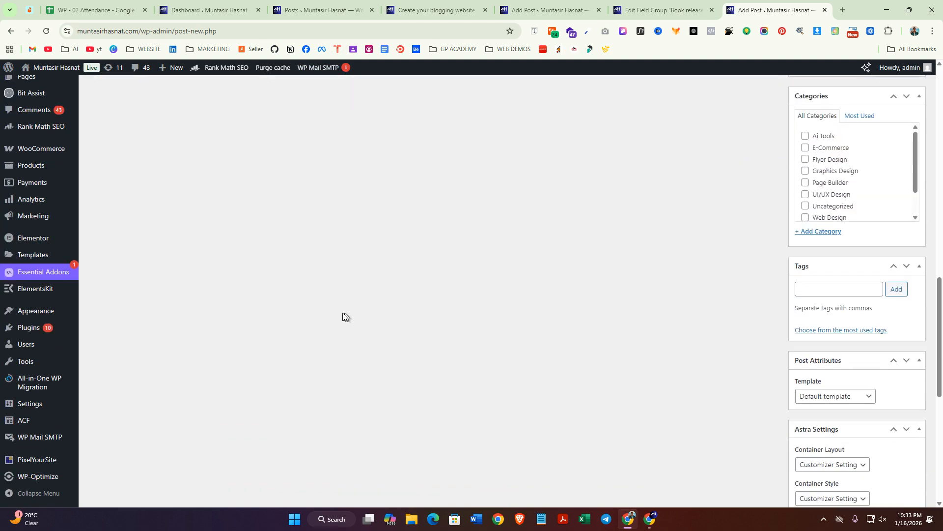
scroll(224, 300, "down", 3)
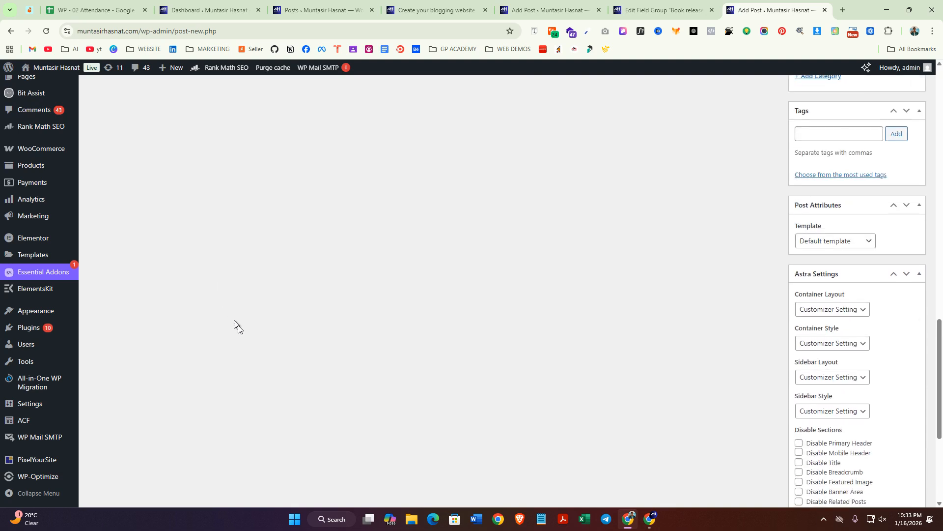
scroll(288, 333, "up", 9)
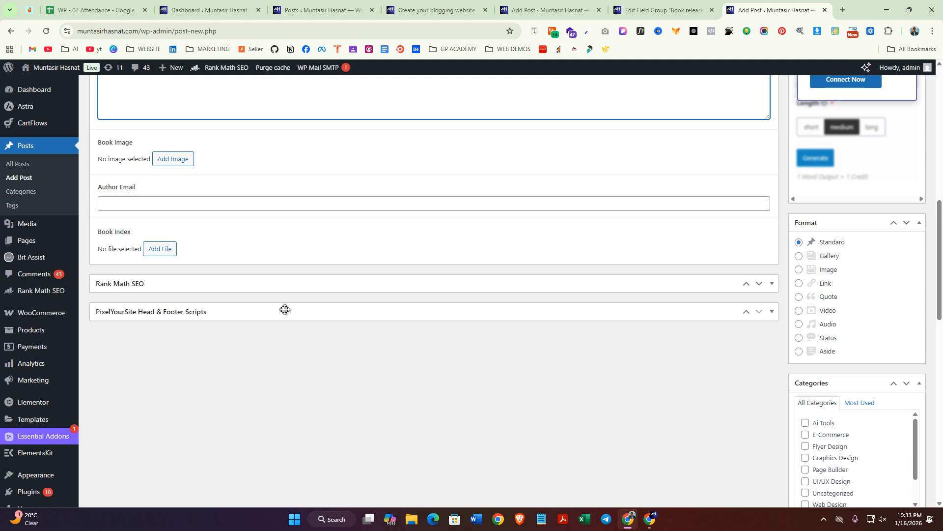
Step: Review the whole Add Post form again, from the default title and editor through all the book release fields
scroll(284, 310, "up", 3)
scroll(284, 313, "up", 1)
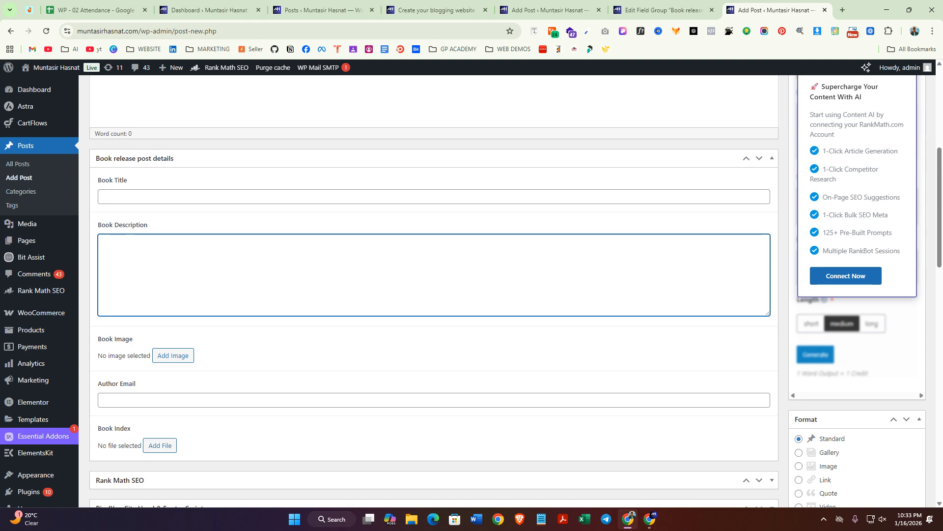
scroll(275, 310, "down", 9)
scroll(403, 345, "up", 5)
scroll(443, 366, "up", 5)
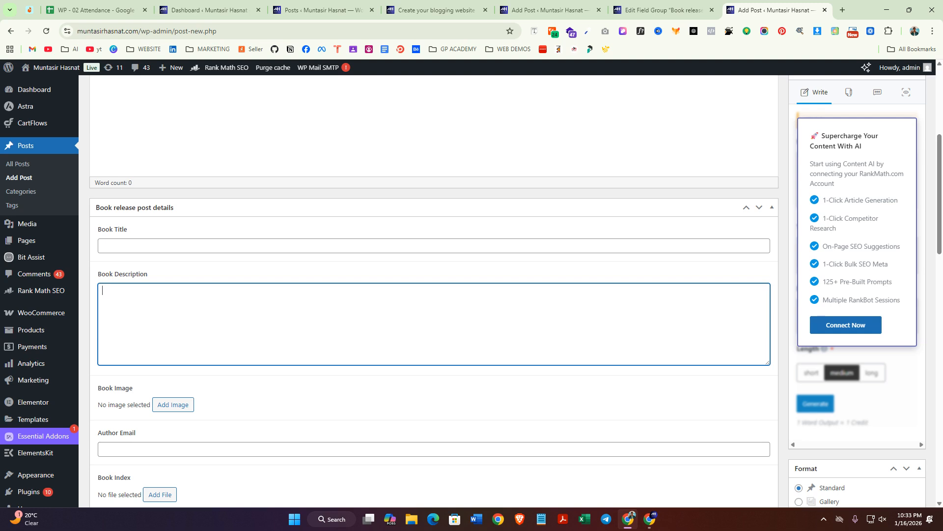
scroll(444, 338, "up", 2)
left_click(445, 343)
scroll(445, 343, "up", 3)
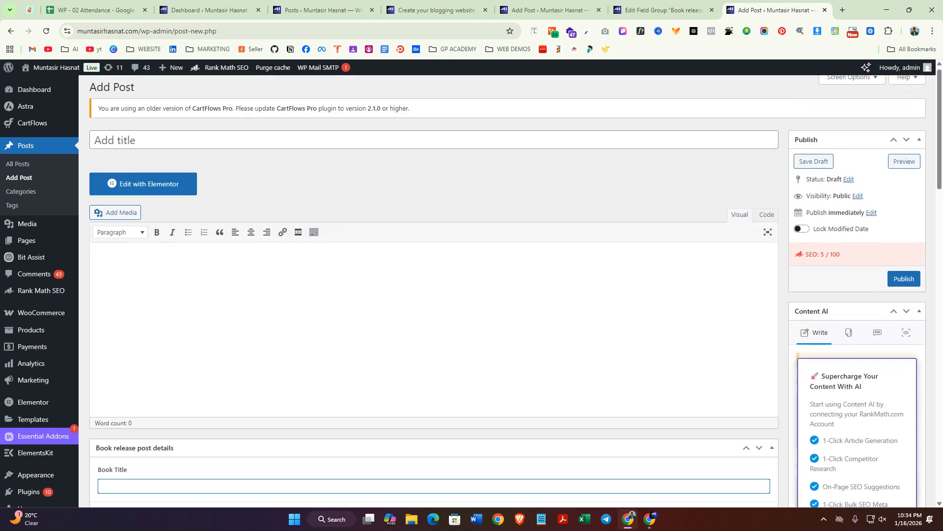
scroll(450, 357, "down", 10)
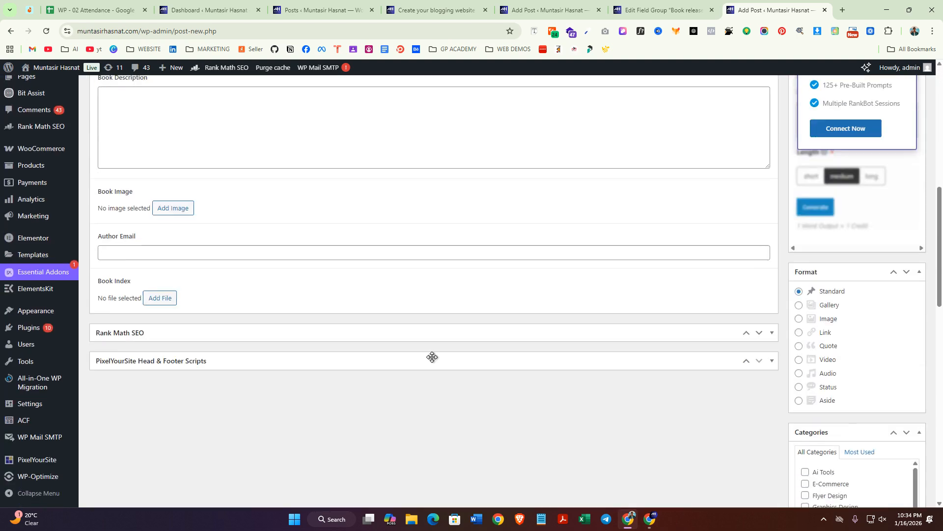
scroll(450, 370, "down", 3)
scroll(458, 424, "up", 10)
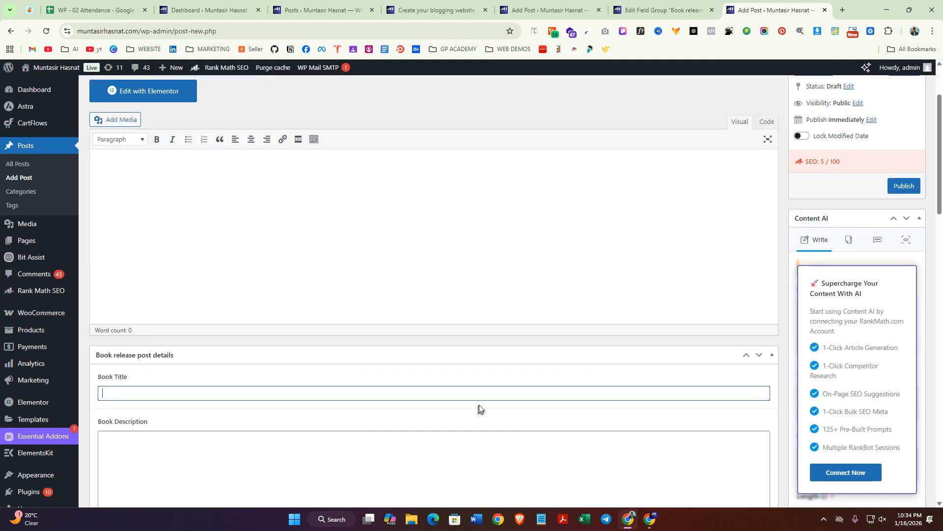
scroll(478, 411, "down", 3)
scroll(264, 266, "down", 2)
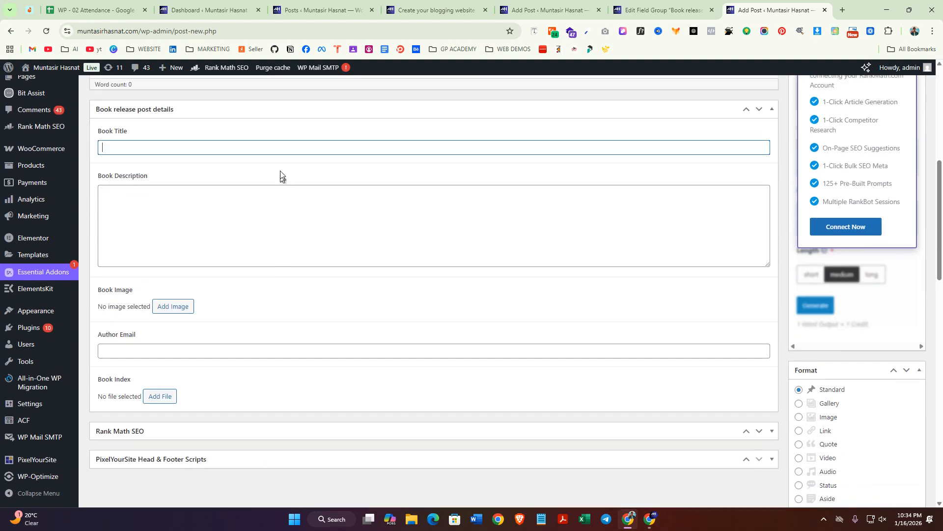
scroll(383, 176, "up", 7)
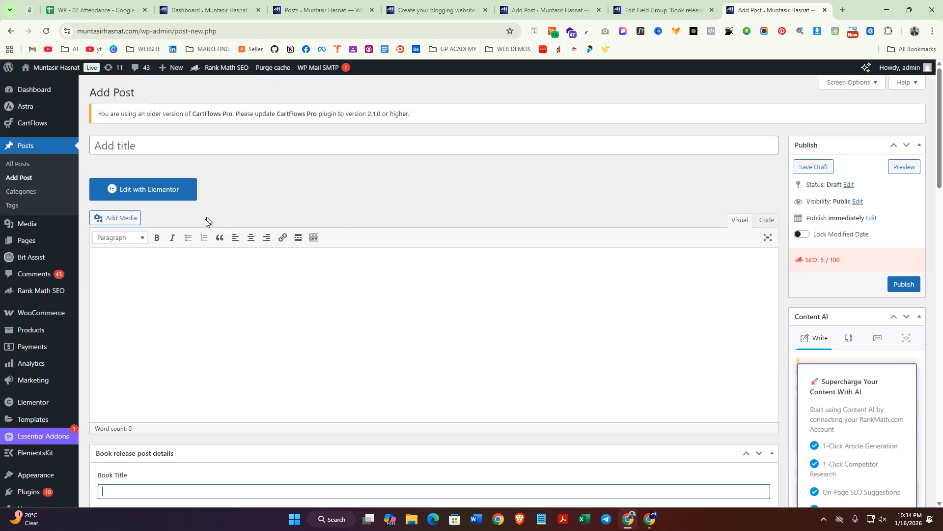
Step: Enter "Oxygen Math" as the book title in the Book release post details
scroll(260, 374, "down", 4)
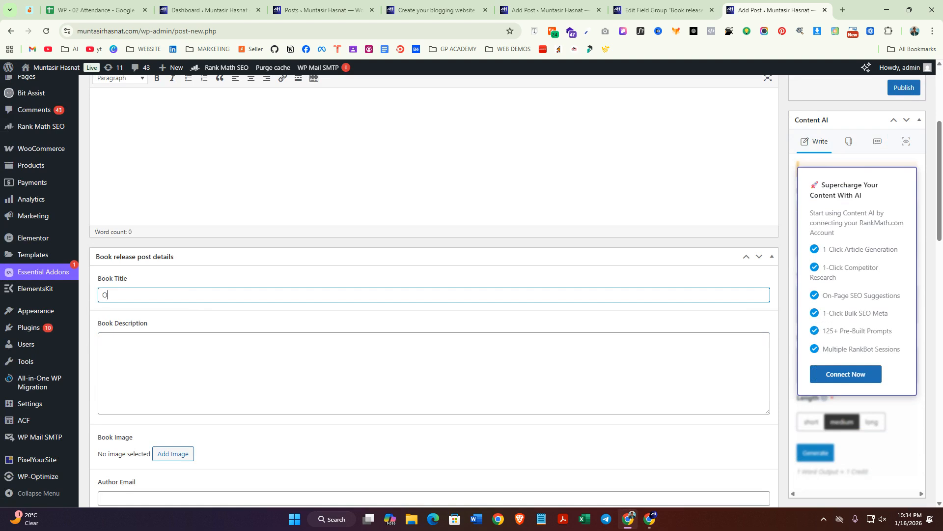
type("xyge")
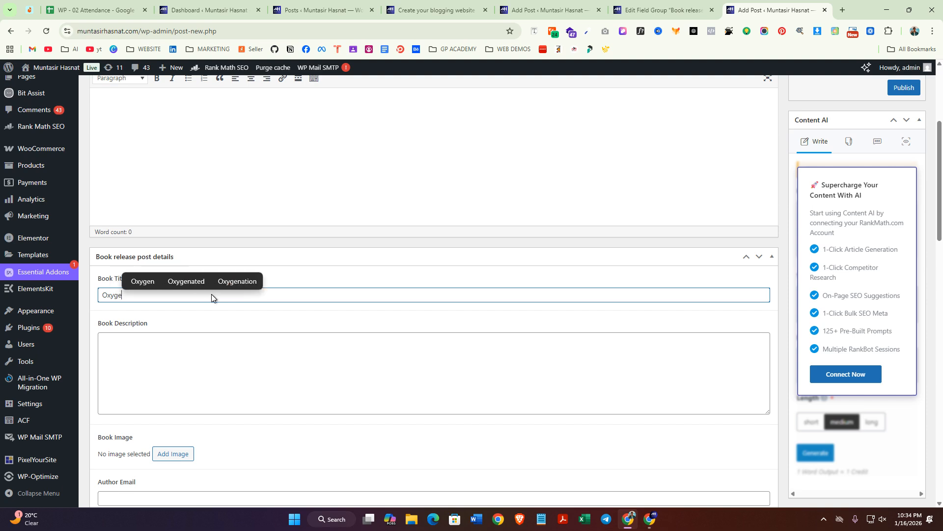
type("n math")
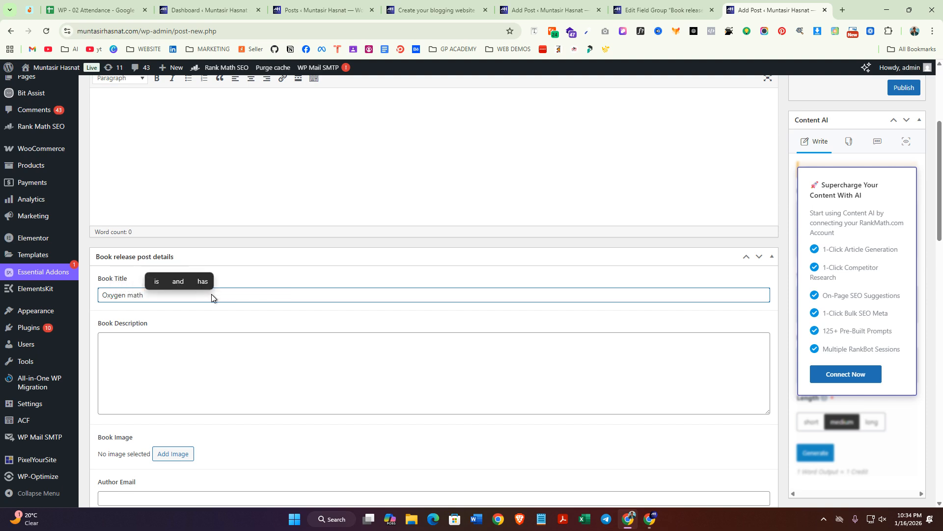
key("BackSpace")
key("BackSpace")
key("BackSpace")
key("BackSpace")
key("BackSpace")
type("Math")
Step: Open ChatGPT in a new browser tab to get text for the Book Description field
left_click(228, 336)
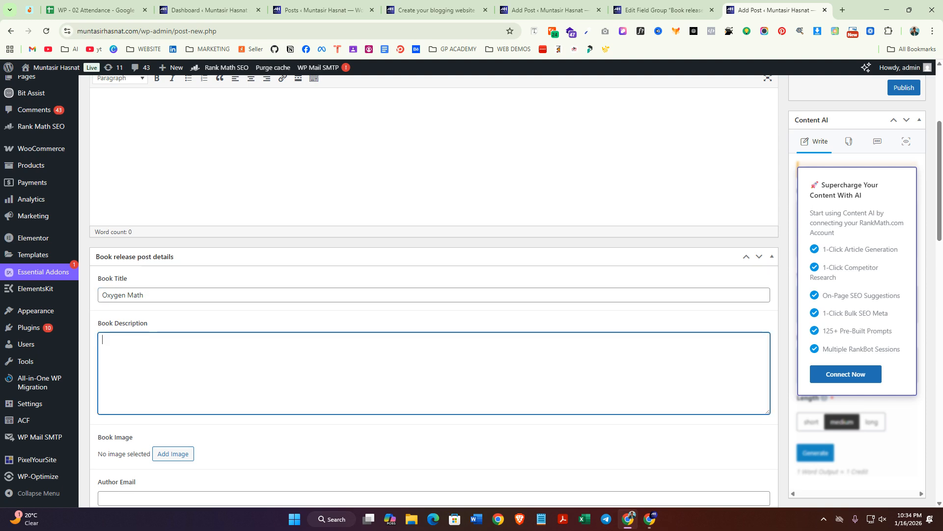
left_click(843, 10)
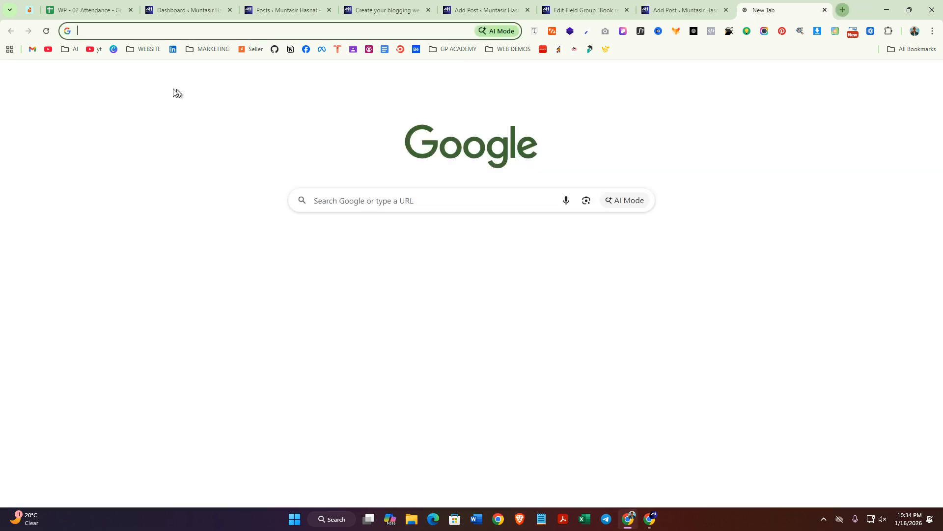
left_click(67, 49)
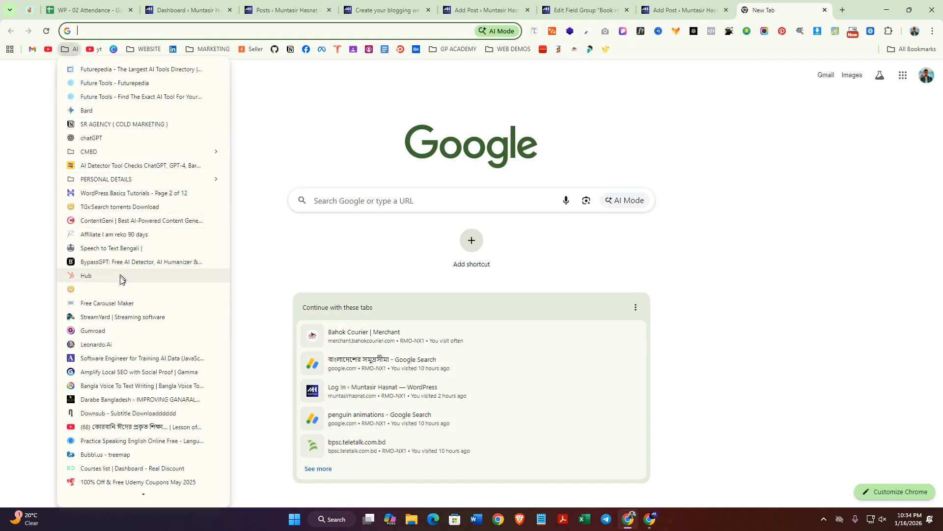
left_click(137, 142)
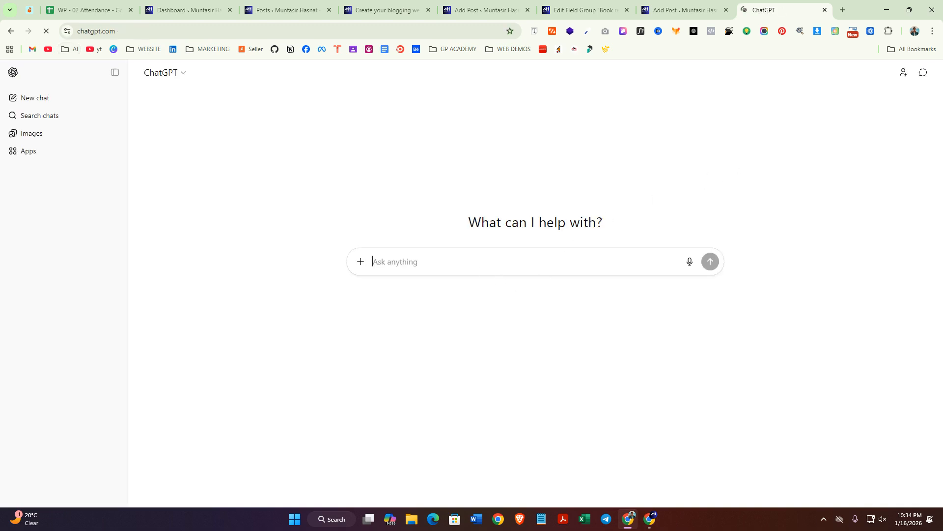
Step: Ask ChatGPT to create book descriptions for "Oxygen math", with a length of "between 200 words"
type("create")
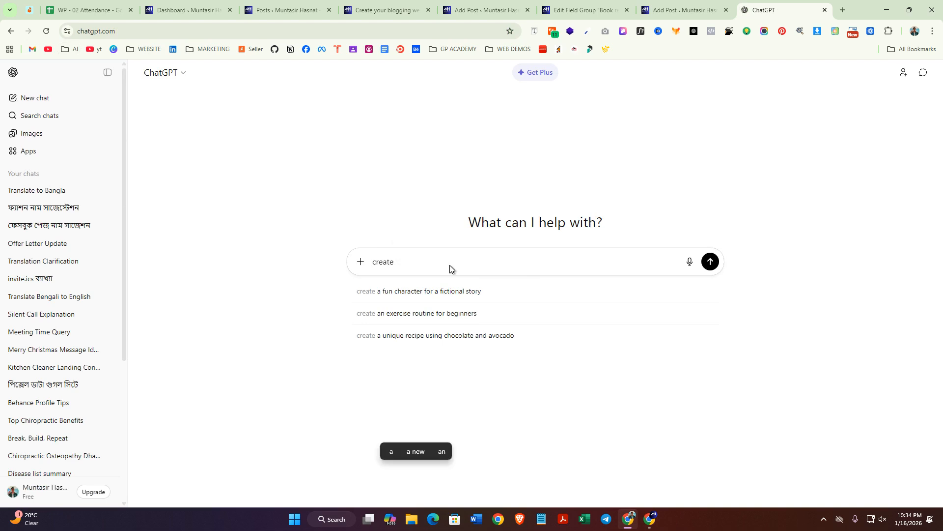
type(" book de4")
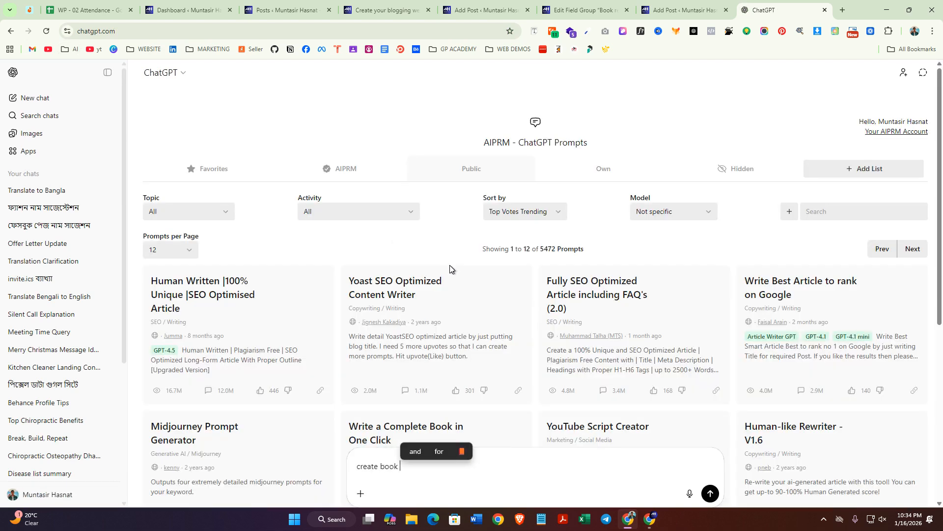
type("scriptio")
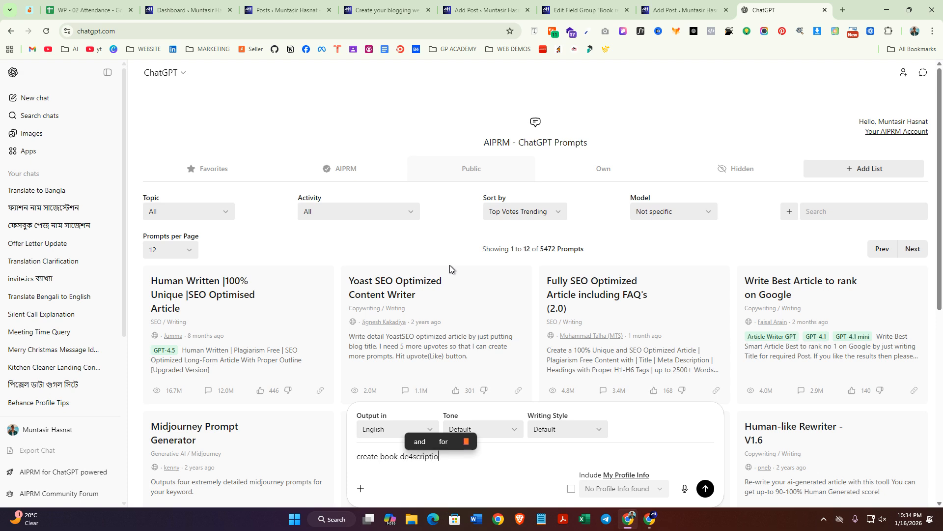
type("ns for \"")
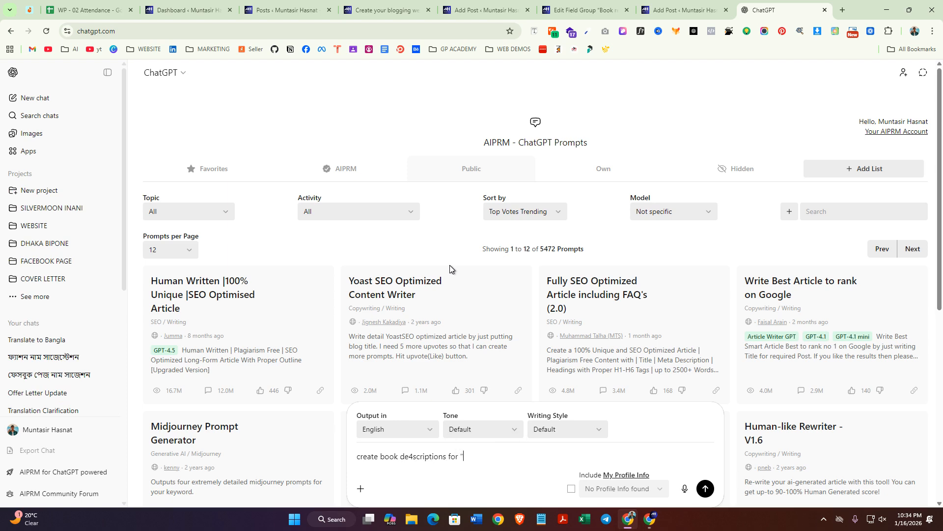
type("Oxy")
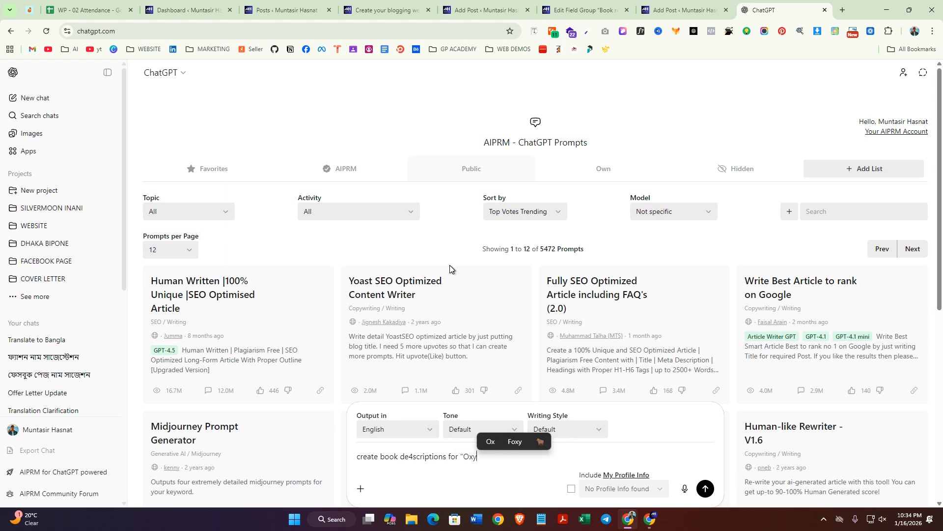
type("gen math")
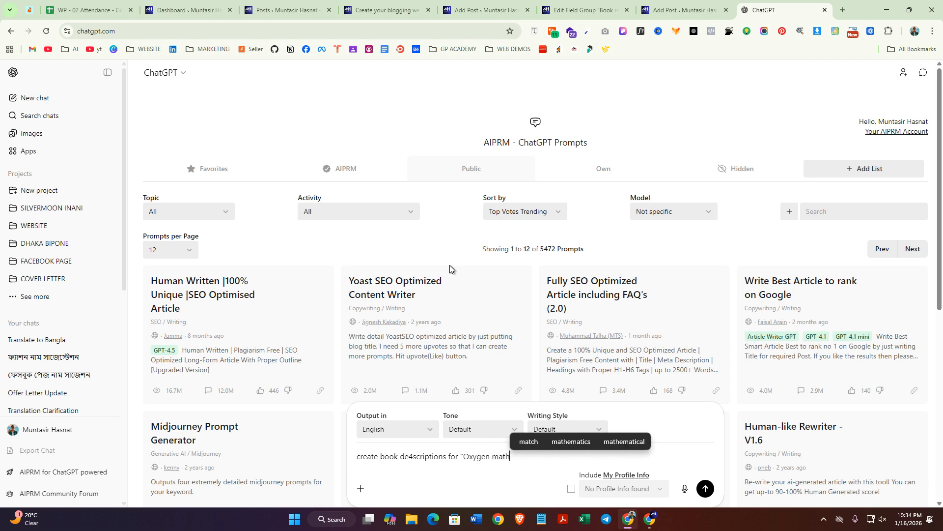
type("\"")
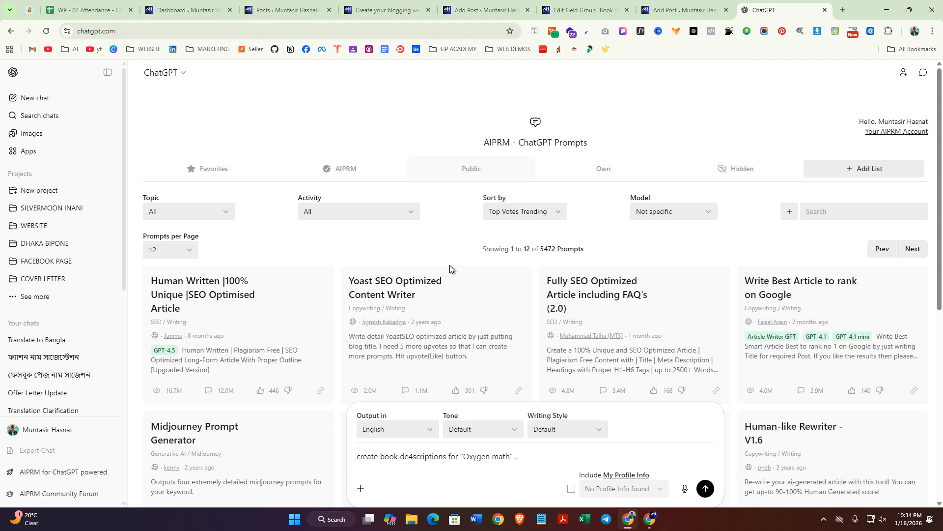
type(" .between 200 words")
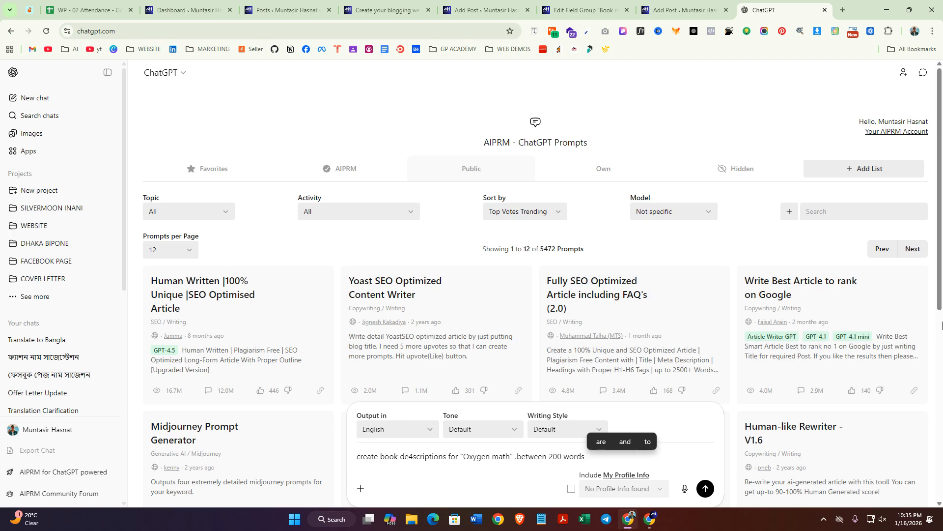
key("Return")
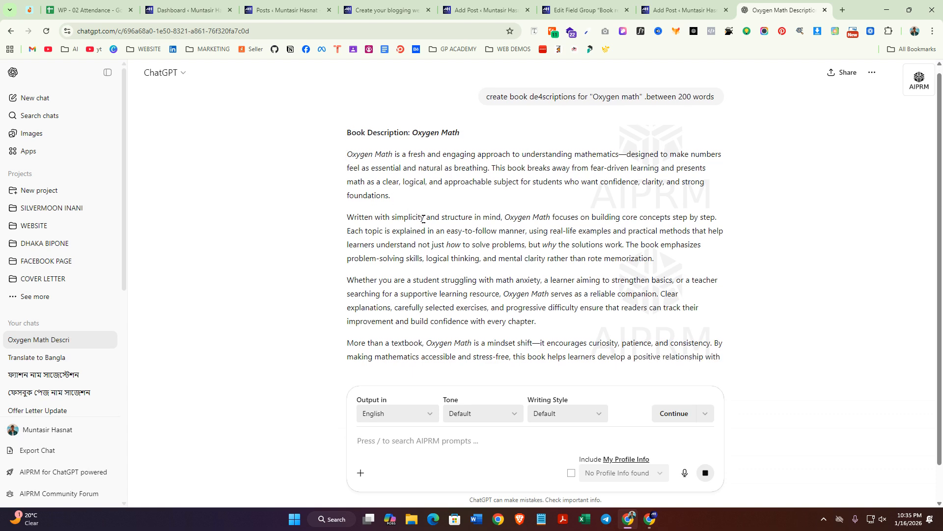
Step: Copy the first two paragraphs of ChatGPT's description into the post's Book Description field in WordPress
left_click_drag(345, 158, 532, 261)
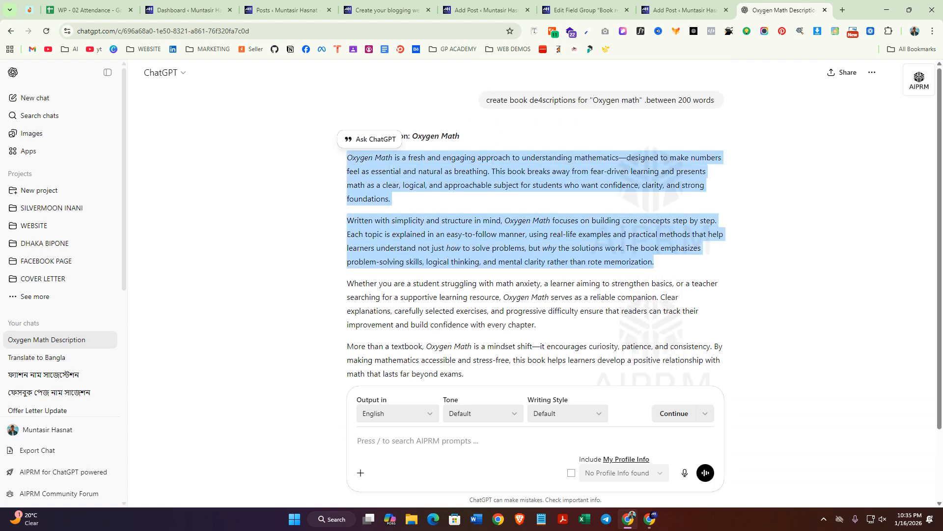
left_click(683, 10)
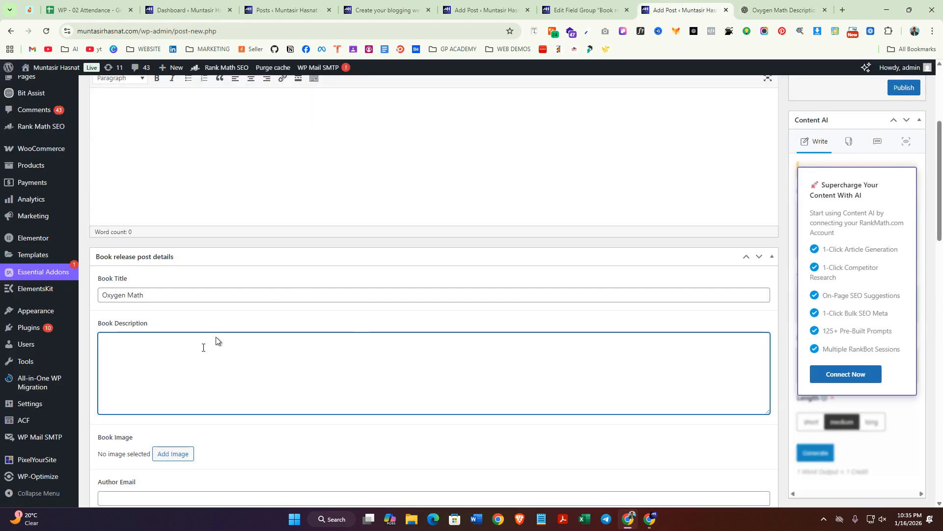
type("Oxygen Math is a fresh and engaging approach to understanding mathematics—designed to make numbers feel as essential and natural as breathing. This book breaks away from fear-driven learning and presents math as a clear, logical, and approachable subject for students who want confidence, clarity, and strong foundations.  Written with simplicity and structure in mind, Oxygen Math focuses on building core concepts step by step. Each topic is explained in an easy-to-follow manner using real-life examples and practical methods that help learners understand not just how to solve problems, but why the solutions work. The book emphasizes problem-solving skills, logical thinking, and mental clarity rather than rote memorization.")
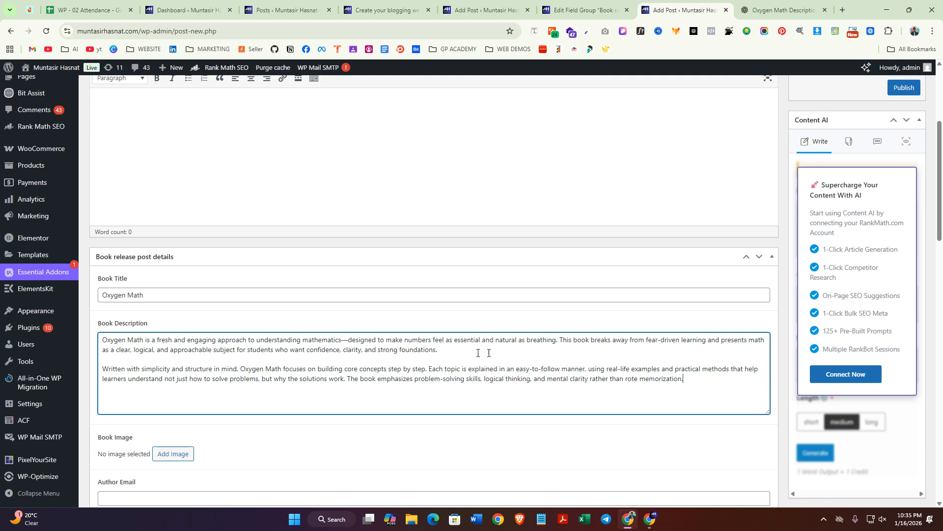
Step: Set the Book Image to the existing Corporate-Flyer-2-1.jpg from the media library
scroll(522, 352, "down", 2)
scroll(337, 315, "down", 1)
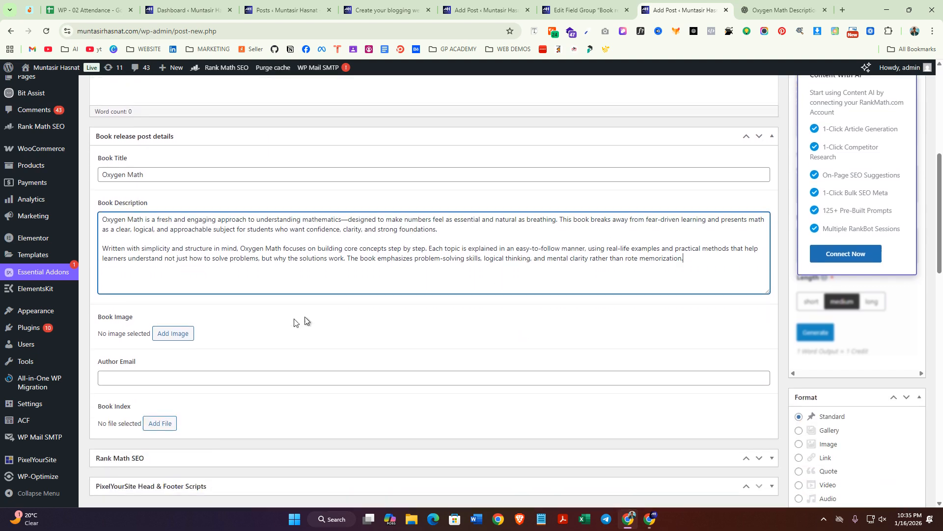
left_click(157, 309)
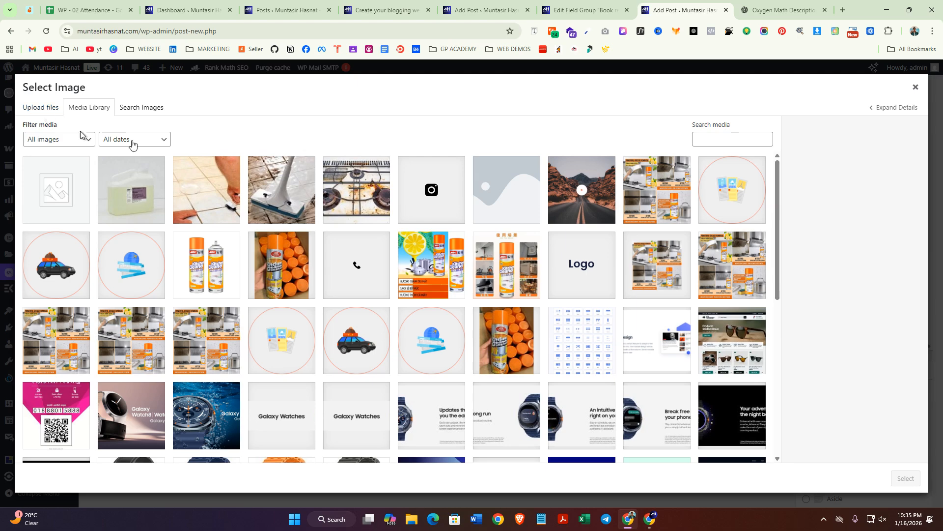
scroll(482, 305, "down", 7)
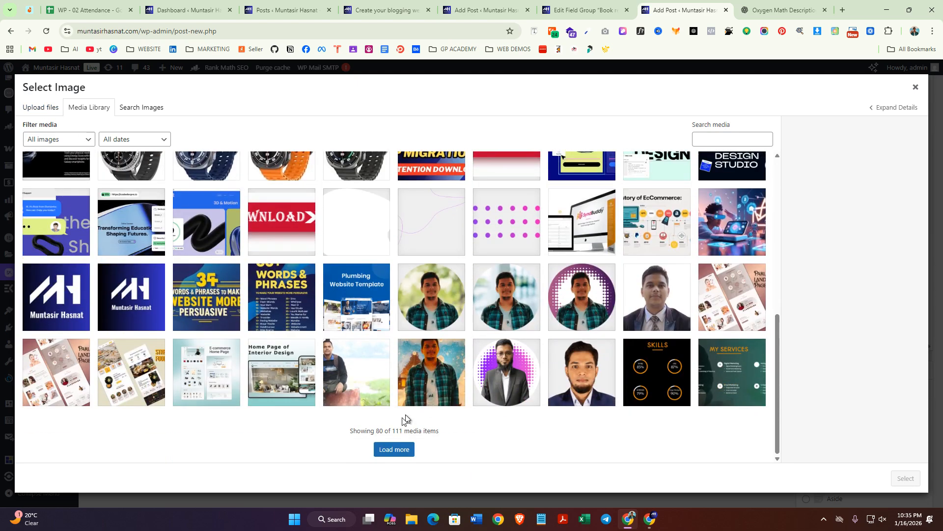
left_click(394, 450)
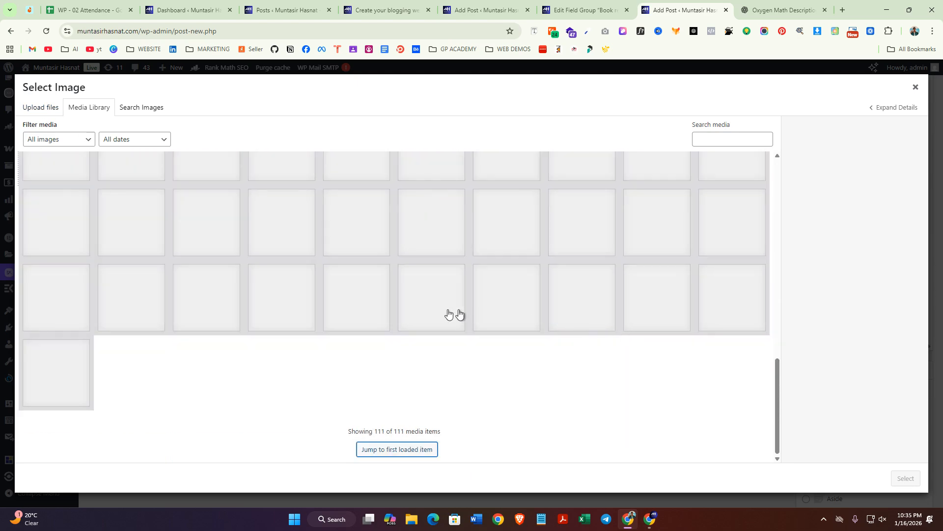
scroll(438, 319, "down", 4)
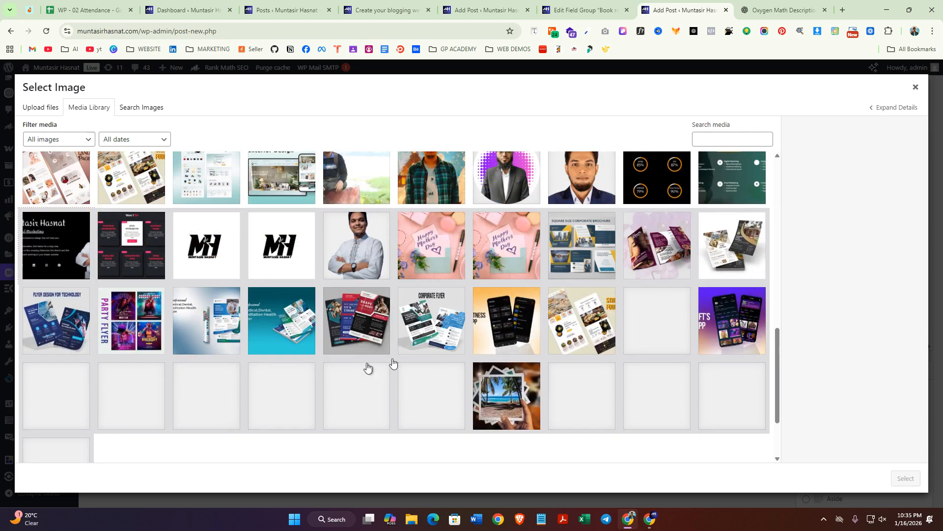
scroll(253, 385, "down", 2)
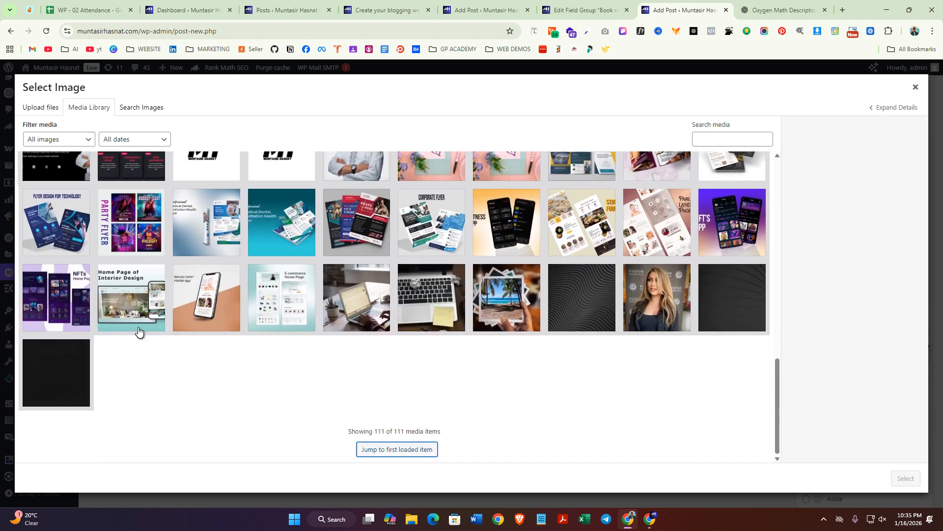
scroll(141, 306, "up", 1)
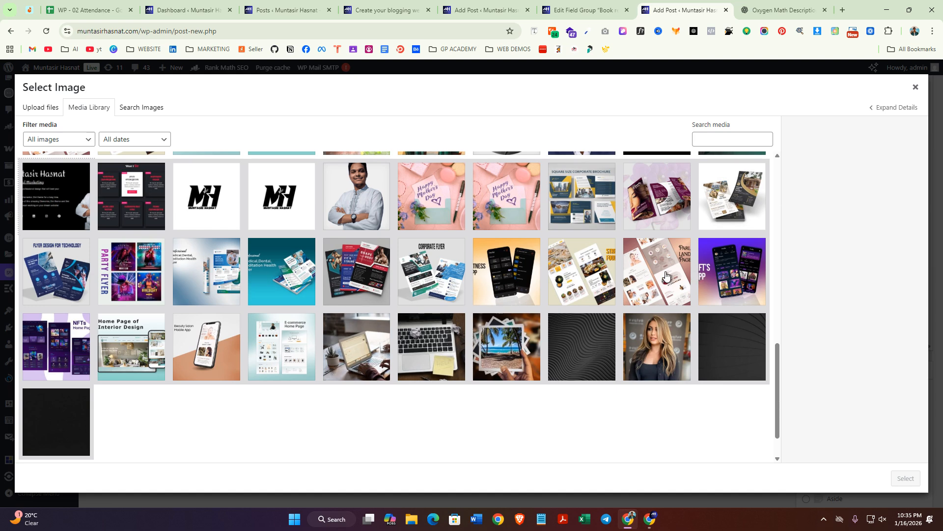
left_click(435, 281)
scroll(435, 281, "up", 1)
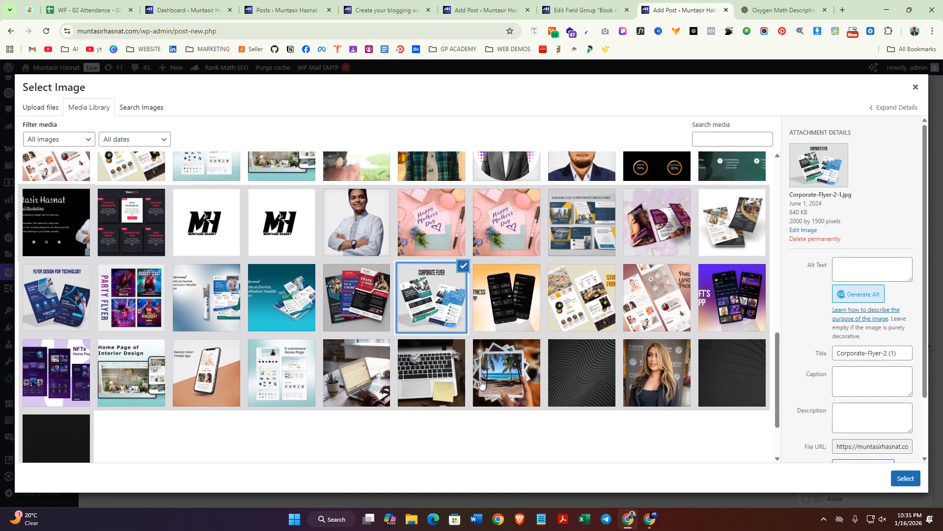
left_click(906, 478)
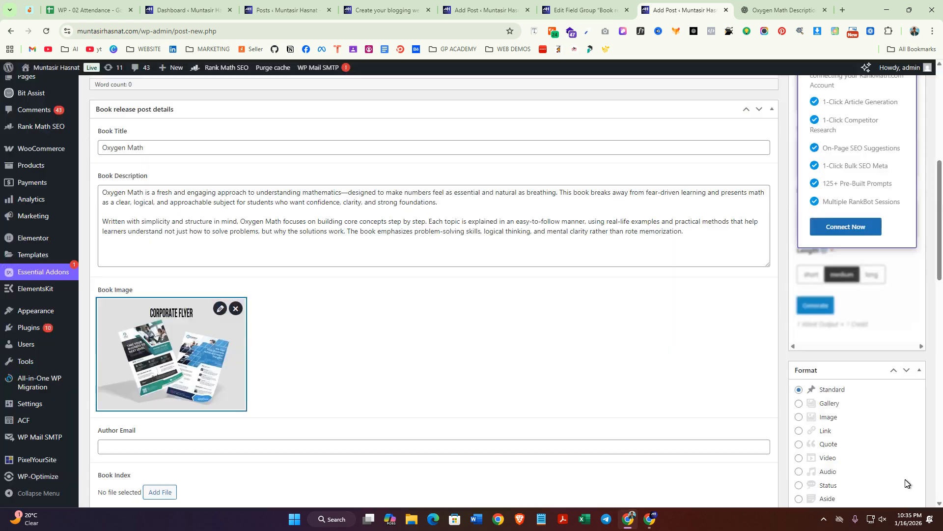
Step: Fill in the Author Email field with the saved e-mail address
scroll(344, 339, "down", 3)
left_click(227, 299)
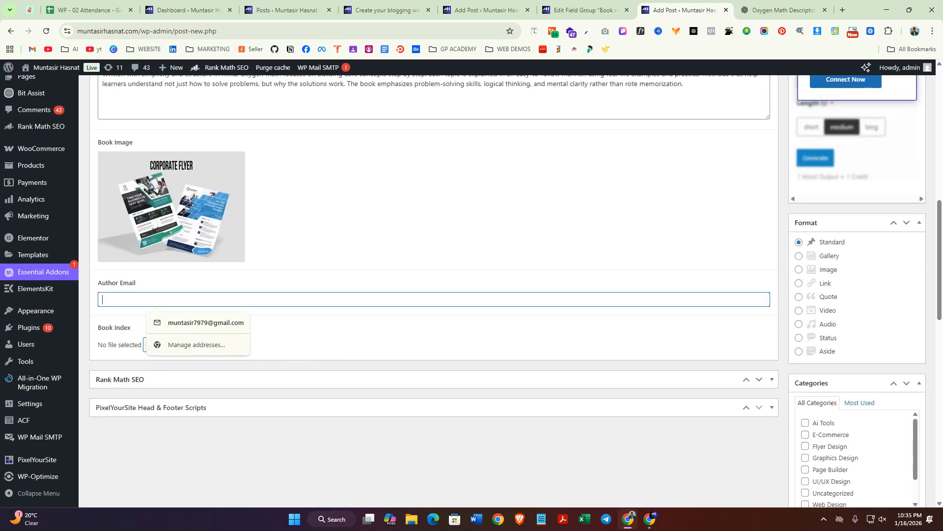
left_click(209, 322)
Step: Start a file upload for the Book Index field and browse to the Downloads folder
scroll(237, 299, "down", 2)
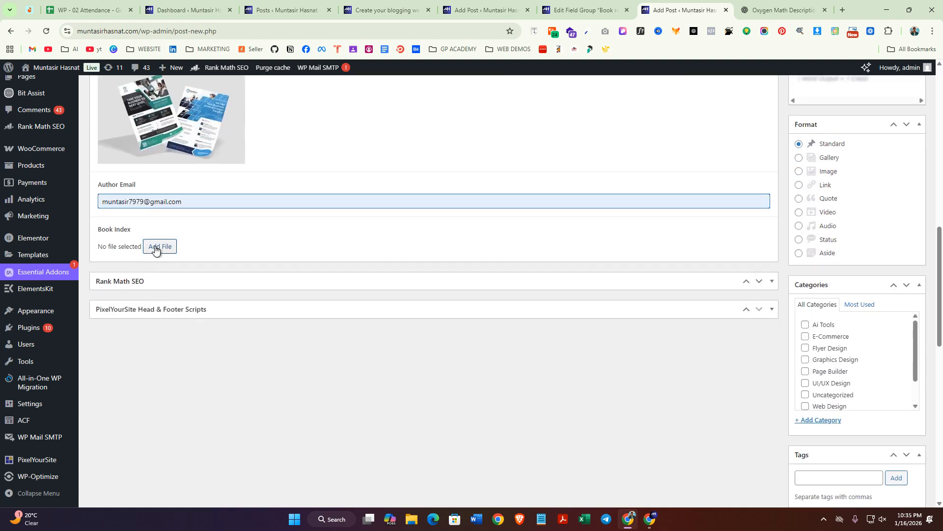
left_click(155, 250)
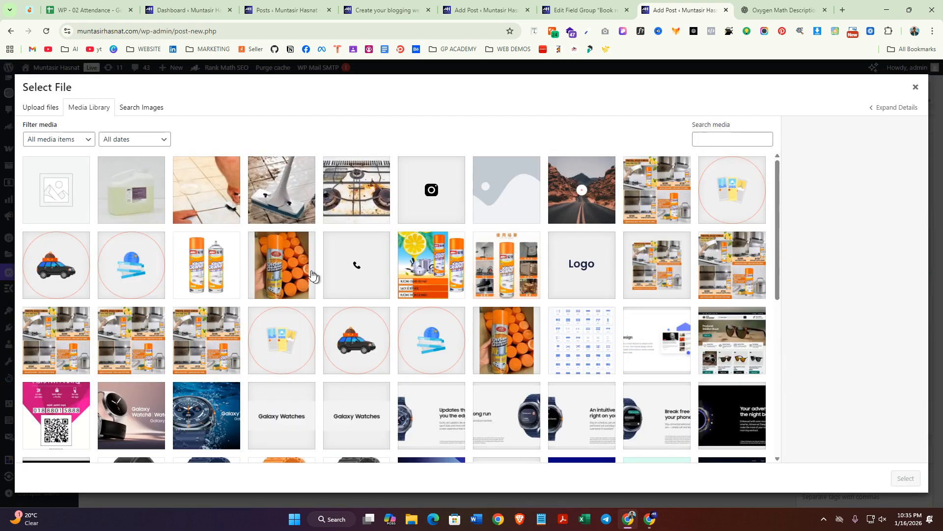
left_click(36, 108)
left_click(469, 283)
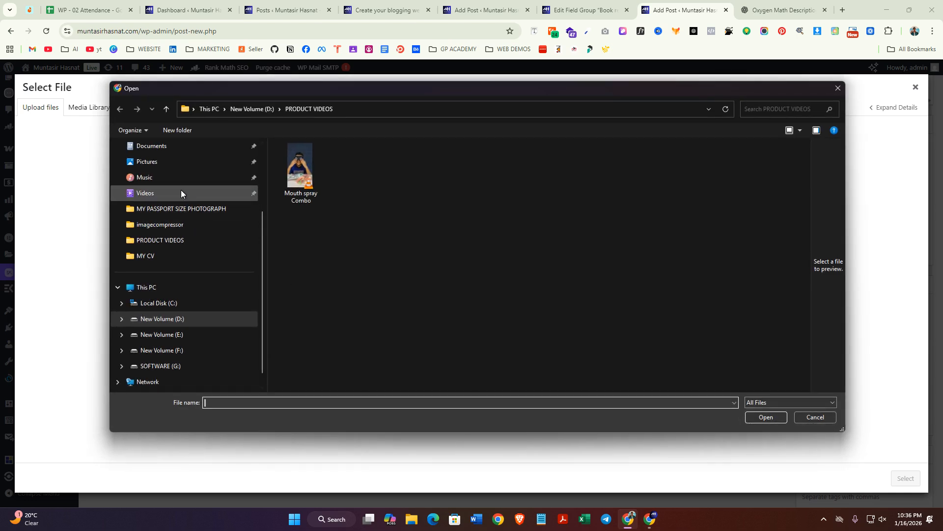
left_click(171, 147)
left_click(162, 228)
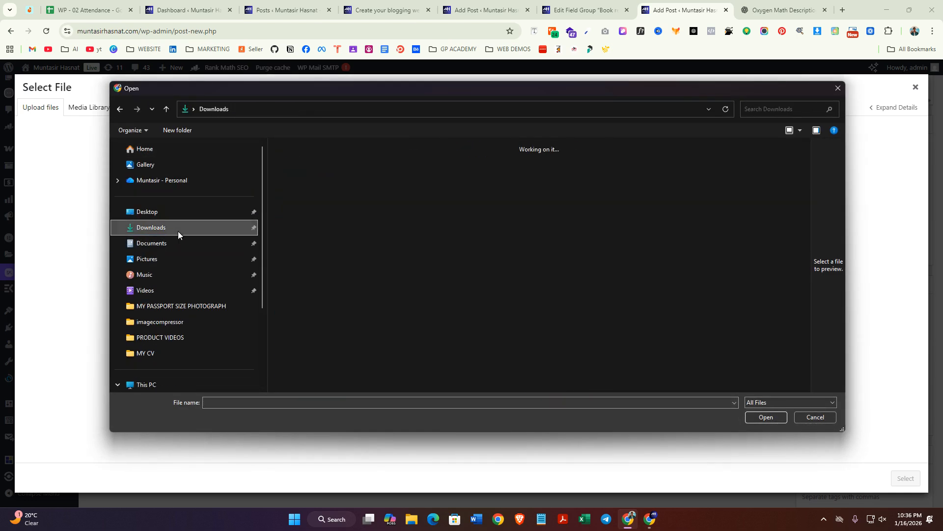
Step: Upload the invoice JPEG from the Downloads folder and attach it as the Book Index file
scroll(387, 267, "down", 5)
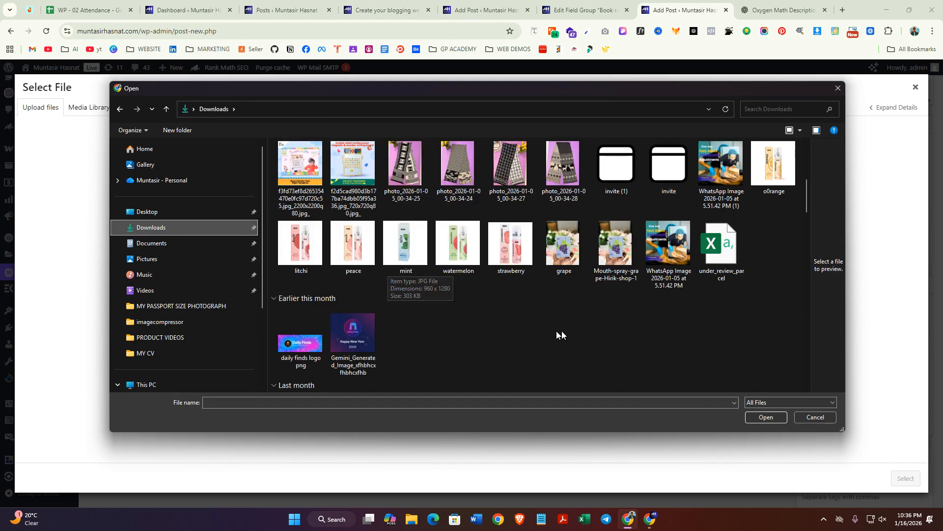
scroll(491, 339, "down", 5)
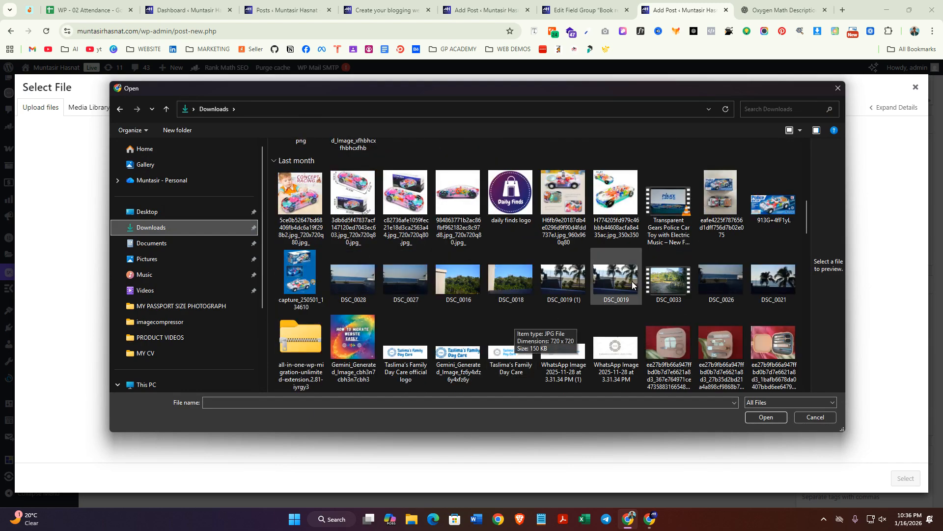
scroll(491, 337, "down", 10)
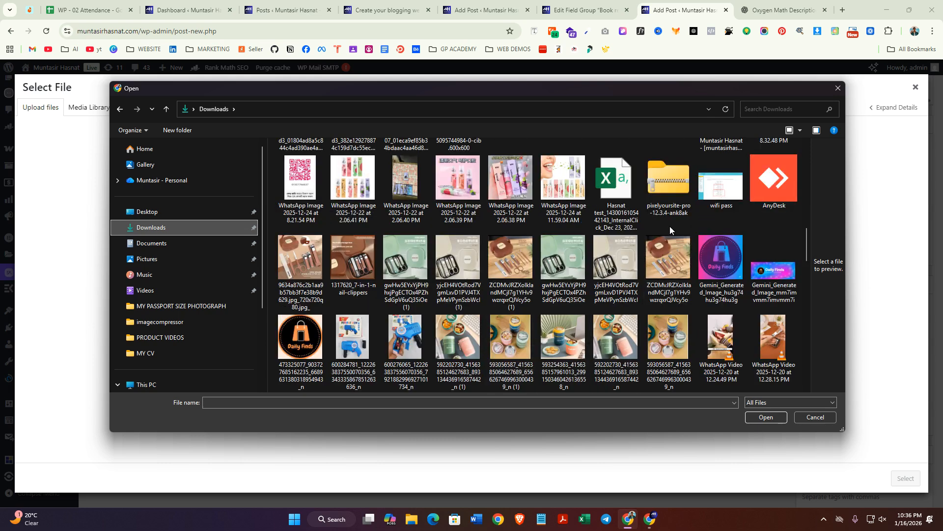
scroll(397, 308, "down", 3)
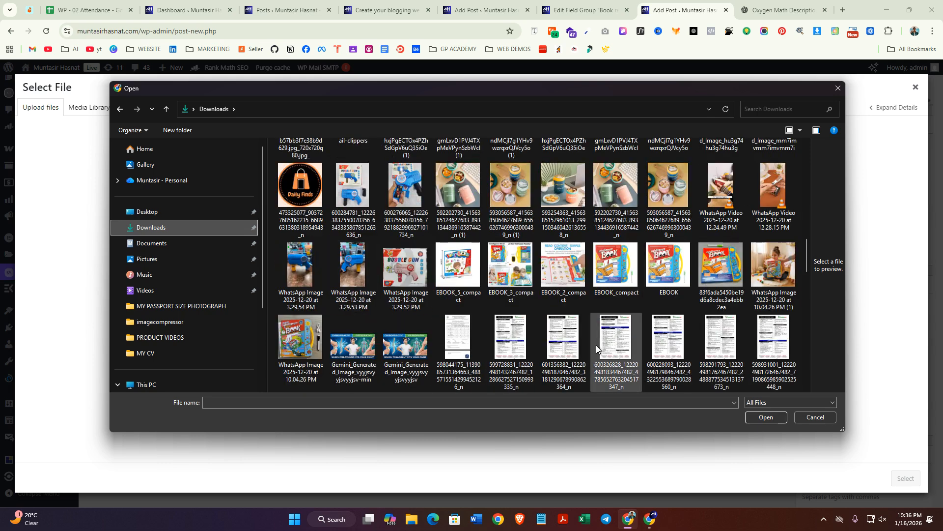
scroll(456, 366, "down", 3)
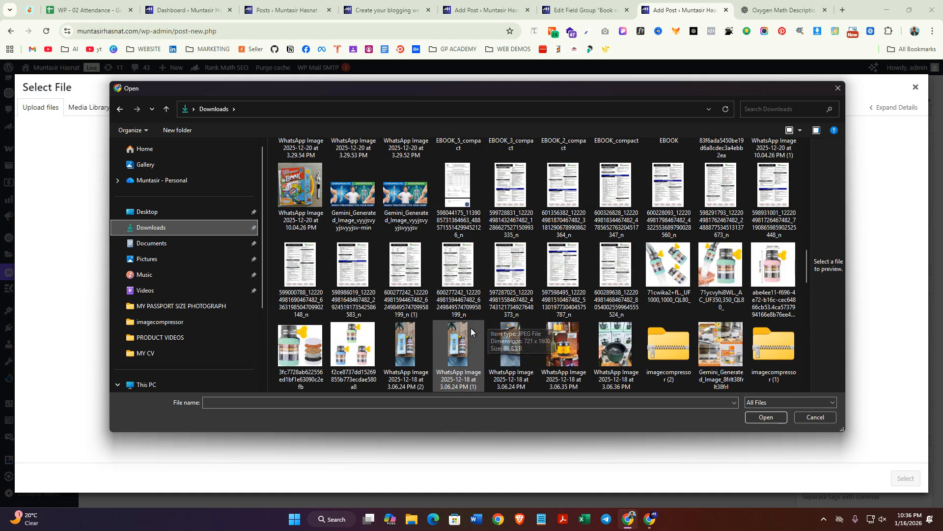
scroll(441, 352, "down", 3)
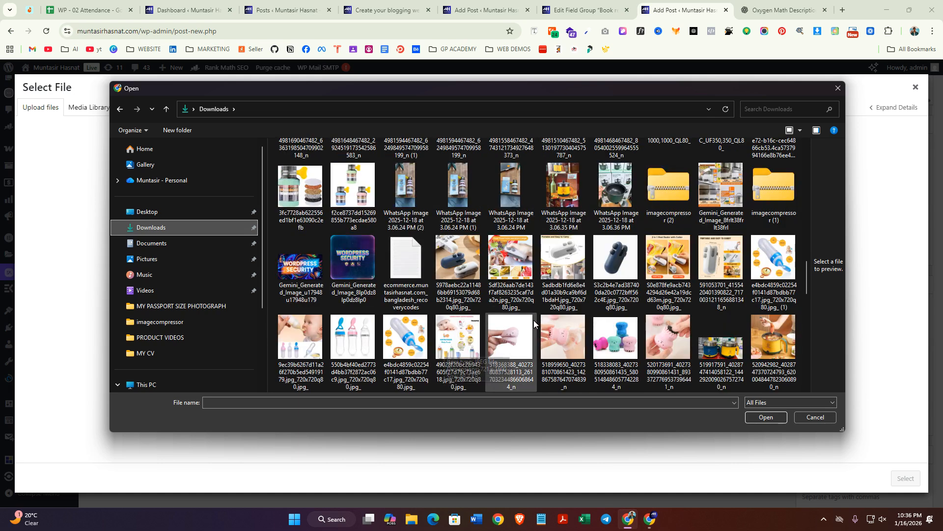
scroll(533, 320, "down", 10)
left_click(410, 195)
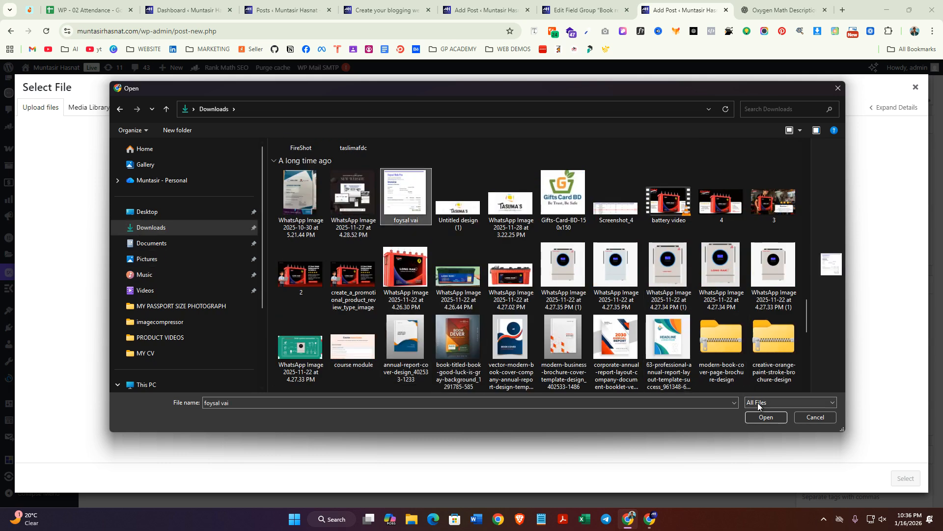
left_click(767, 419)
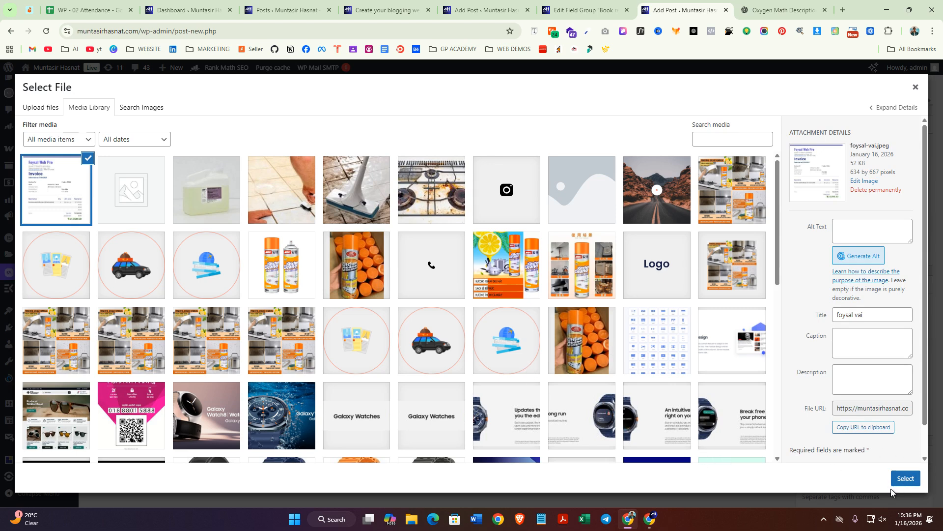
left_click(904, 480)
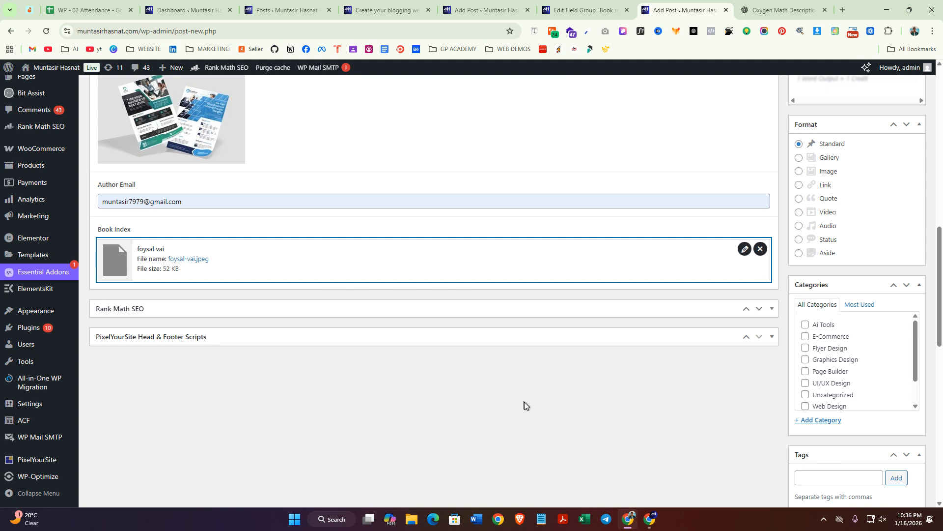
Step: Publish the new post without a title or featured image
scroll(853, 320, "down", 4)
scroll(834, 309, "down", 4)
scroll(836, 333, "down", 6)
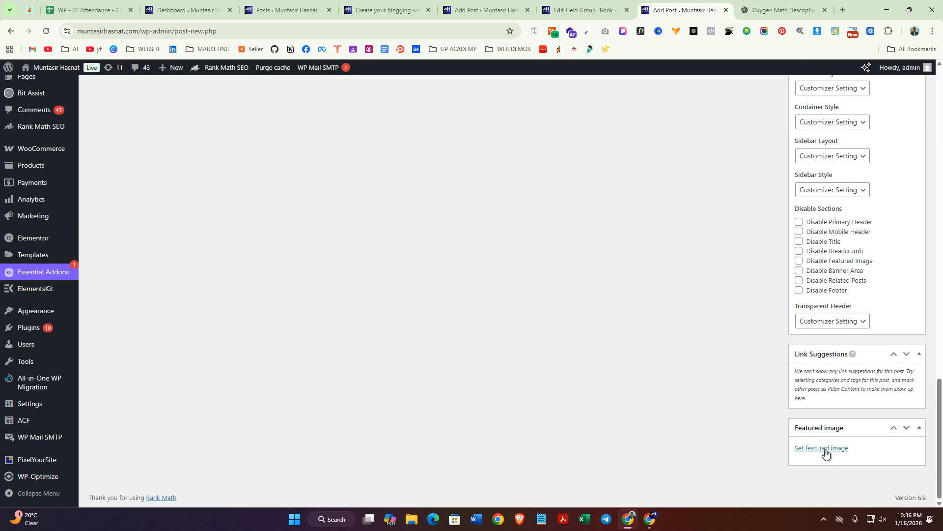
scroll(501, 367, "up", 15)
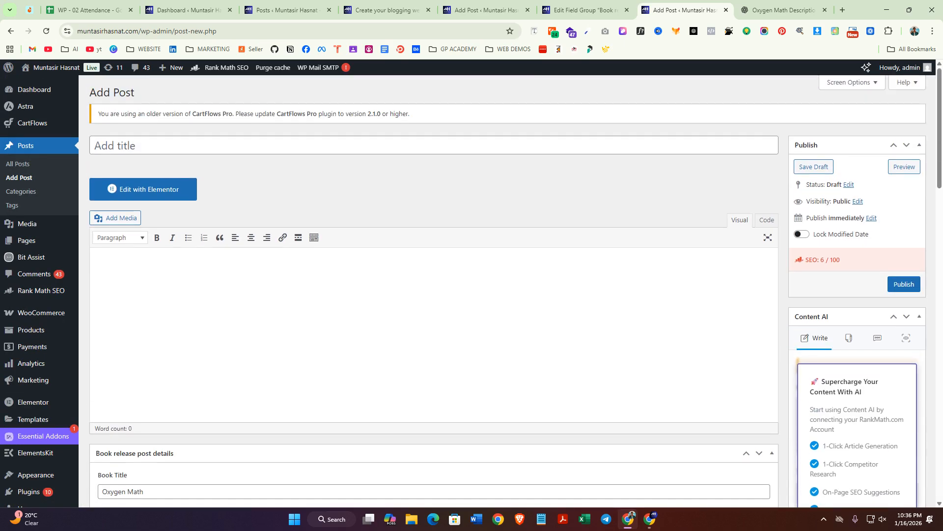
left_click(913, 288)
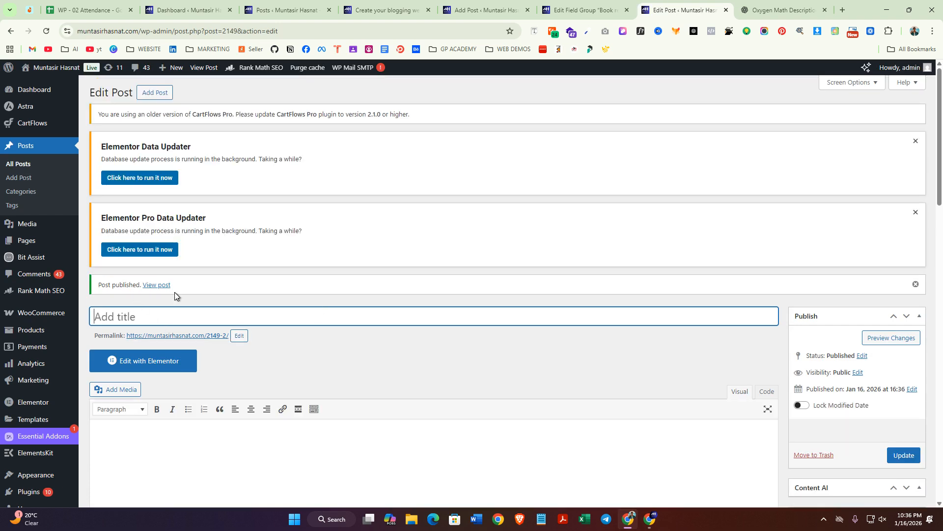
Step: View the published post in a separate browser tab
right_click(159, 287)
left_click(197, 297)
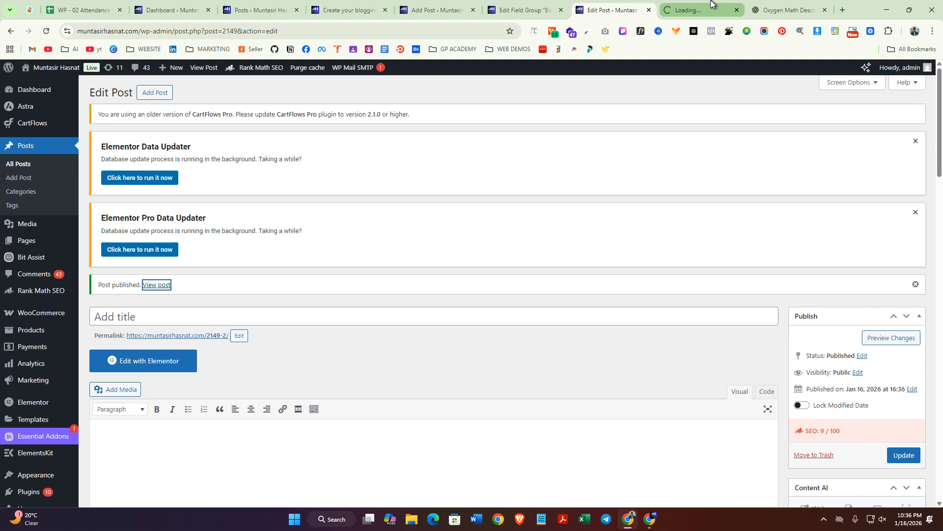
left_click(698, 10)
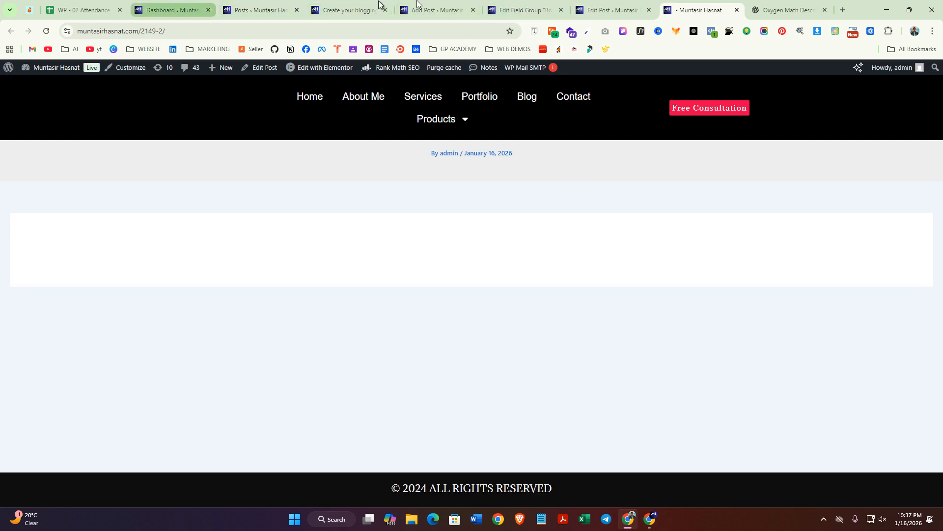
Step: From the Dashboard, open the All Posts list in a new browser tab and switch to it
left_click(199, 10)
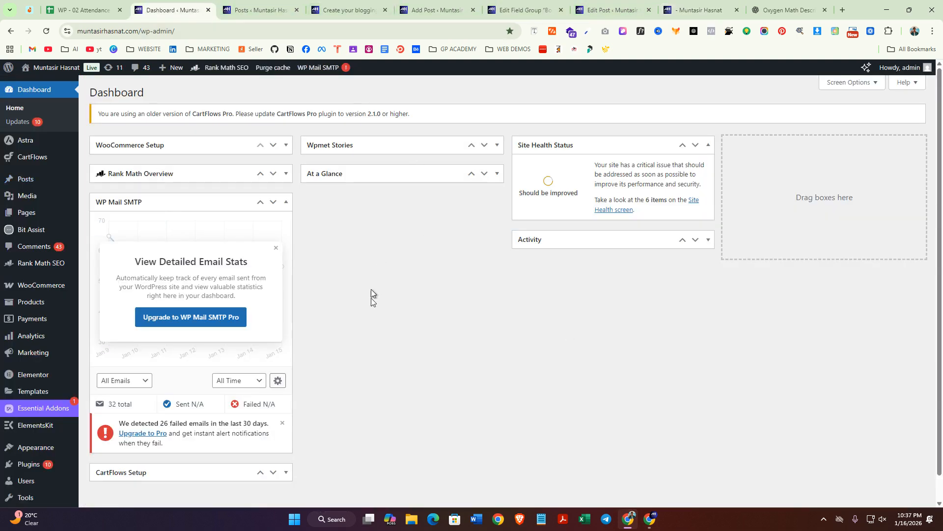
mouse_move(27, 180)
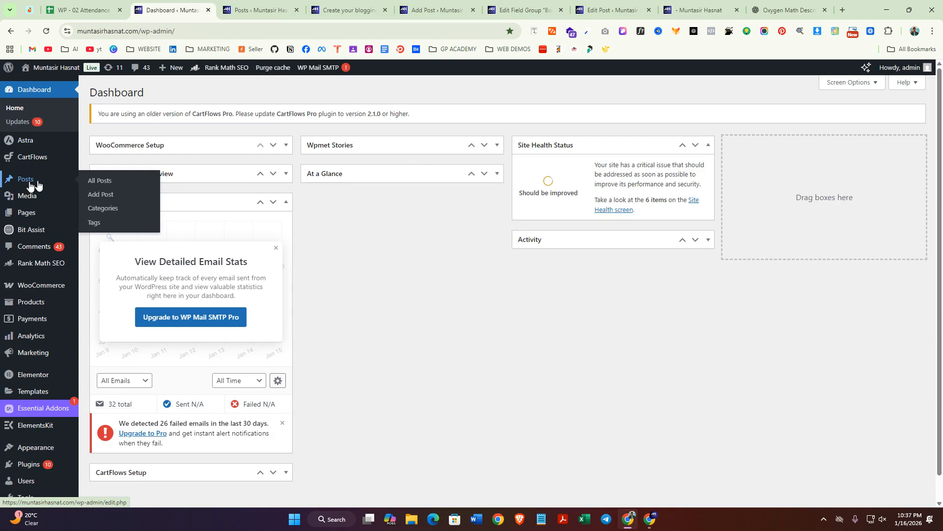
right_click(117, 182)
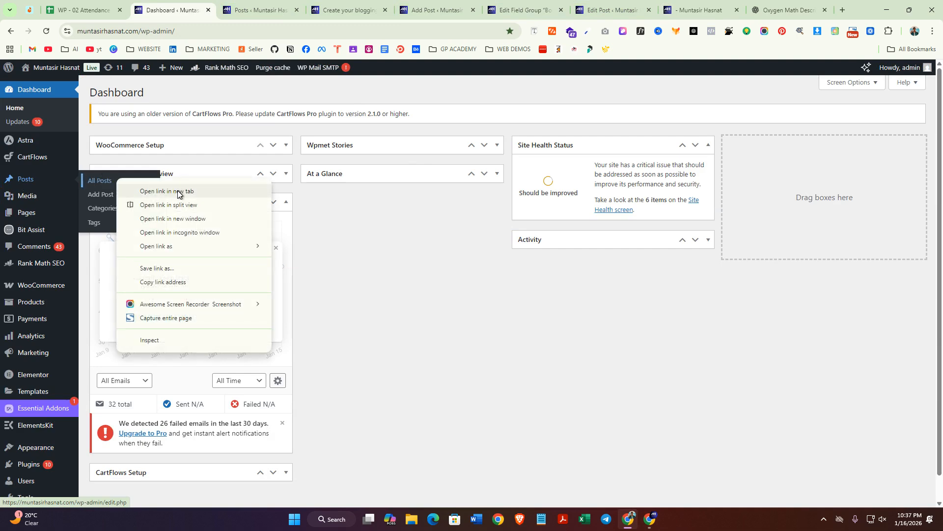
left_click(178, 191)
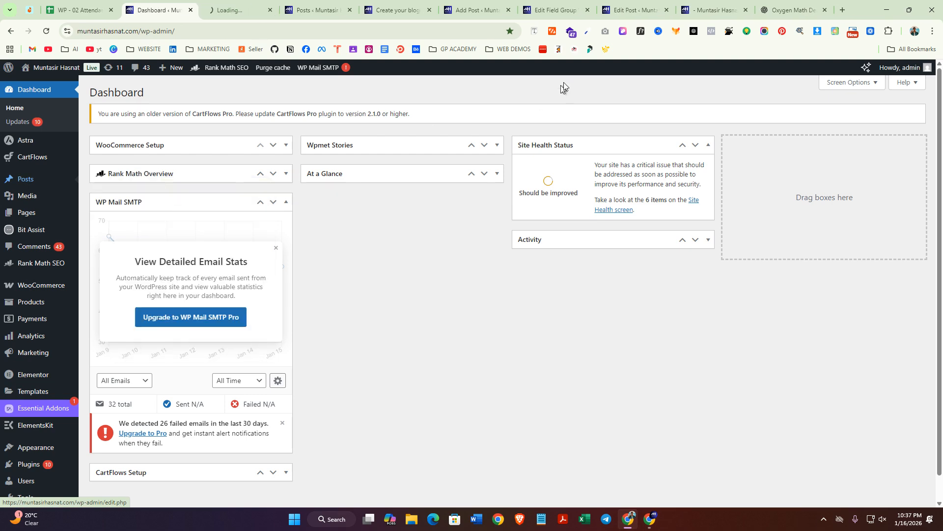
left_click(216, 9)
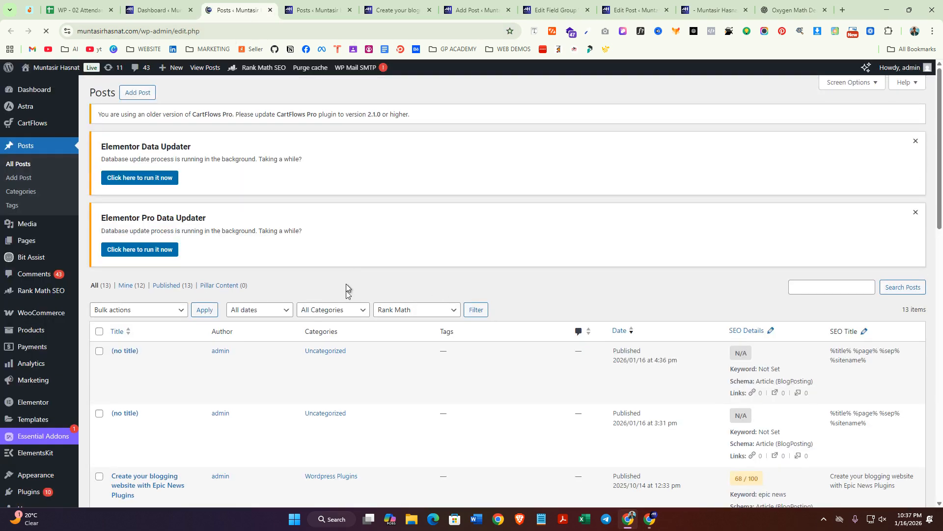
Step: View the newest untitled post from the posts list in a new browser tab
scroll(257, 322, "down", 2)
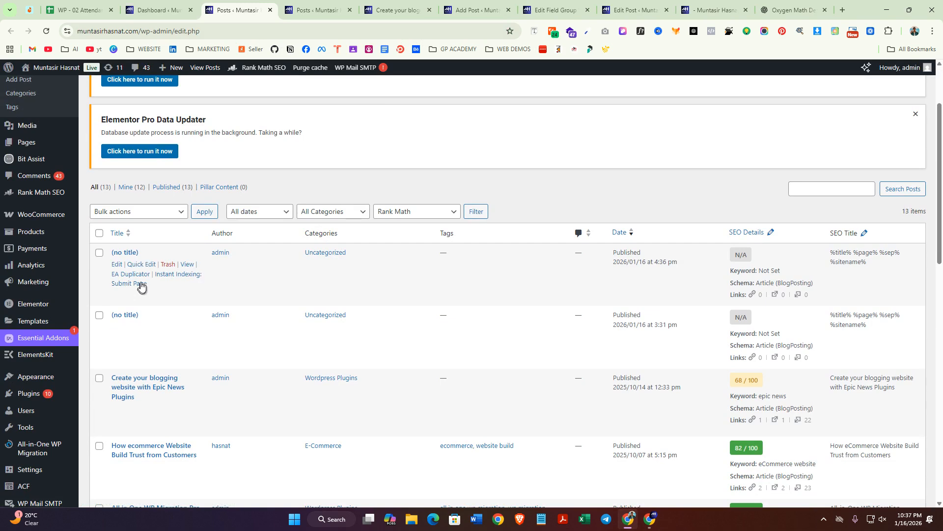
right_click(191, 267)
left_click(229, 275)
left_click(289, 5)
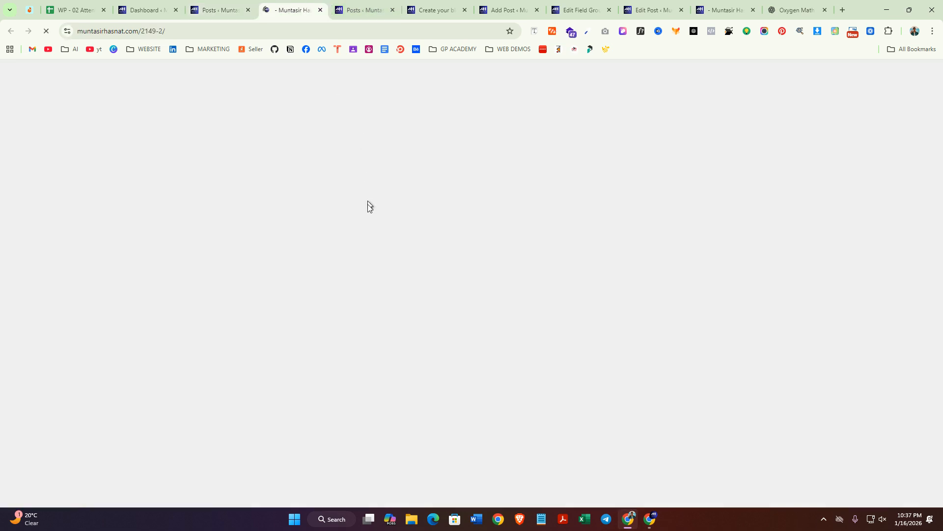
Step: Close the older browser tabs, from the earlier Posts tab through to ChatGPT, keeping the new posts list and post view
left_click(340, 4)
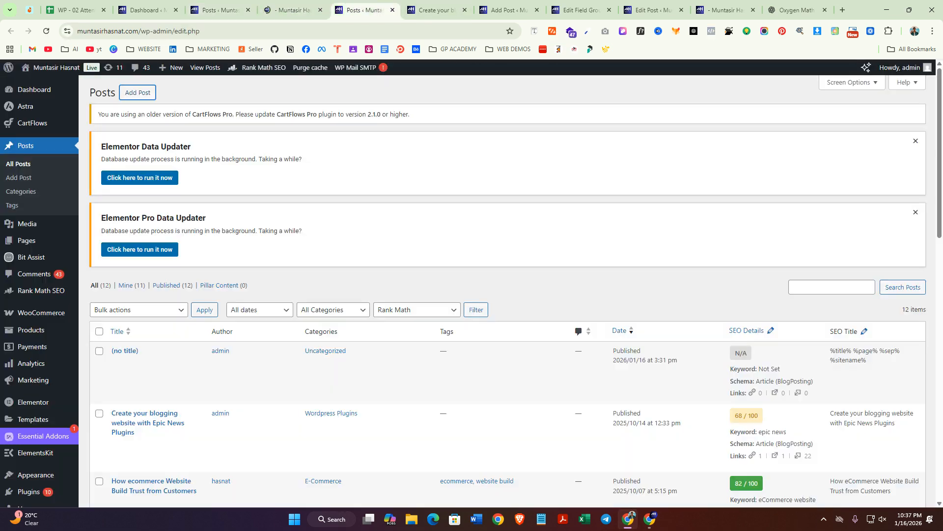
left_click(393, 10)
left_click(394, 11)
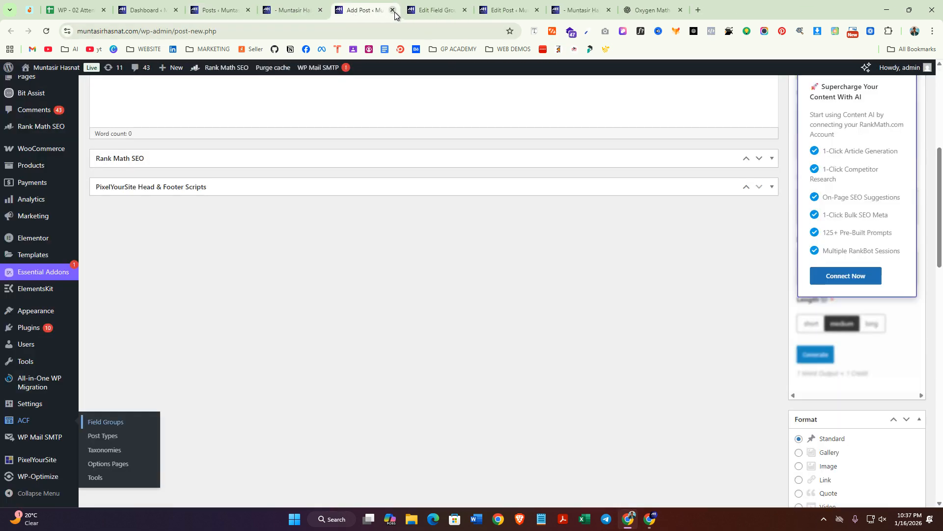
left_click(394, 11)
left_click(394, 11)
left_click(394, 12)
left_click(394, 12)
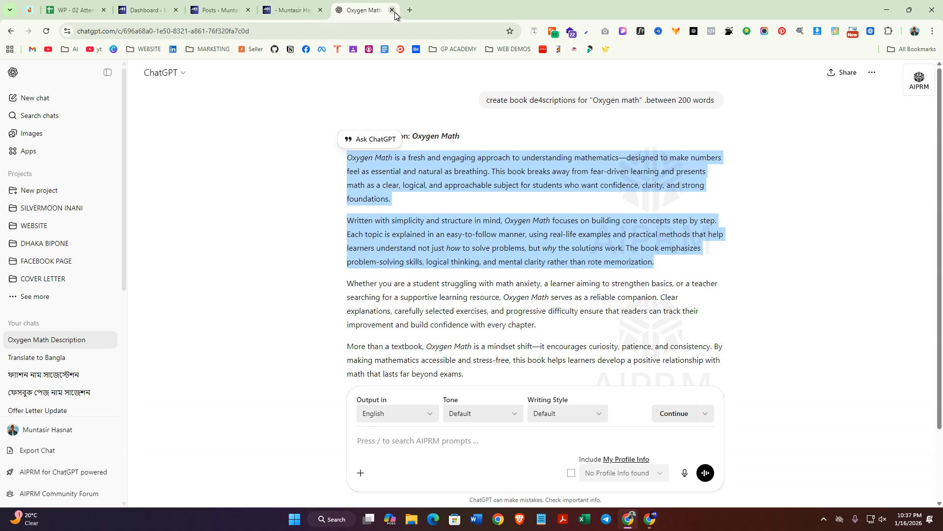
left_click(394, 12)
Step: Dismiss both Elementor data updater notices in the posts list and close the browser tab showing the published post
left_click(277, 9)
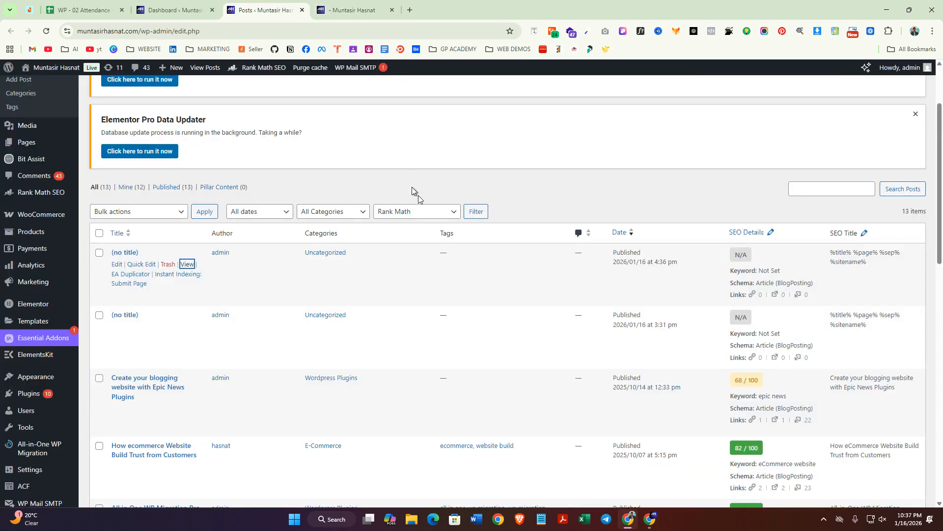
scroll(522, 368, "down", 8)
scroll(530, 236, "up", 8)
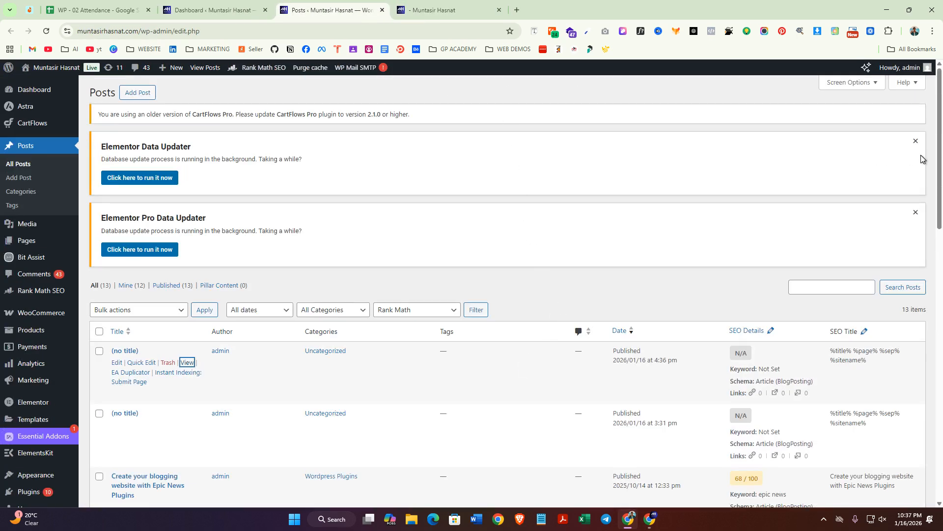
left_click(916, 141)
left_click(916, 141)
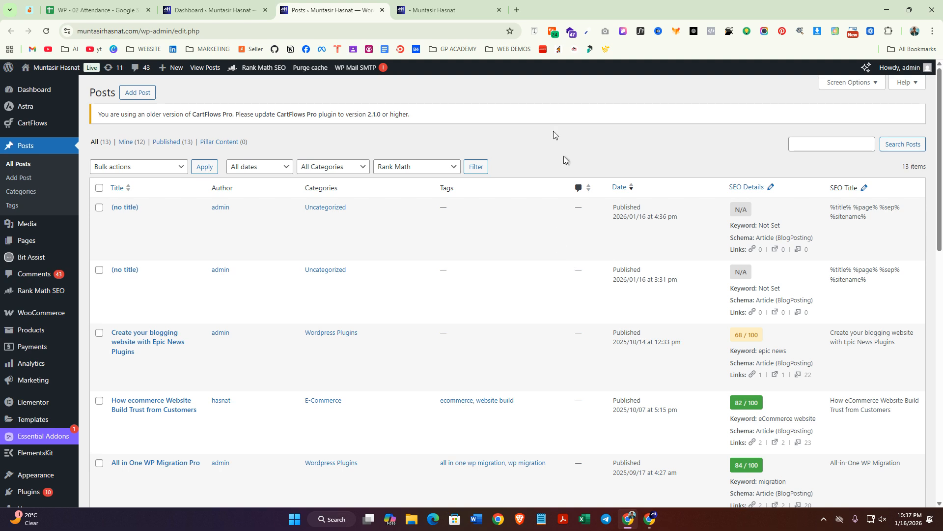
left_click(499, 10)
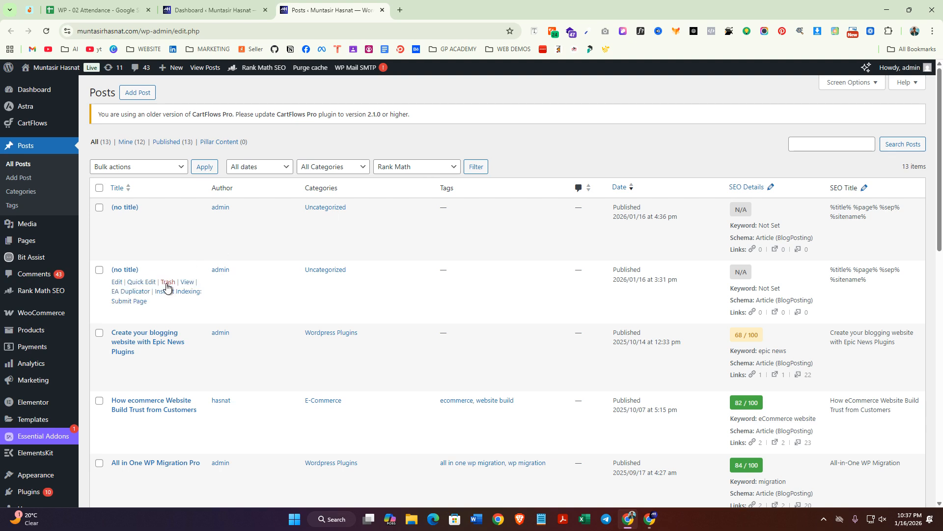
Step: Open the Elementor new template page in a new browser tab and switch to it
scroll(40, 373, "down", 1)
mouse_move(40, 373)
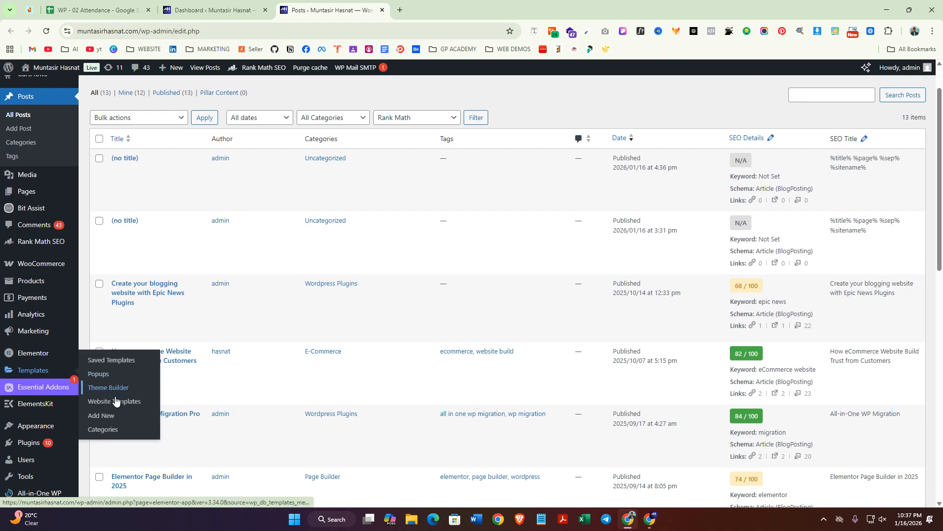
right_click(103, 416)
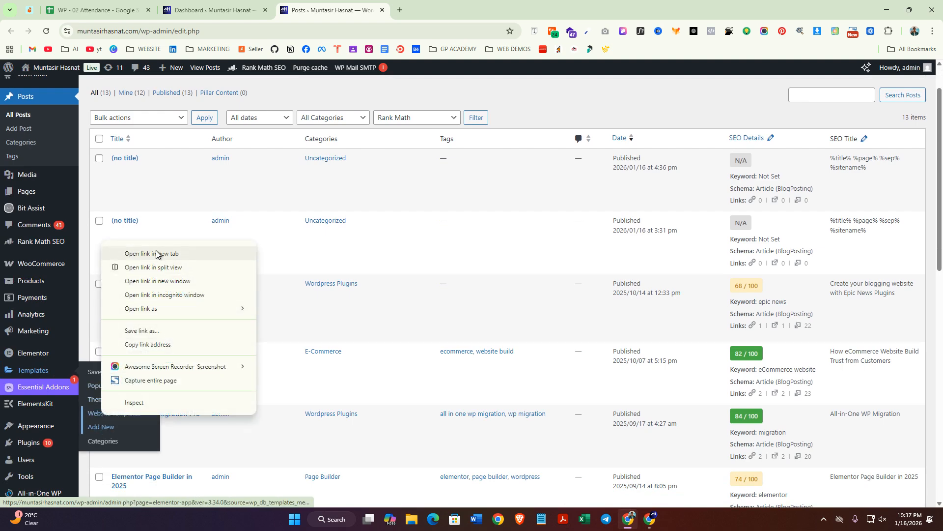
right_click(93, 428)
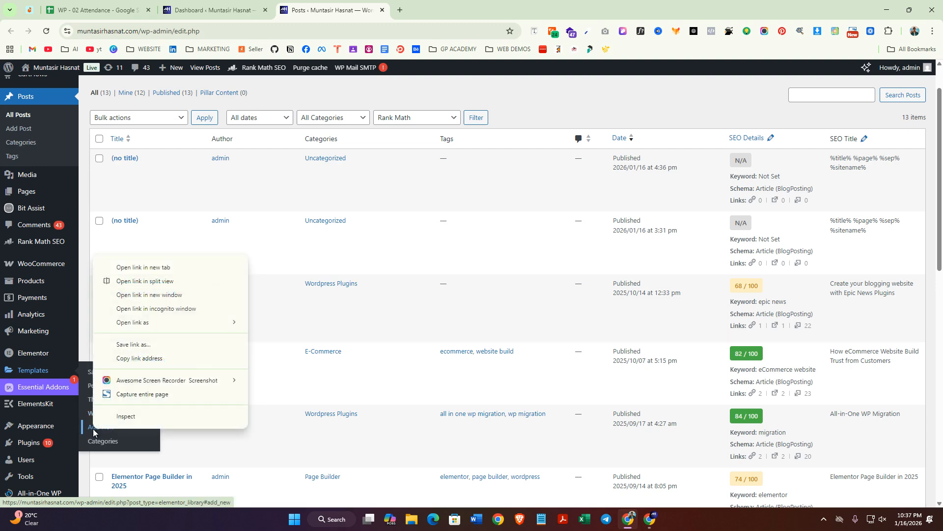
left_click(143, 267)
left_click(464, 15)
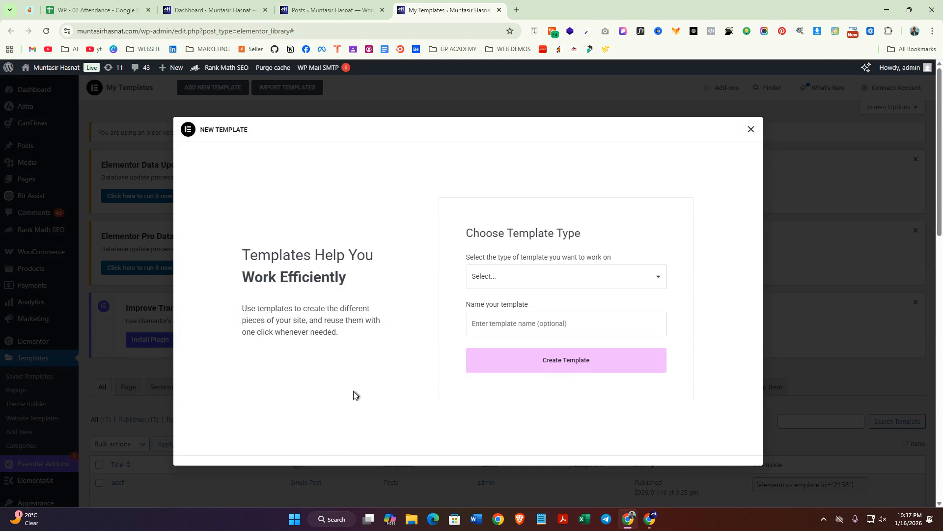
Step: Create a Single Post template named "ACF Batch 02"
left_click(561, 277)
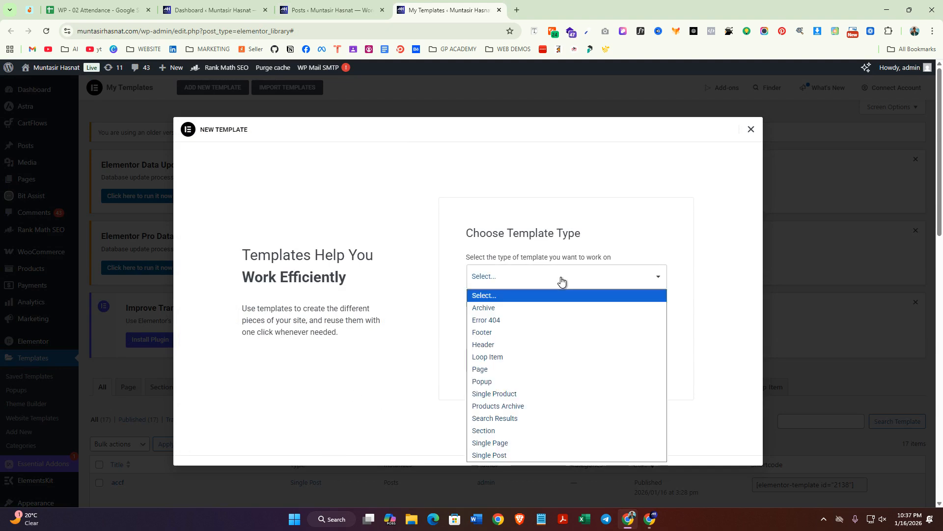
left_click(532, 451)
scroll(561, 346, "down", 5)
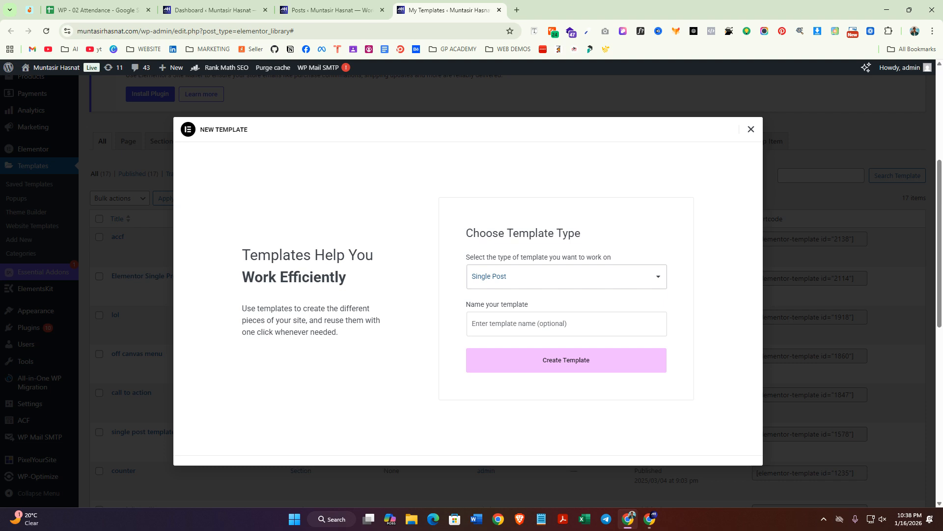
left_click(546, 324)
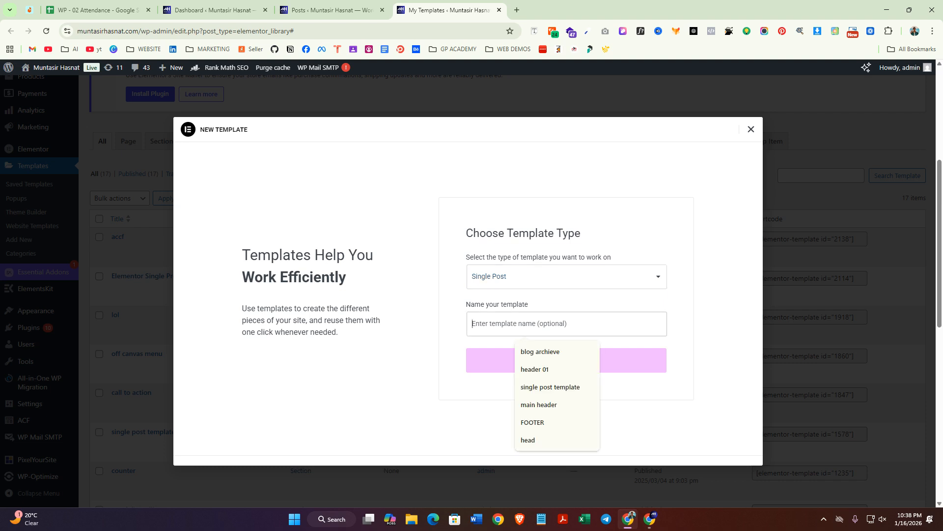
type("ACF")
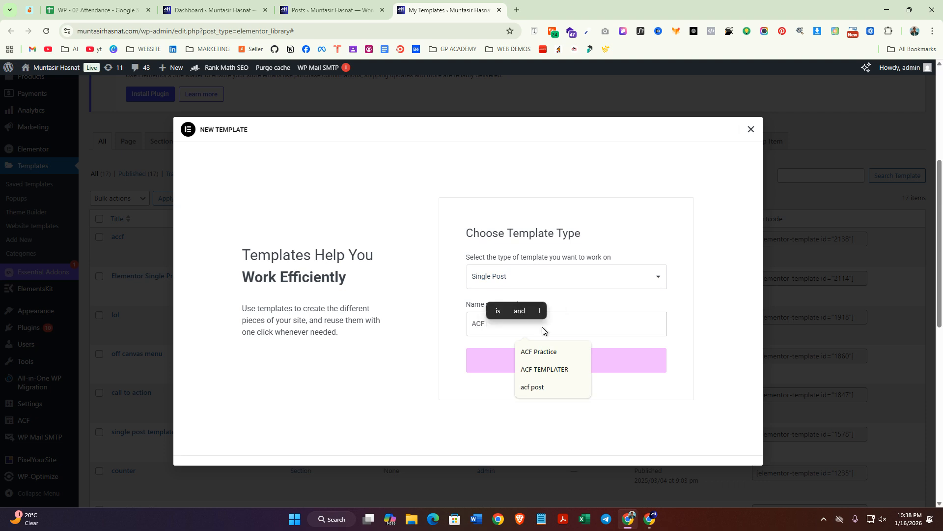
type(" B")
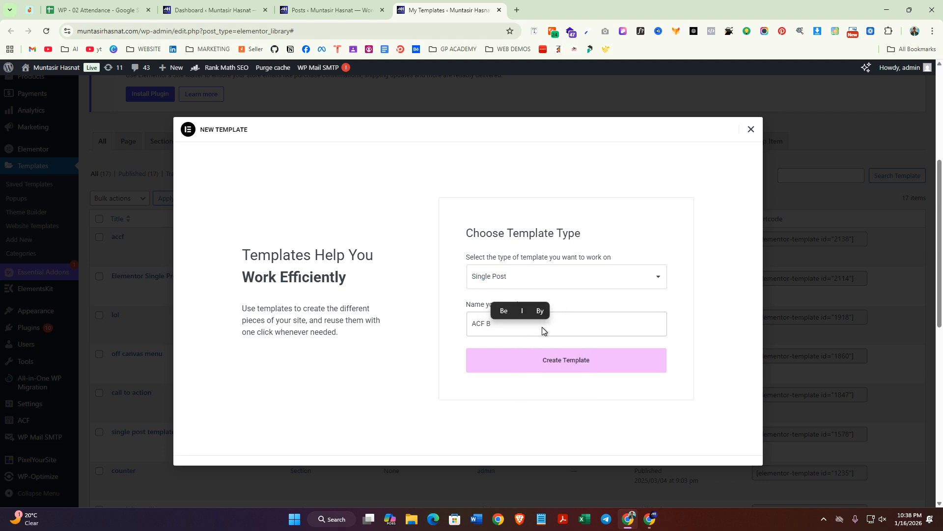
type("at")
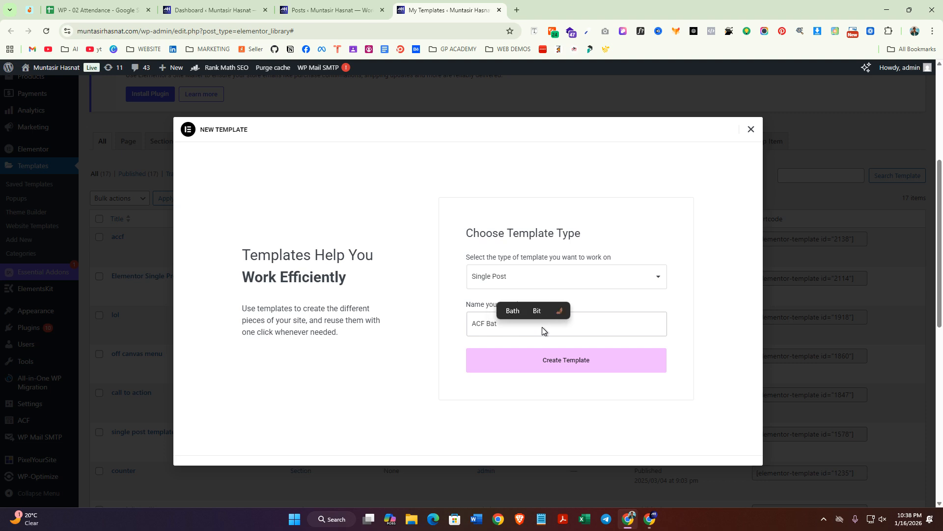
type("ch )@")
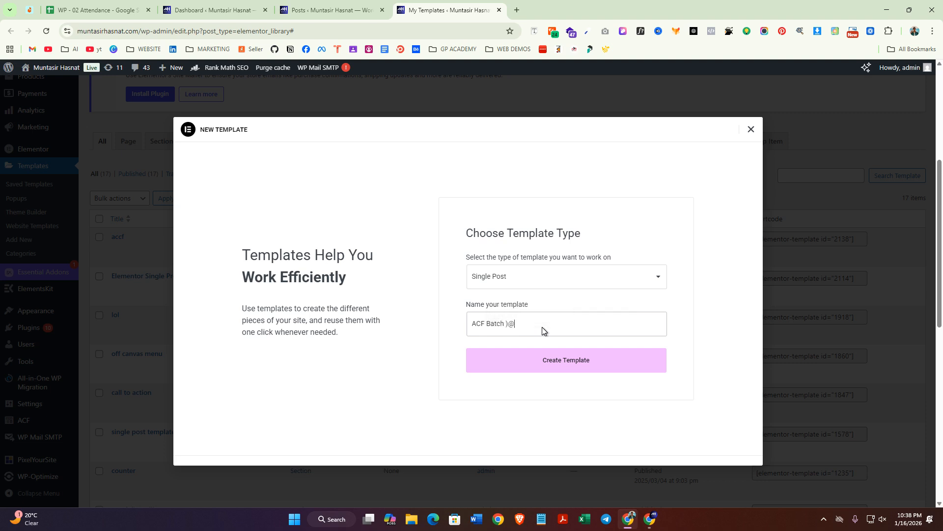
key("BackSpace")
type("02")
left_click(570, 357)
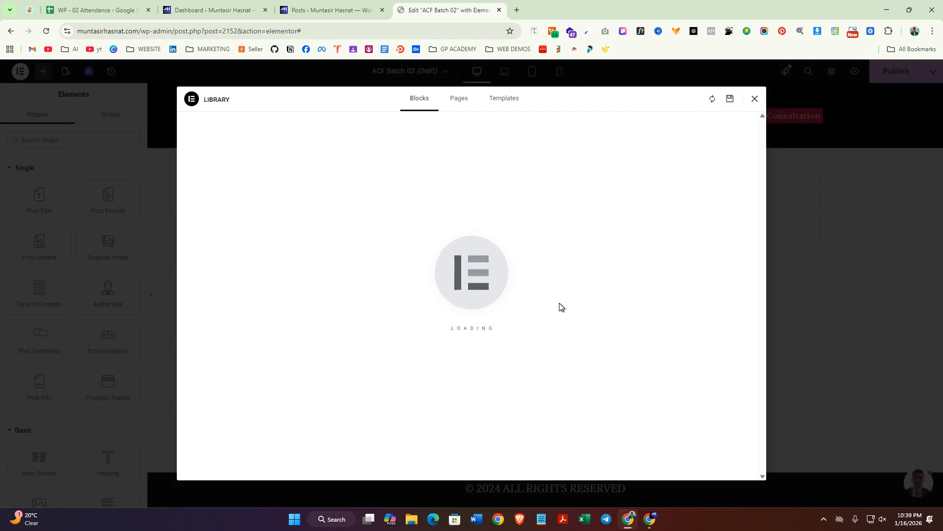
Step: Look through the Single Post blocks in the template library and close the library without inserting one
scroll(519, 253, "down", 3)
scroll(520, 261, "up", 4)
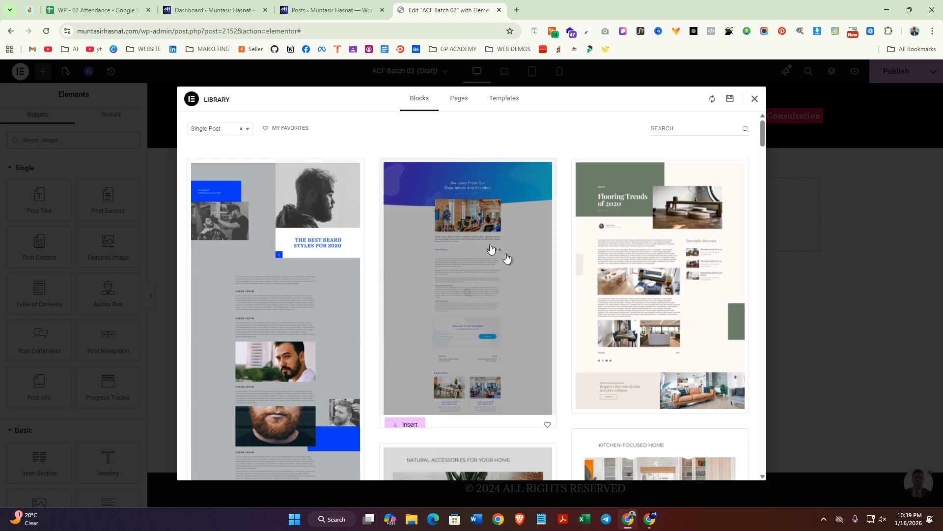
scroll(570, 288, "down", 5)
scroll(448, 309, "down", 5)
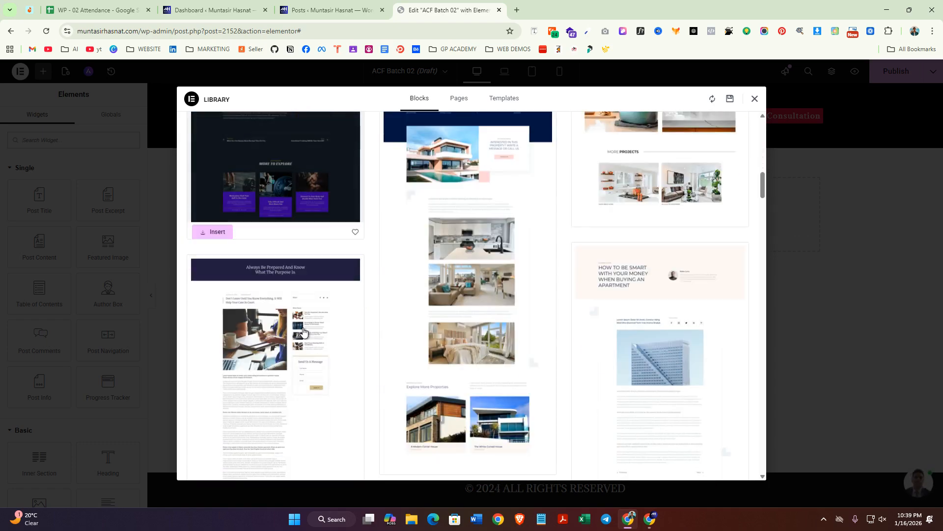
scroll(267, 364, "up", 5)
scroll(270, 312, "up", 5)
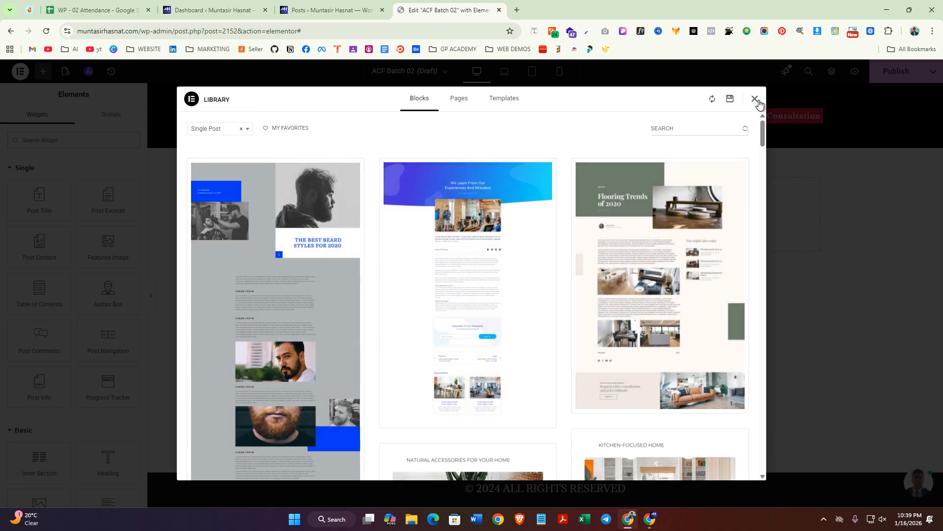
left_click(757, 101)
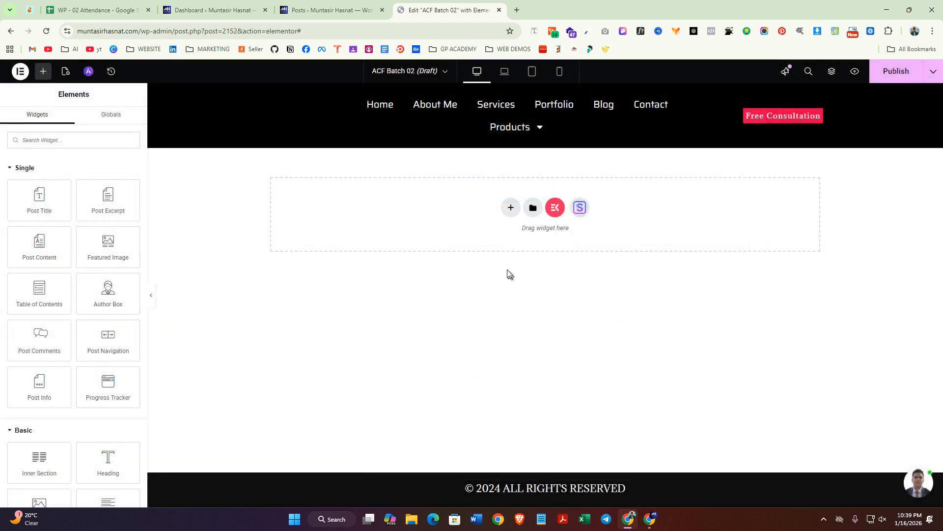
Step: Add a single-column section to the blank template and set only its top margin to 100 px
left_click(511, 214)
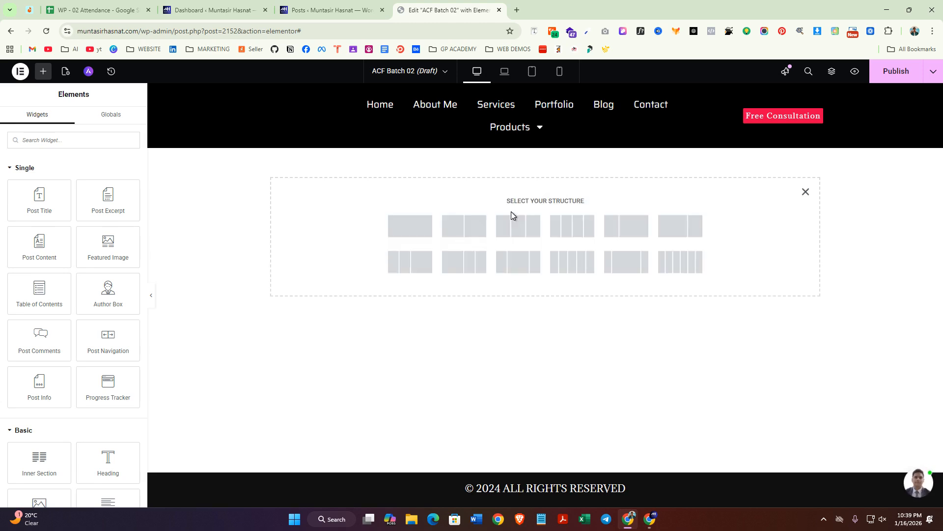
left_click(410, 233)
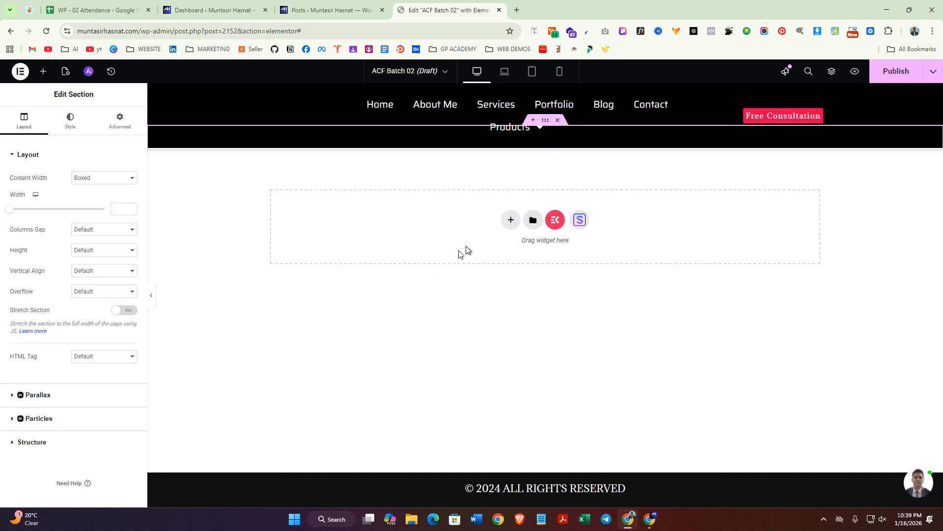
left_click(120, 121)
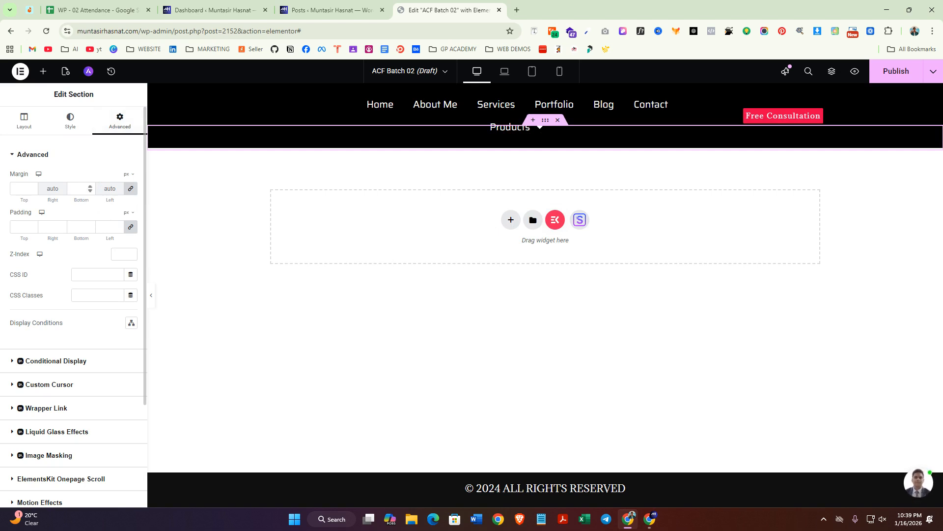
left_click(131, 189)
left_click(22, 190)
type("100")
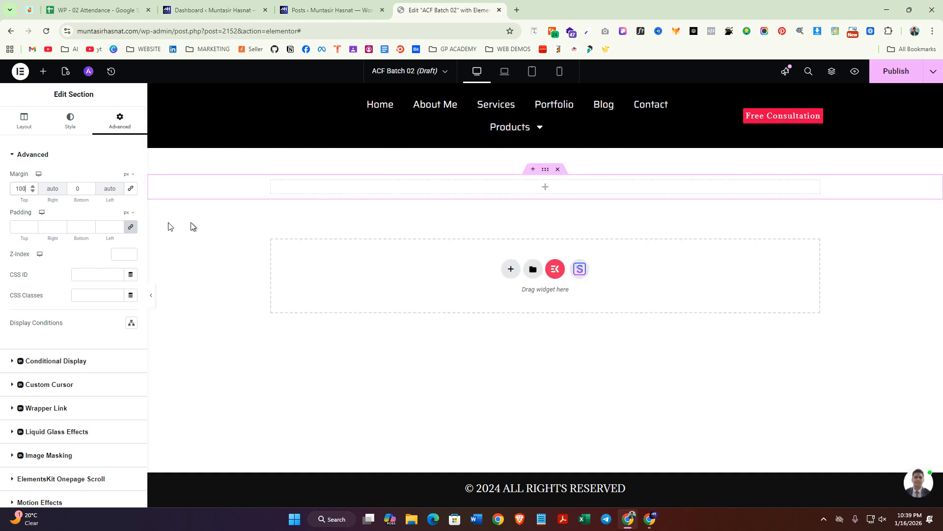
left_click(69, 156)
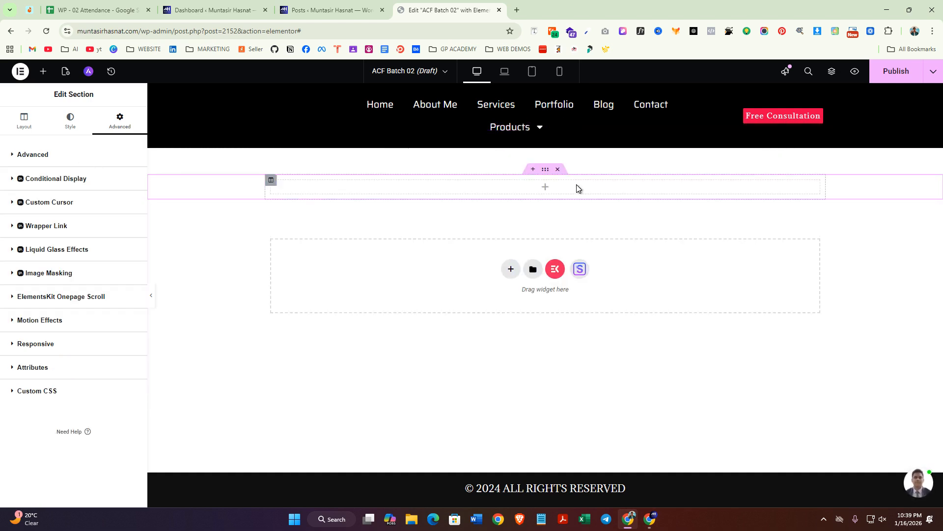
Step: Find the Heading widget and place it in the empty column of the new section
left_click(543, 190)
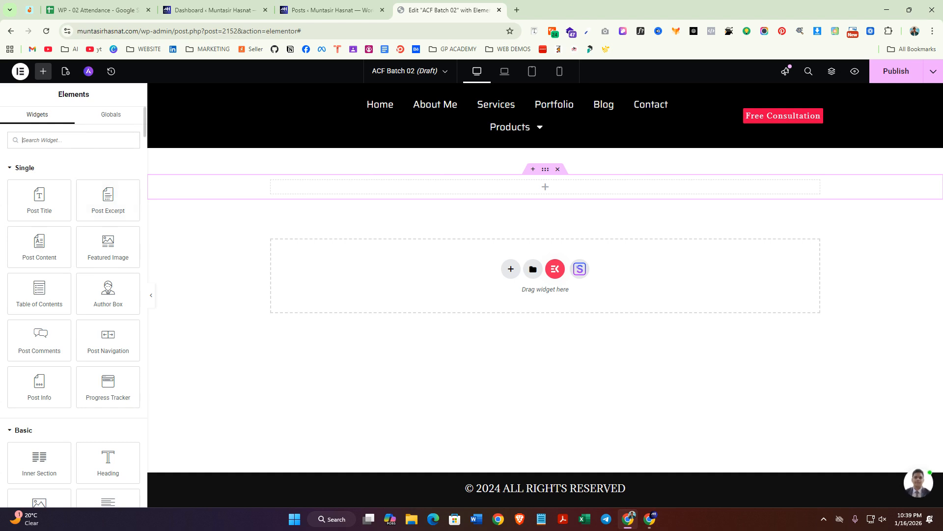
type("heading")
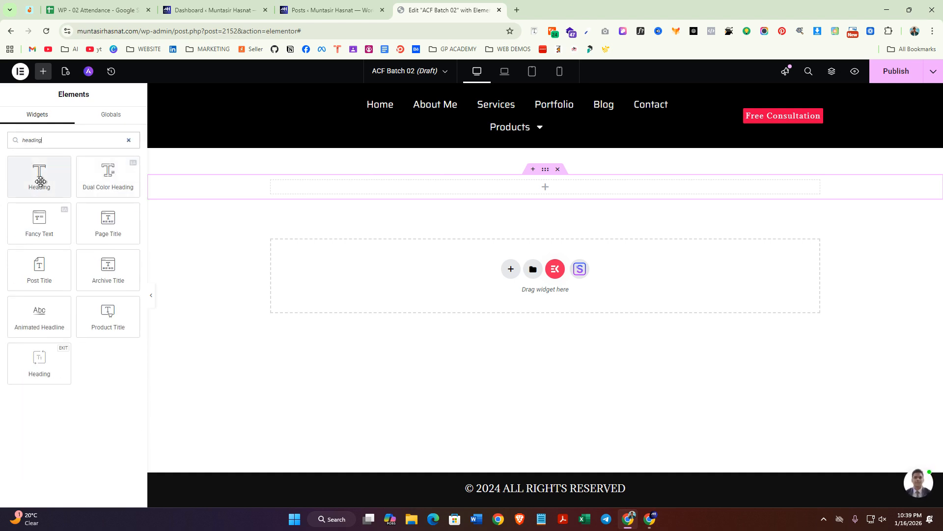
left_click_drag(39, 177, 538, 190)
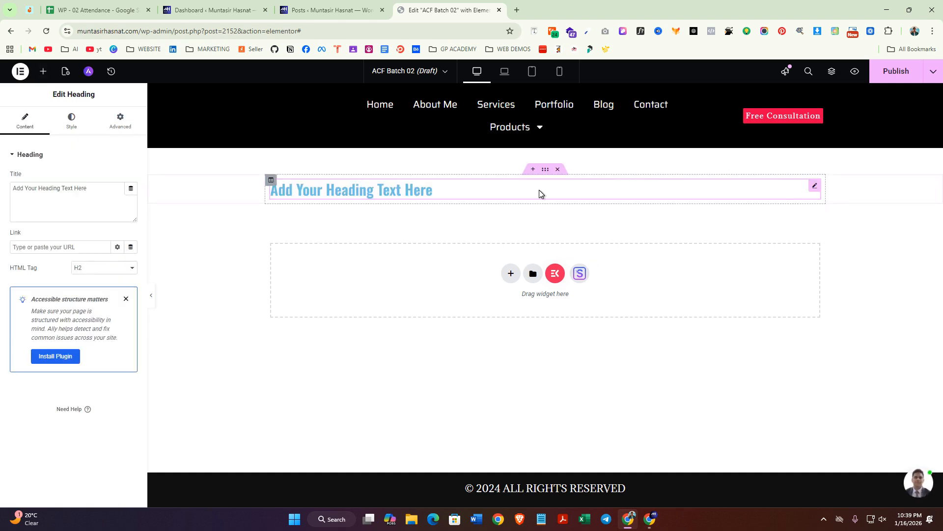
left_click(465, 190)
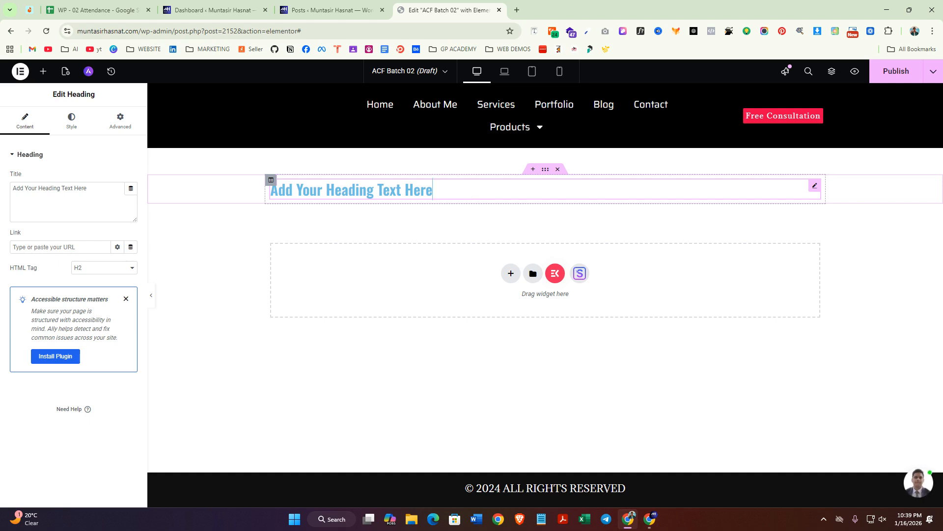
Step: Link the heading's title to the dynamic ACF Field with the Book Title key
left_click(129, 188)
scroll(78, 275, "down", 10)
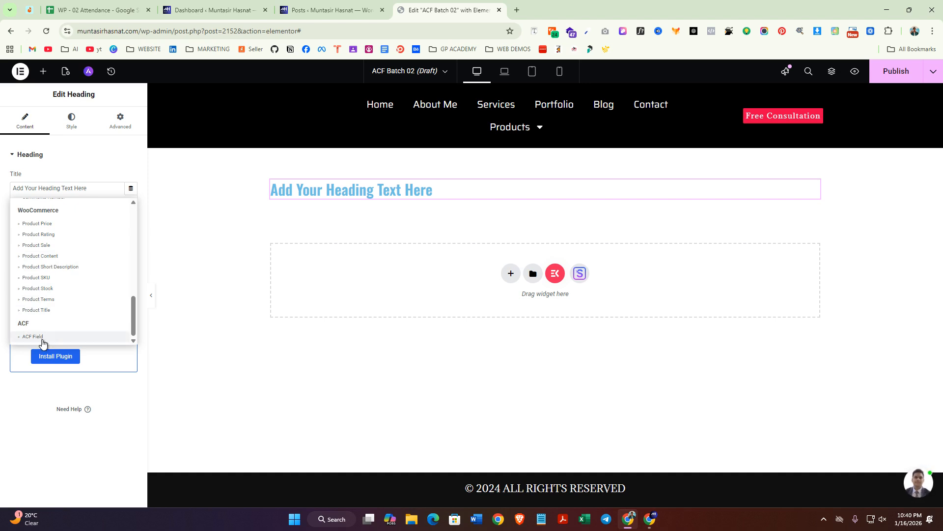
left_click(33, 336)
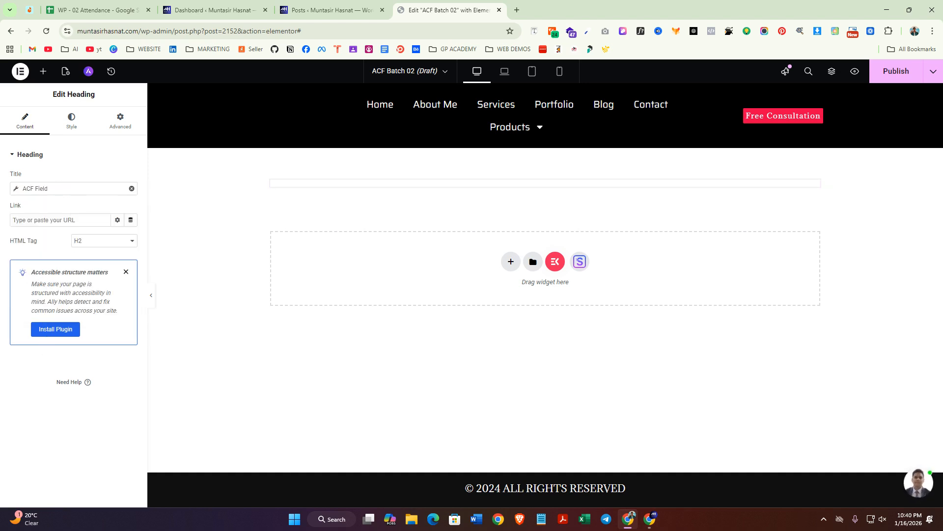
left_click(58, 190)
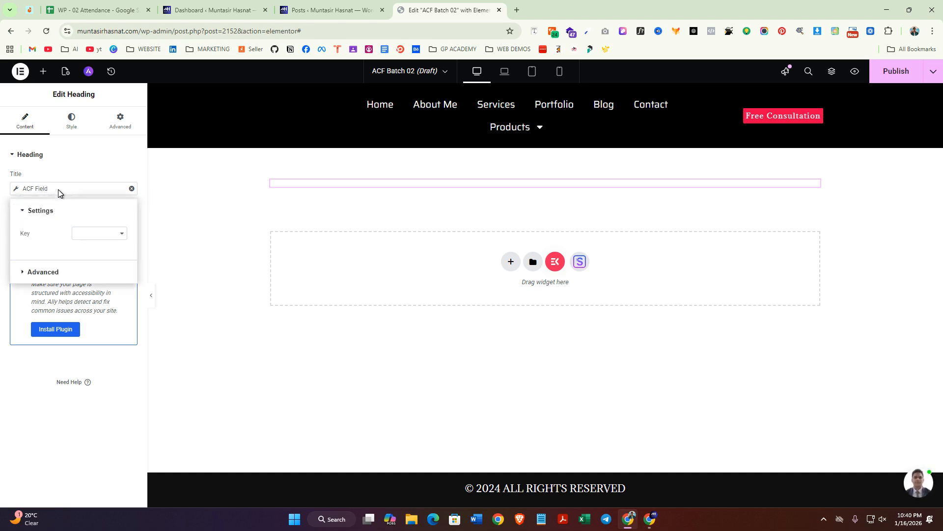
left_click(91, 238)
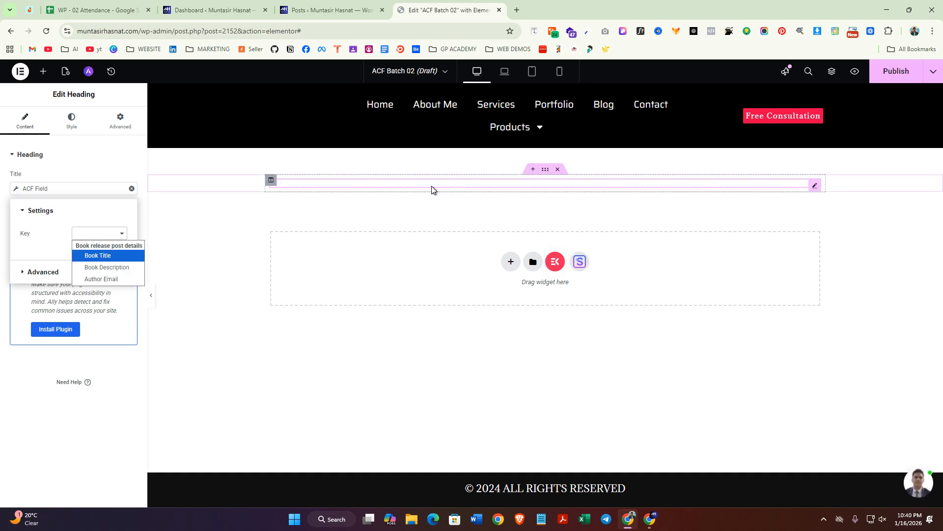
left_click(99, 255)
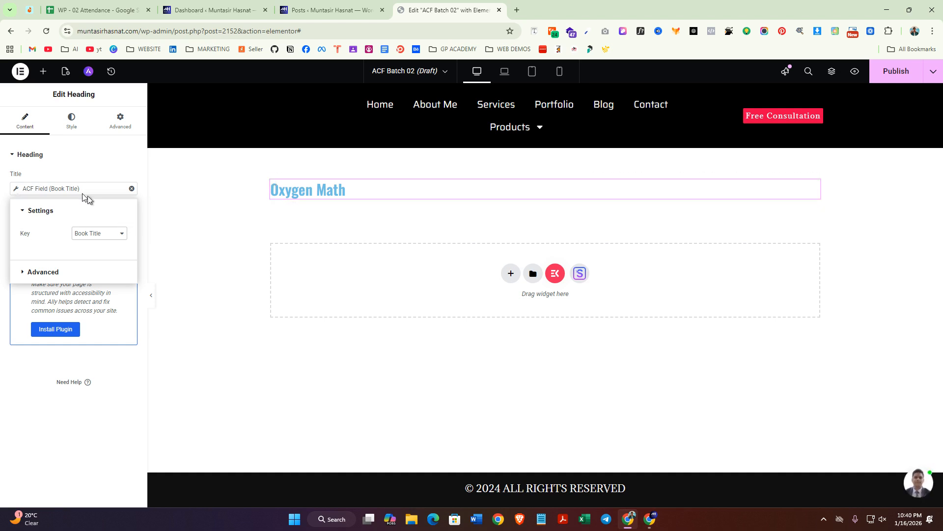
Step: Center the book title heading and set its text color to the orange global color
left_click(72, 119)
left_click(104, 178)
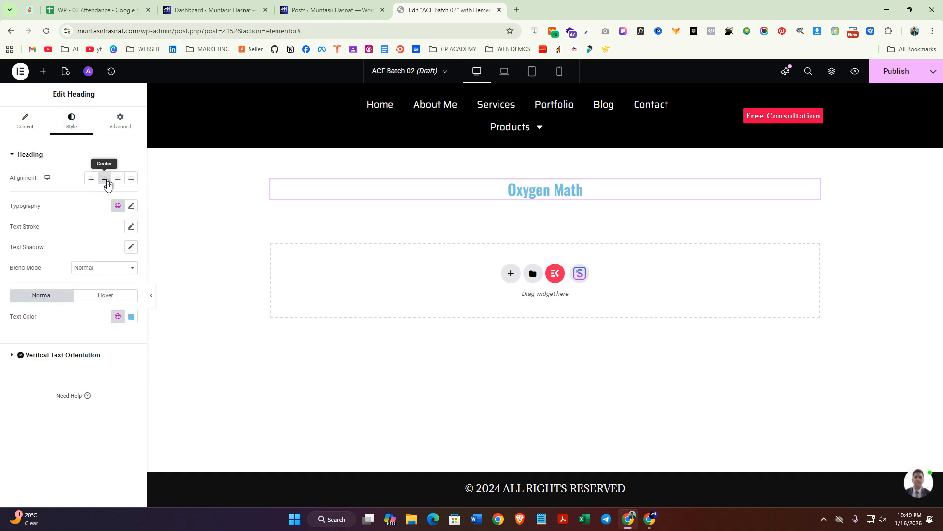
left_click(118, 316)
scroll(88, 273, "down", 5)
scroll(74, 221, "up", 5)
scroll(63, 227, "down", 6)
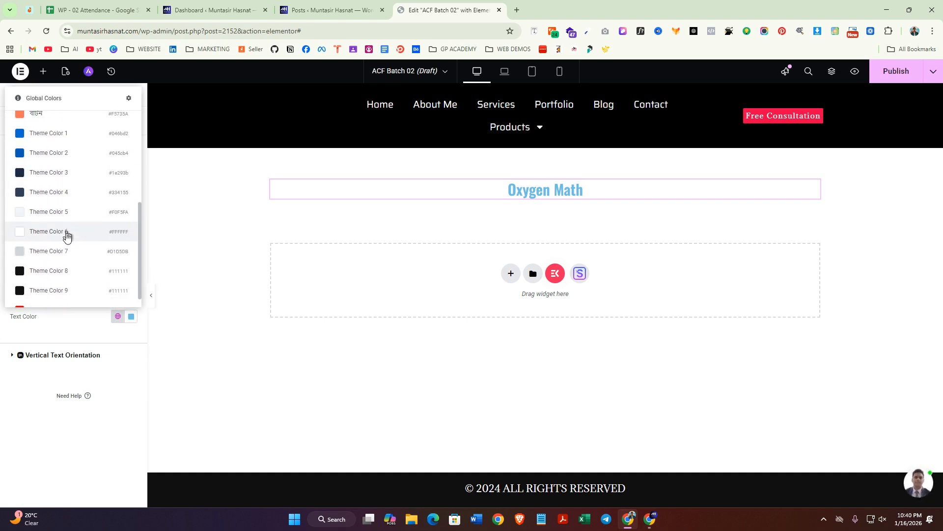
scroll(57, 221, "up", 3)
left_click(52, 191)
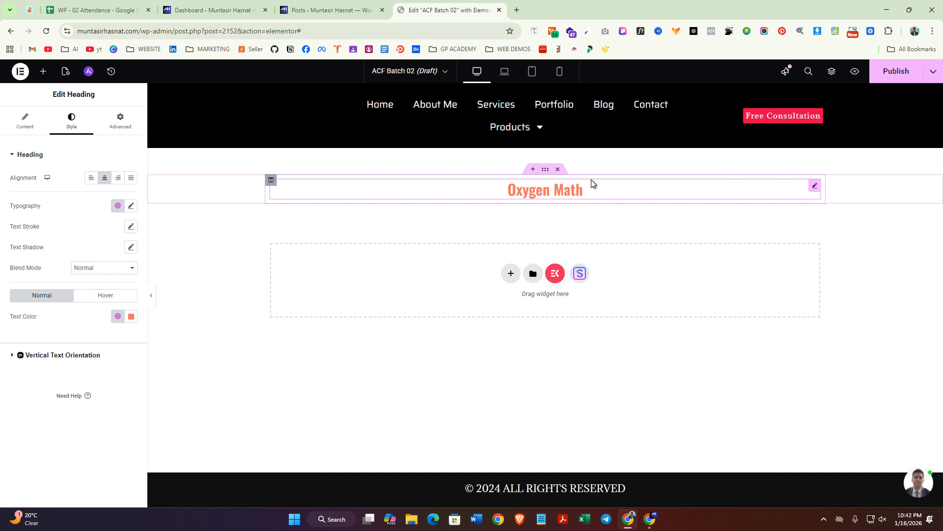
Step: Find the Heading widget and place it directly below the book title heading
left_click(43, 72)
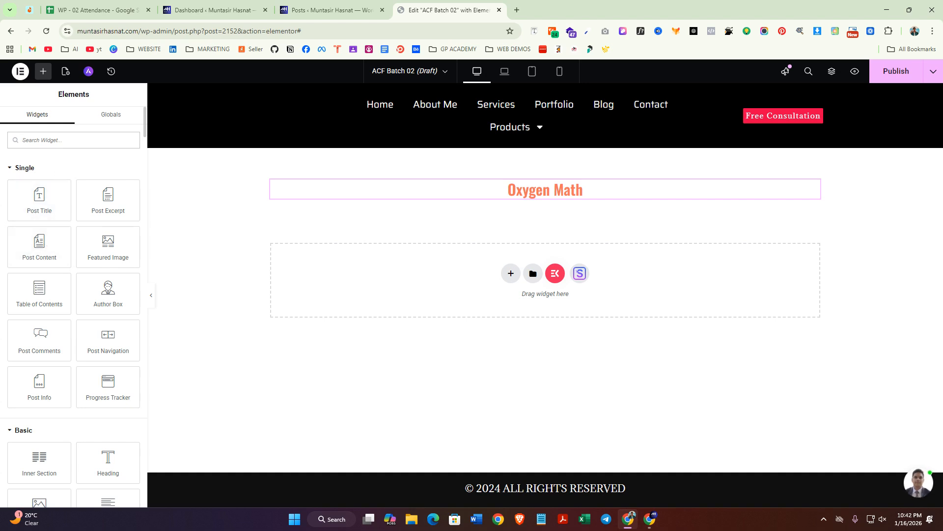
type("headi")
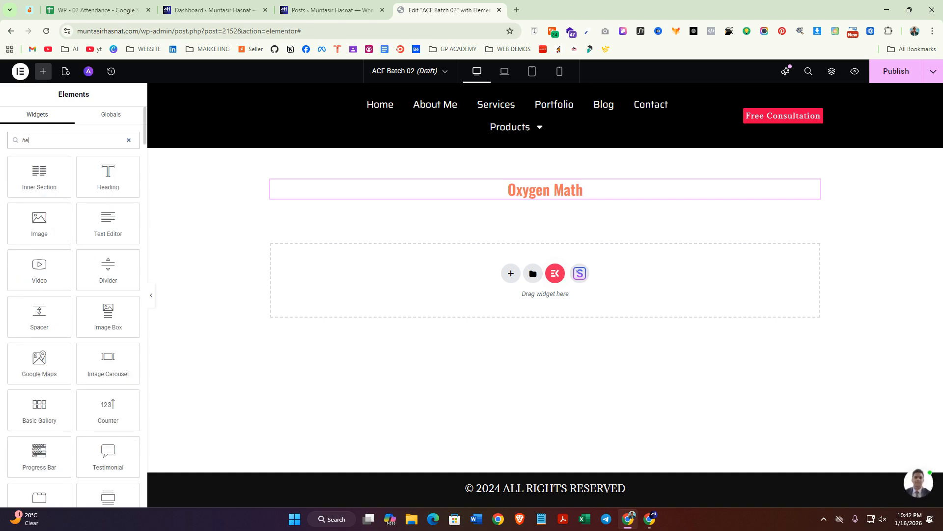
left_click_drag(39, 177, 559, 198)
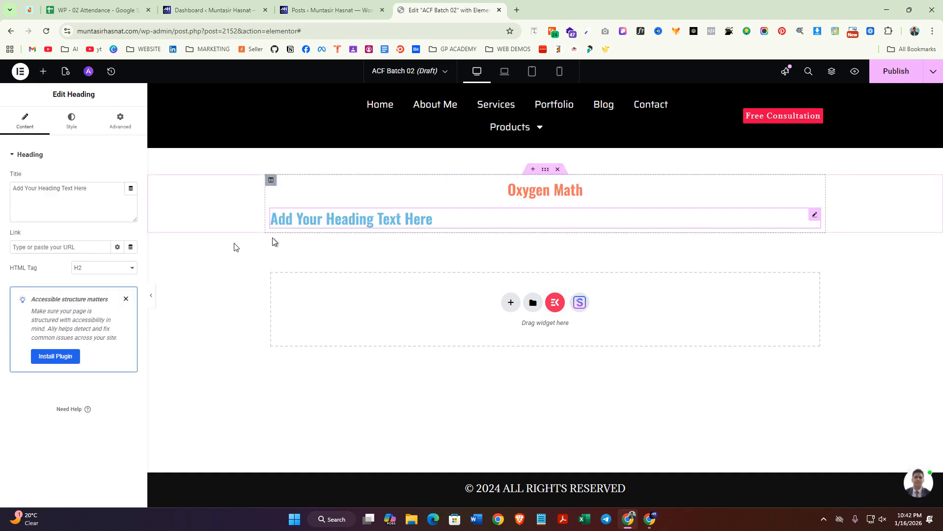
Step: Link the new heading's title to the dynamic ACF Field with the Book Description key
left_click(131, 190)
scroll(63, 333, "down", 5)
left_click(62, 335)
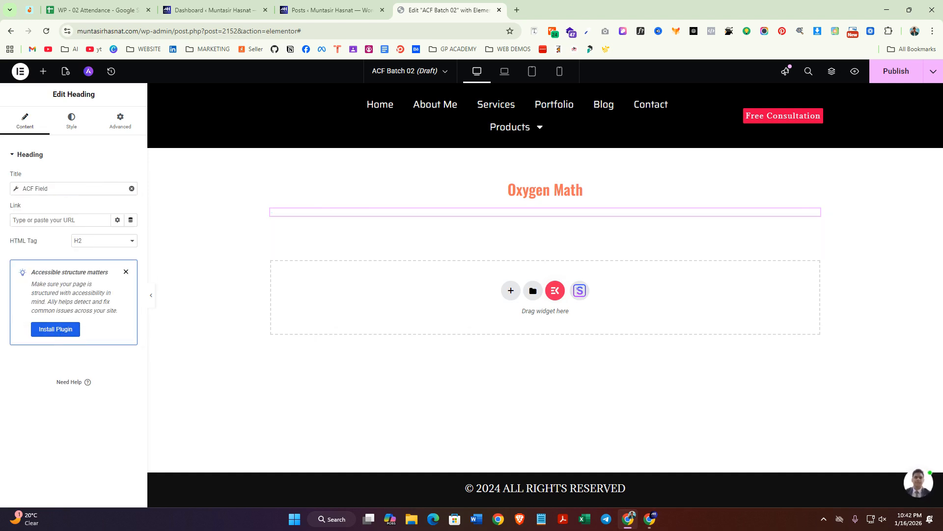
left_click(63, 190)
left_click(104, 235)
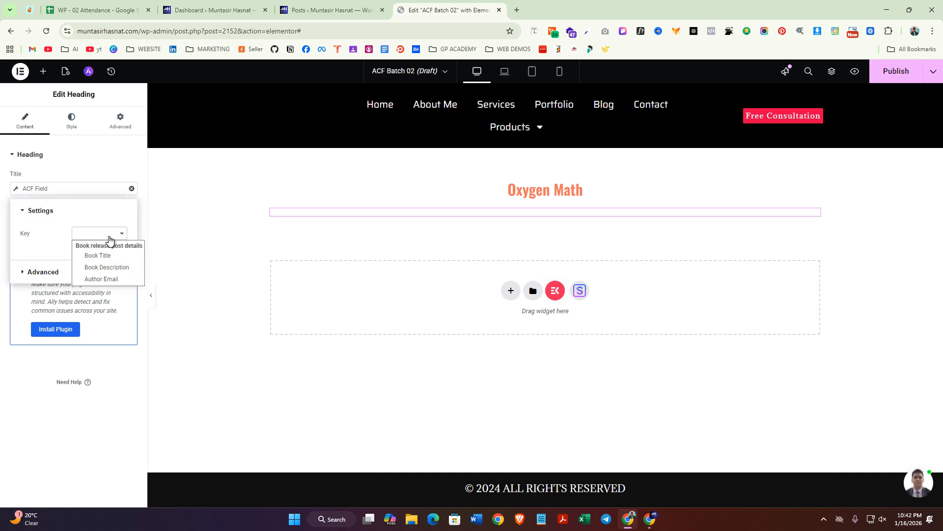
left_click(108, 268)
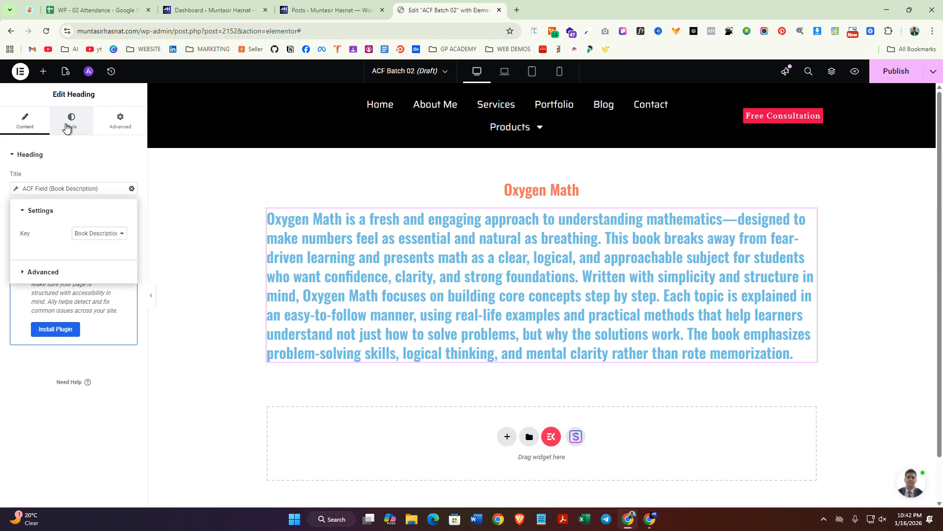
Step: Set the book description heading's alignment to Justified
left_click(70, 127)
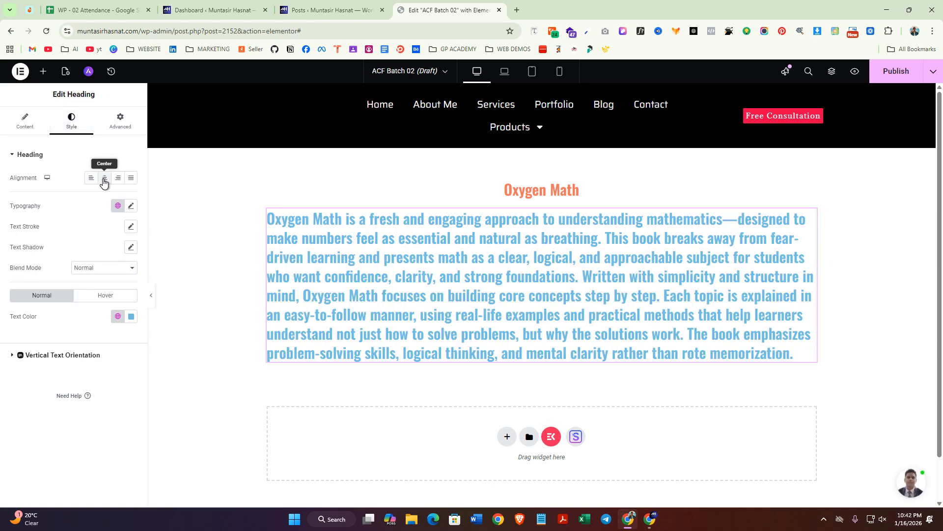
left_click(104, 181)
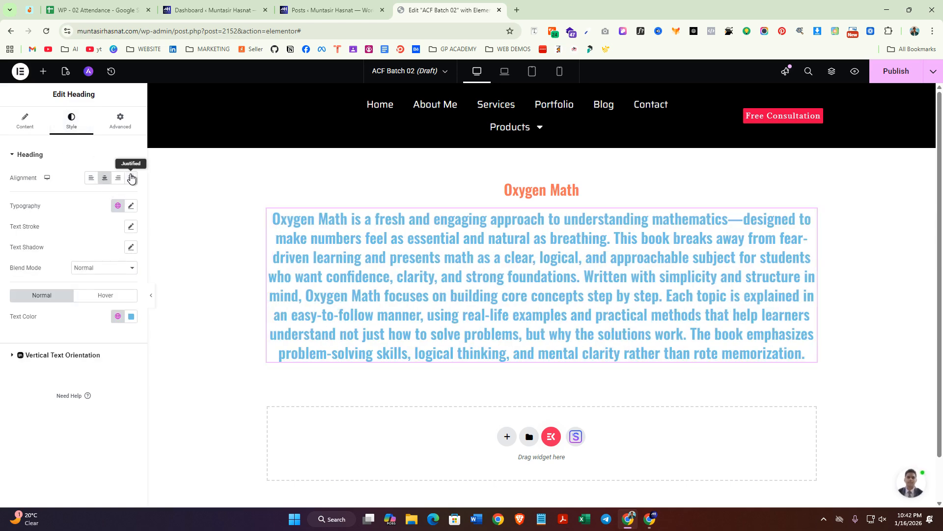
left_click(130, 178)
Step: Set the book description's typography to a 25 px size and 400 (Normal) weight
left_click(130, 205)
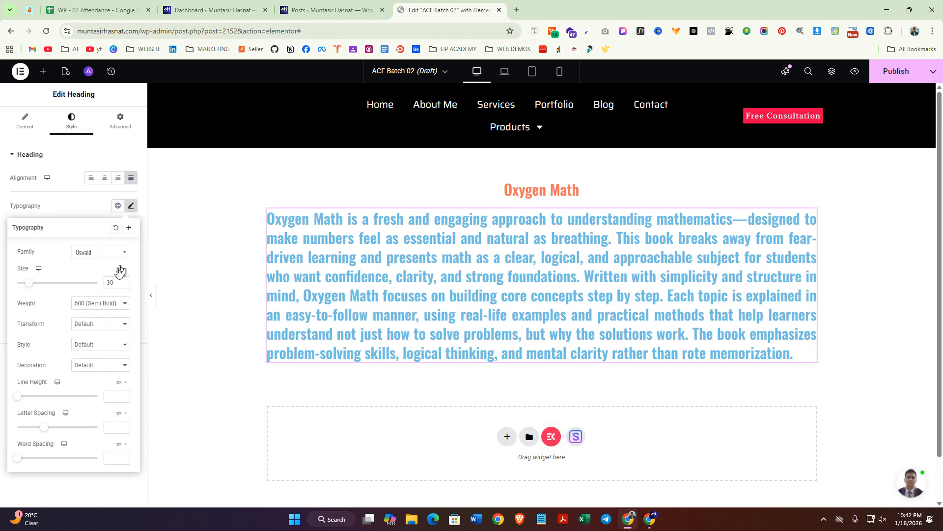
left_click_drag(115, 283, 88, 256)
type("20")
left_click(105, 305)
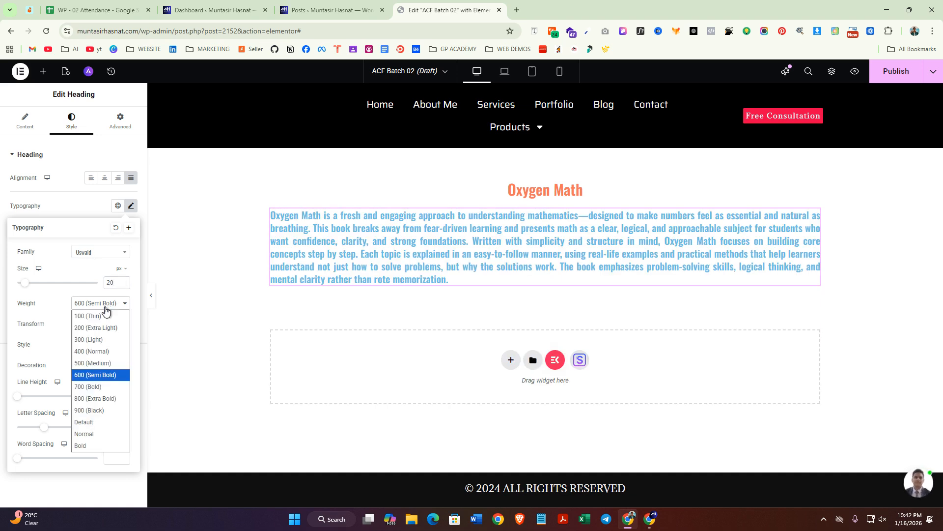
left_click(105, 362)
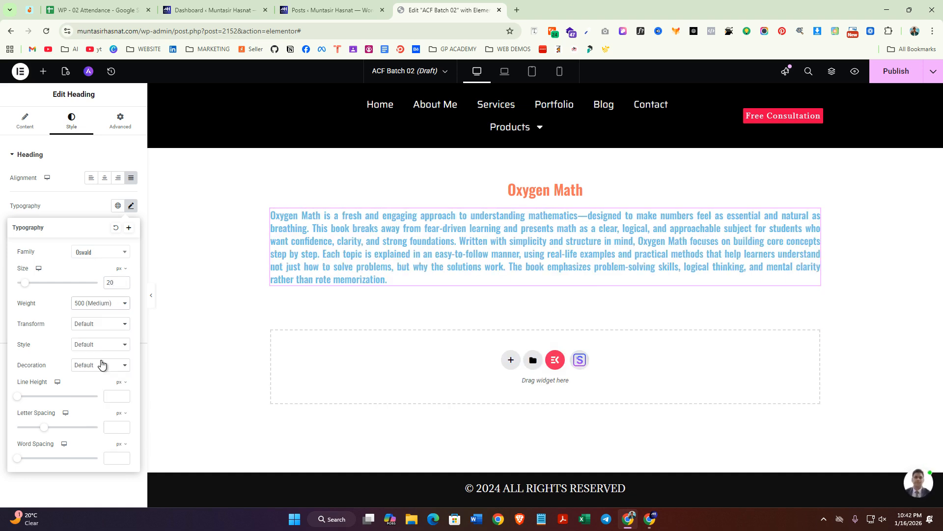
left_click(101, 304)
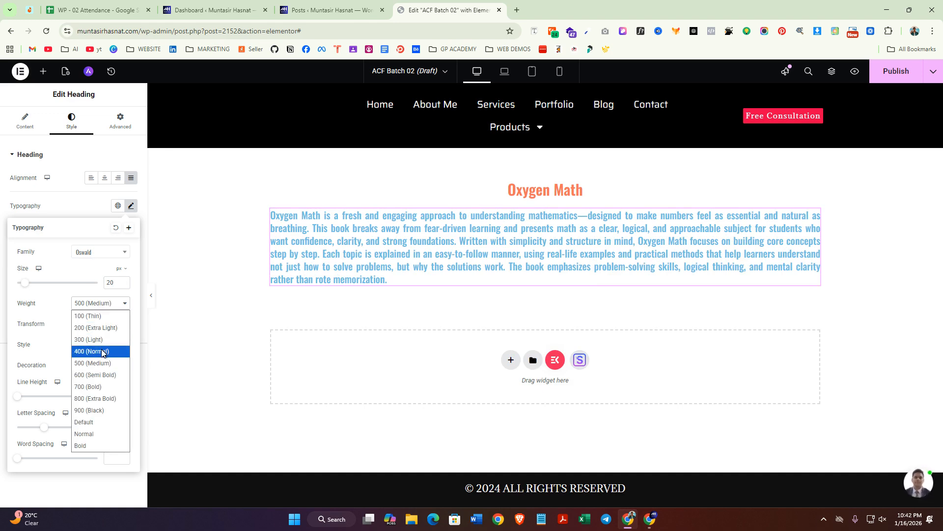
left_click(103, 363)
left_click_drag(116, 283, 104, 282)
type("25")
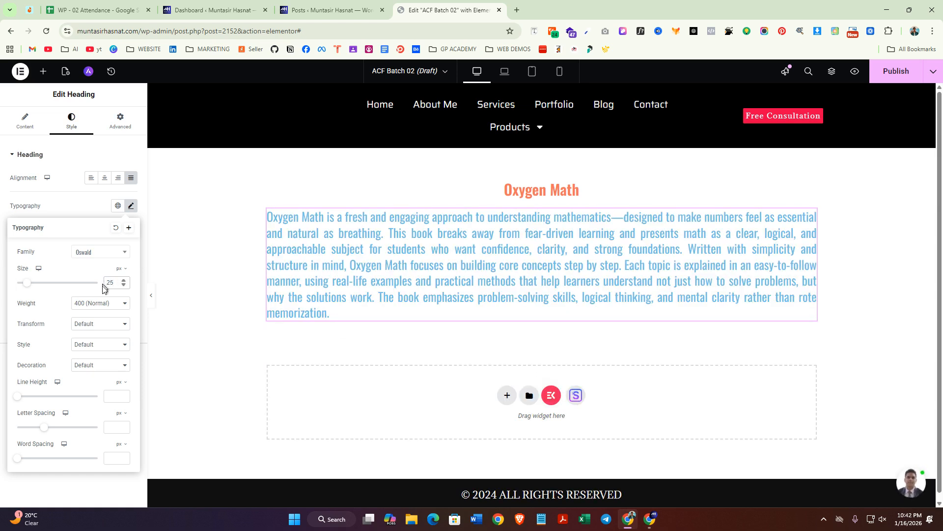
left_click(82, 200)
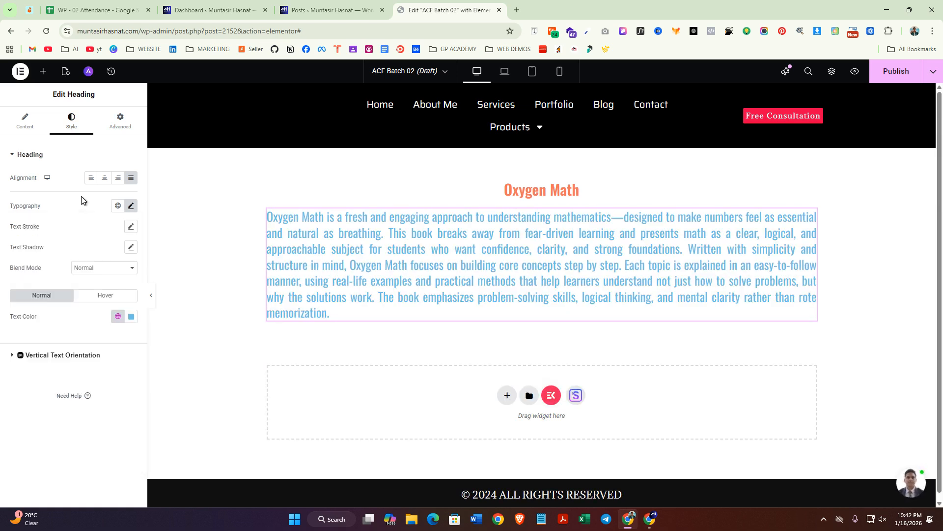
Step: Set the book description's text color to the dark blue global color and its font family to Saira Condensed
left_click(118, 317)
left_click(77, 259)
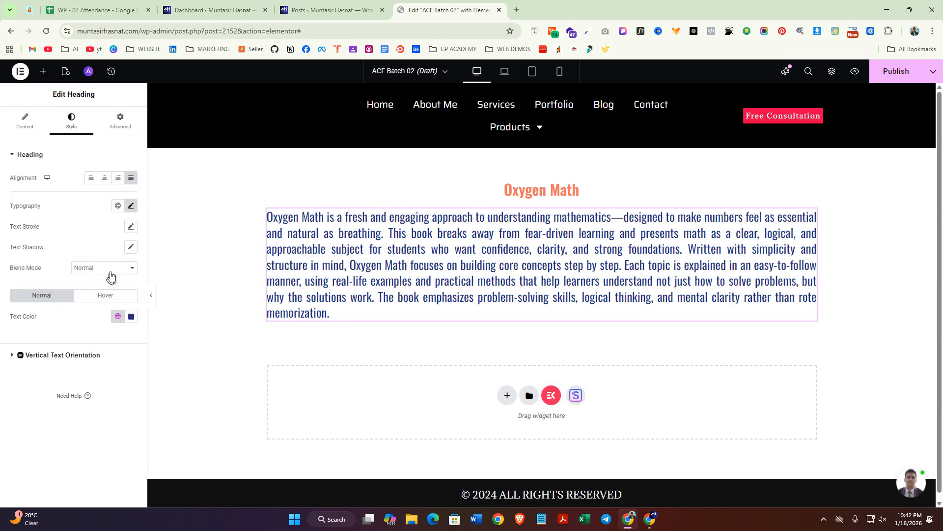
left_click(131, 205)
left_click(107, 259)
type("sai")
scroll(105, 256, "down", 2)
left_click(98, 301)
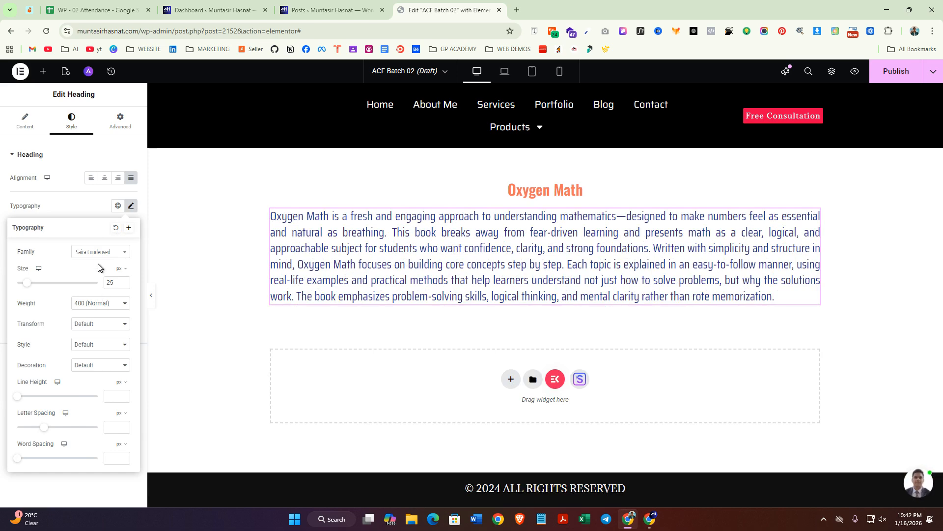
left_click(101, 253)
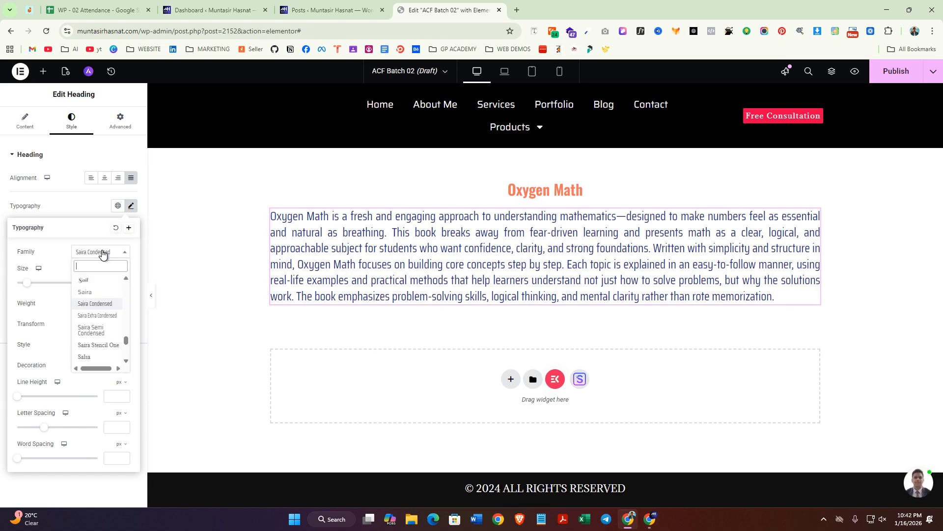
left_click(85, 212)
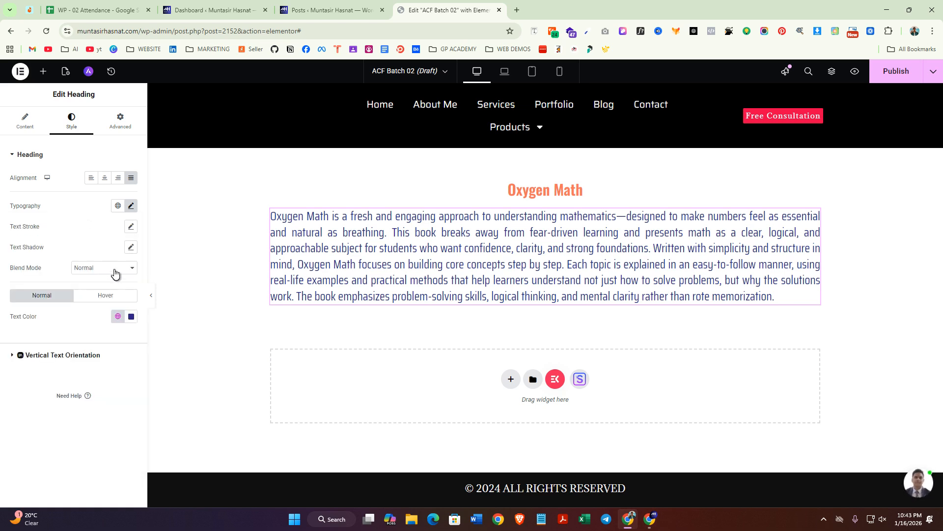
Step: Change the book description's font weight to 500 (Medium)
left_click(130, 206)
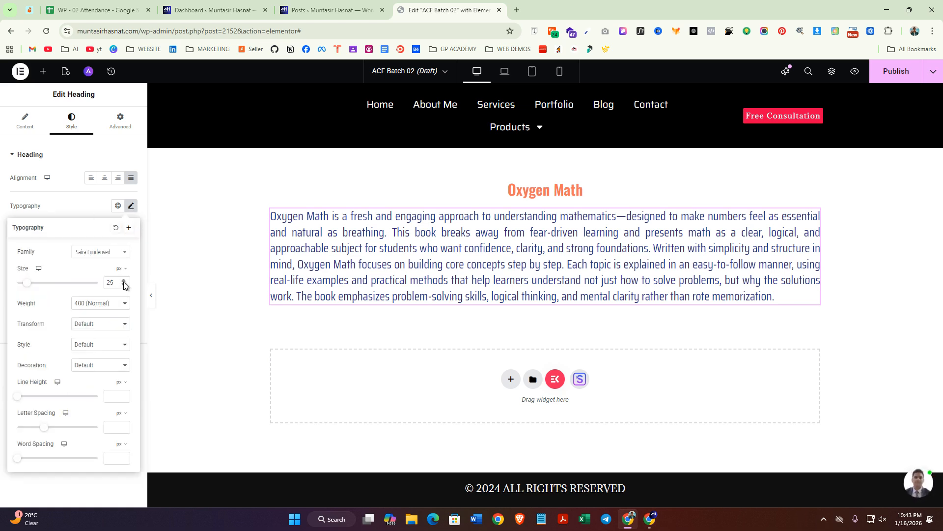
left_click(102, 304)
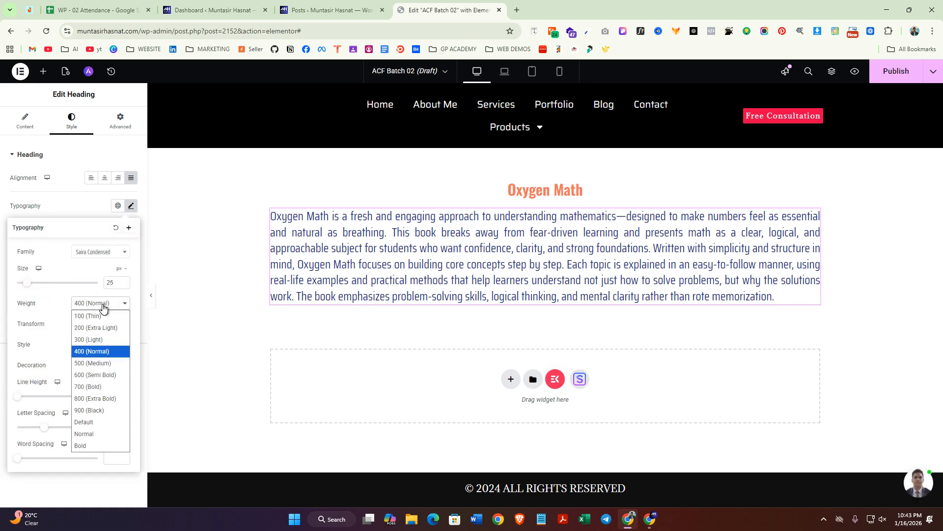
left_click(99, 361)
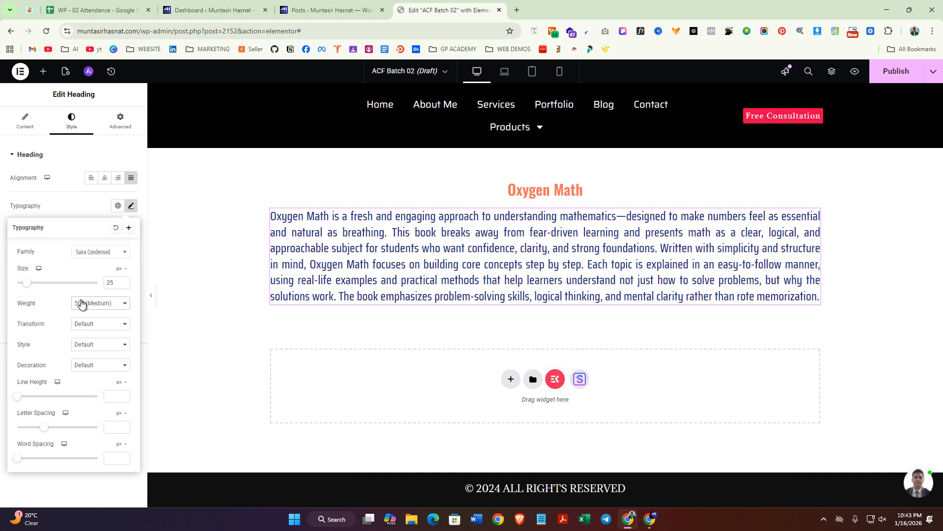
left_click(78, 208)
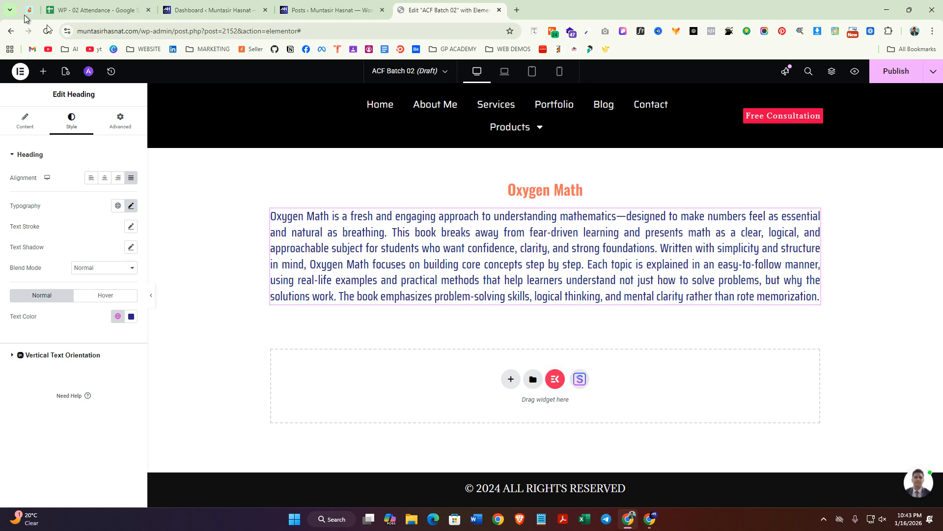
Step: Find the Image widget and place it below the book description
left_click(50, 72)
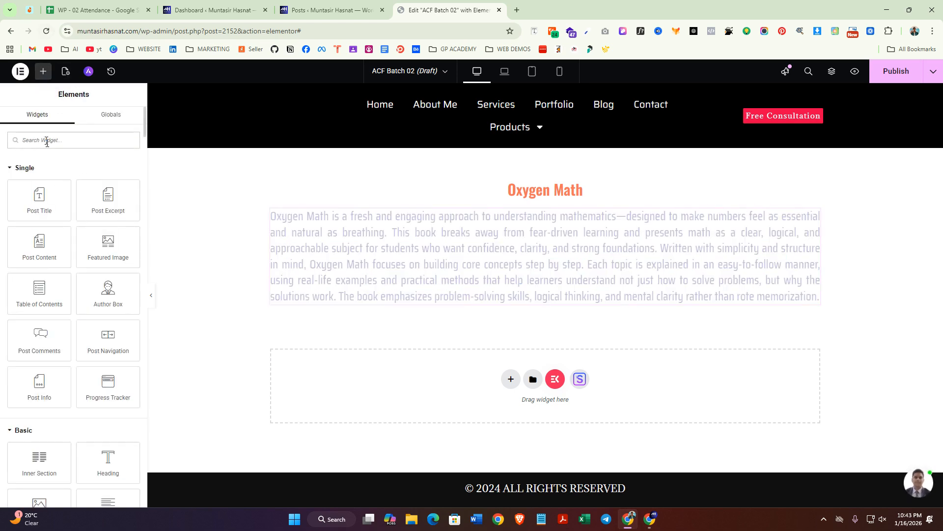
type("image")
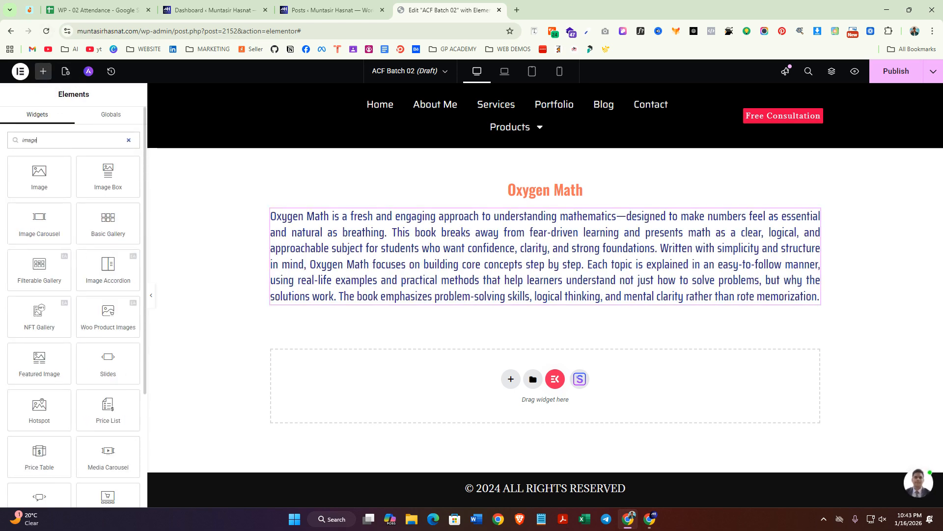
left_click_drag(39, 176, 574, 307)
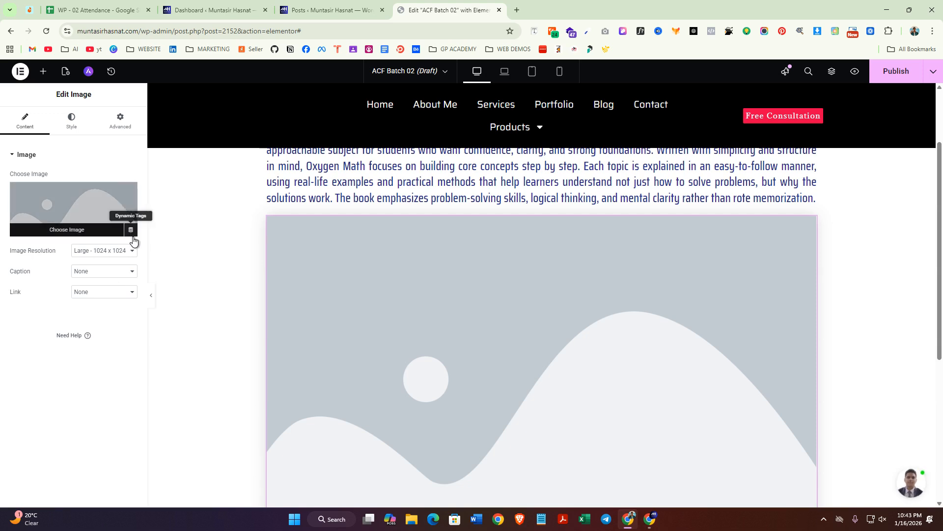
Step: Link the image to the dynamic ACF Image Field with the Book Image key
left_click(131, 230)
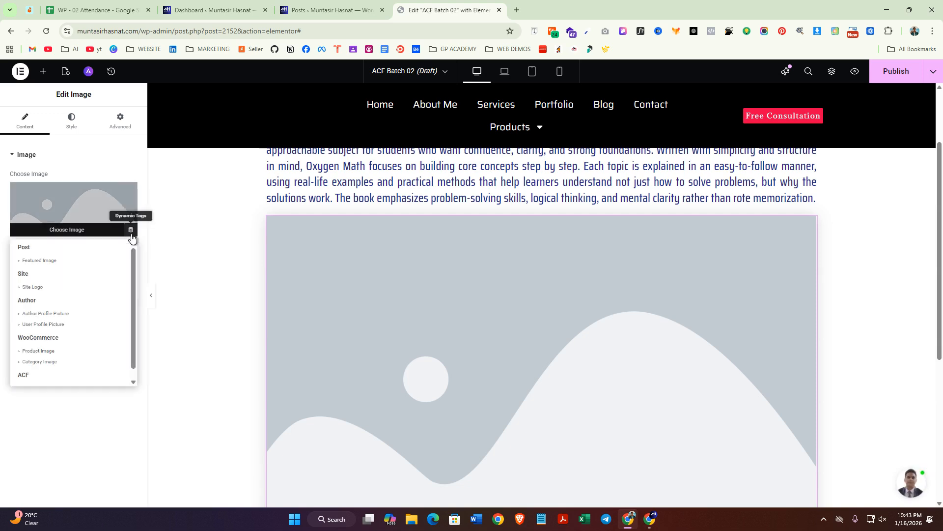
scroll(70, 294, "down", 1)
left_click(49, 378)
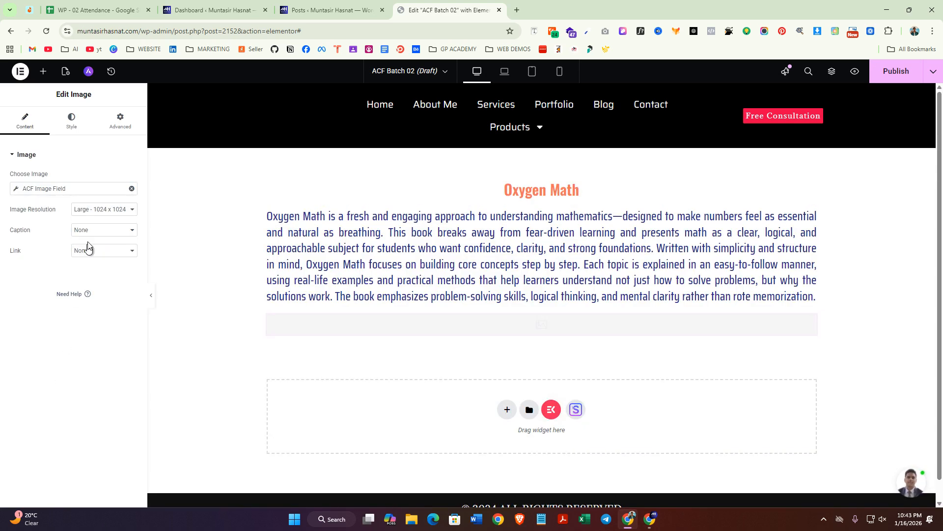
left_click(80, 190)
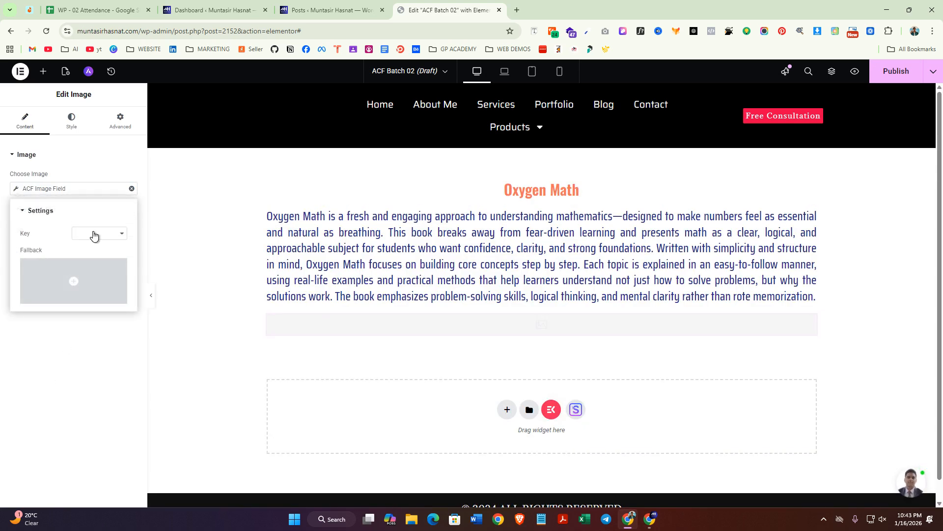
left_click(96, 234)
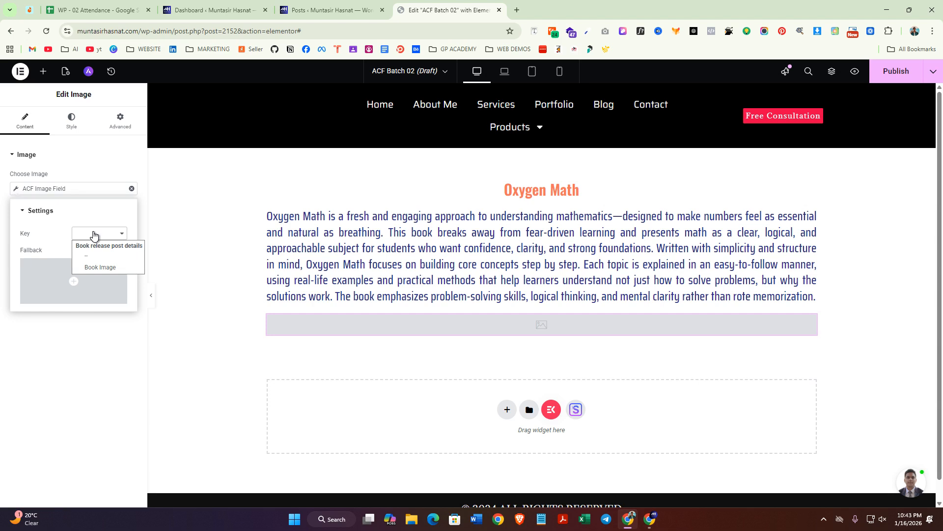
left_click(101, 268)
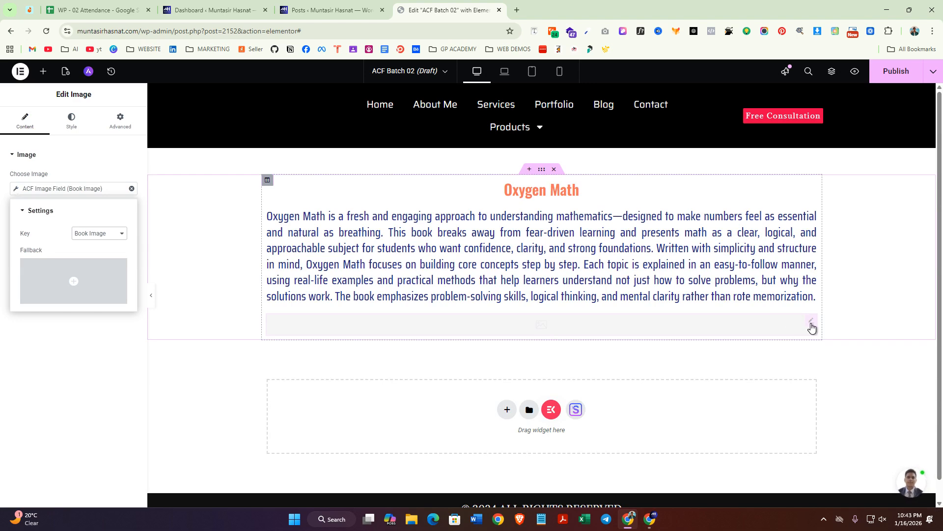
Step: Reduce the book image's width to about 52%
scroll(620, 371, "down", 4)
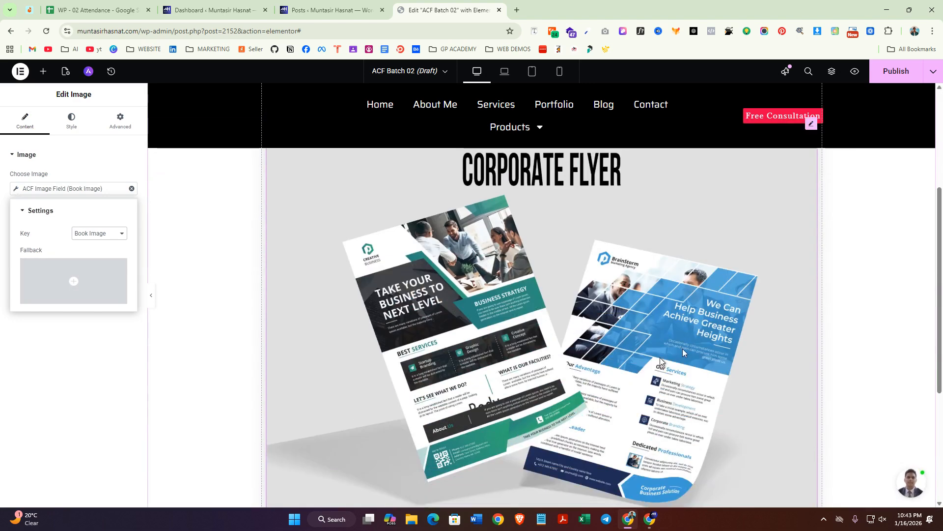
scroll(690, 411, "down", 4)
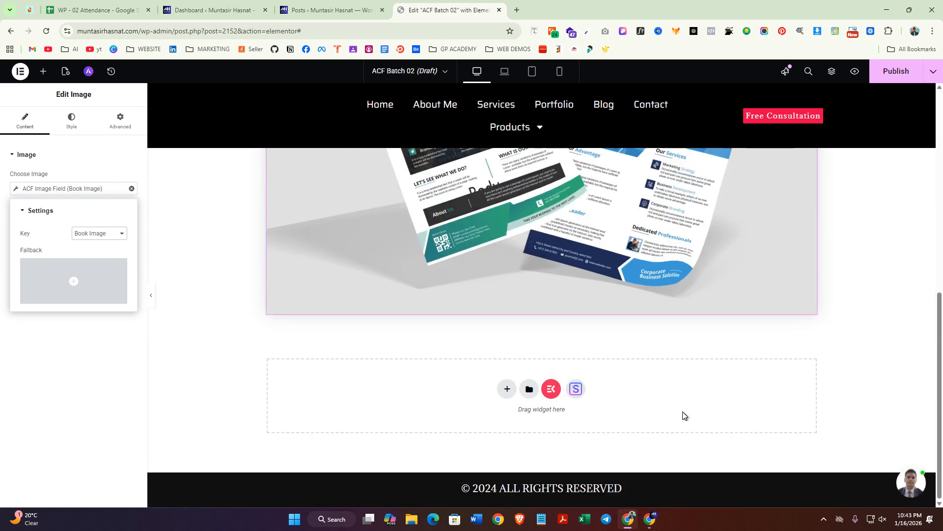
scroll(684, 416, "up", 8)
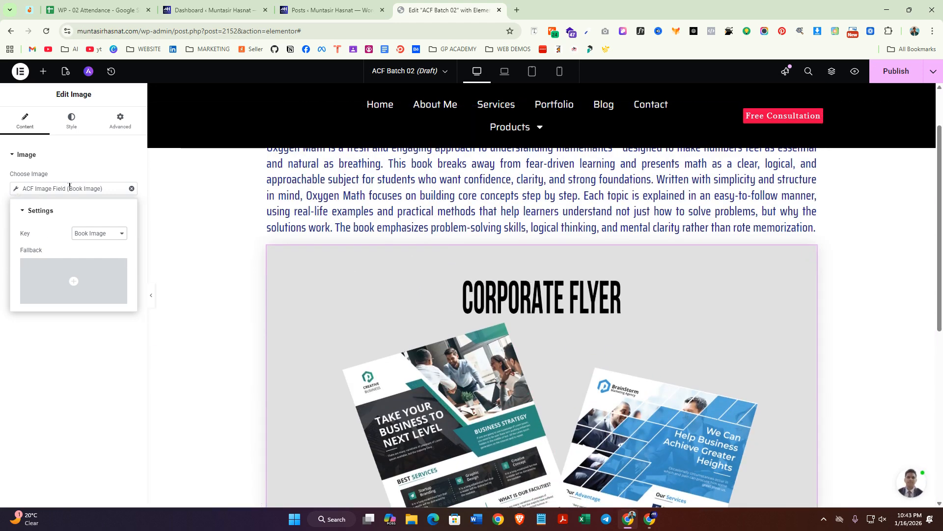
left_click(71, 122)
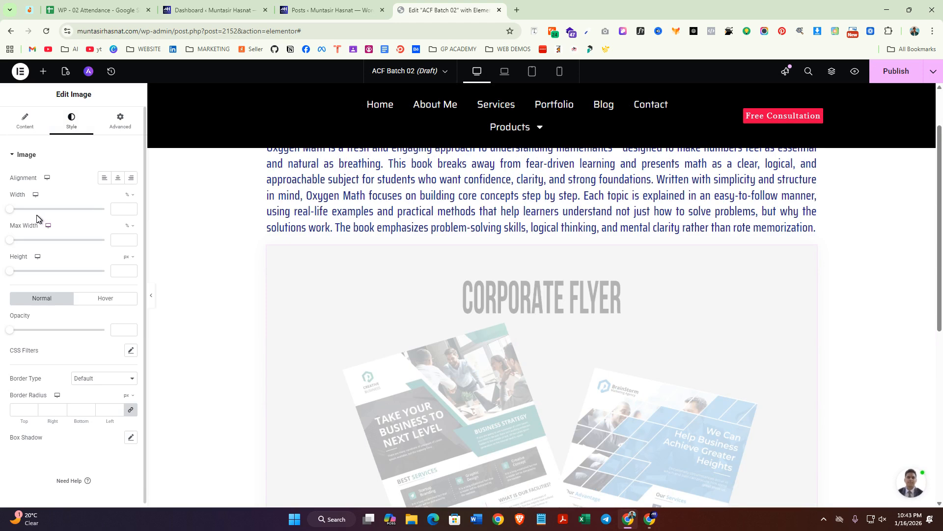
left_click_drag(7, 213, 59, 210)
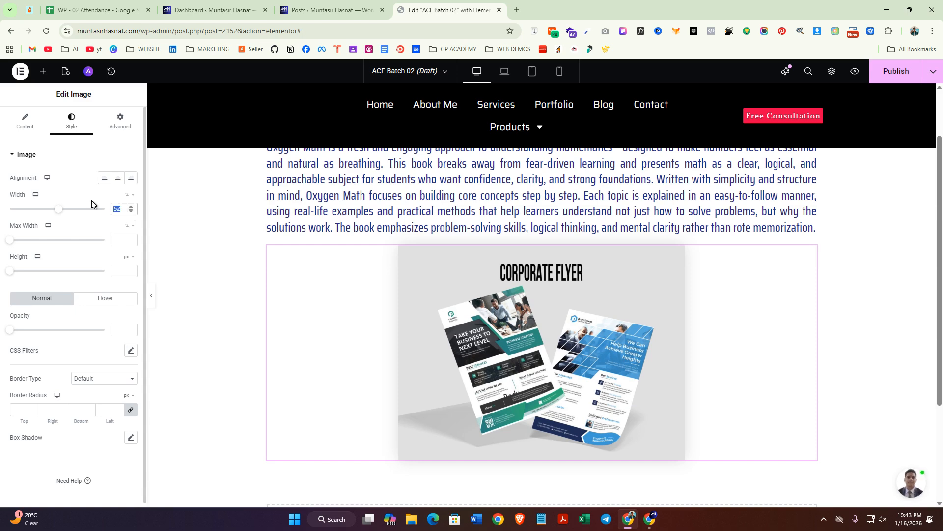
Step: Set the book image's width to 60% and its height to 500 px
type("60")
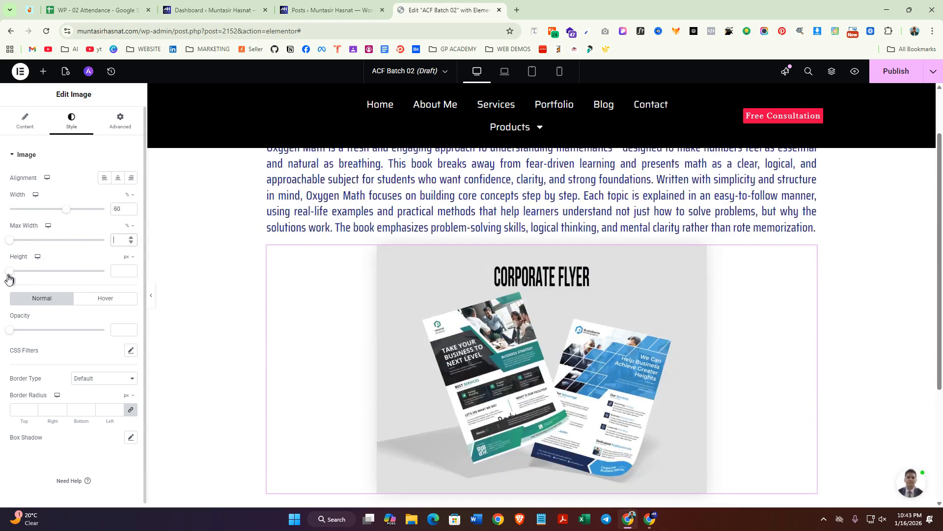
left_click_drag(9, 274, 92, 274)
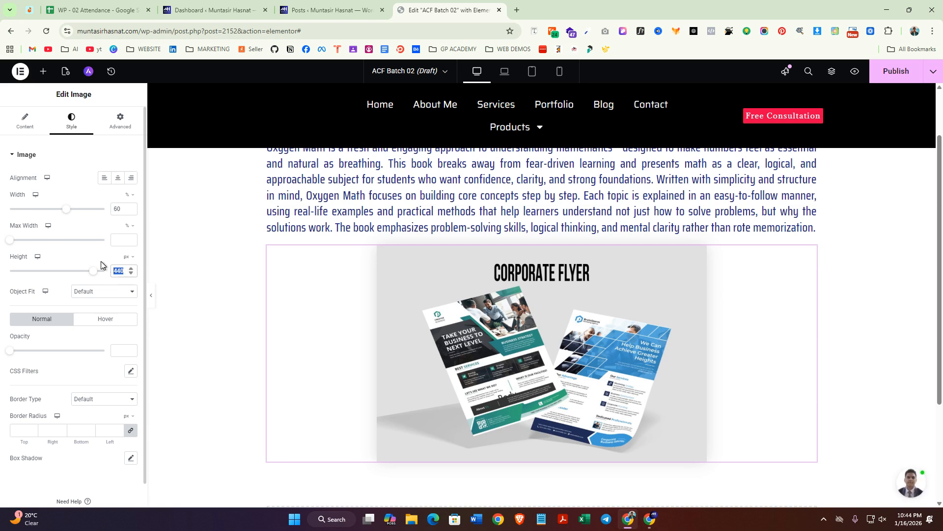
left_click_drag(95, 277, 105, 273)
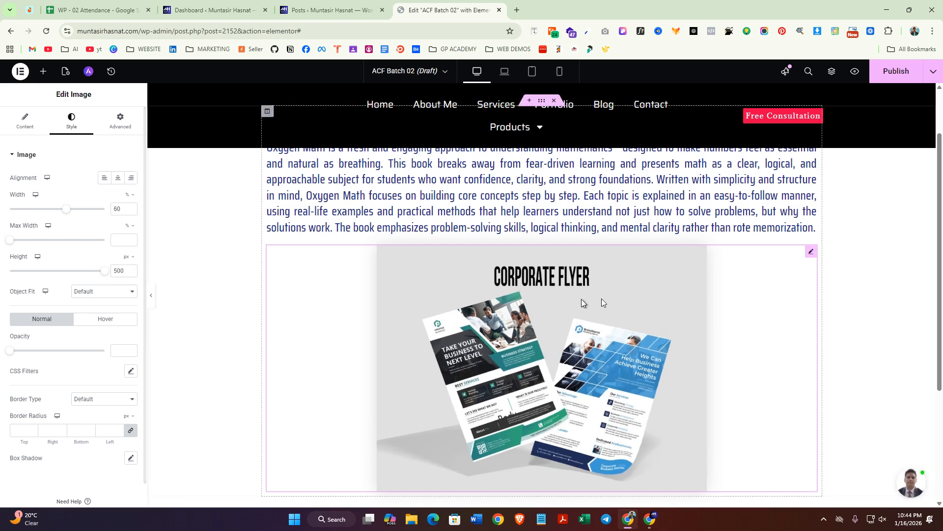
Step: Round the book image's corners by 15 px and give it a solid border 1 px wide on all sides
scroll(569, 302, "down", 1)
scroll(61, 351, "down", 1)
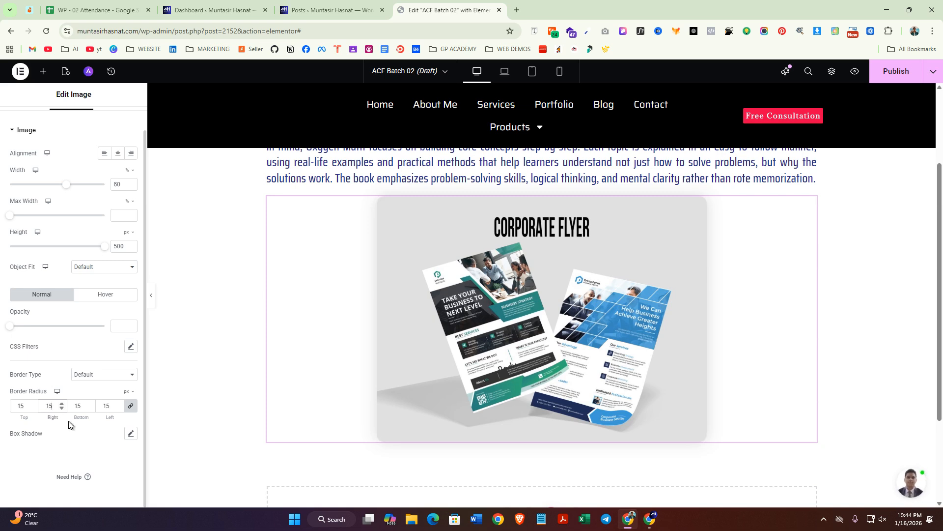
left_click(86, 379)
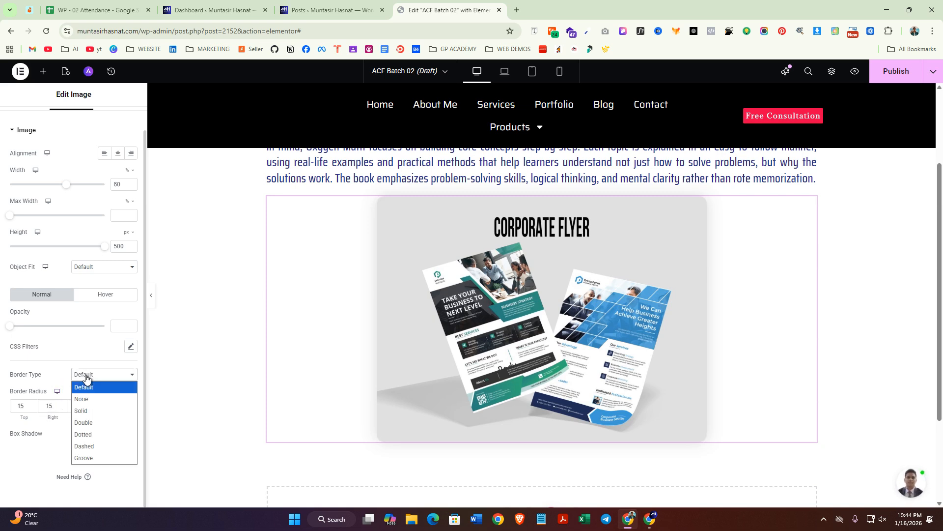
left_click(87, 407)
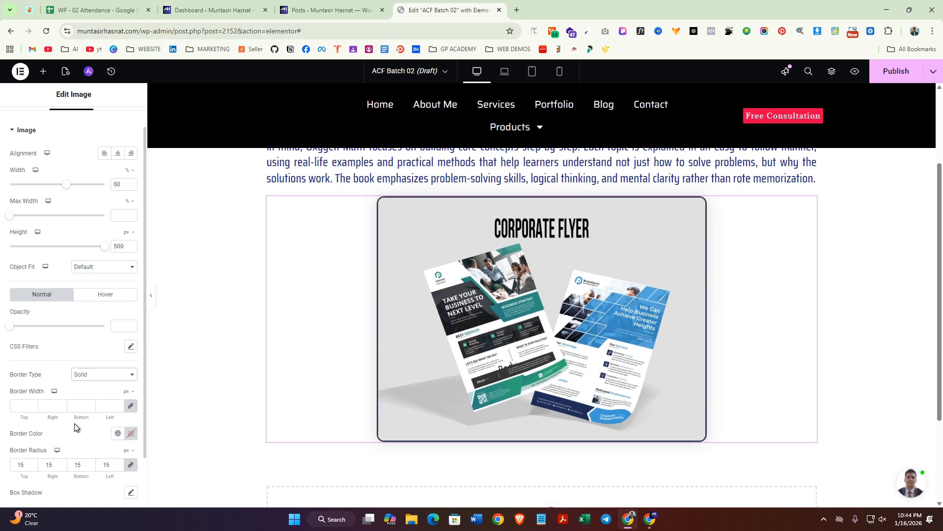
left_click(60, 406)
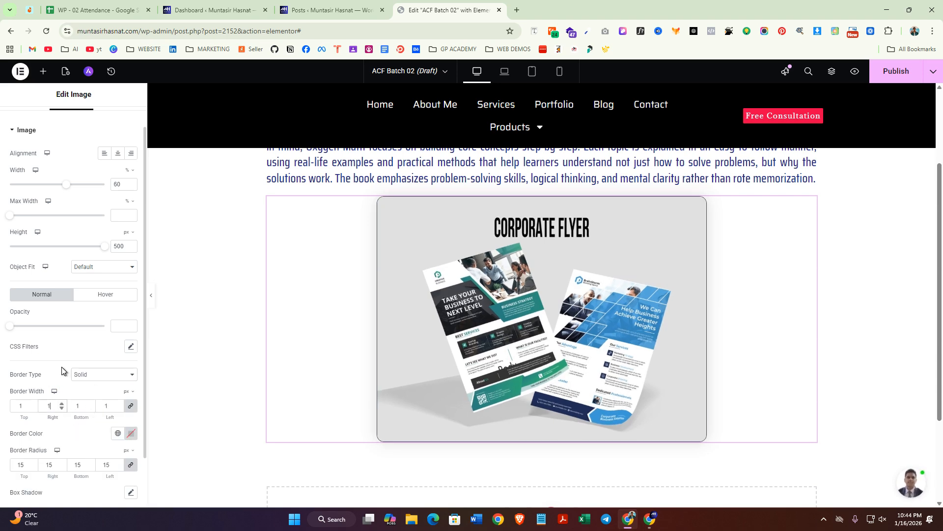
scroll(598, 361, "up", 3)
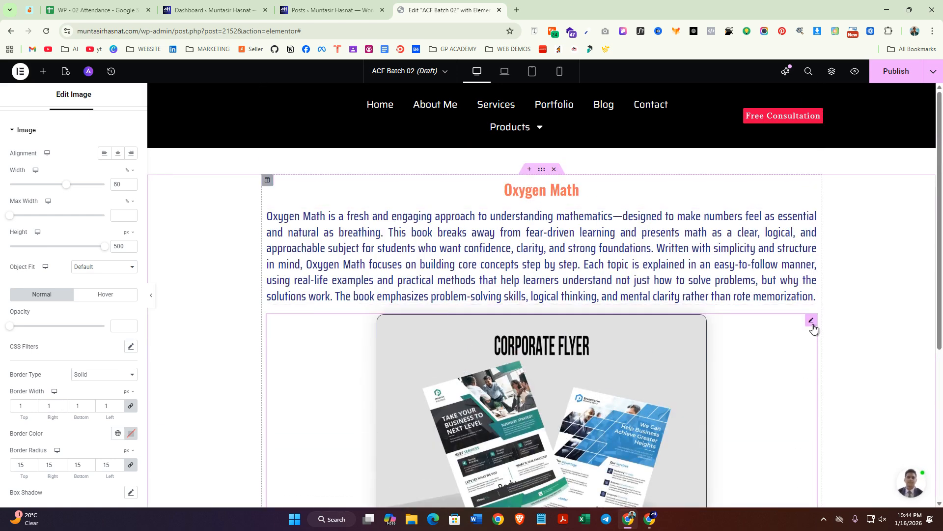
scroll(700, 346, "down", 2)
scroll(622, 380, "up", 1)
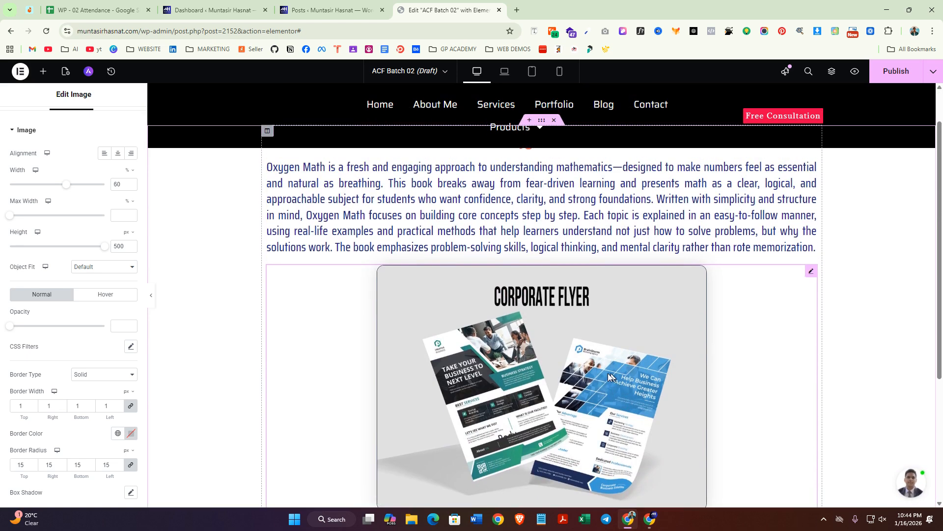
Step: Set the book image's padding to 10 px on all sides
scroll(115, 136, "up", 1)
left_click(116, 132)
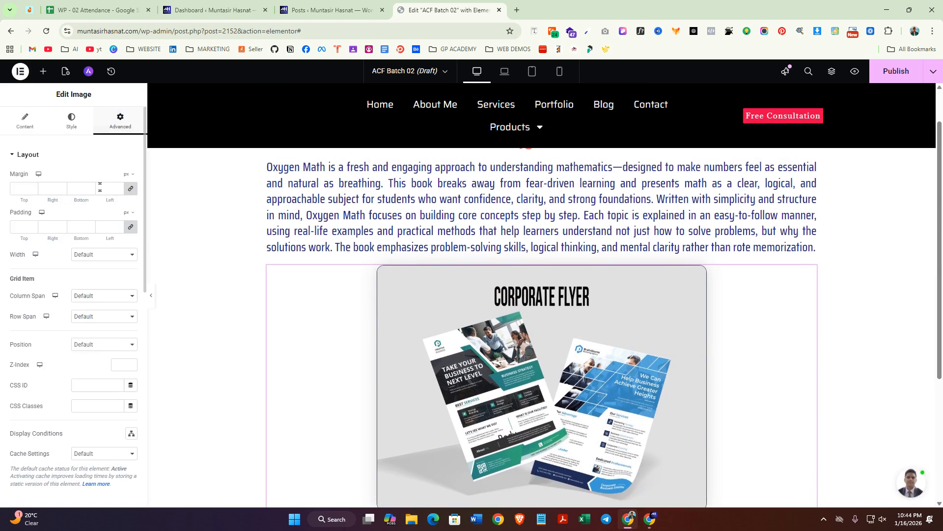
left_click(21, 227)
type("10")
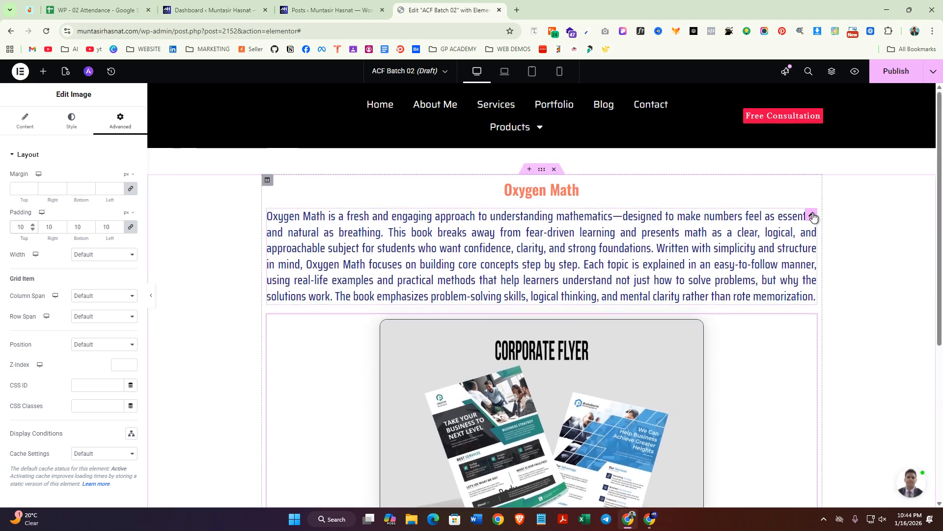
Step: Set the book description heading's padding to 5 px on all sides
left_click(812, 216)
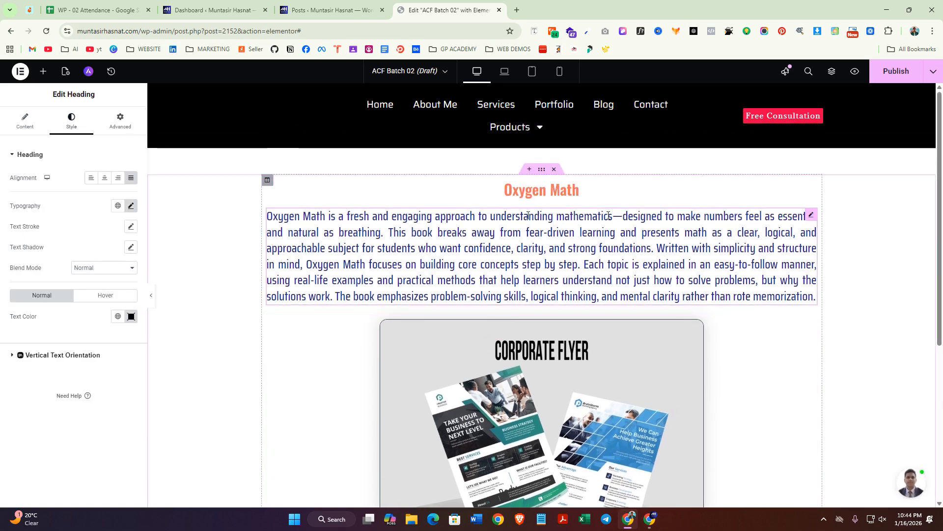
left_click(120, 122)
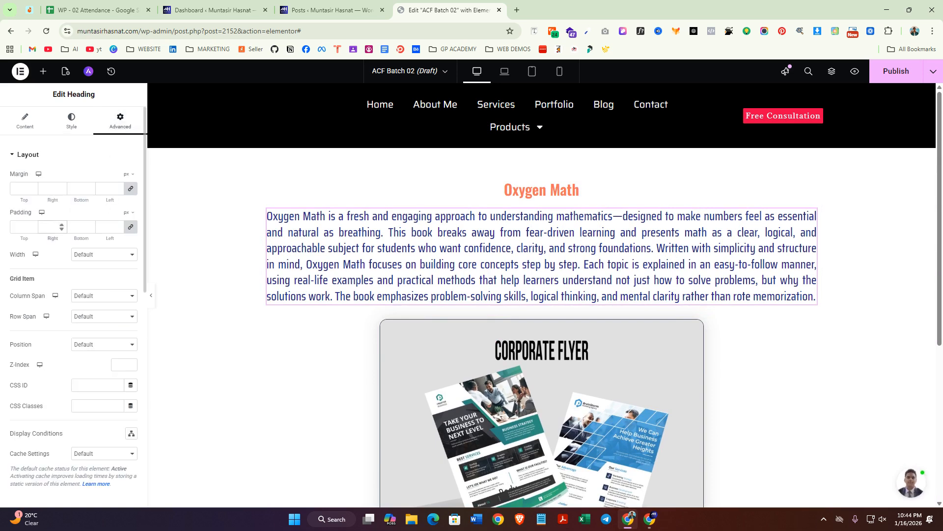
type("5")
scroll(538, 261, "down", 3)
scroll(538, 261, "up", 3)
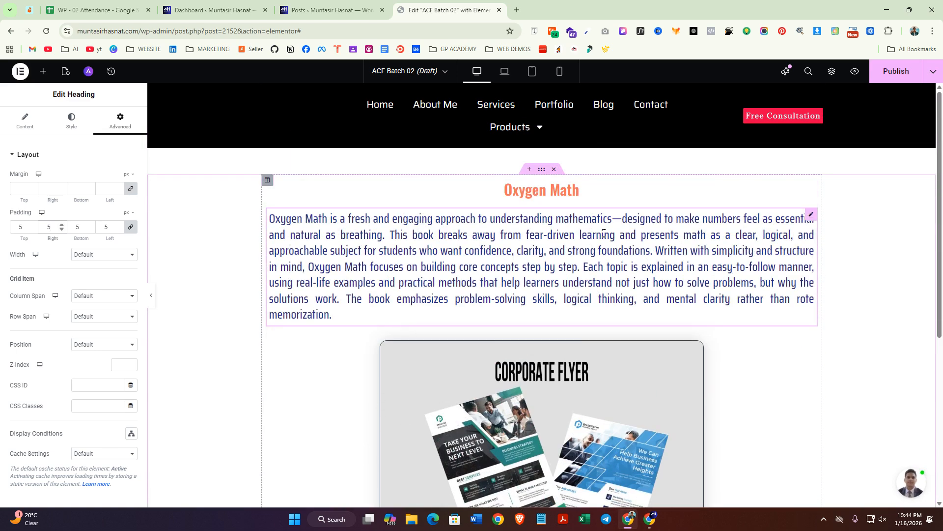
left_click(810, 187)
scroll(808, 216, "down", 3)
scroll(808, 216, "up", 3)
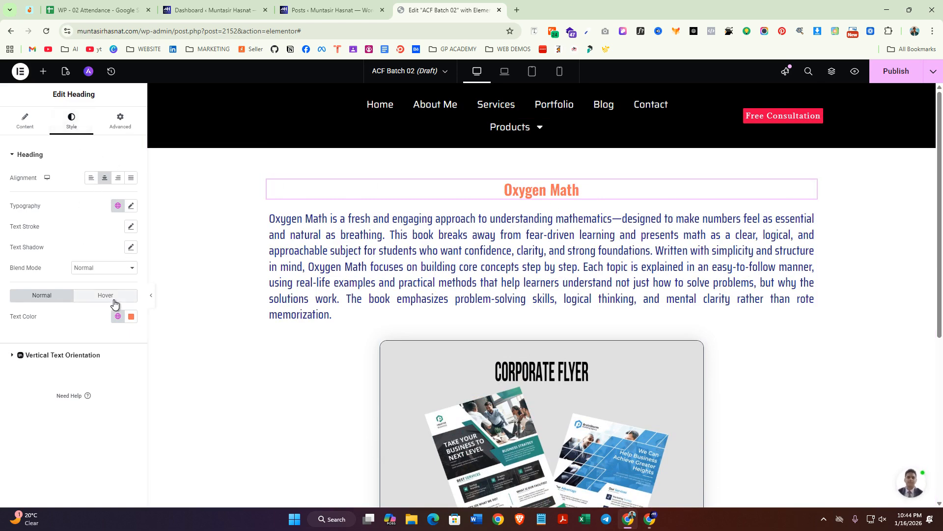
left_click(25, 119)
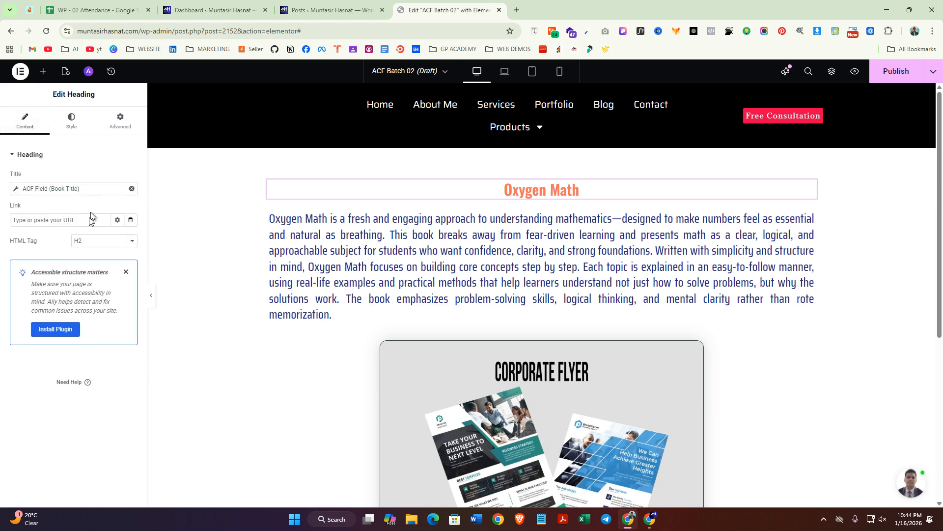
left_click(72, 120)
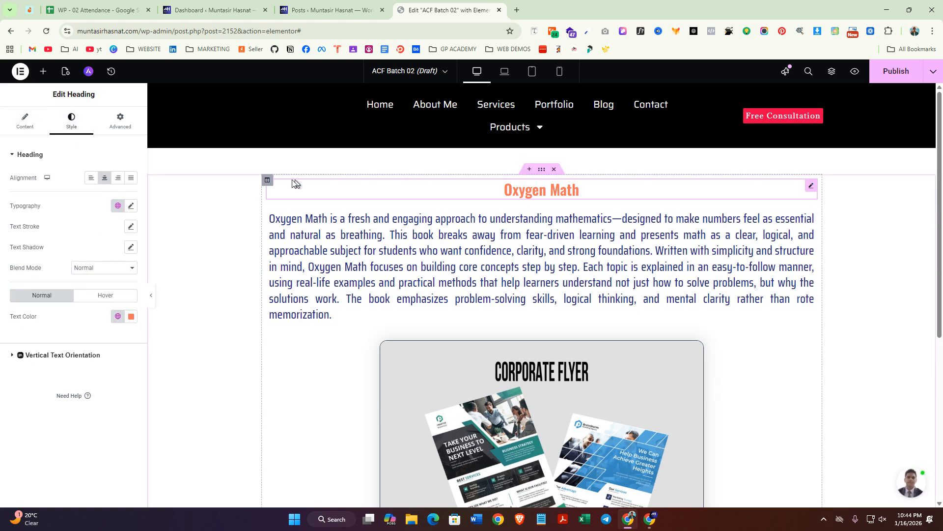
left_click(267, 180)
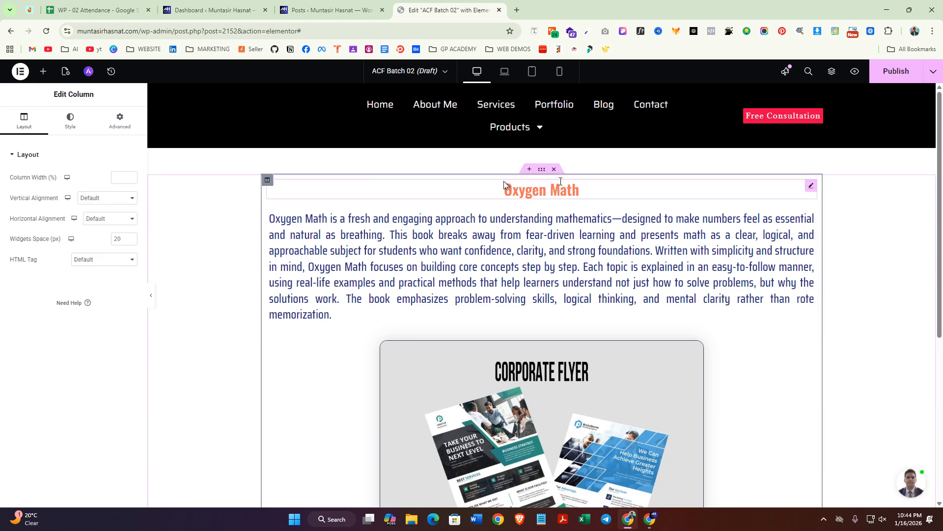
Step: Give the Oxygen Math title heading a classic background in the global "watch heading" colour
left_click(810, 187)
left_click(120, 118)
scroll(68, 323, "down", 5)
scroll(68, 323, "down", 3)
left_click(54, 323)
scroll(67, 326, "down", 1)
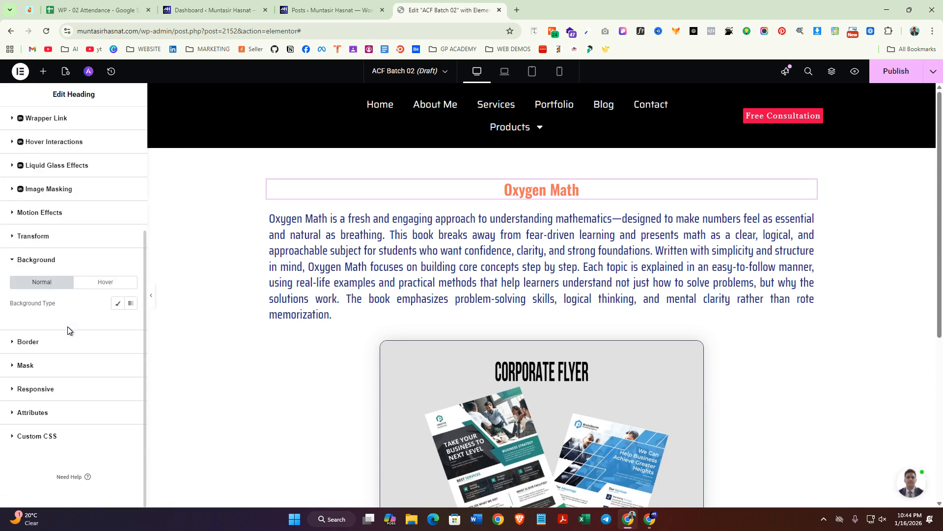
left_click(119, 306)
left_click(118, 323)
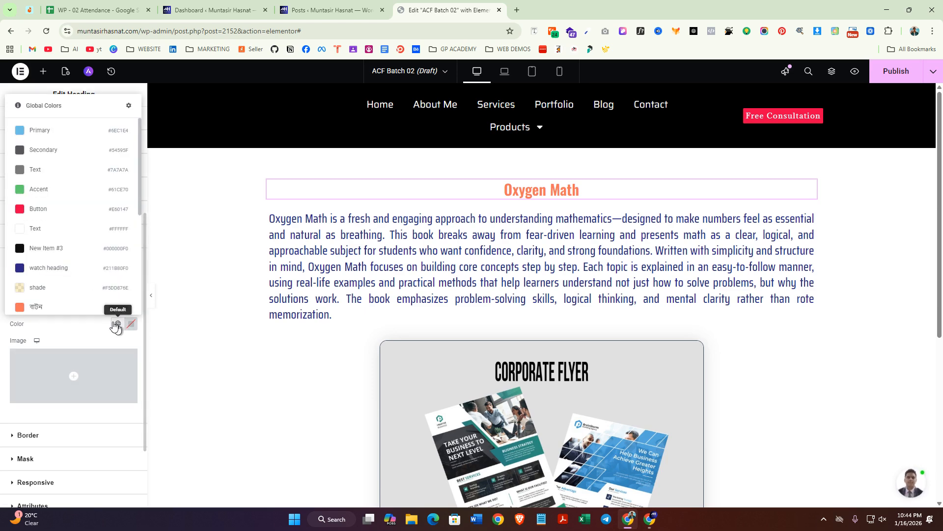
left_click(69, 268)
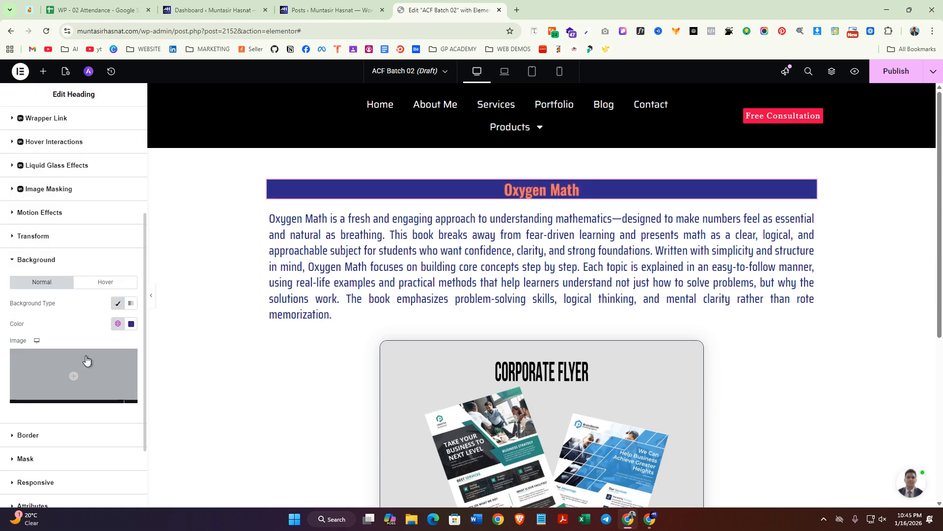
scroll(77, 327, "down", 2)
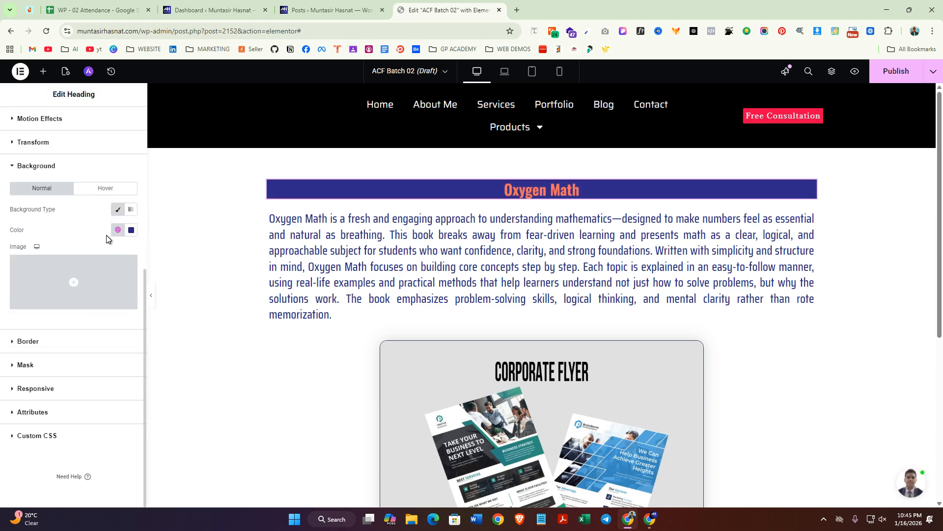
Step: Unlink the title heading's padding values and set the top and bottom padding to 20 px
scroll(106, 239, "up", 6)
left_click(79, 158)
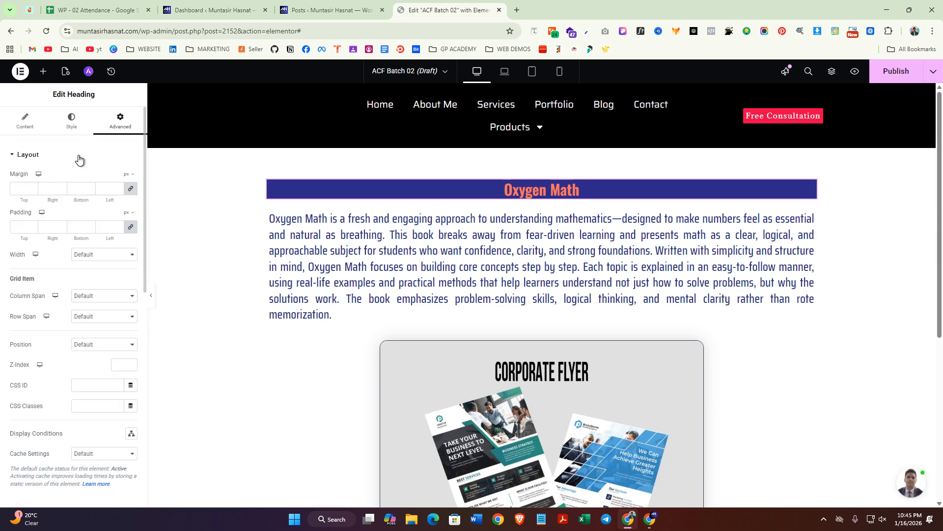
left_click(130, 228)
type("20")
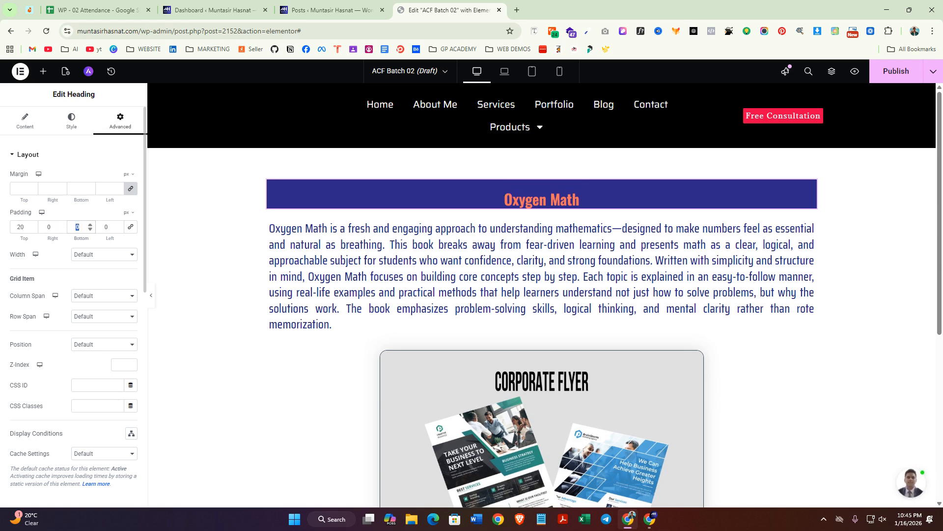
type("20")
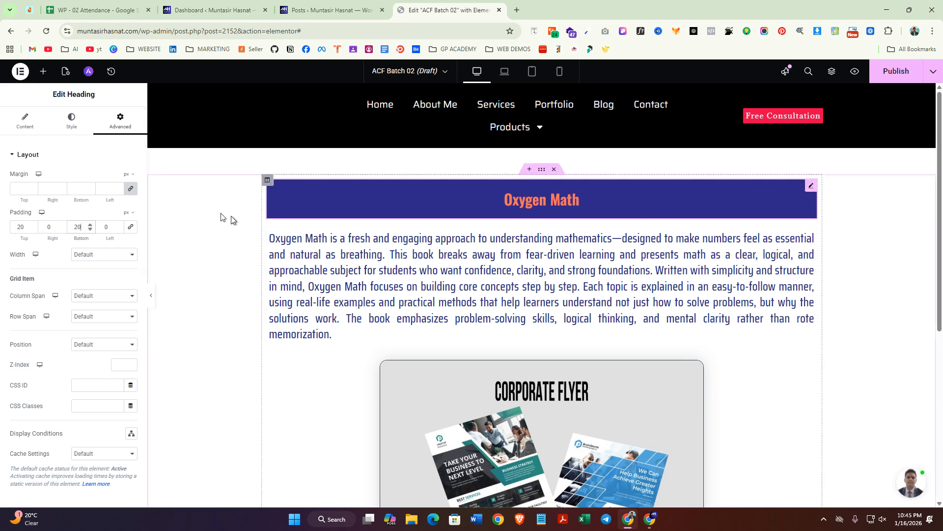
Step: Set the Oxygen Math title's font size to 45 px
left_click(71, 121)
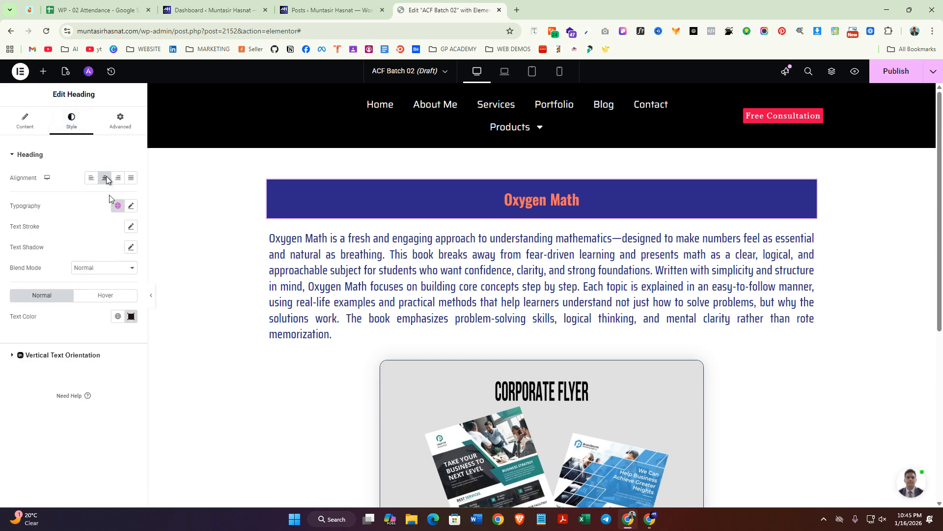
left_click(130, 206)
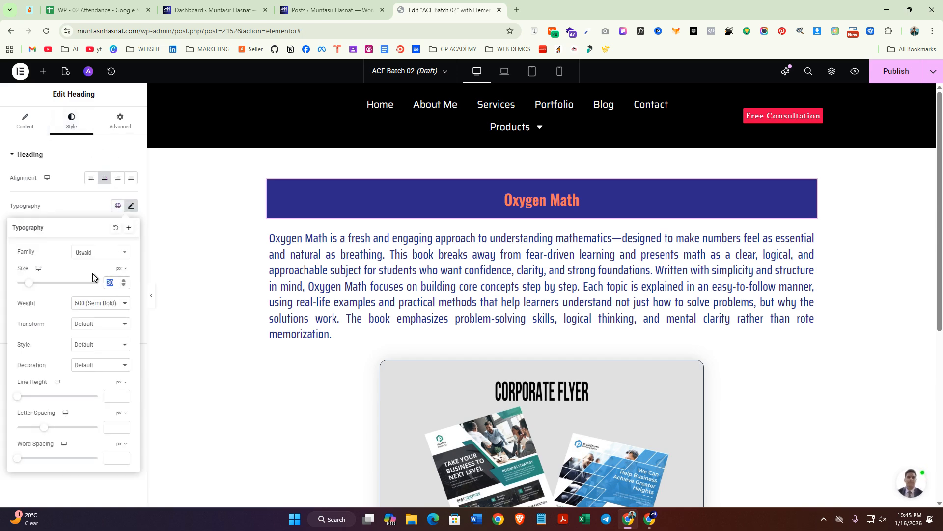
type("45")
left_click(82, 215)
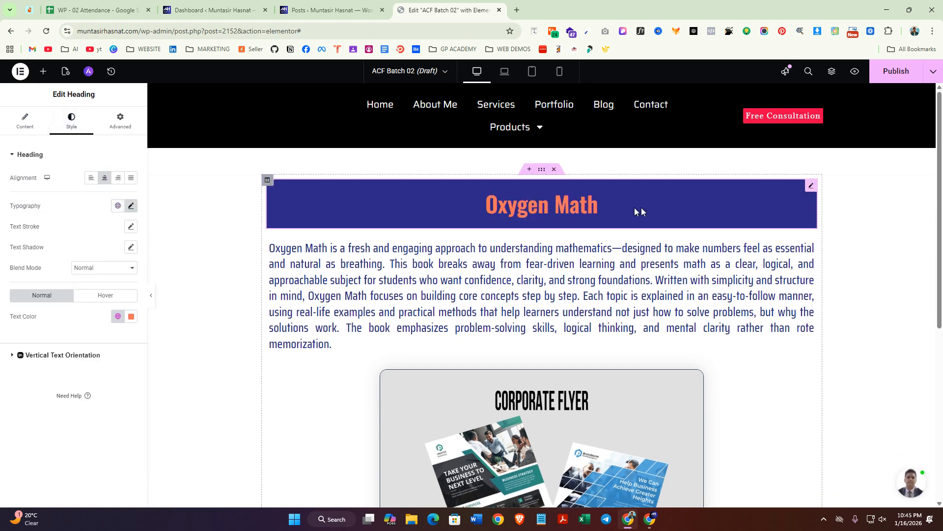
scroll(644, 309, "down", 4)
scroll(645, 313, "up", 4)
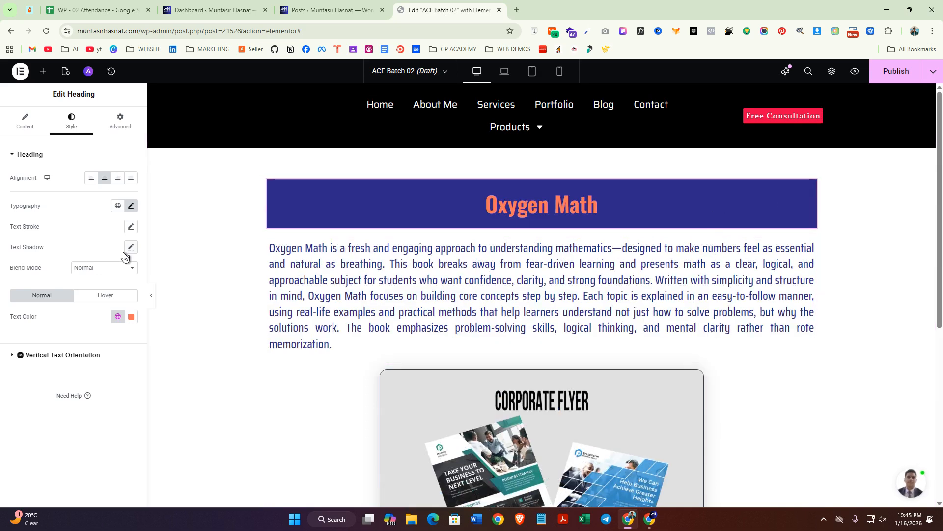
Step: Find the Heading widget and place it below the book image
scroll(532, 280, "down", 4)
scroll(649, 331, "down", 3)
scroll(744, 348, "up", 6)
scroll(756, 317, "down", 4)
scroll(766, 313, "down", 1)
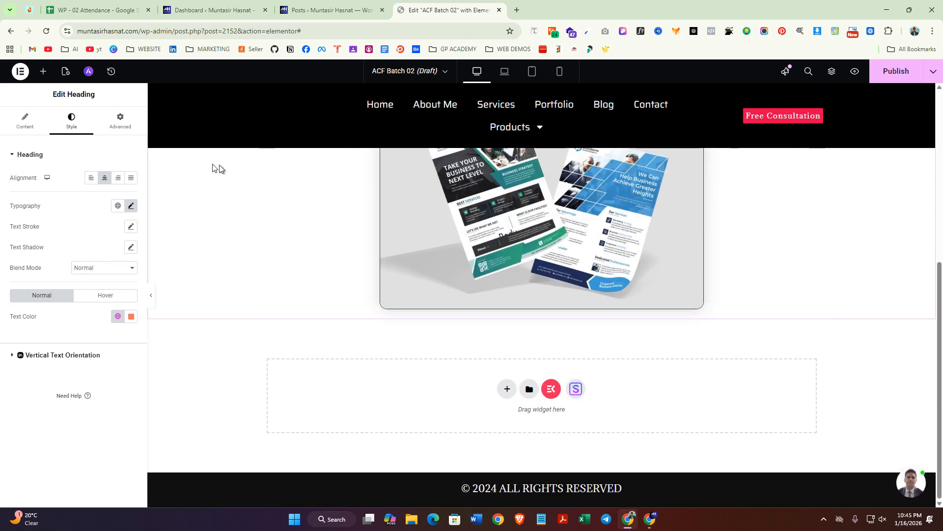
left_click(44, 72)
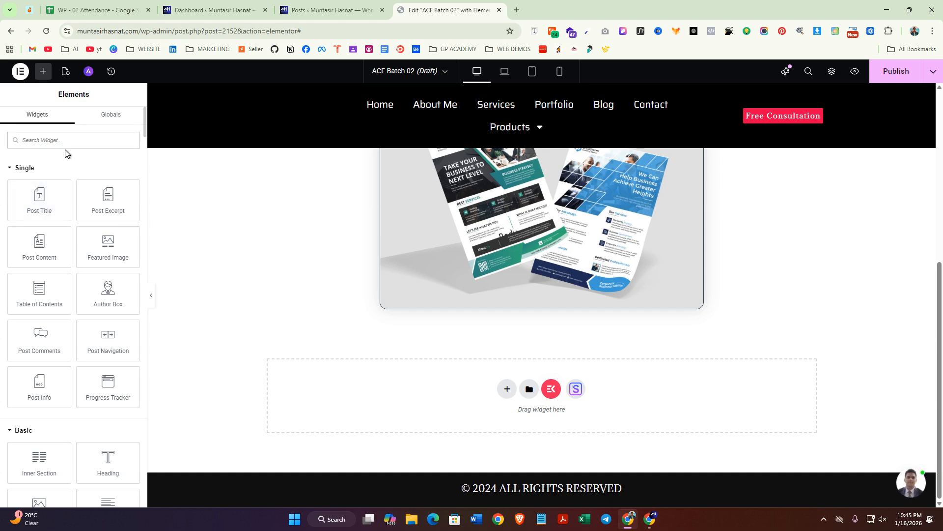
type("hea")
left_click_drag(46, 177, 573, 310)
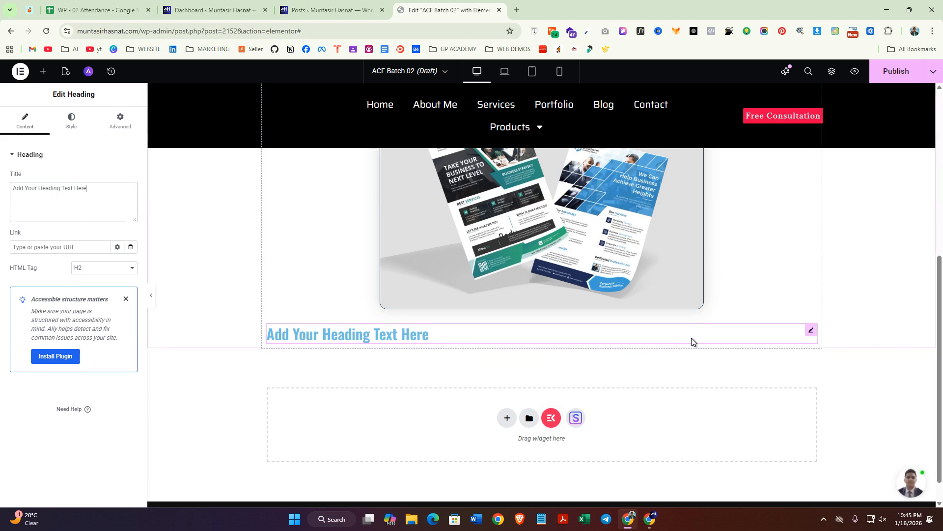
Step: Link the new heading's title to the dynamic ACF Field with the Author Email key
left_click(129, 189)
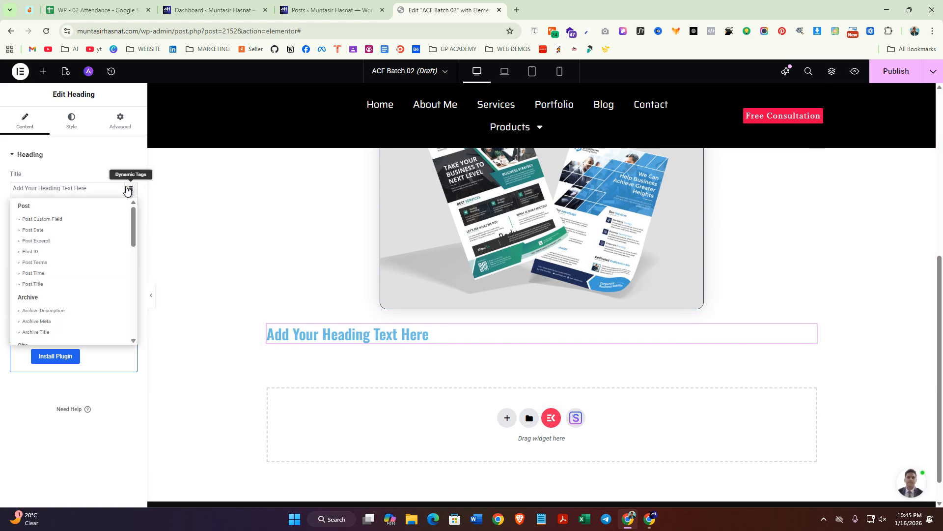
scroll(63, 337, "down", 5)
scroll(59, 338, "down", 2)
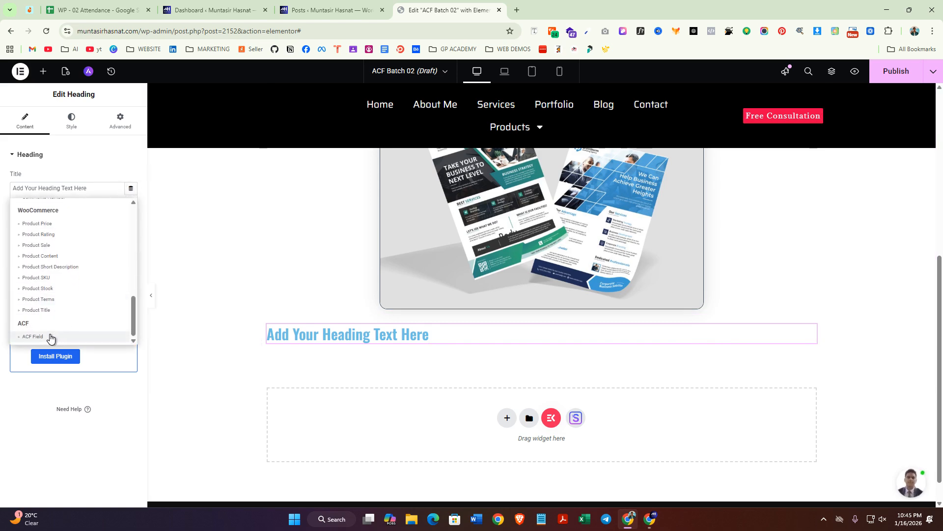
left_click(51, 336)
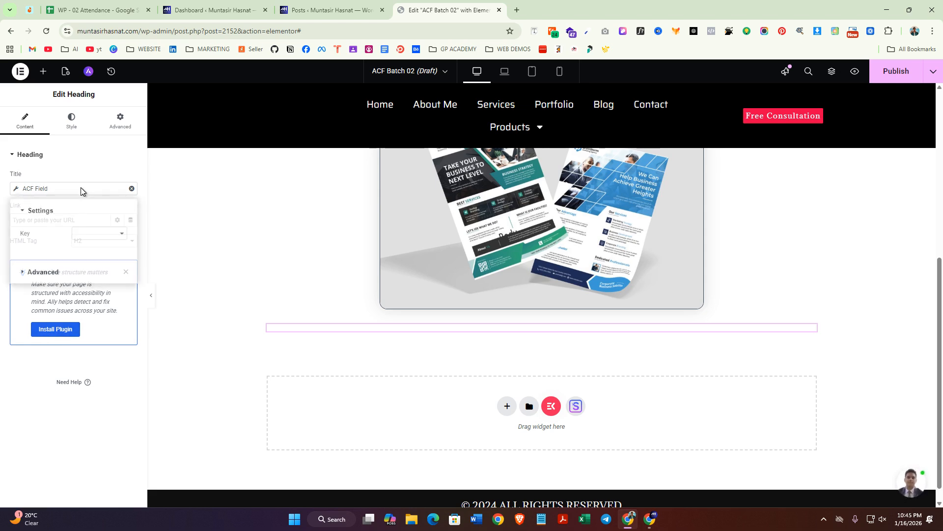
left_click(88, 234)
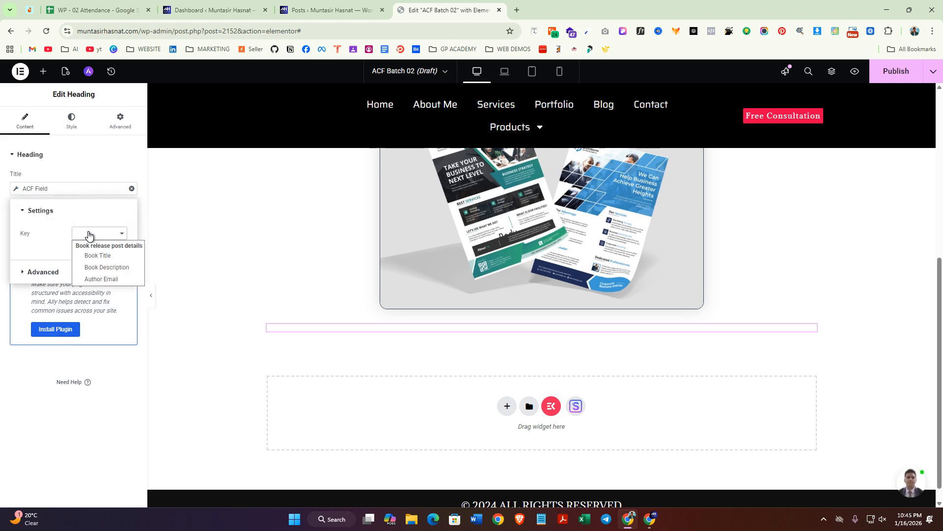
left_click(106, 279)
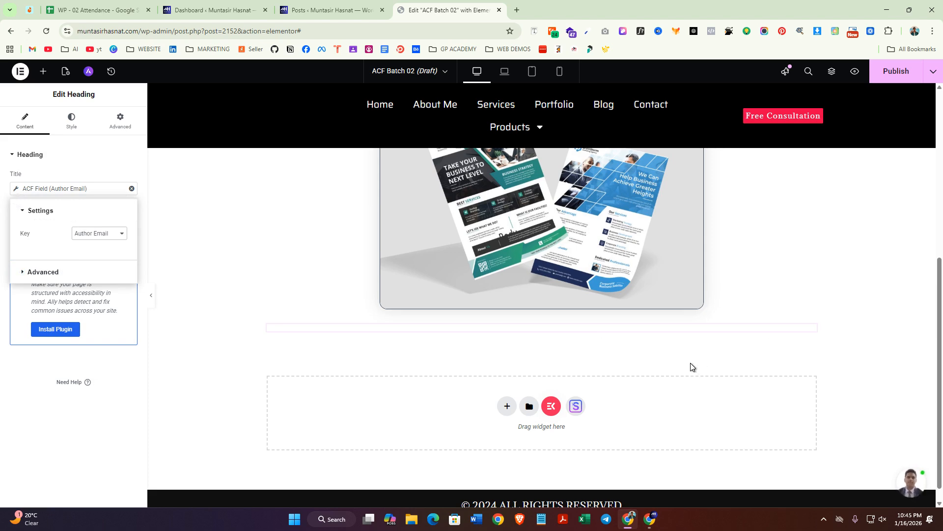
Step: Centre the author email heading below the book image
left_click(74, 124)
left_click(104, 177)
scroll(715, 337, "up", 6)
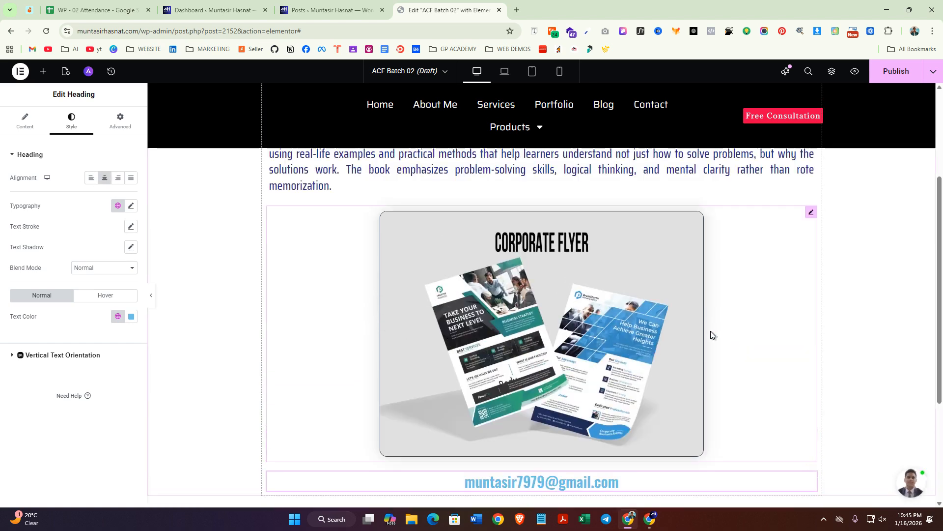
scroll(708, 331, "down", 6)
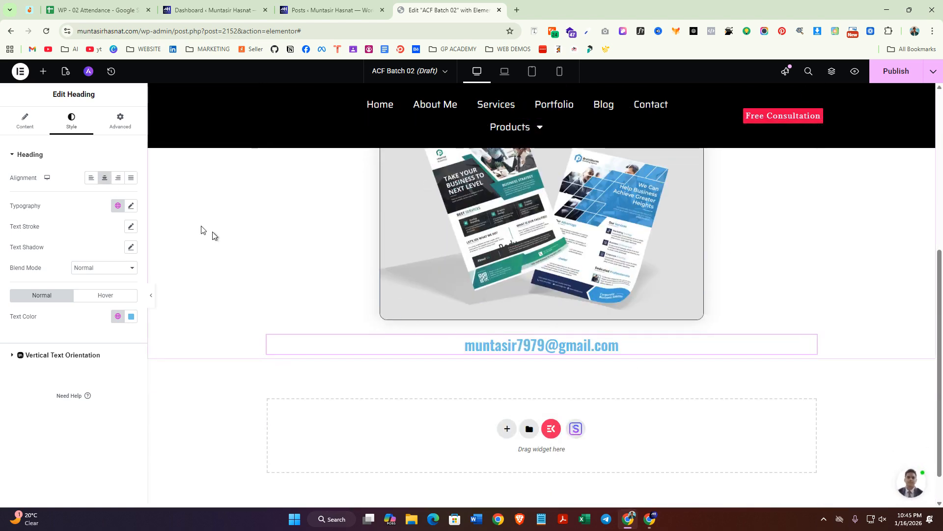
Step: Give the author email heading the orange global text colour and a font size of 25 px
left_click(118, 316)
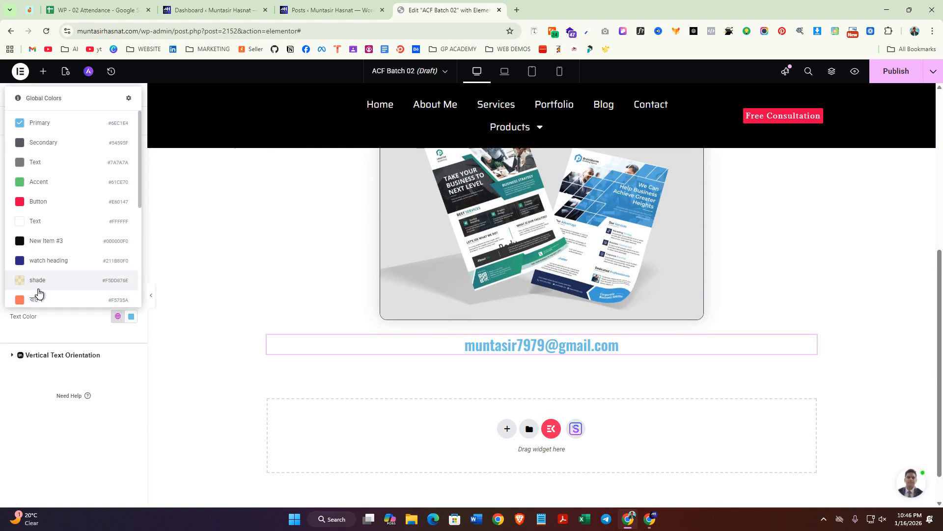
left_click(45, 297)
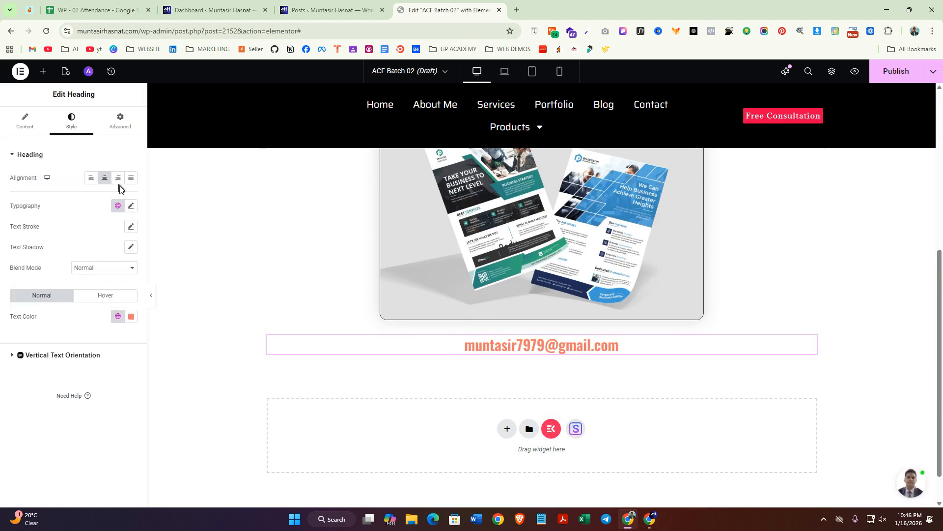
left_click(131, 207)
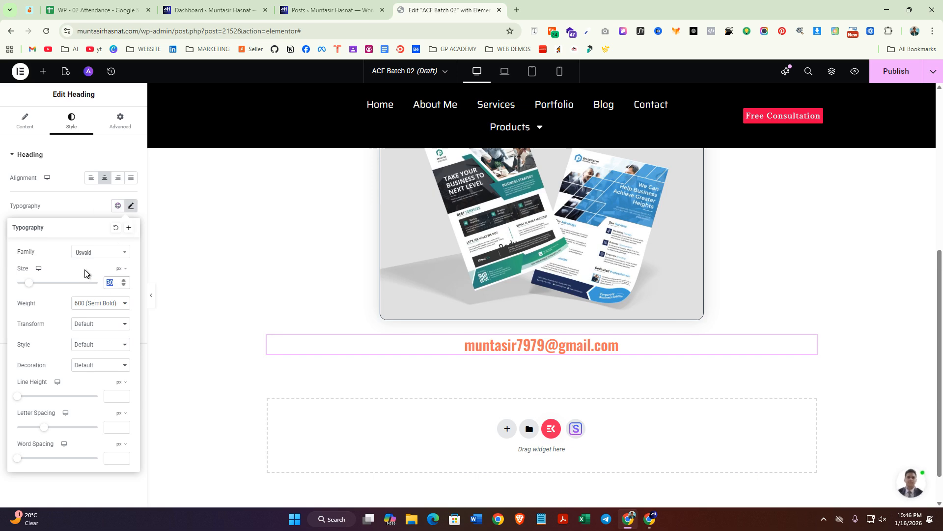
type("25")
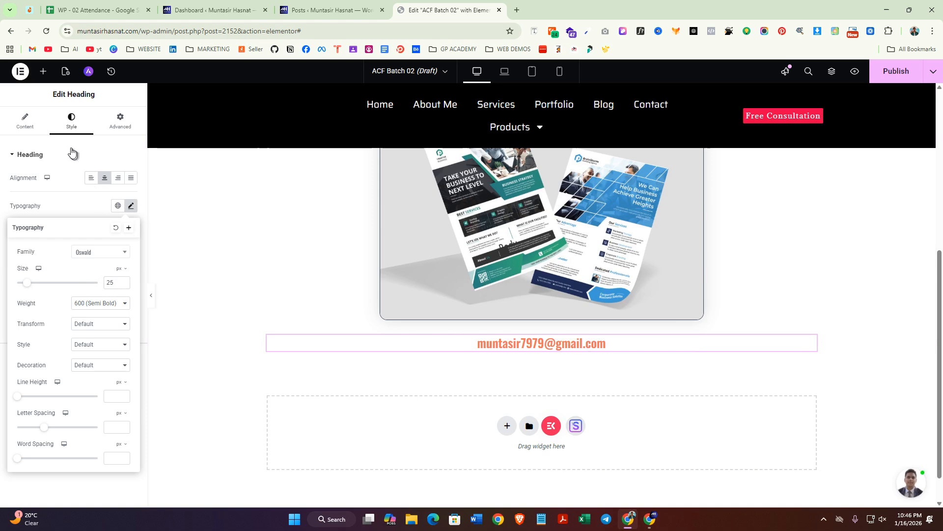
Step: Find the Spacer widget and place it between the book image and the author email heading
left_click(43, 71)
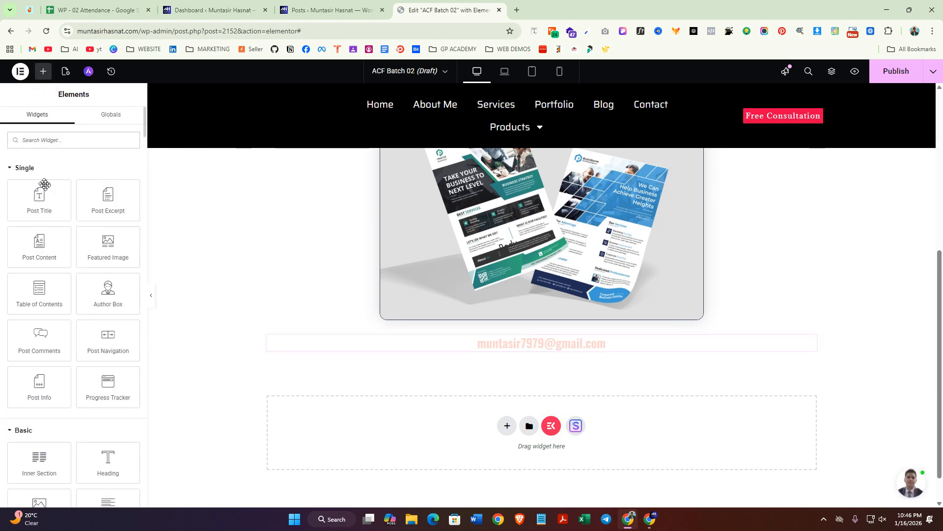
left_click(81, 141)
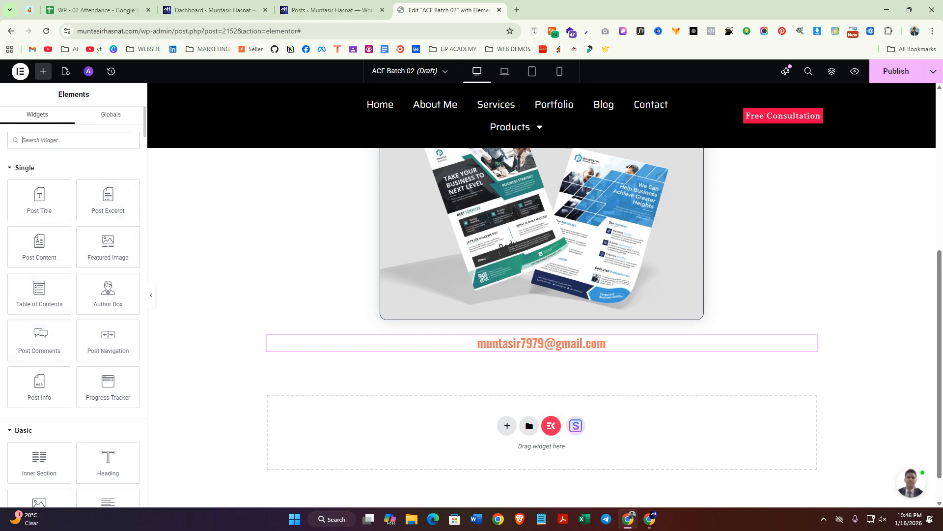
type("spa")
left_click_drag(60, 171, 568, 315)
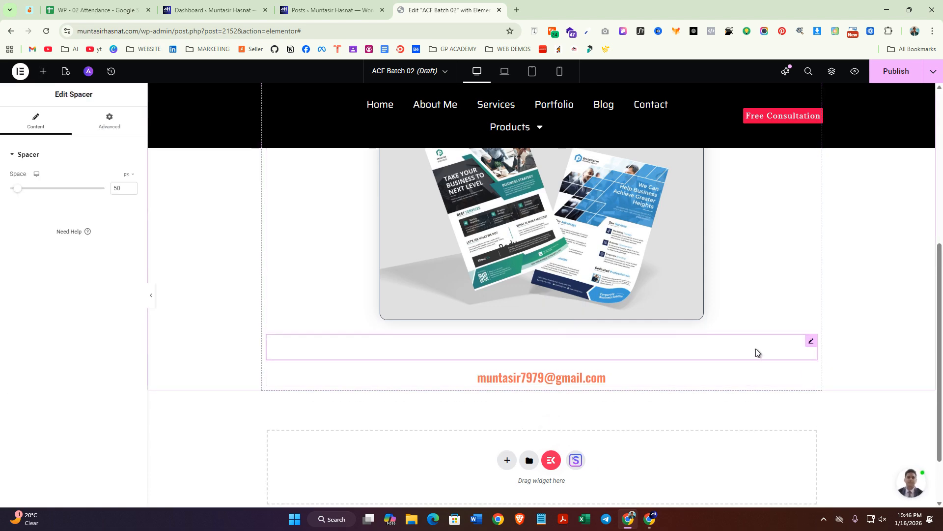
Step: Review the template layout from the Oxygen Math title to the author email, including the section's margin and padding settings
scroll(639, 315, "up", 6)
scroll(781, 309, "down", 5)
scroll(784, 360, "up", 5)
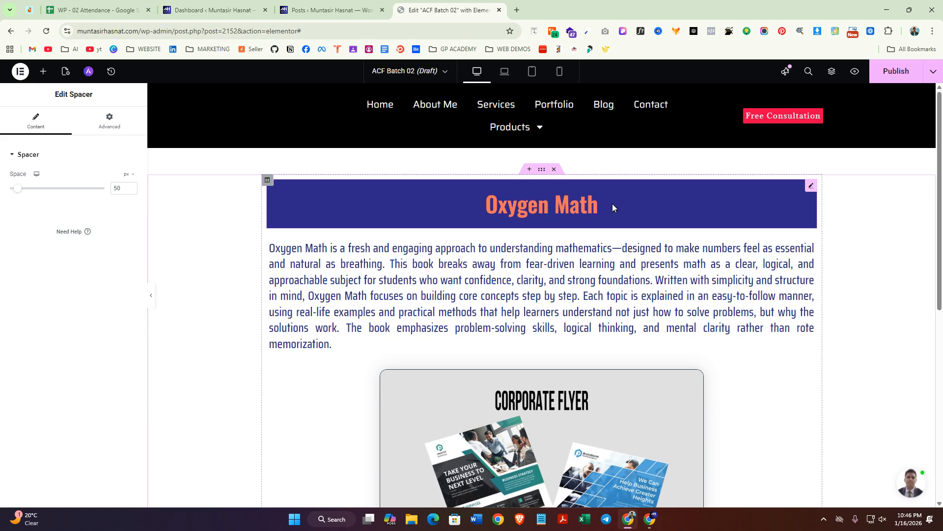
scroll(612, 204, "down", 1)
scroll(540, 309, "down", 4)
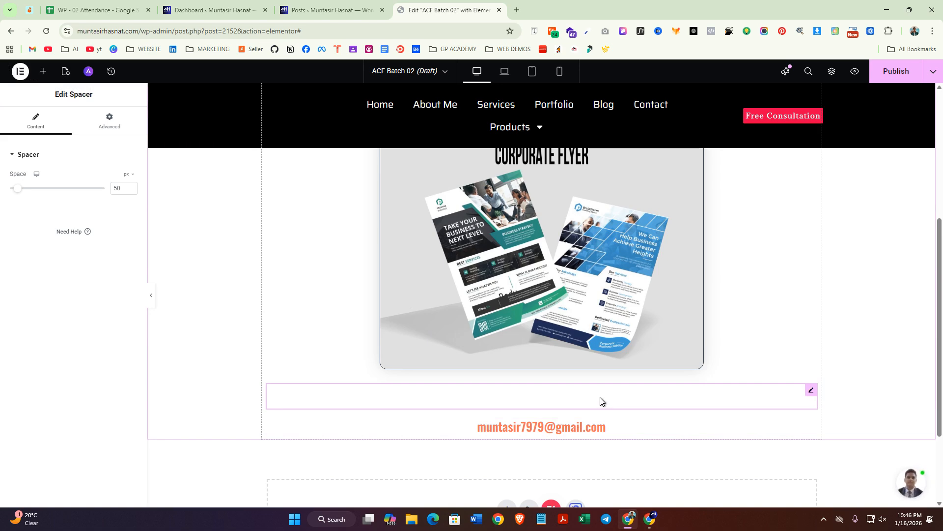
scroll(756, 399, "down", 2)
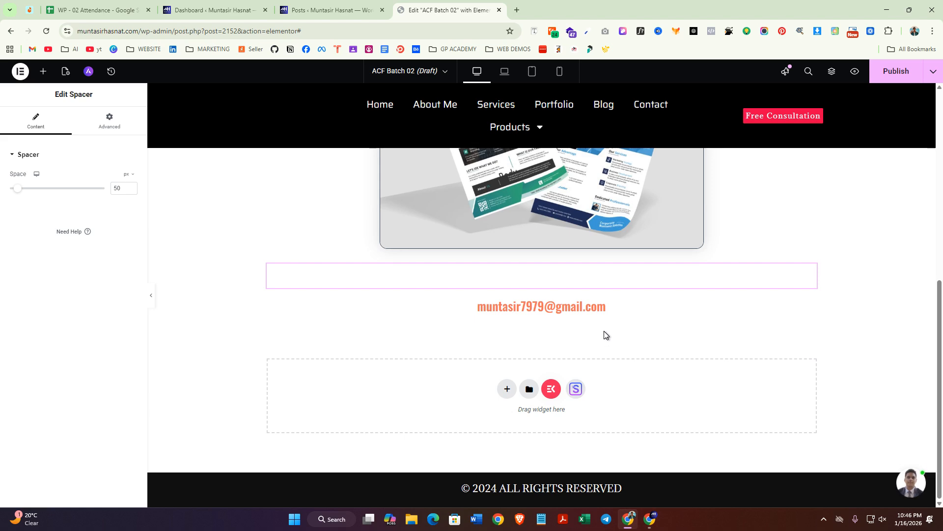
scroll(656, 341, "up", 7)
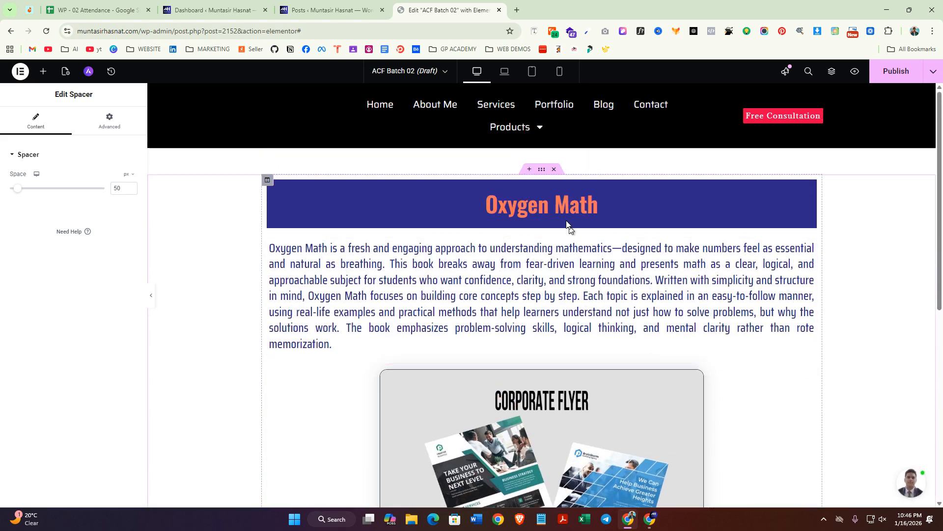
left_click(540, 171)
scroll(541, 339, "down", 8)
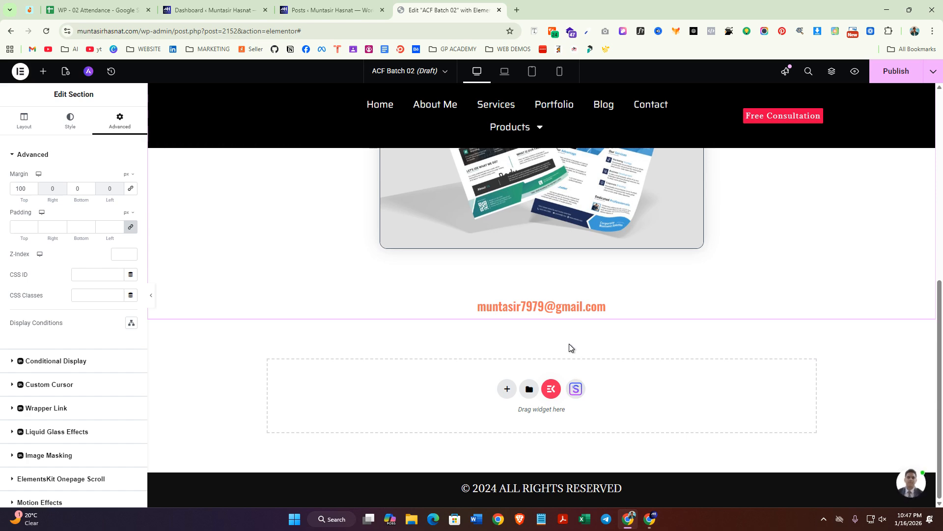
scroll(569, 341, "up", 7)
scroll(569, 341, "down", 5)
scroll(596, 338, "up", 5)
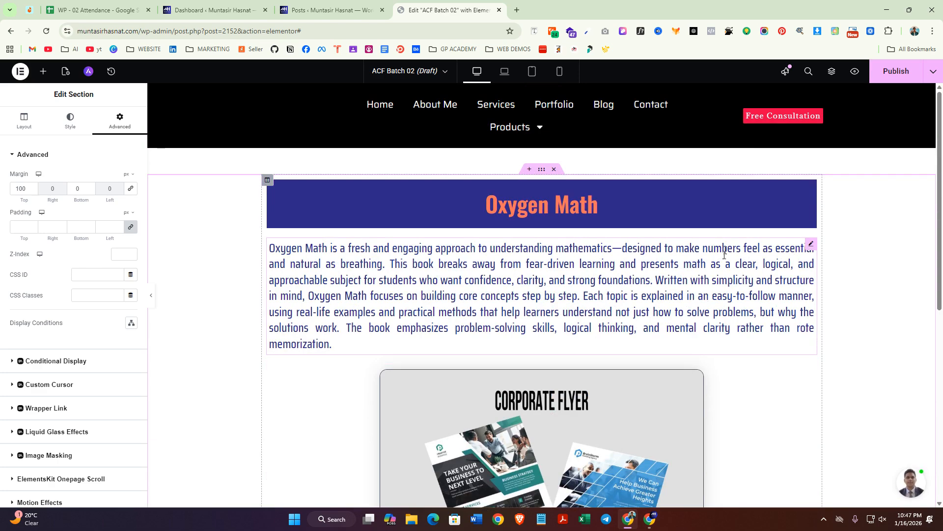
Step: Publish the template with a display condition that includes all Posts
left_click(897, 74)
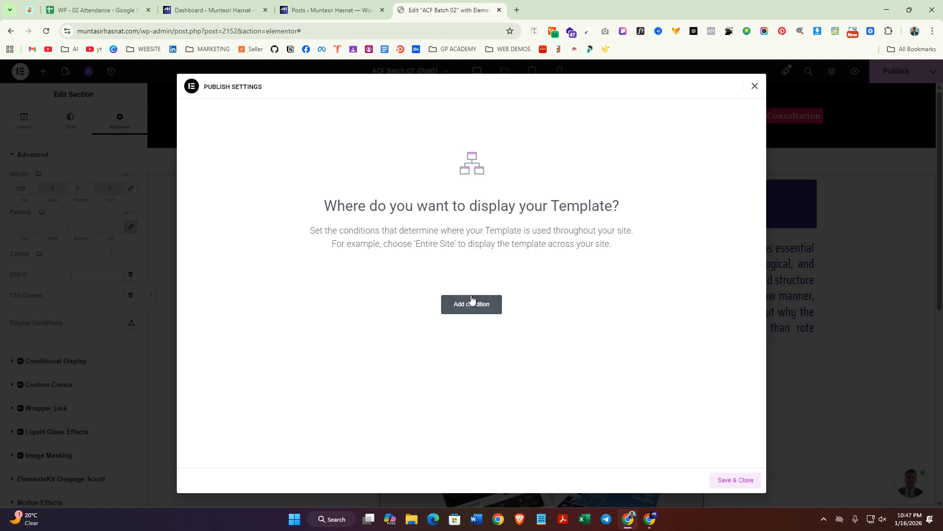
left_click(471, 302)
left_click(445, 284)
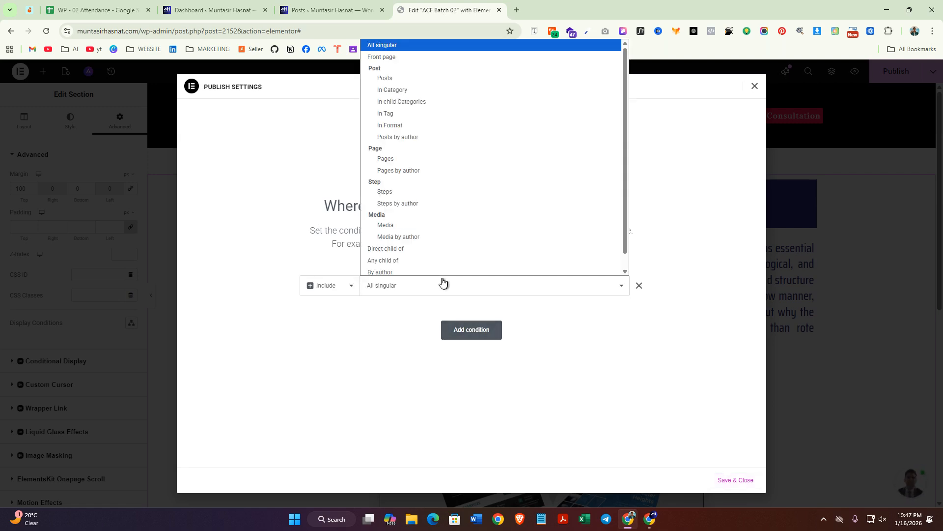
left_click(433, 80)
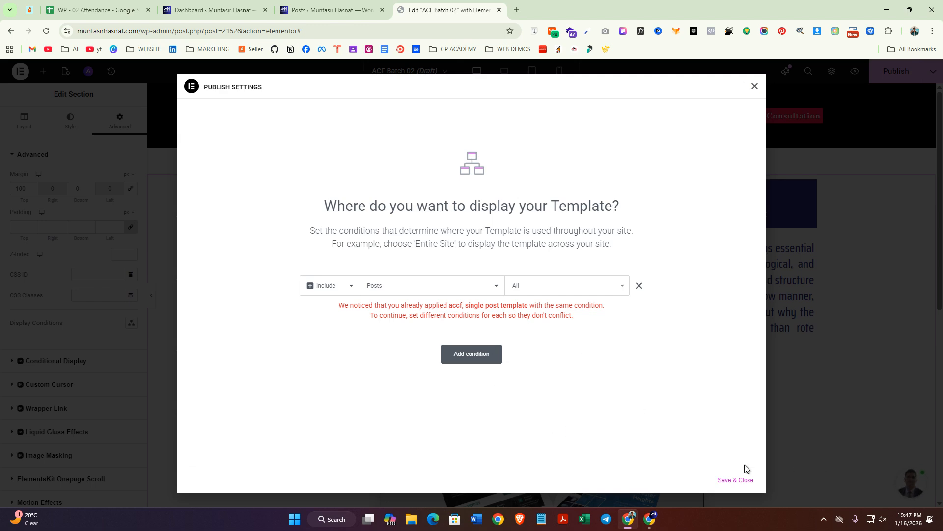
left_click(739, 480)
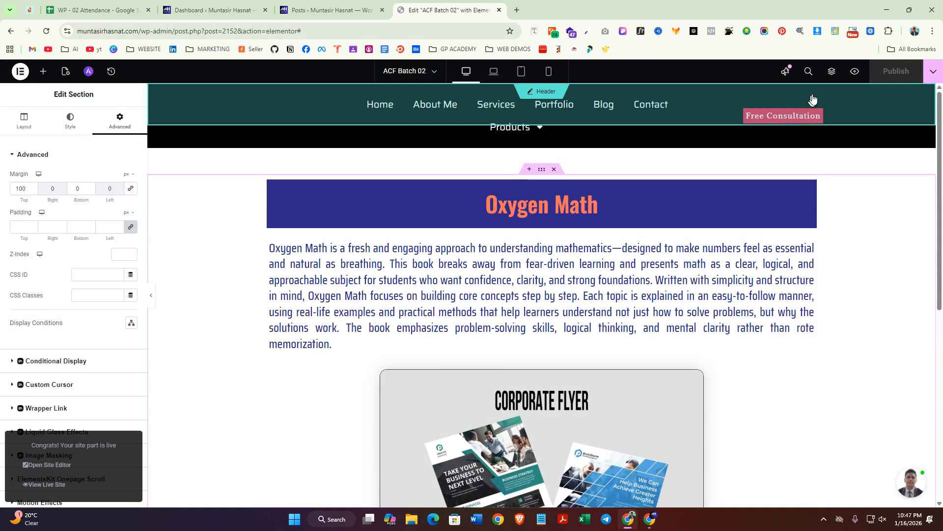
Step: Preview the published template and check the title, description, book image and author email
left_click(855, 71)
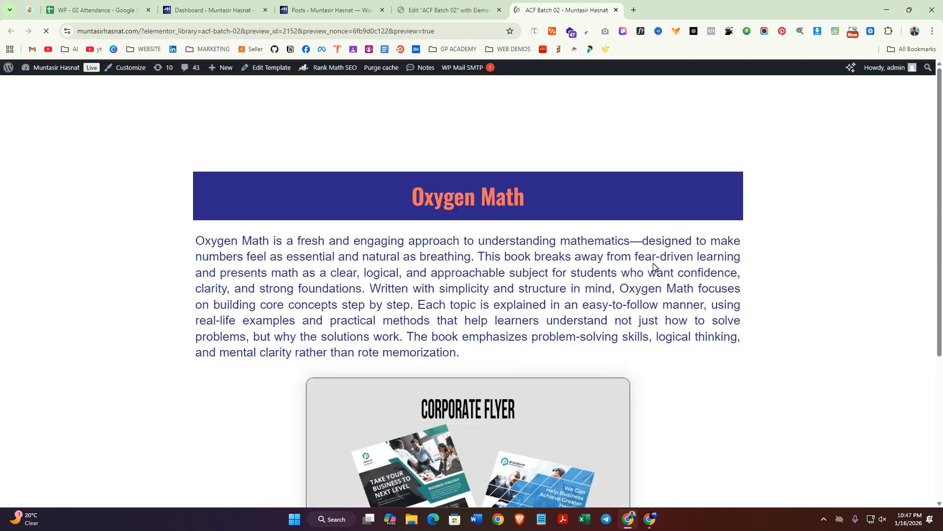
scroll(642, 276, "down", 4)
scroll(514, 428, "up", 5)
scroll(517, 406, "down", 5)
scroll(518, 403, "up", 5)
scroll(516, 398, "down", 5)
scroll(517, 397, "up", 5)
scroll(518, 367, "down", 3)
scroll(513, 379, "up", 3)
scroll(460, 366, "down", 3)
scroll(462, 364, "up", 3)
scroll(507, 352, "down", 3)
scroll(507, 351, "up", 3)
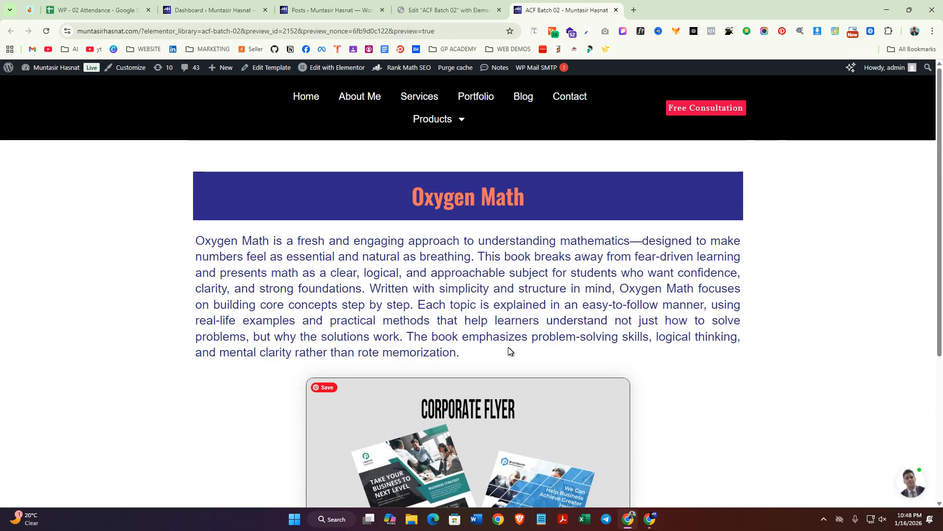
Step: Open the dashboard's All Posts list in a new browser tab and switch to it
left_click(211, 10)
mouse_move(42, 185)
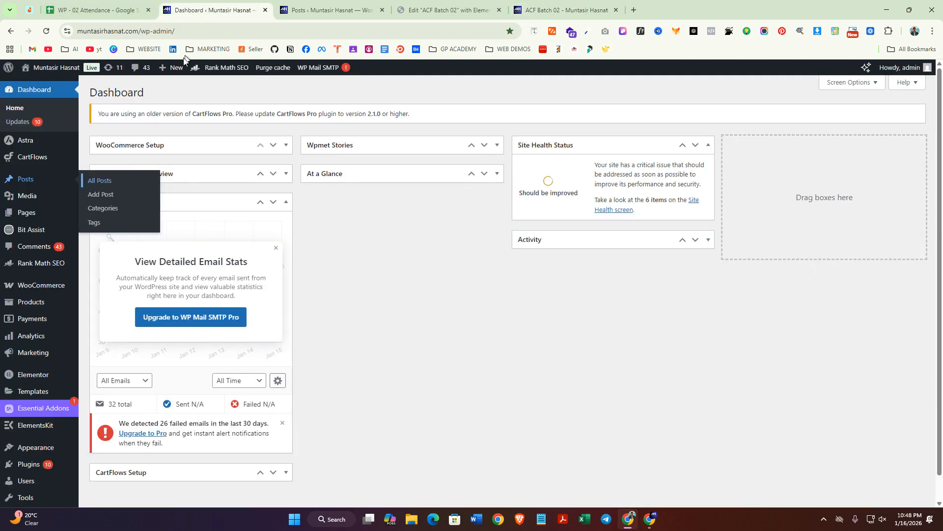
right_click(104, 179)
left_click(147, 187)
left_click(301, 10)
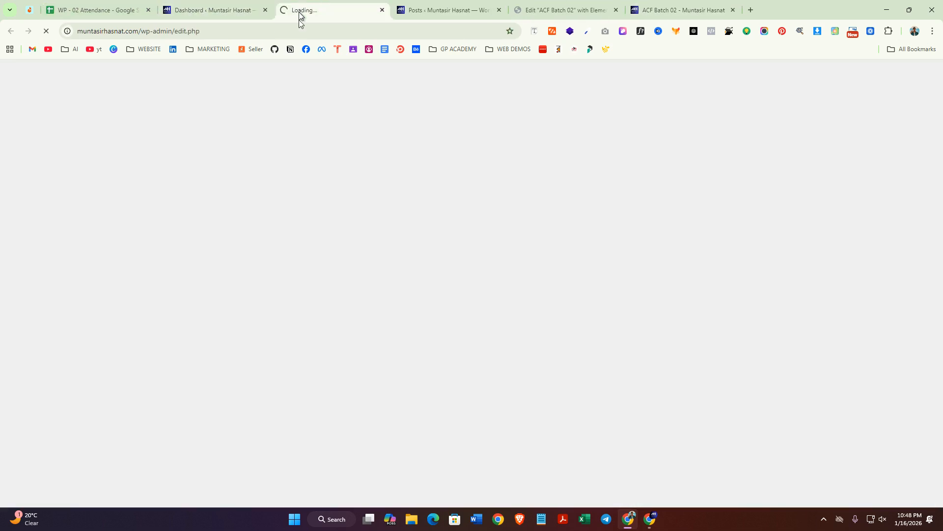
Step: View the most recent untitled post in a new browser tab and switch to it
scroll(217, 373, "down", 3)
scroll(147, 344, "up", 3)
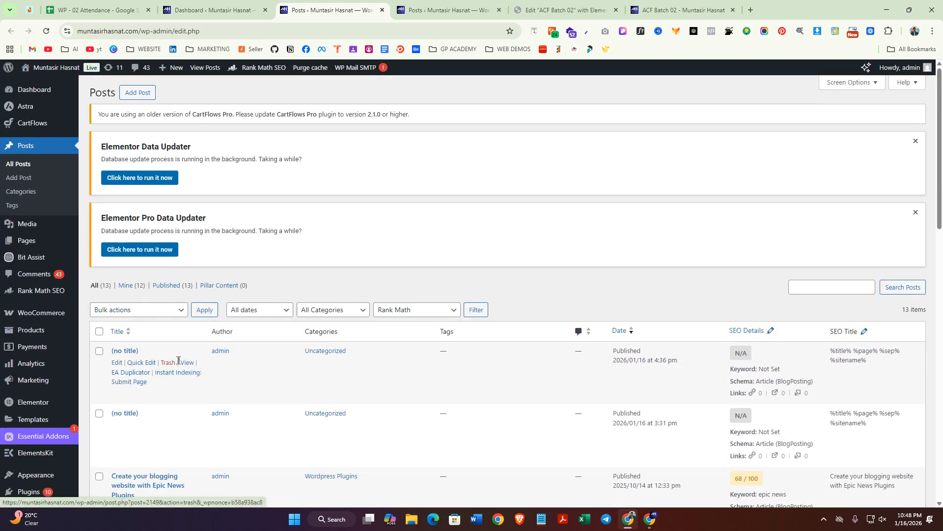
right_click(188, 362)
left_click(266, 198)
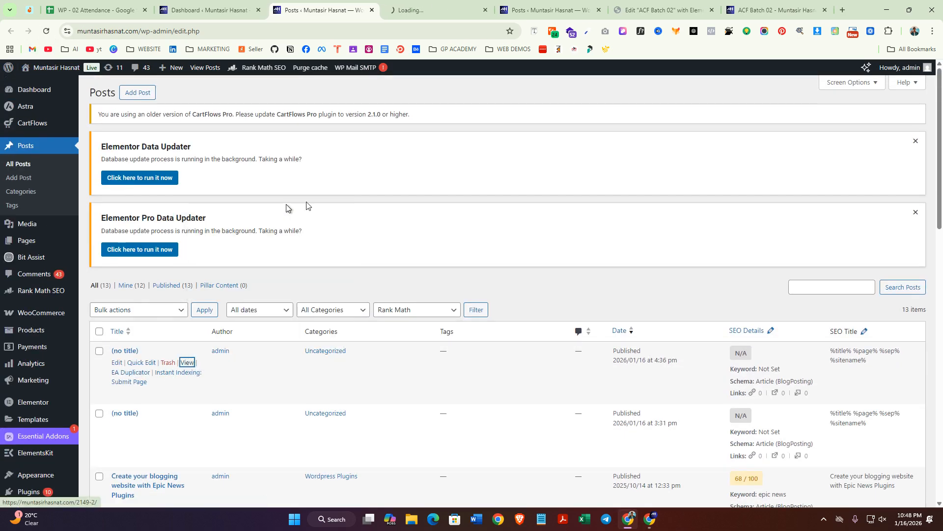
left_click(432, 10)
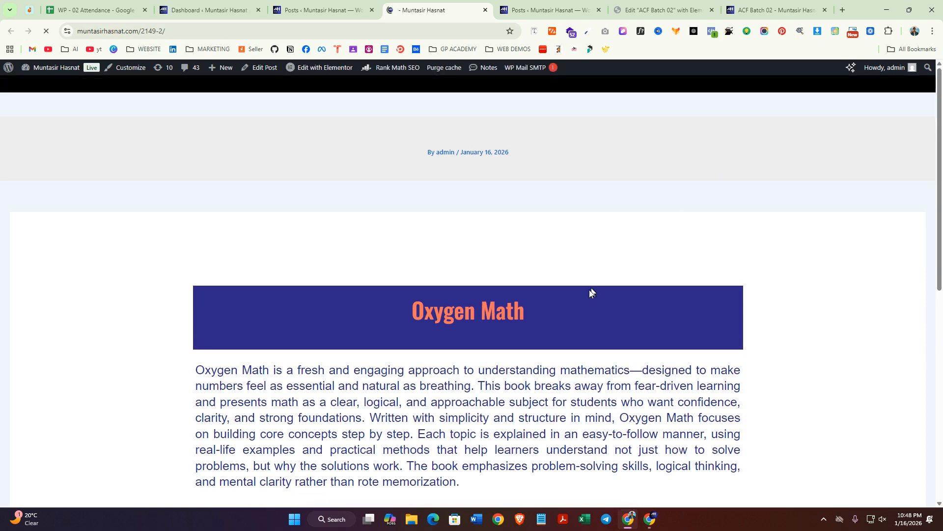
Step: Examine the live post from top to bottom, checking how the book title, description, image and author email appear
scroll(595, 282, "down", 9)
scroll(636, 332, "up", 8)
scroll(635, 331, "up", 1)
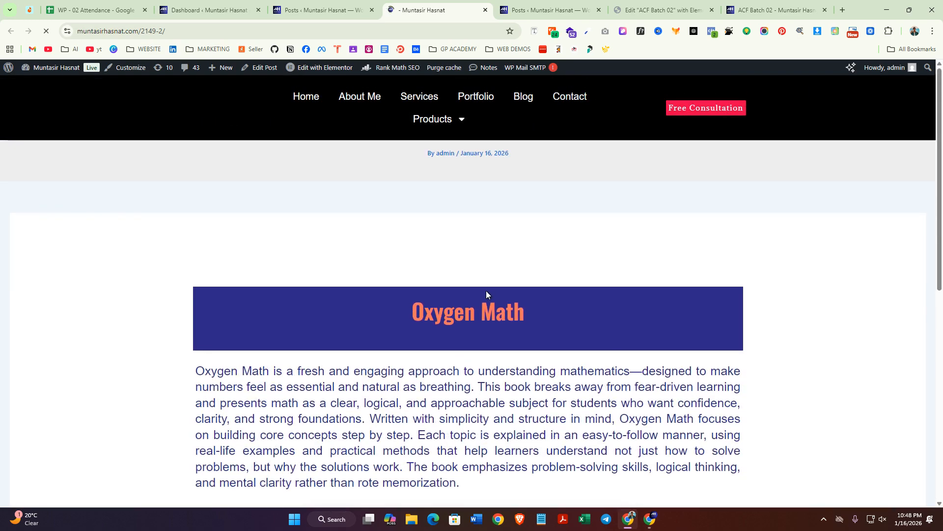
scroll(489, 290, "down", 8)
scroll(476, 350, "up", 8)
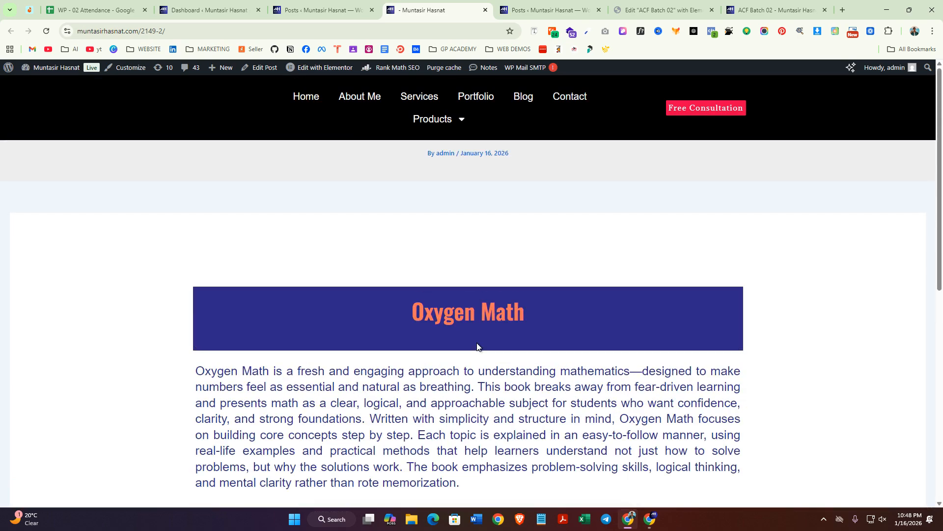
scroll(477, 346, "down", 8)
scroll(482, 349, "up", 8)
scroll(487, 368, "down", 8)
scroll(490, 386, "up", 8)
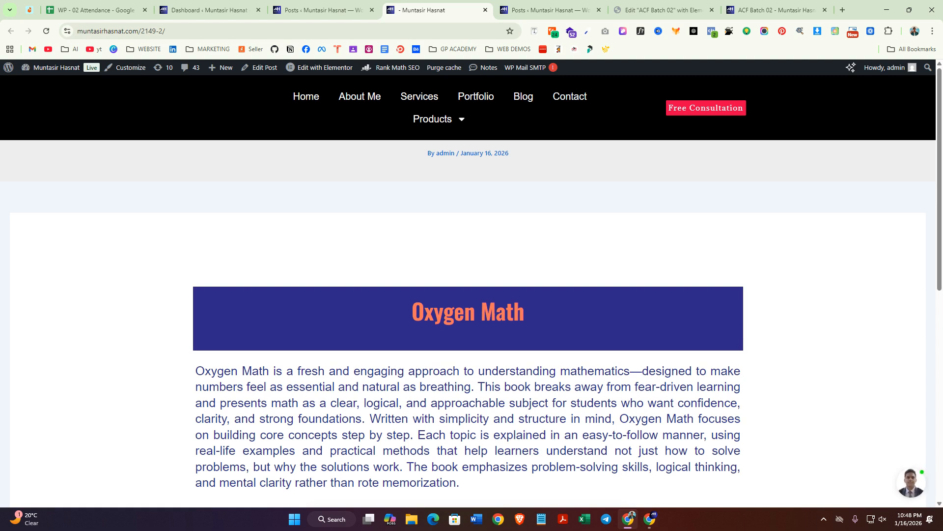
left_click_drag(563, 312, 404, 337)
left_click(502, 398)
scroll(502, 398, "down", 1)
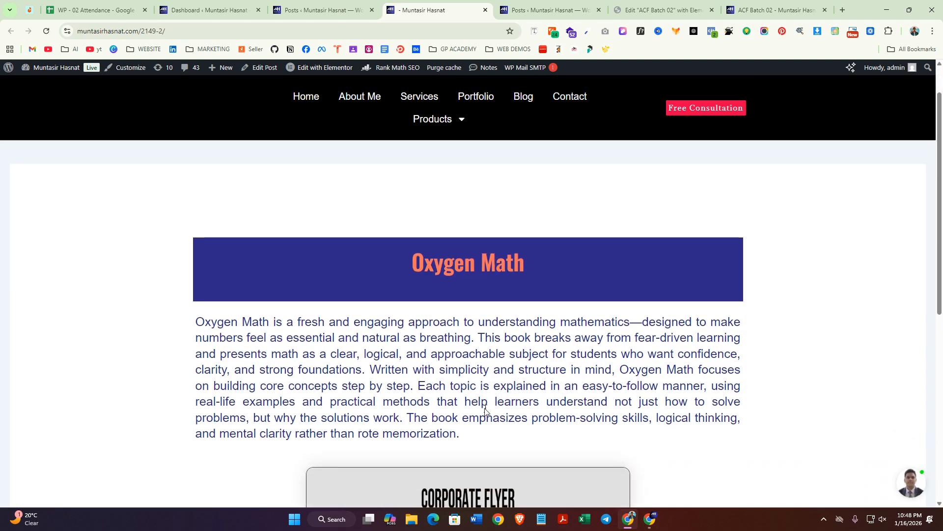
Step: Review the Oxygen Math description paragraph and the book image beneath it on the live post
left_click_drag(464, 433, 195, 320)
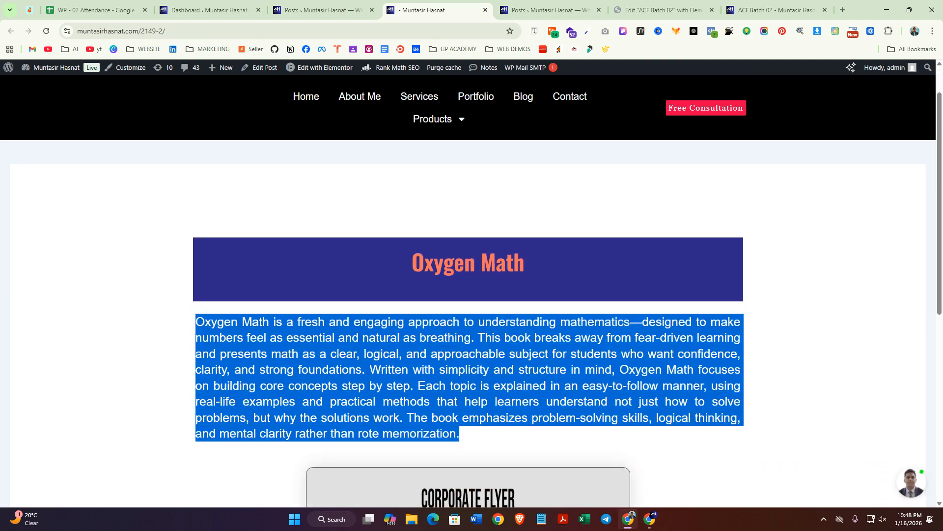
left_click(507, 437)
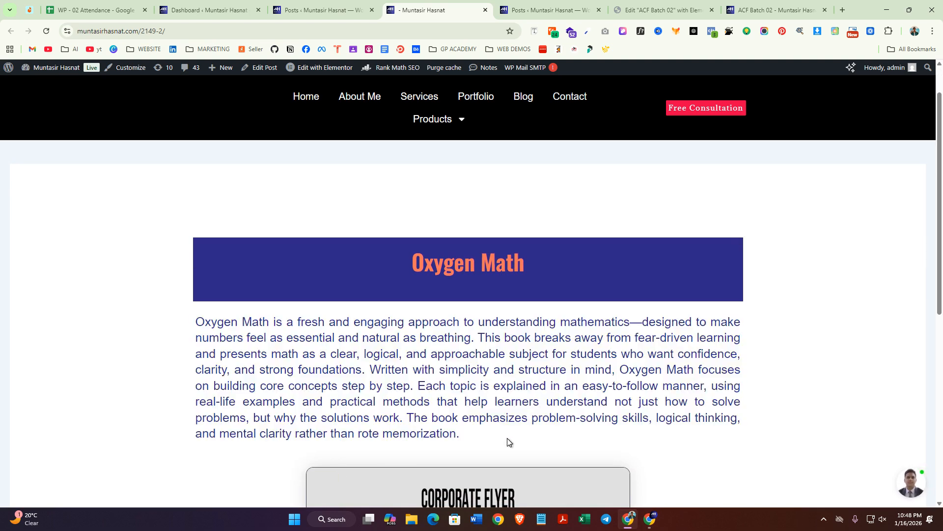
left_click_drag(507, 438, 195, 320)
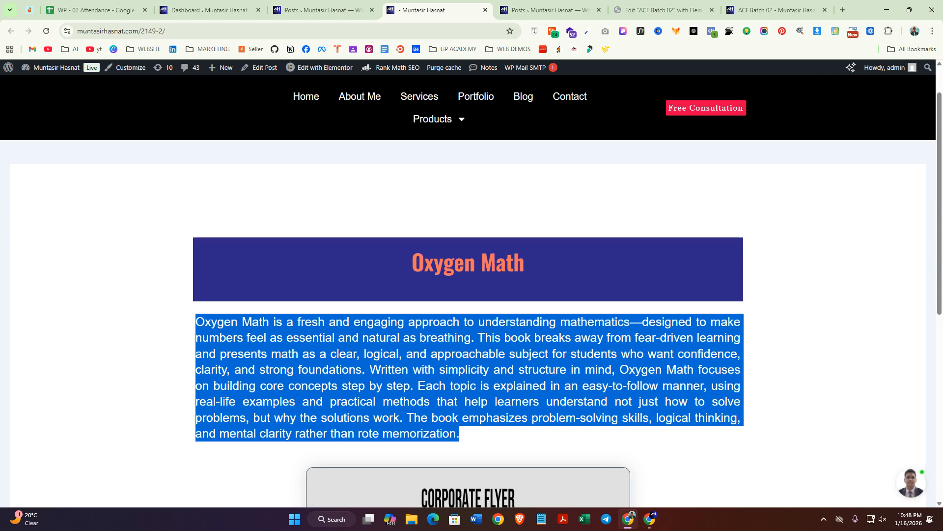
left_click(195, 320)
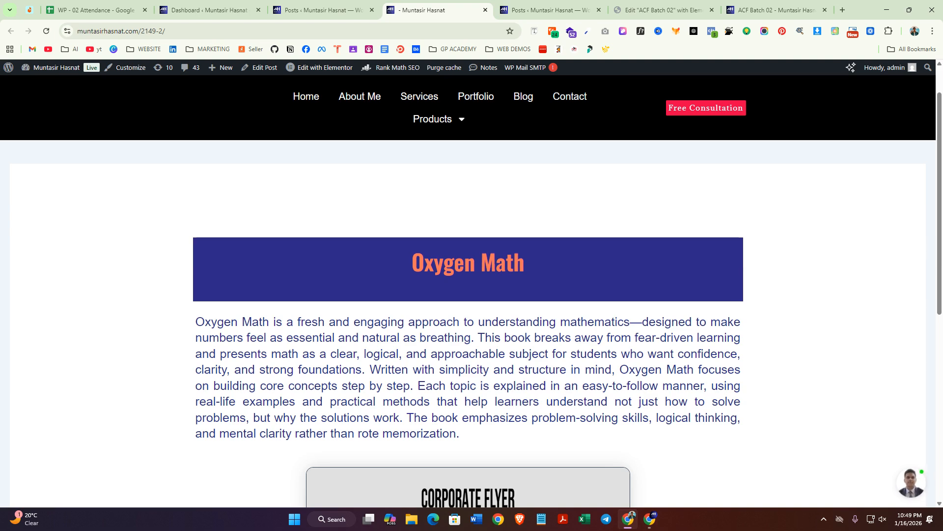
scroll(532, 297, "down", 7)
scroll(595, 377, "up", 2)
scroll(595, 377, "down", 2)
scroll(596, 377, "up", 8)
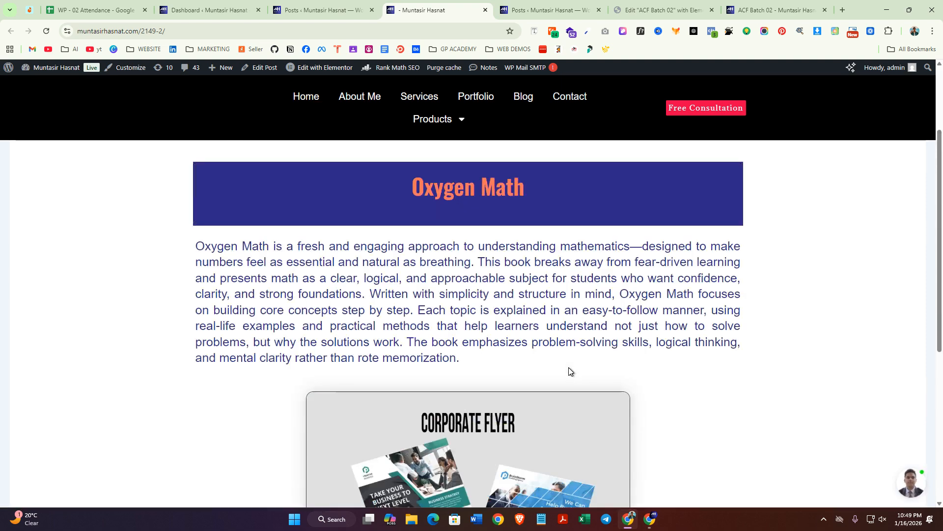
Step: Look over the open Posts list and live post tabs again, ending on the WordPress Dashboard tab
left_click(198, 5)
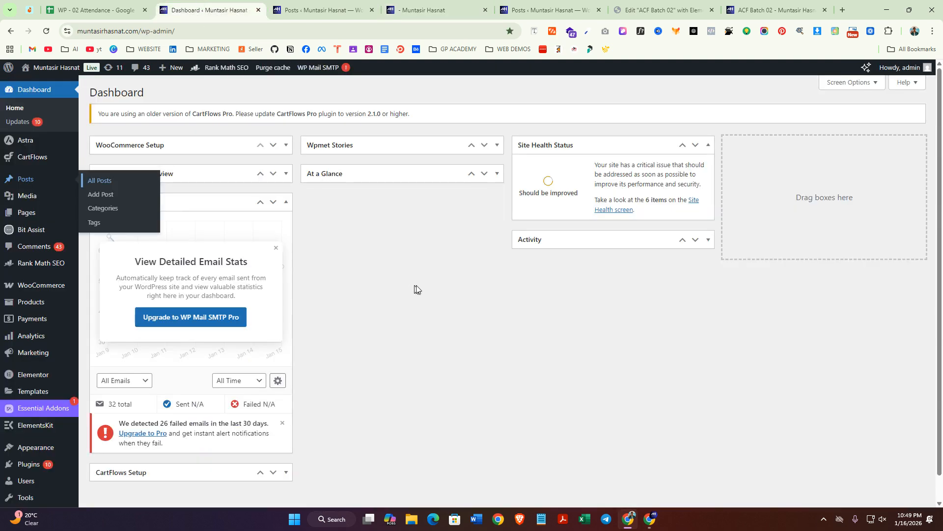
left_click(317, 9)
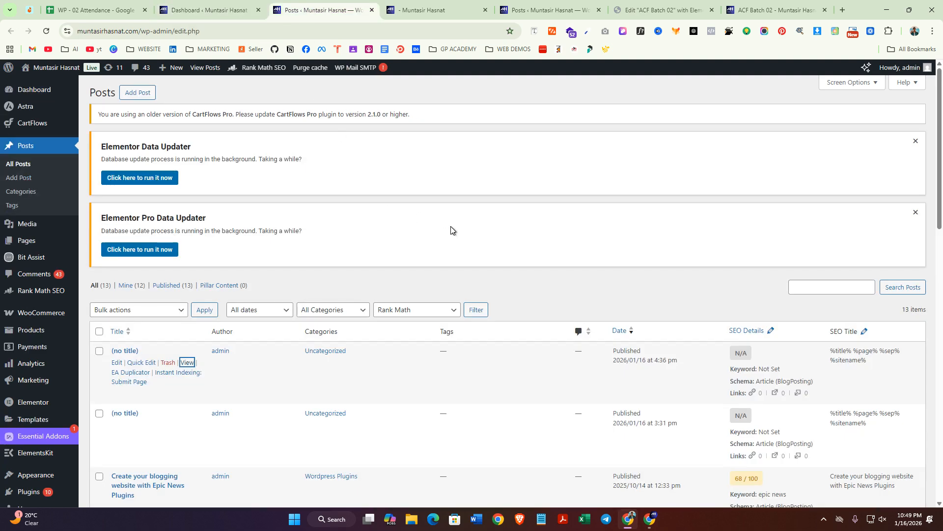
left_click(413, 6)
left_click(344, 9)
left_click(207, 9)
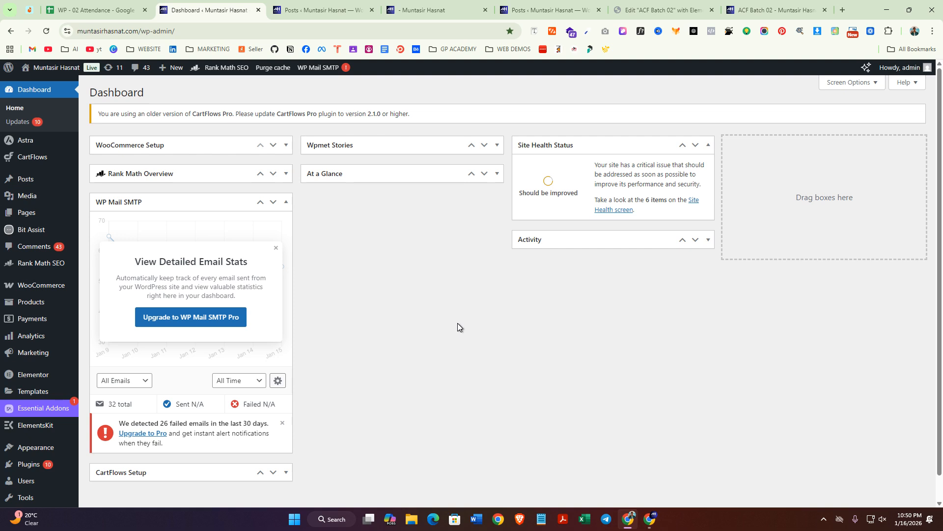
scroll(451, 324, "down", 1)
scroll(707, 275, "up", 1)
scroll(629, 352, "down", 1)
scroll(630, 358, "up", 1)
scroll(629, 376, "down", 1)
scroll(626, 383, "up", 1)
Step: Switch to the Google Meet class window and show the list of people in the meeting
mouse_move(642, 519)
left_click(600, 470)
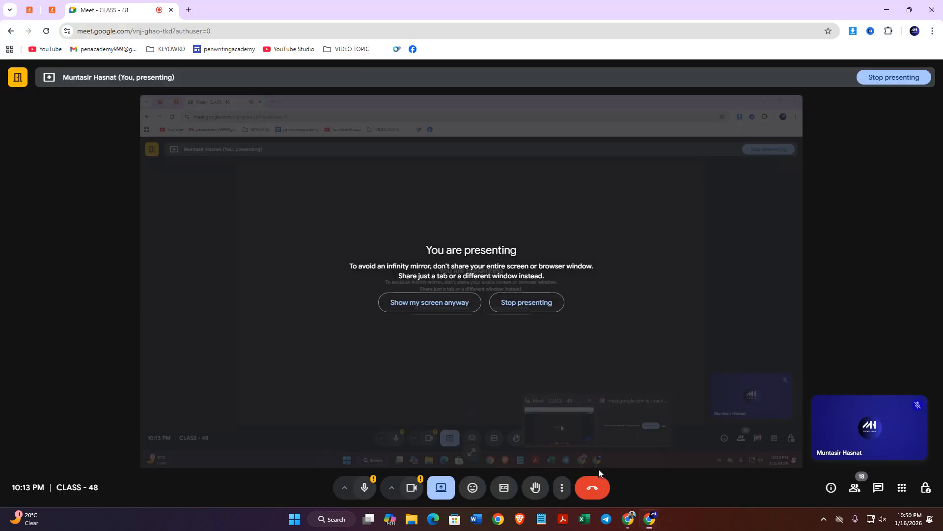
left_click(854, 490)
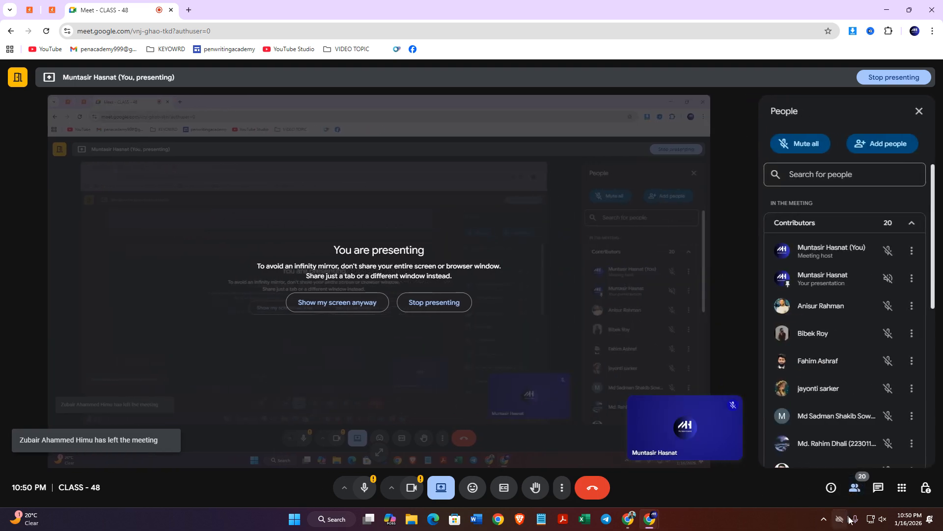
left_click(824, 519)
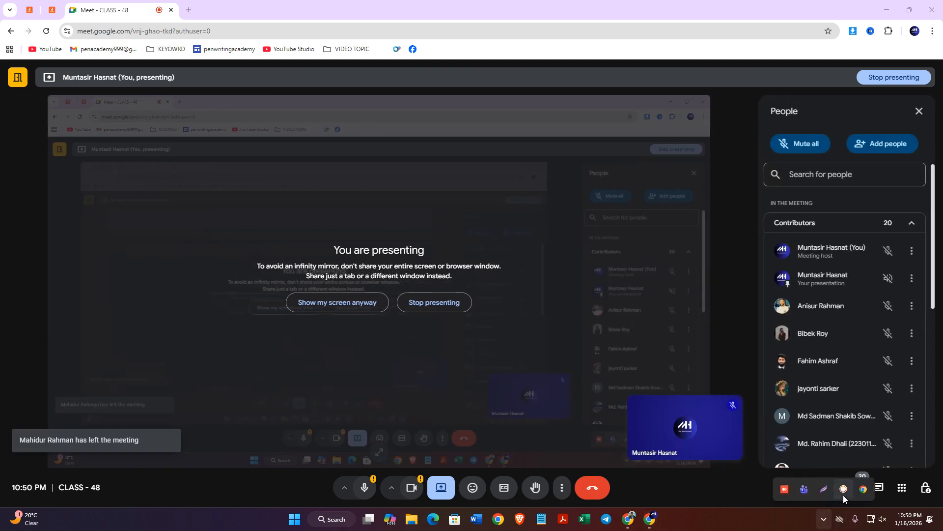